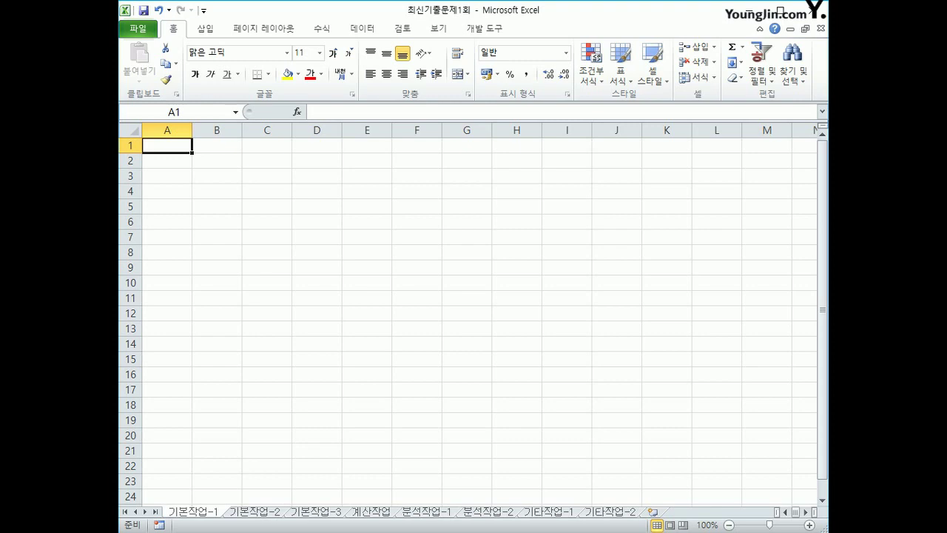
Step: Start a Microsoft Query import at cell B2 using MS Access Database as the data source
click(217, 160)
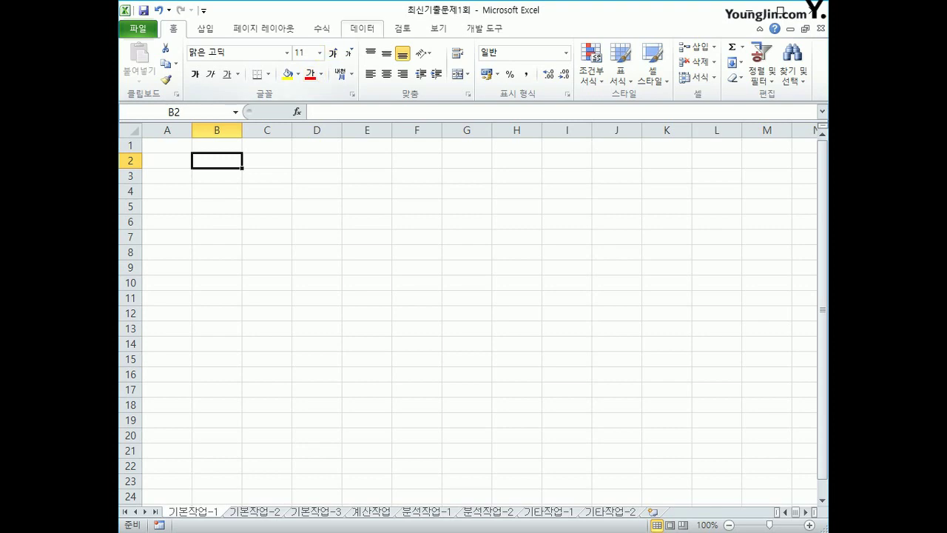
click(363, 29)
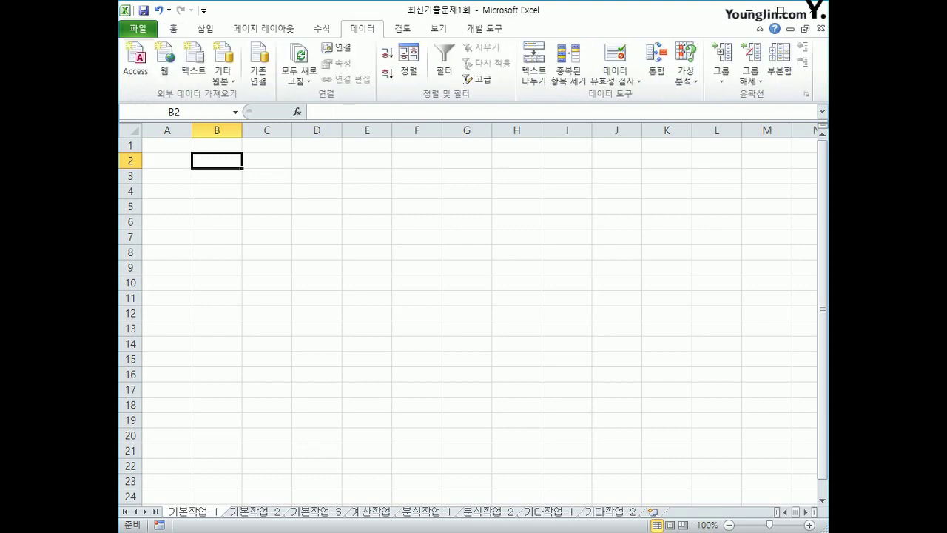
click(223, 74)
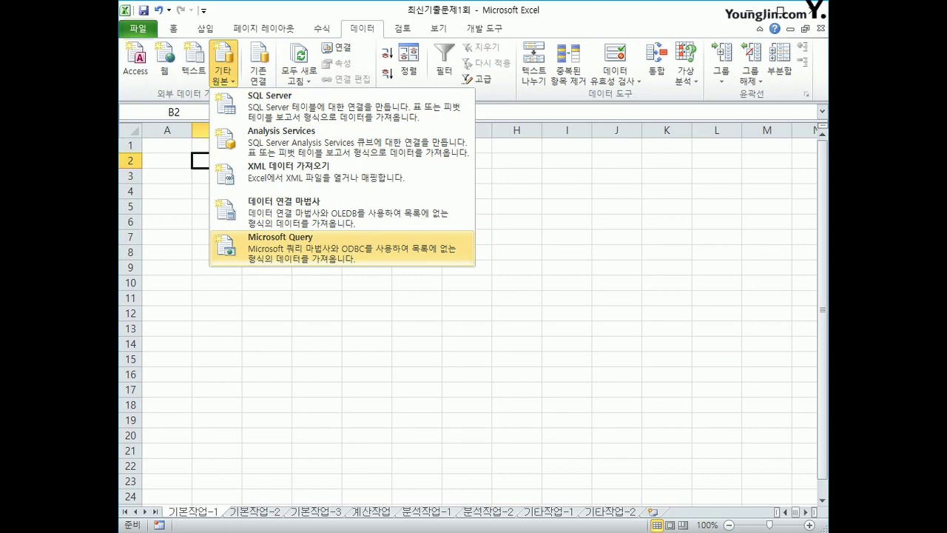
click(279, 244)
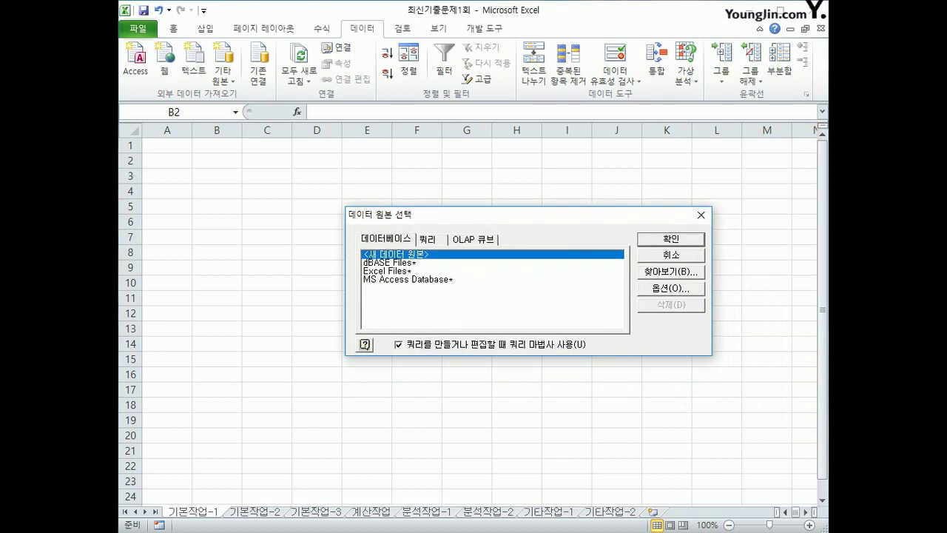
click(407, 279)
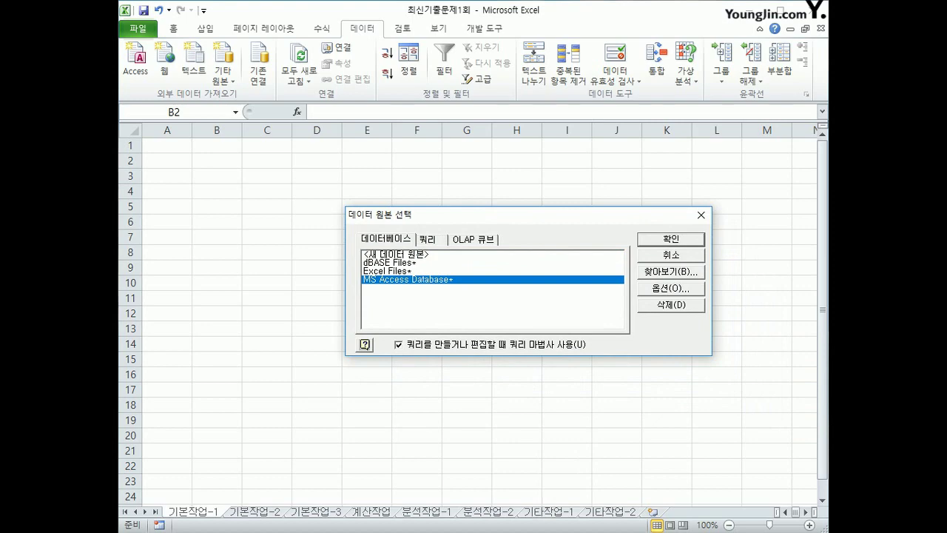
key(Return)
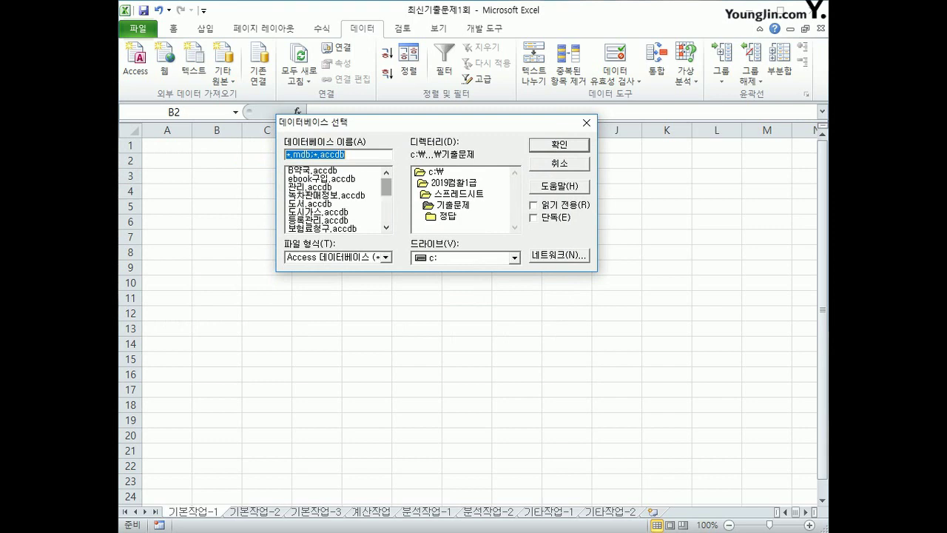
Step: Choose 성적자료.accdb from the 기출문제 folder as the database for the query
scroll(337, 198, down, 5)
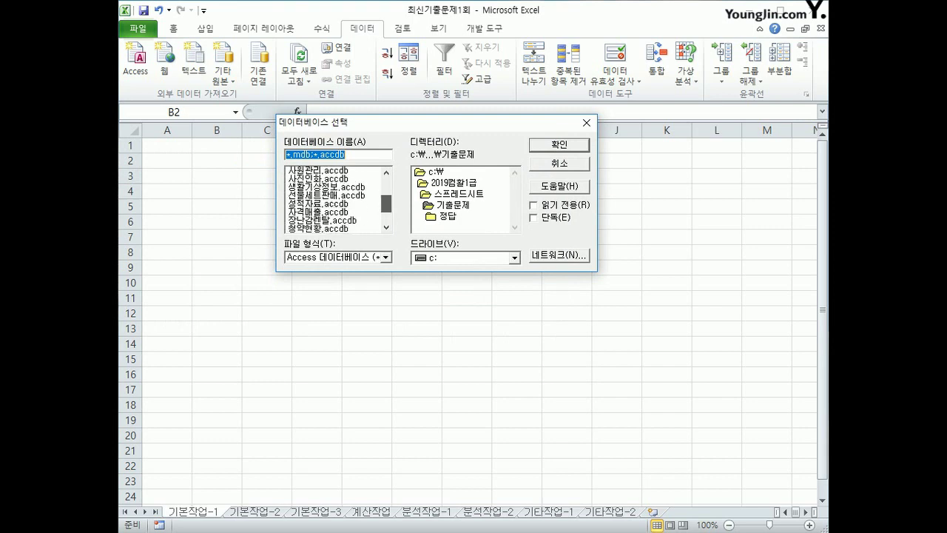
scroll(337, 198, up, 2)
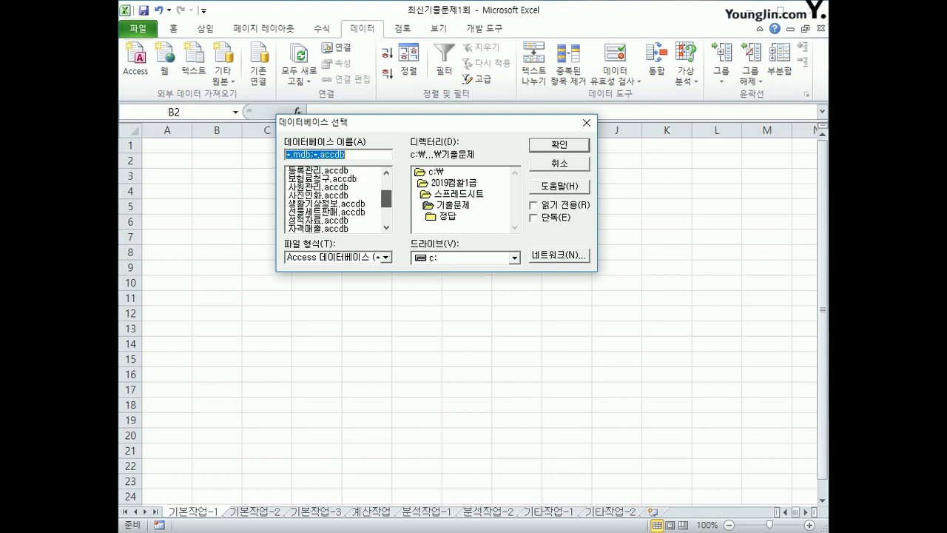
click(333, 219)
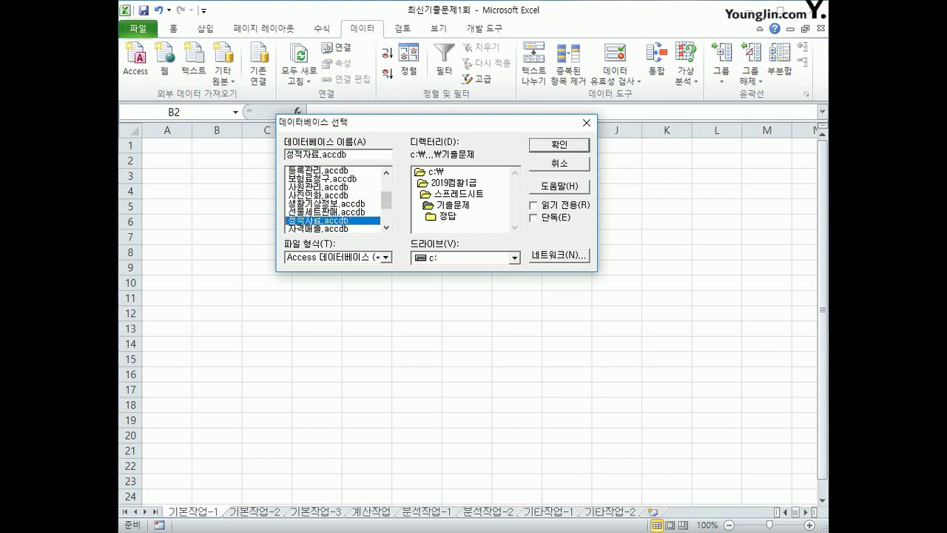
key(Return)
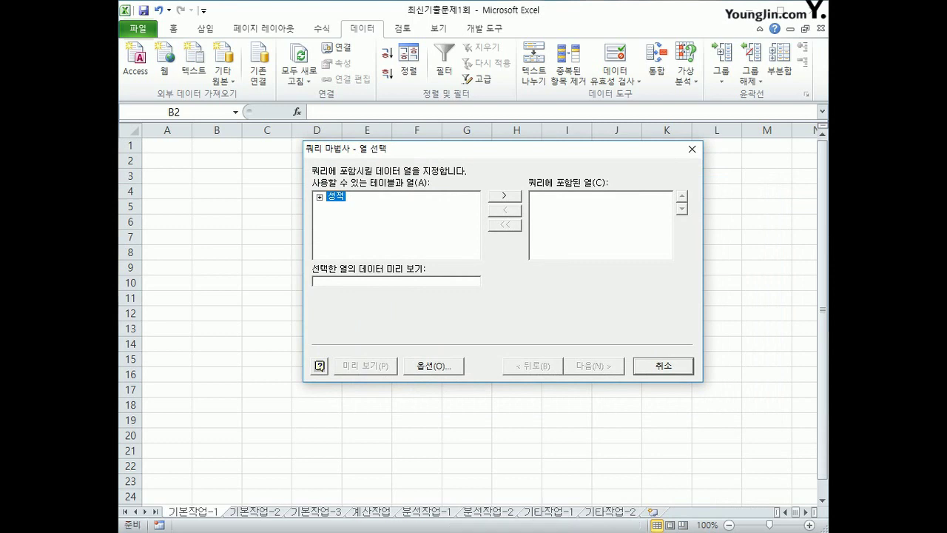
Step: Include the 성적 table's columns ID번호, 인공지능, 빅데이터분석, 로봇공학, 사물인터넷 and 3D프린팅 in the query, in that order
key(Right)
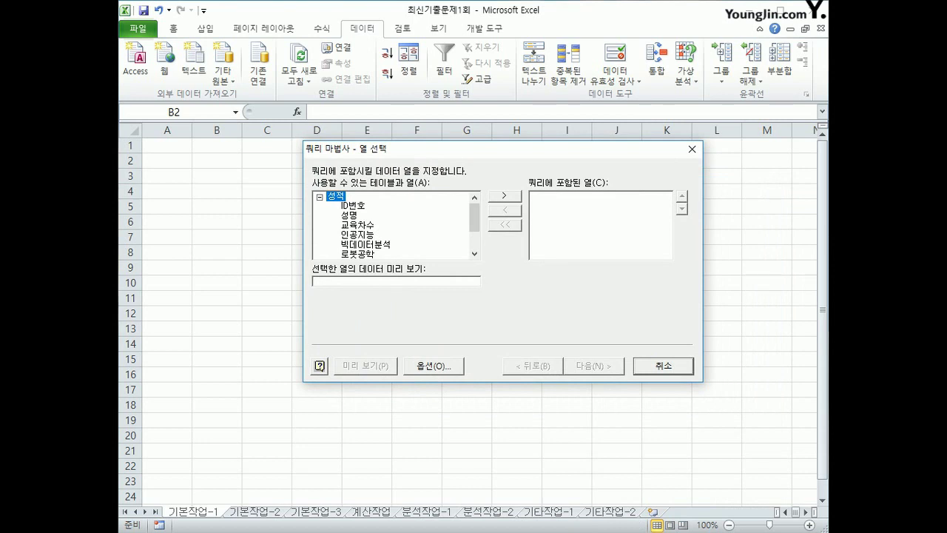
click(352, 205)
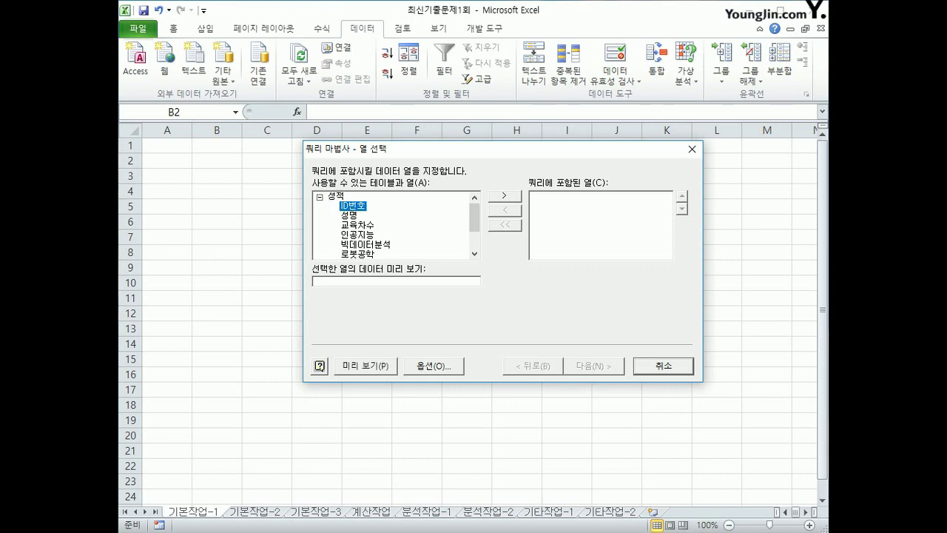
double_click(352, 205)
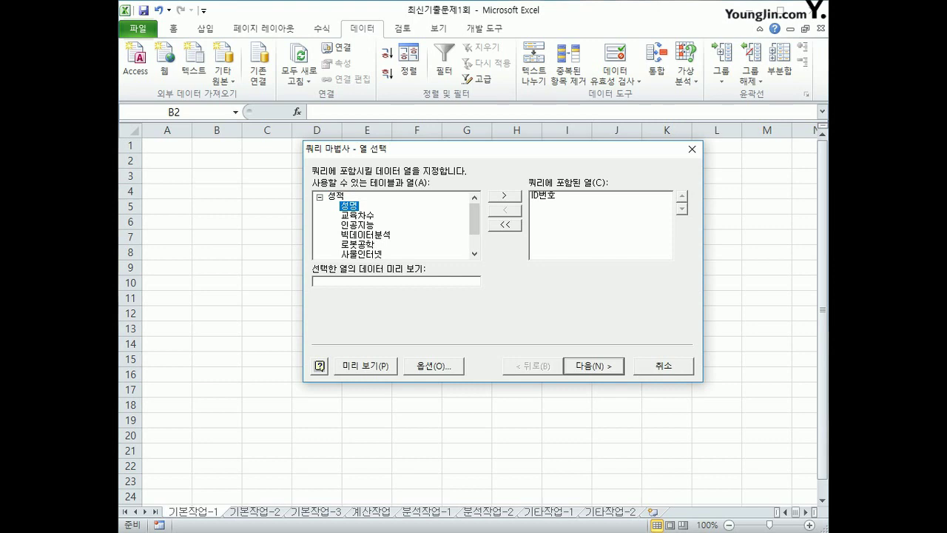
double_click(356, 224)
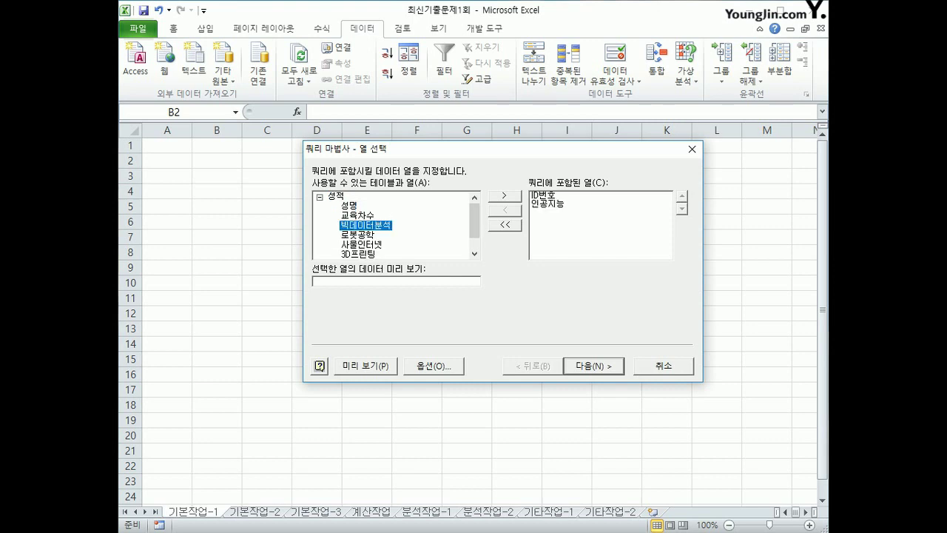
double_click(366, 224)
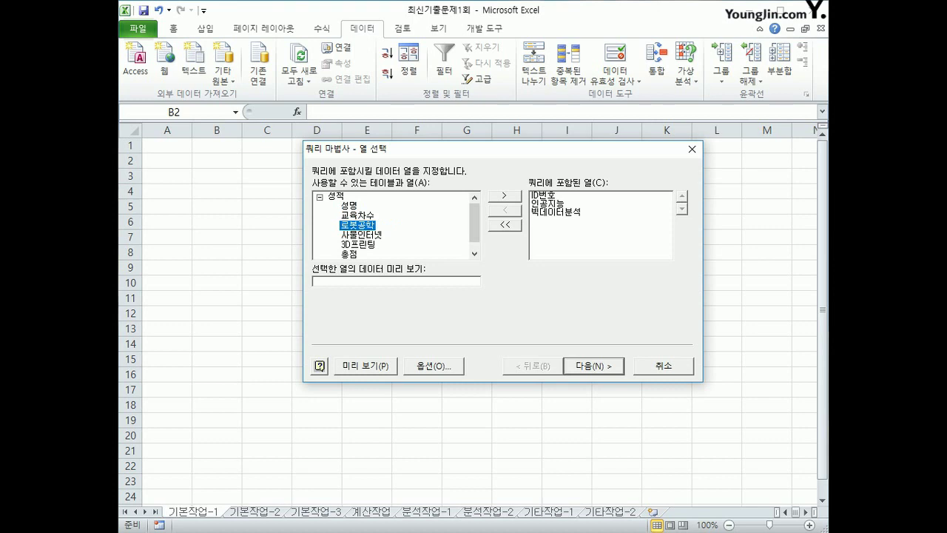
double_click(357, 224)
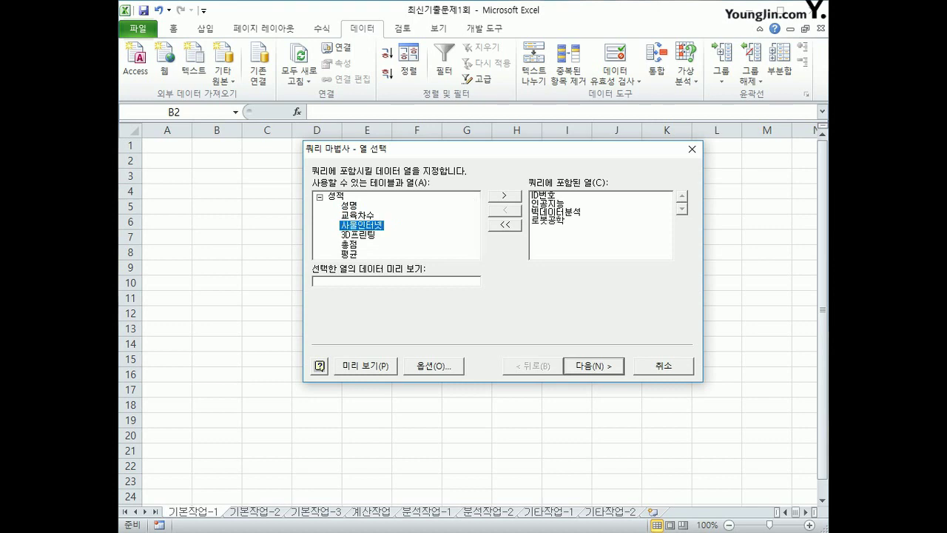
double_click(362, 224)
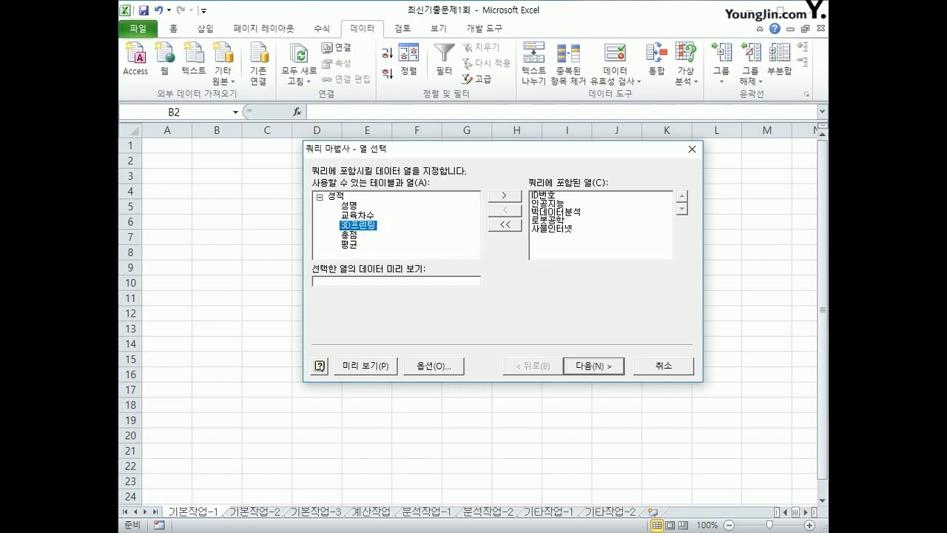
double_click(359, 224)
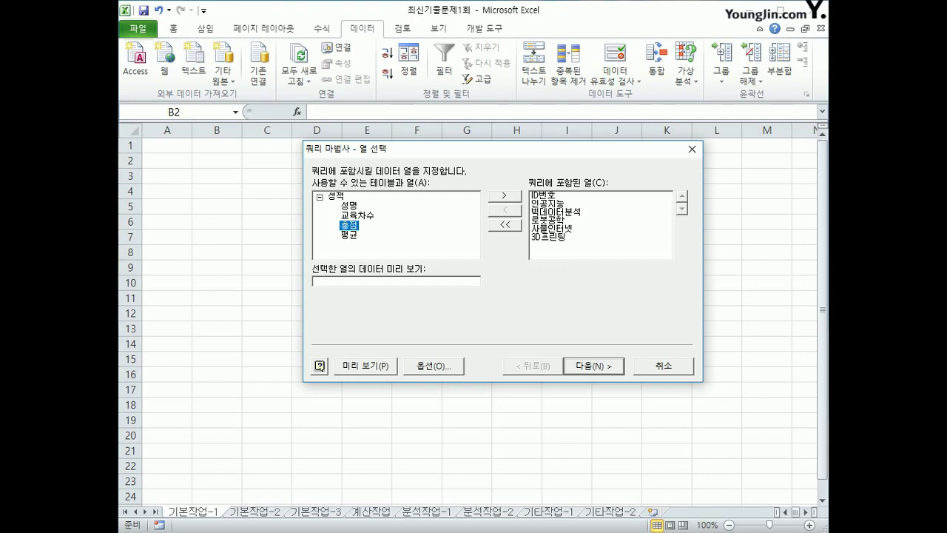
key(Return)
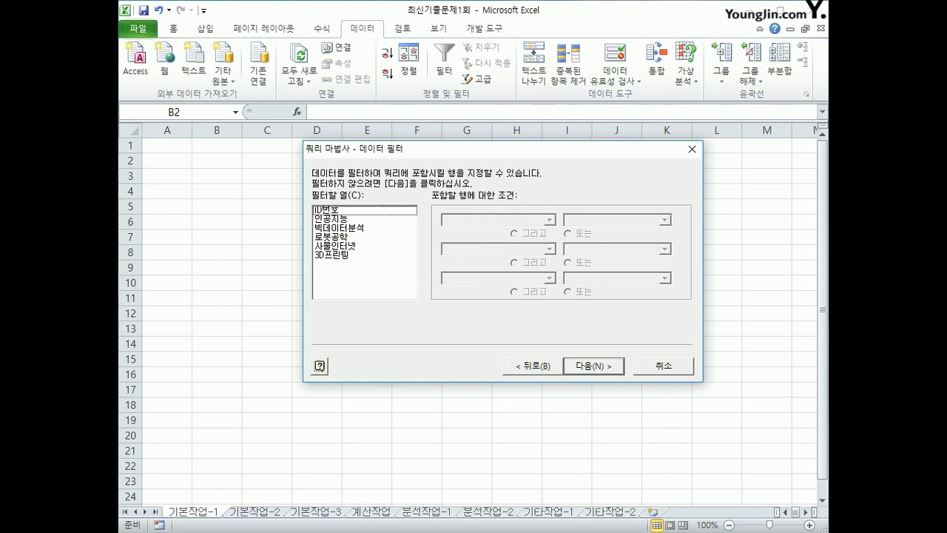
Step: Filter ID번호 to rows whose start value (시작 값) is A or (또는) C
click(364, 210)
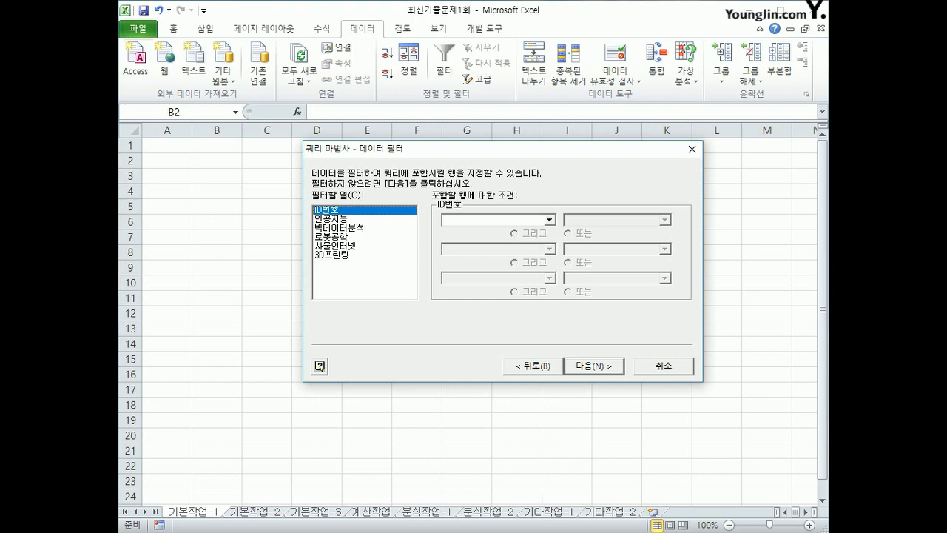
click(549, 219)
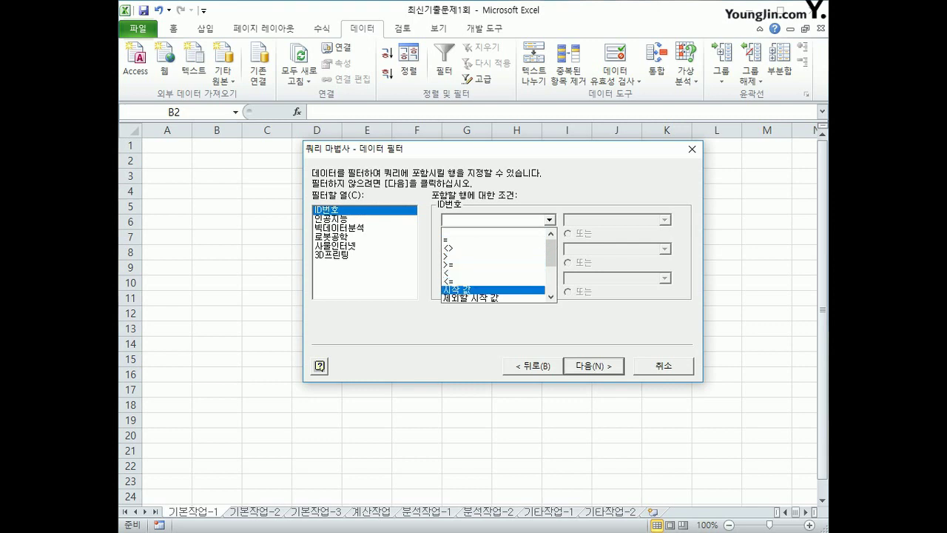
click(481, 292)
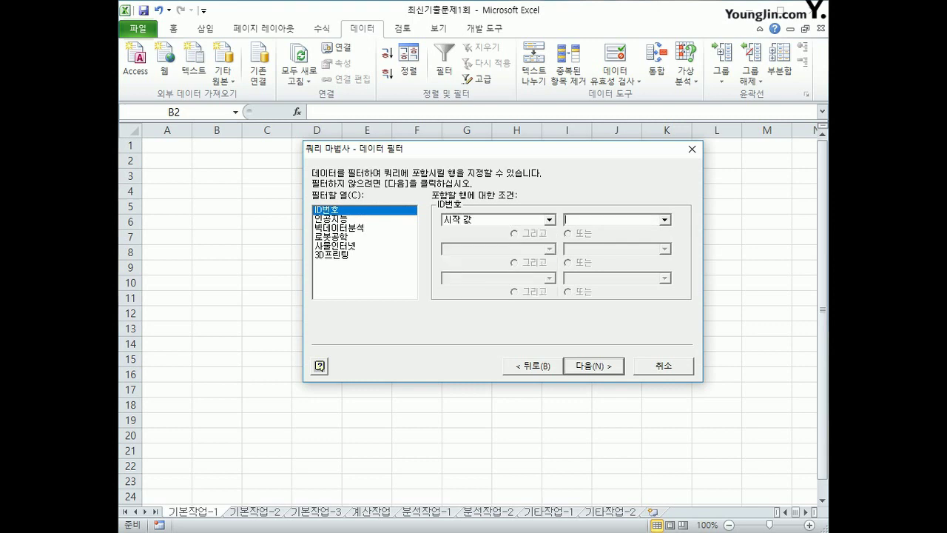
text(A)
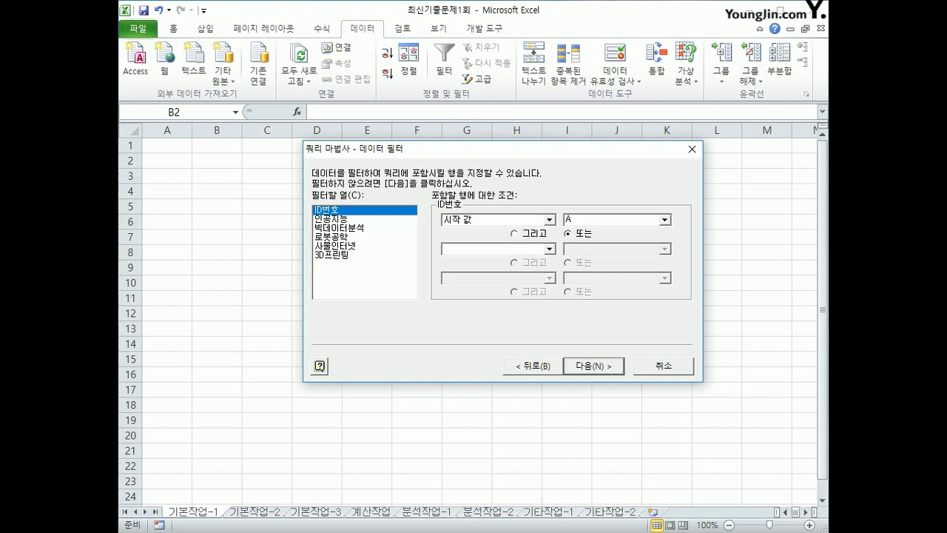
click(549, 249)
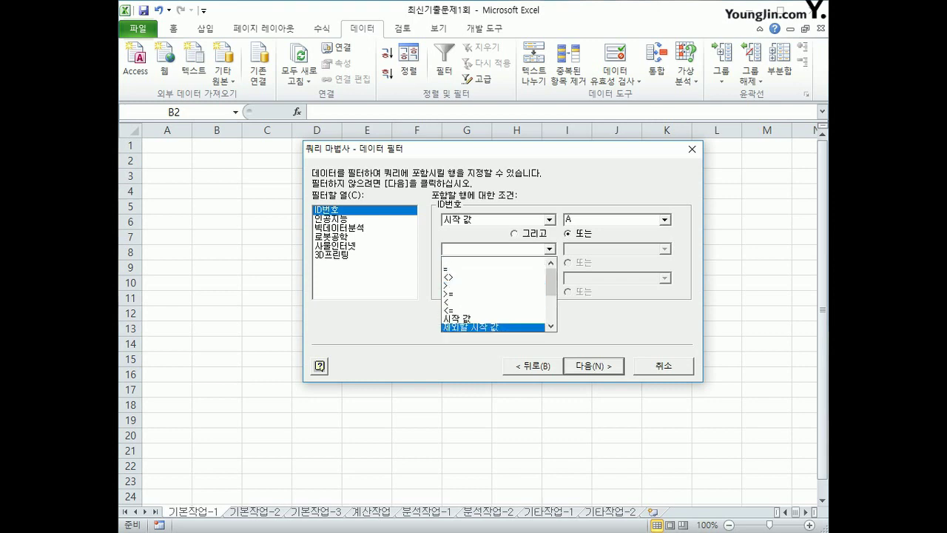
key(Up)
key(Return)
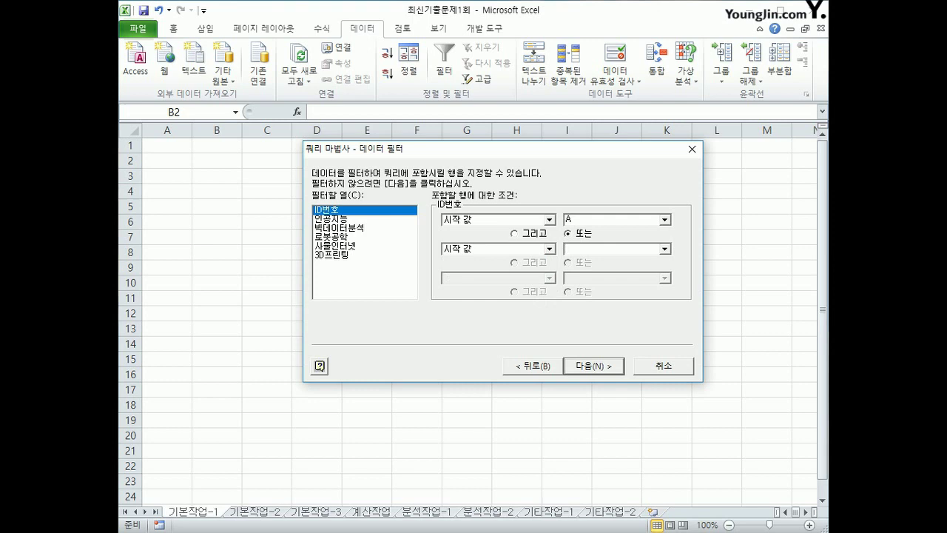
text(C)
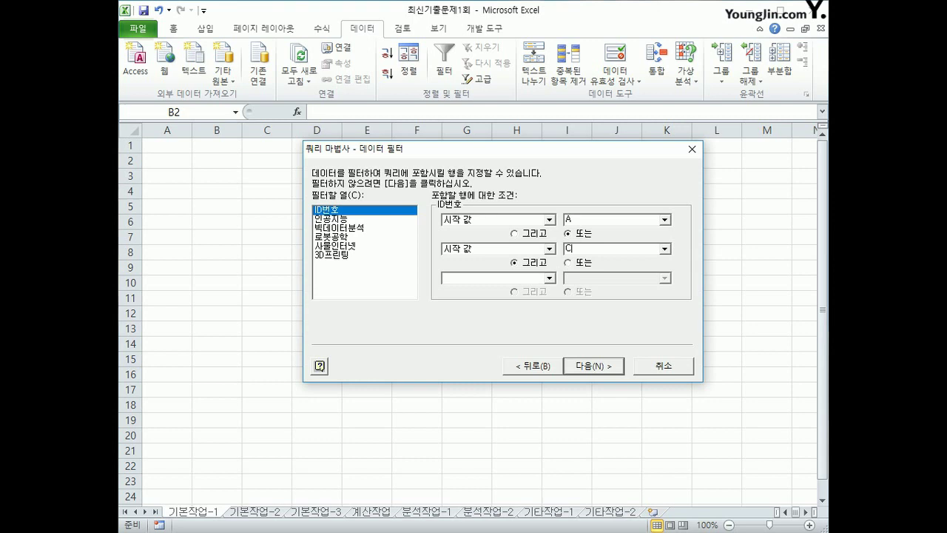
Step: Add a filter condition on 로봇공학 for values greater than or equal to 85
click(335, 245)
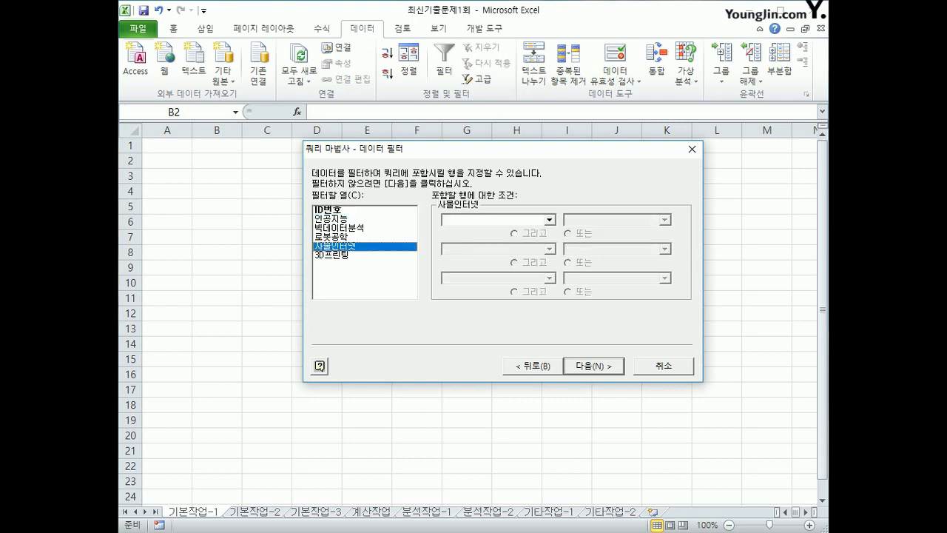
click(335, 236)
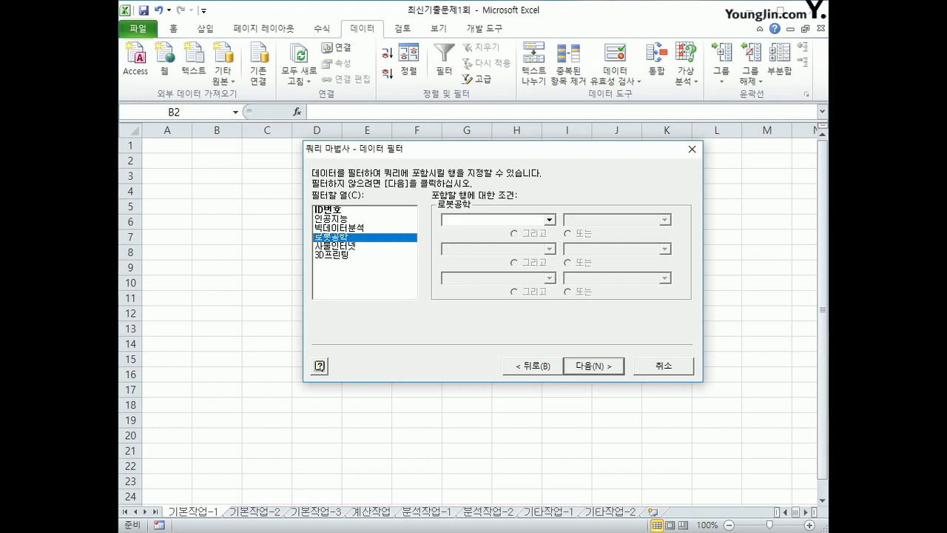
key(Tab)
key(alt+Down)
key(Down)
key(Down)
key(Down)
key(Down)
key(Return)
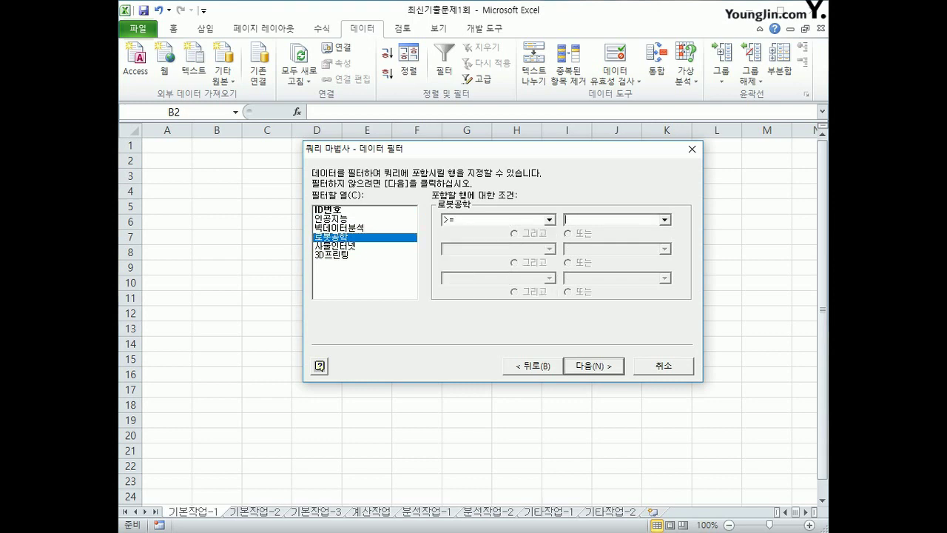
key(Tab)
text(85)
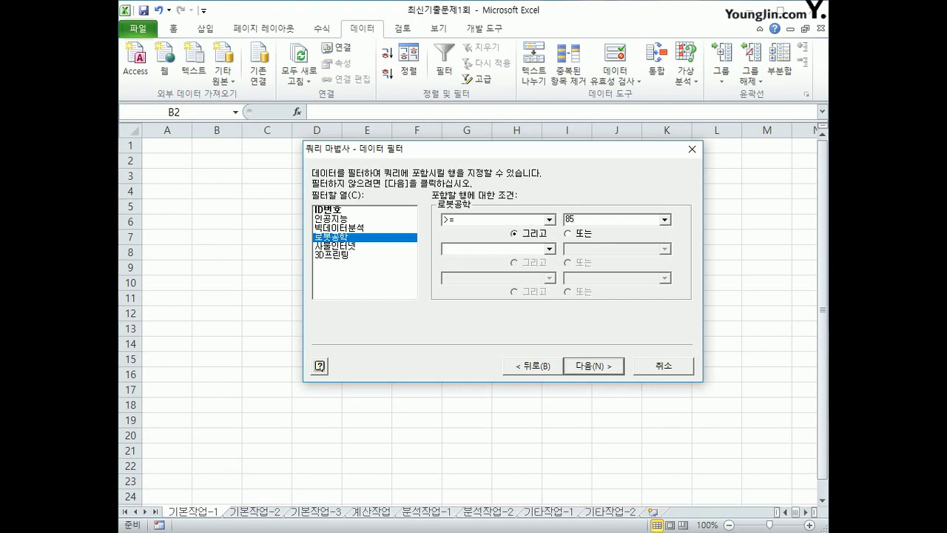
Step: Add a second 로봇공학 condition joined by 그리고 for values less than 95, and proceed to the sort order
key(Tab)
key(Tab)
key(alt+Down)
key(Down)
key(Down)
key(Down)
key(Down)
key(Down)
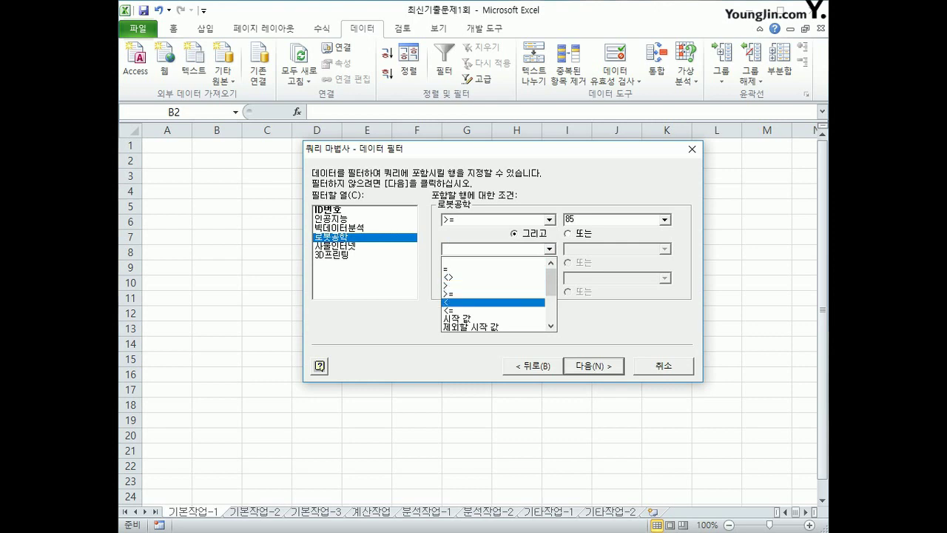
key(Tab)
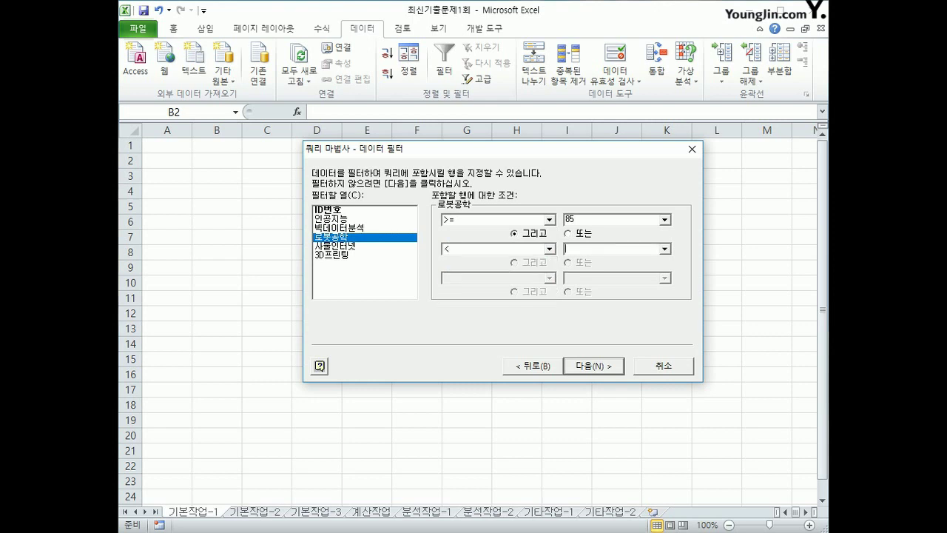
text(95)
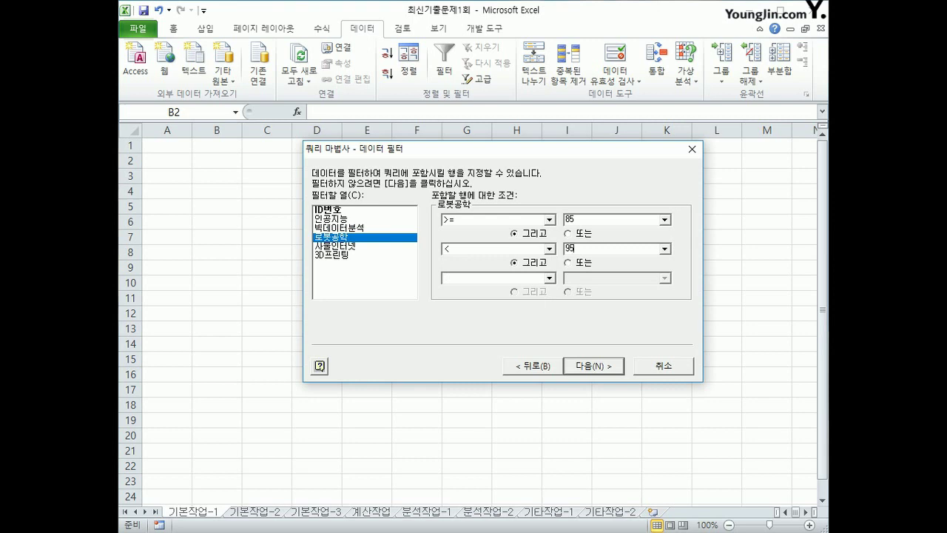
key(Return)
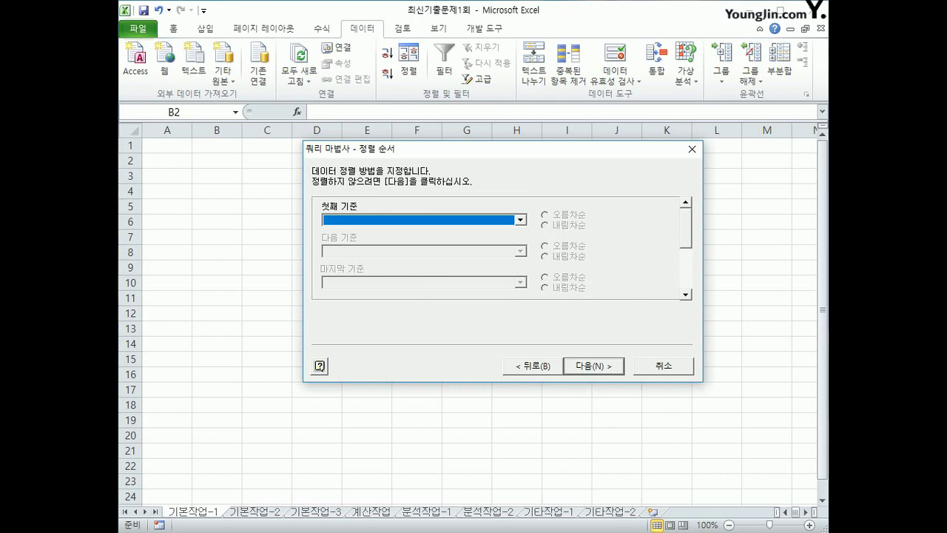
Step: Set ID번호 in ascending order (오름차순) as the query's first sort criterion
key(alt+Down)
key(Down)
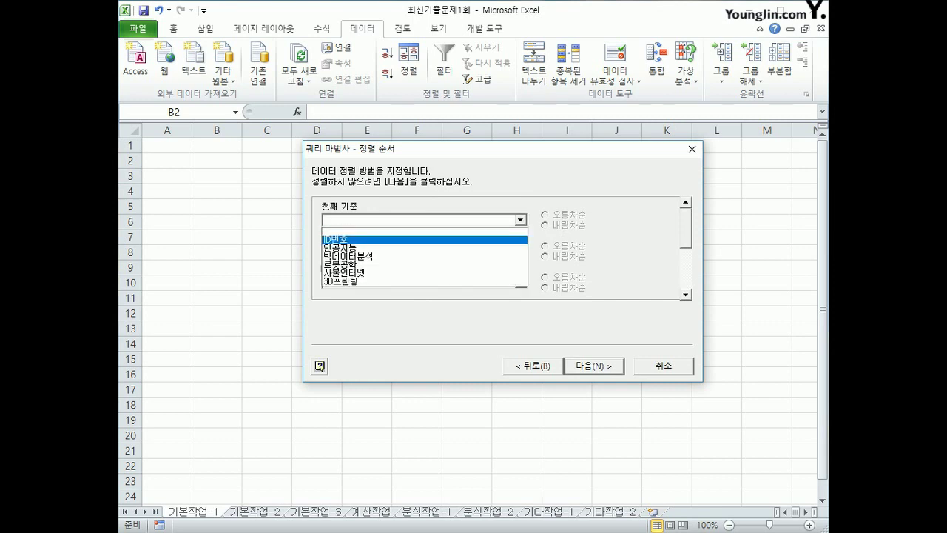
key(Return)
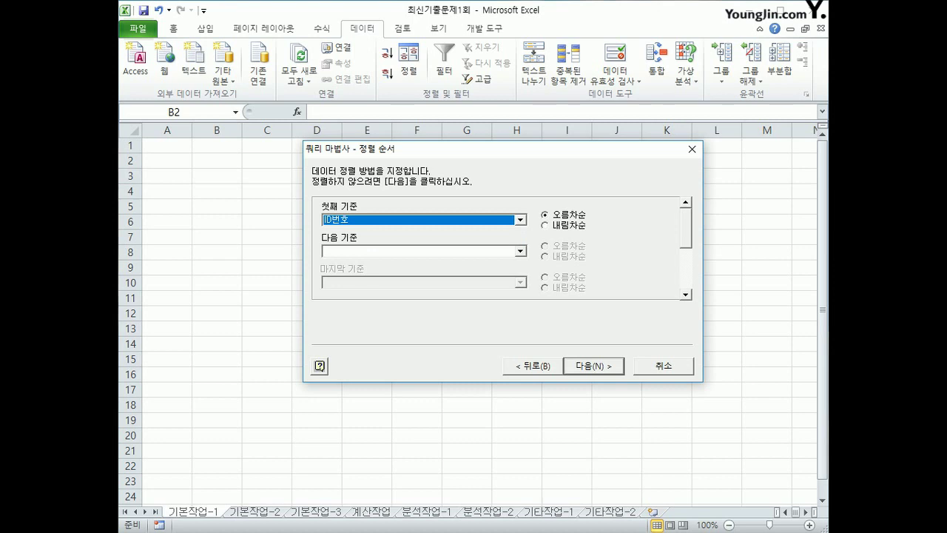
Step: Set 로봇공학 in descending order (내림차순) as the query's second sort criterion
key(Tab)
key(alt+Down)
key(Down)
key(Down)
key(Down)
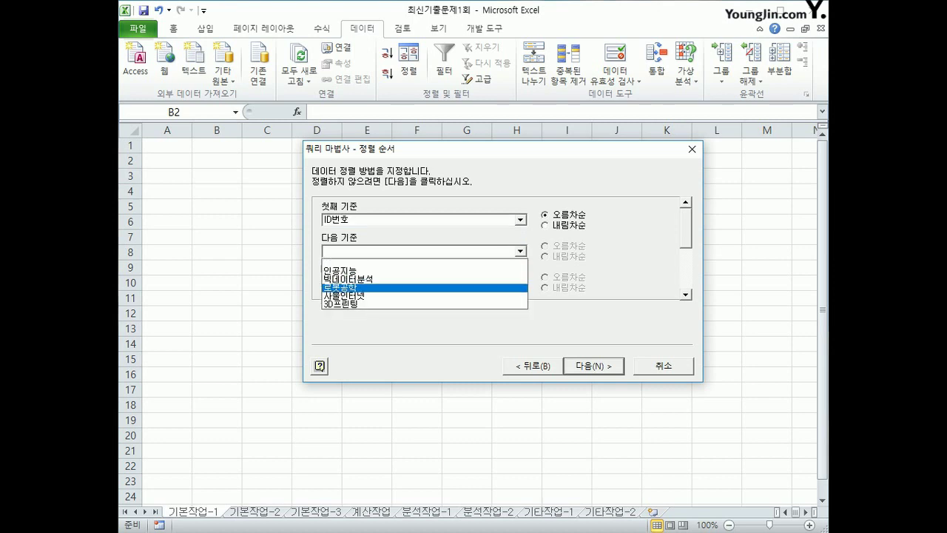
key(Return)
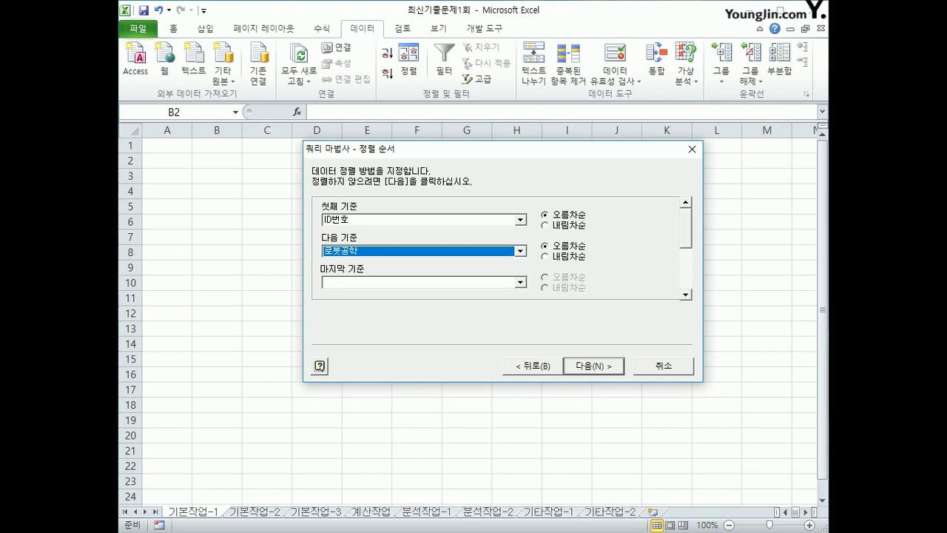
key(Tab)
key(Down)
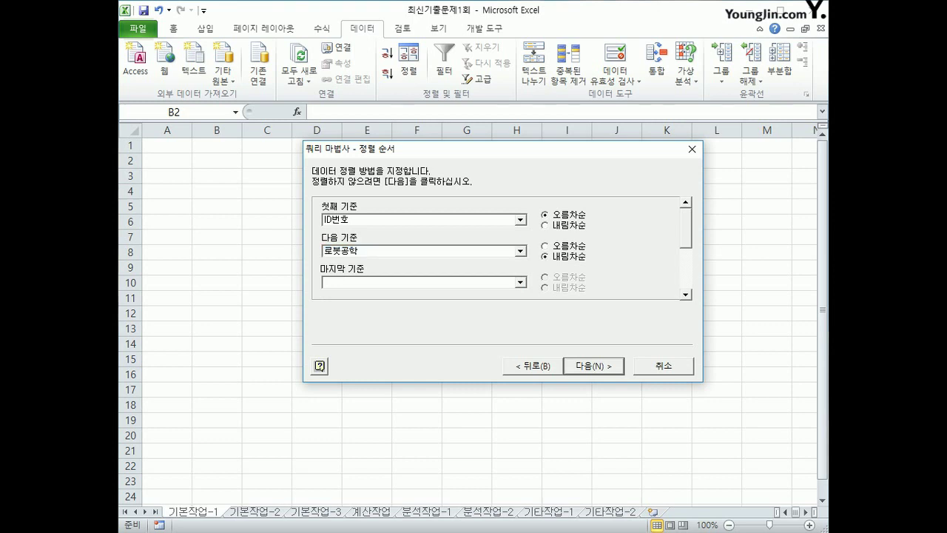
Step: Finish the query, returning the data to Excel as a table at B2 of the existing worksheet
key(Return)
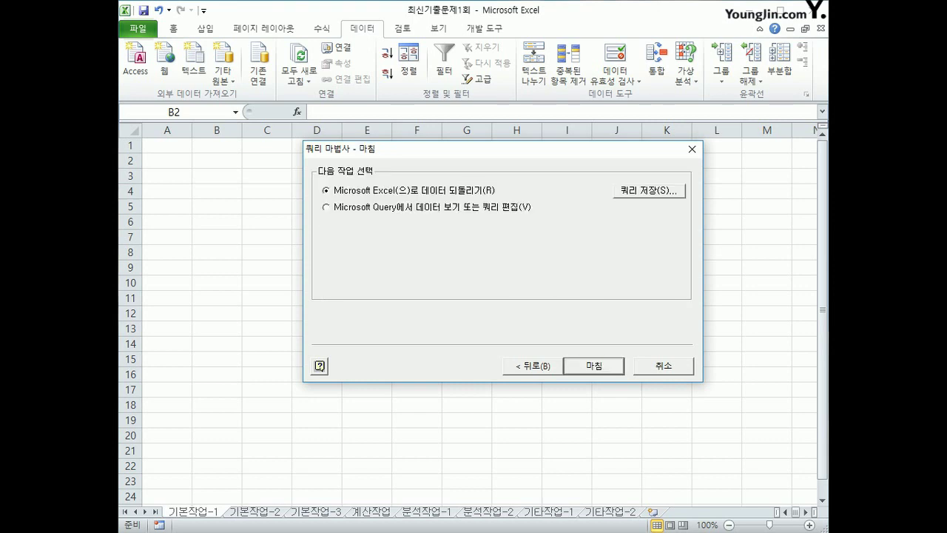
key(Return)
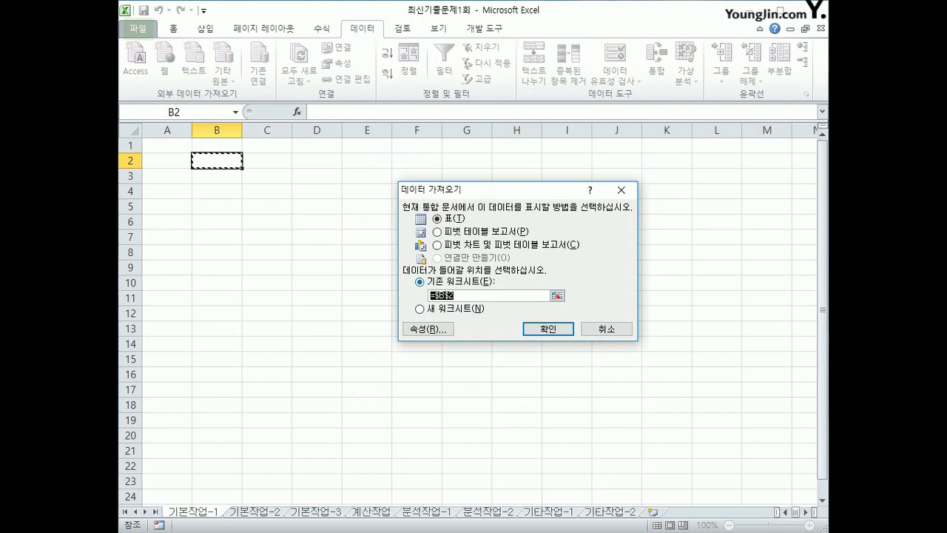
click(548, 328)
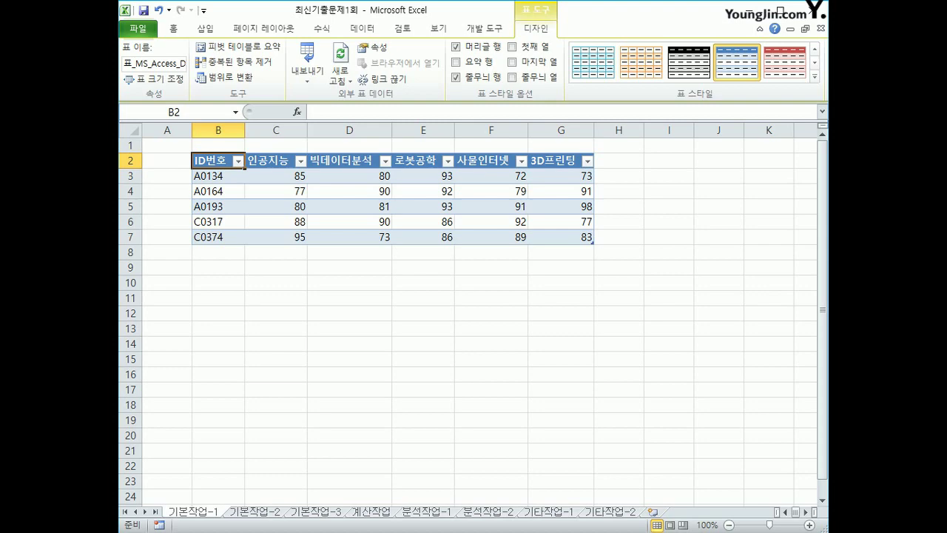
Step: Go to sheet 기본작업-2 and examine the [표1] data, especially the ID번호 and 사물인터넷 columns
key(ctrl+Page_Down)
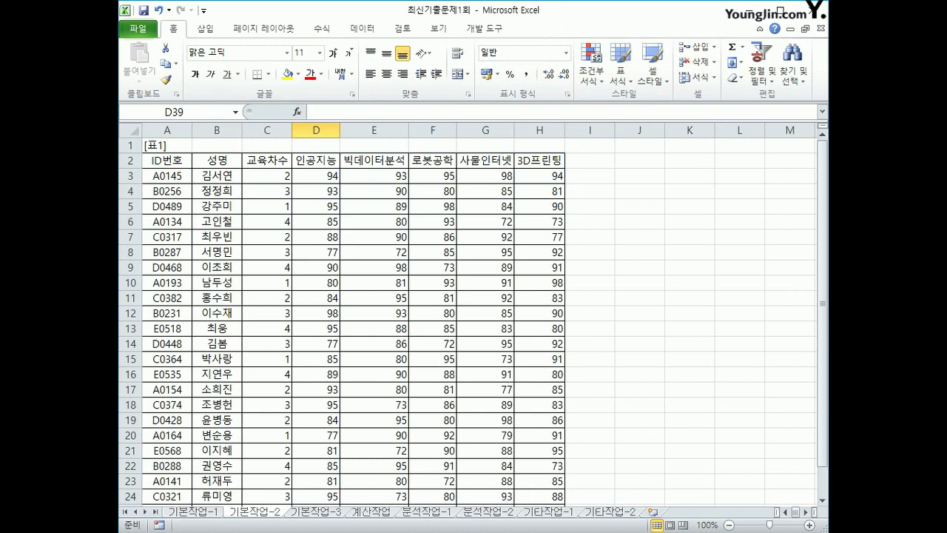
drag(167, 159, 562, 468)
scroll(562, 468, up, 2)
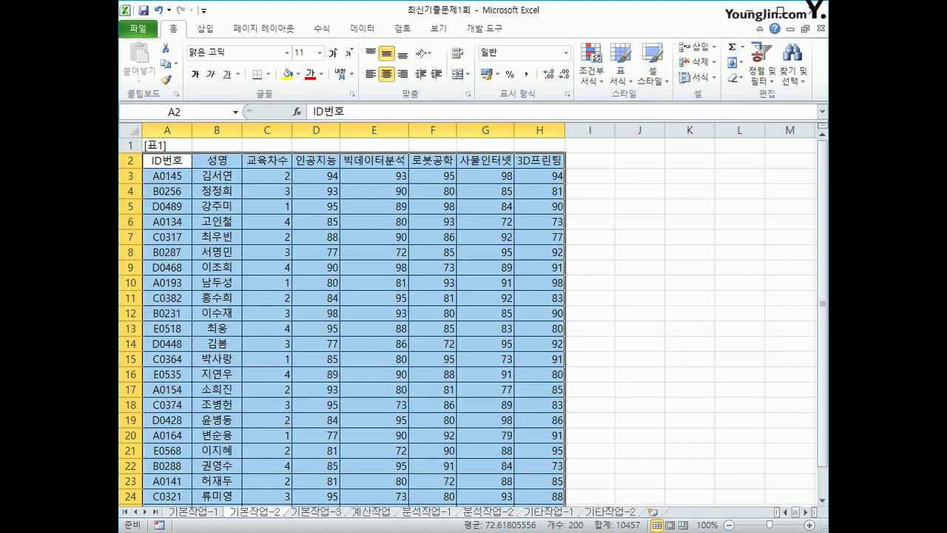
click(167, 160)
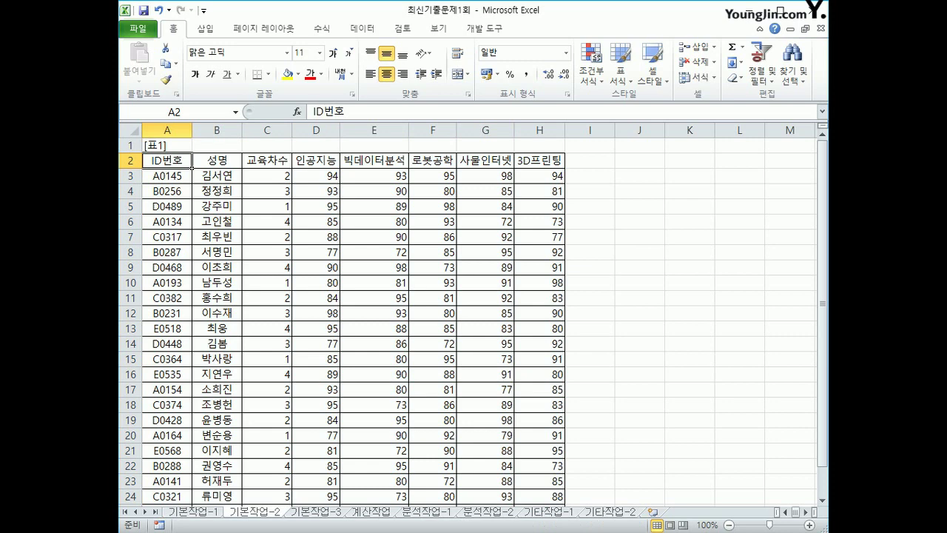
click(485, 159)
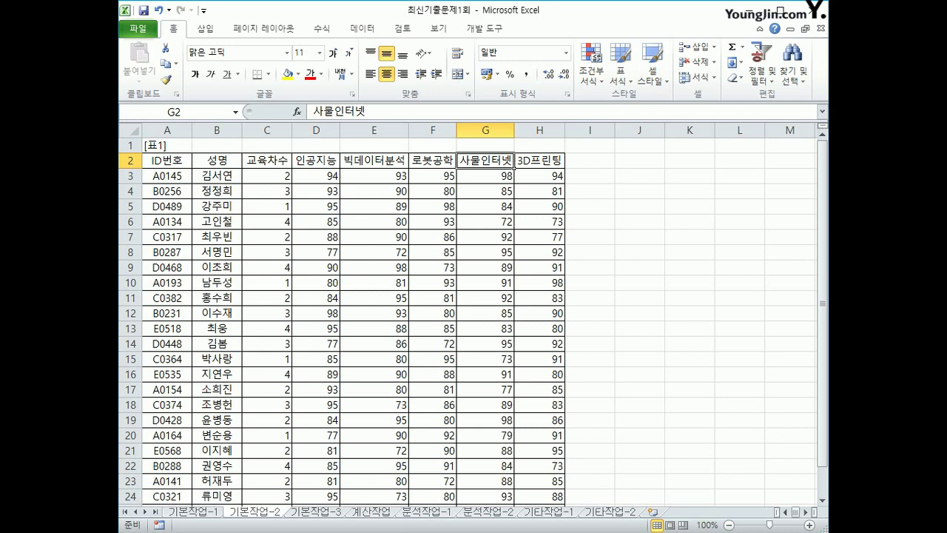
Step: Enter the criteria heading 조건 in cell A28 below the table
scroll(354, 318, down, 3)
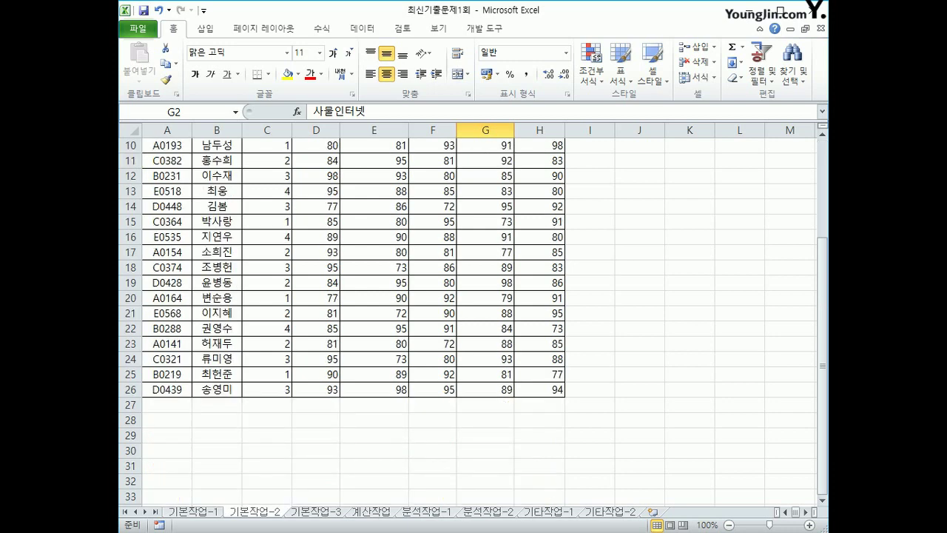
drag(167, 420, 166, 435)
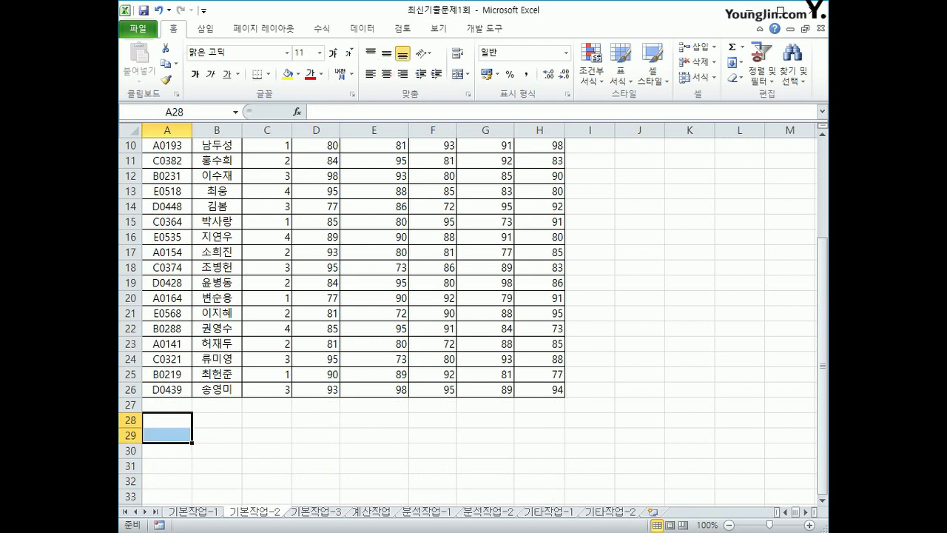
click(167, 419)
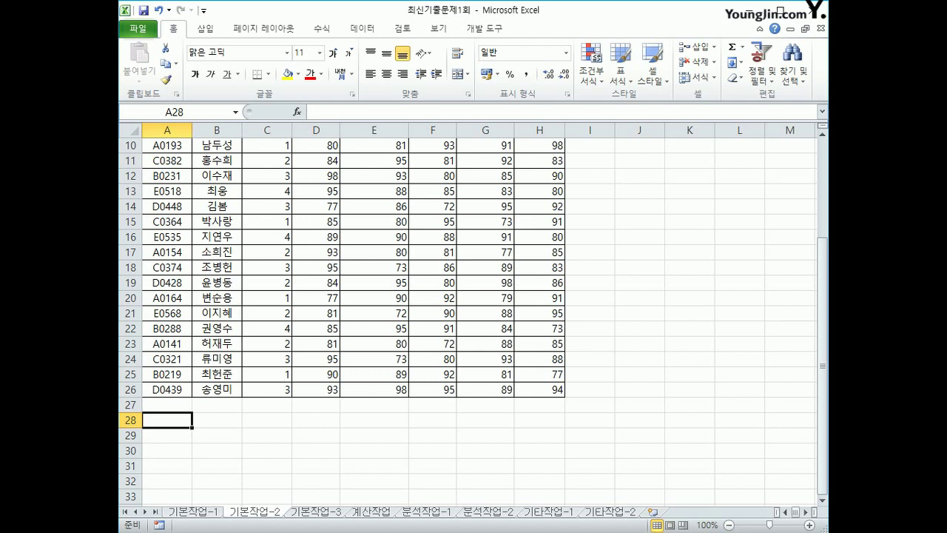
text(=)
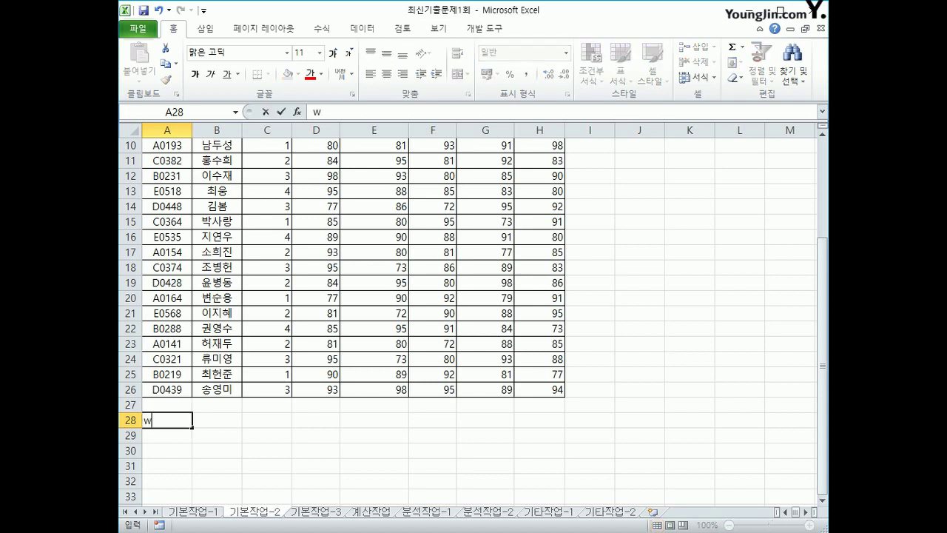
key(BackSpace)
text(조건)
key(Return)
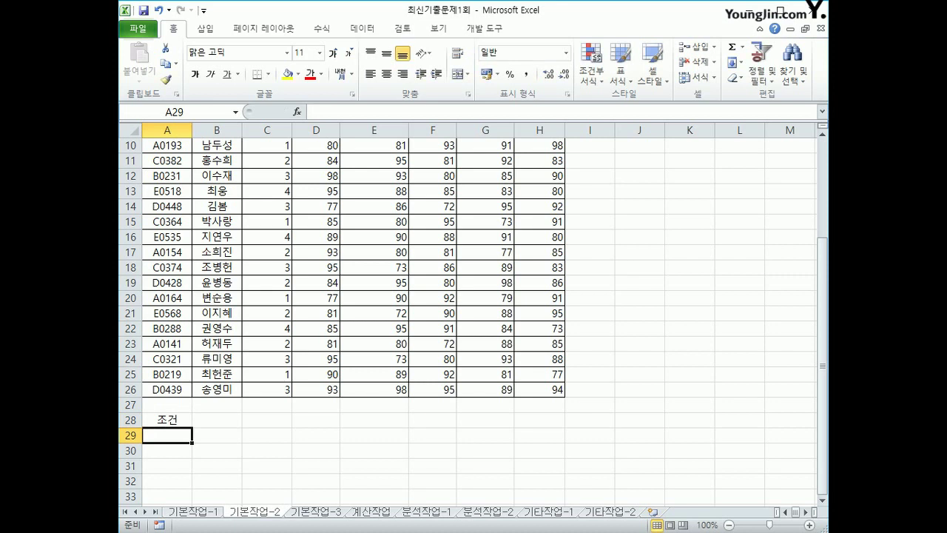
Step: Begin an AND formula in A29 whose first condition is mid(A3,2,1)="0"
text(=)
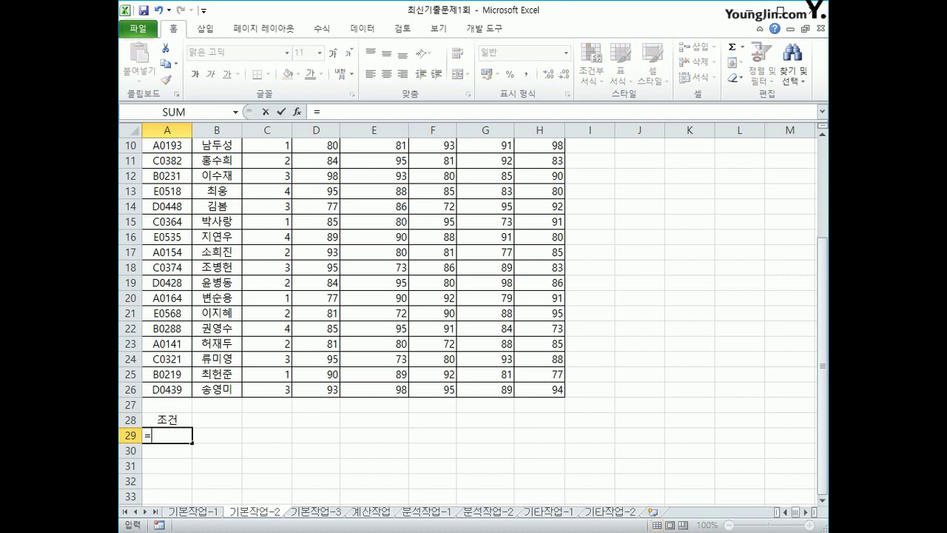
text(ㅁ)
key(BackSpace)
key(Hangul)
text(and()
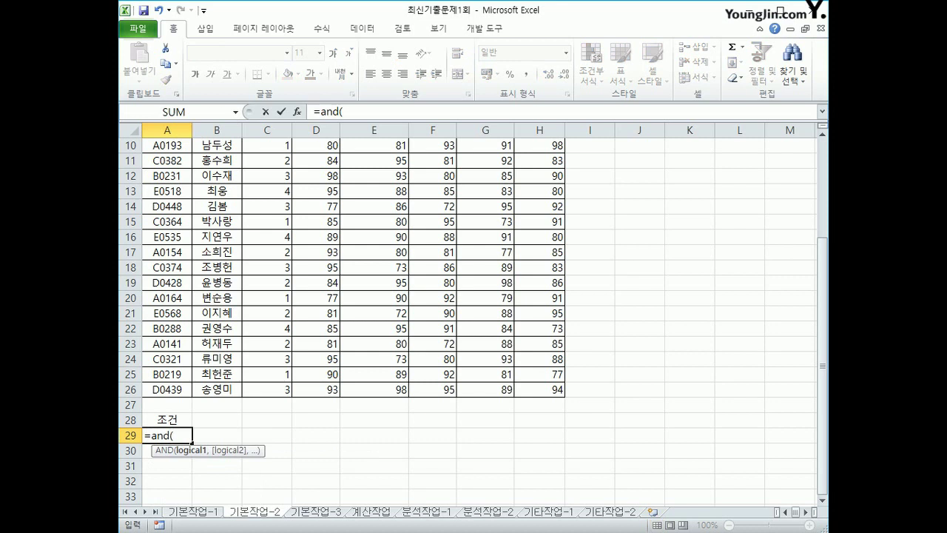
text(mid()
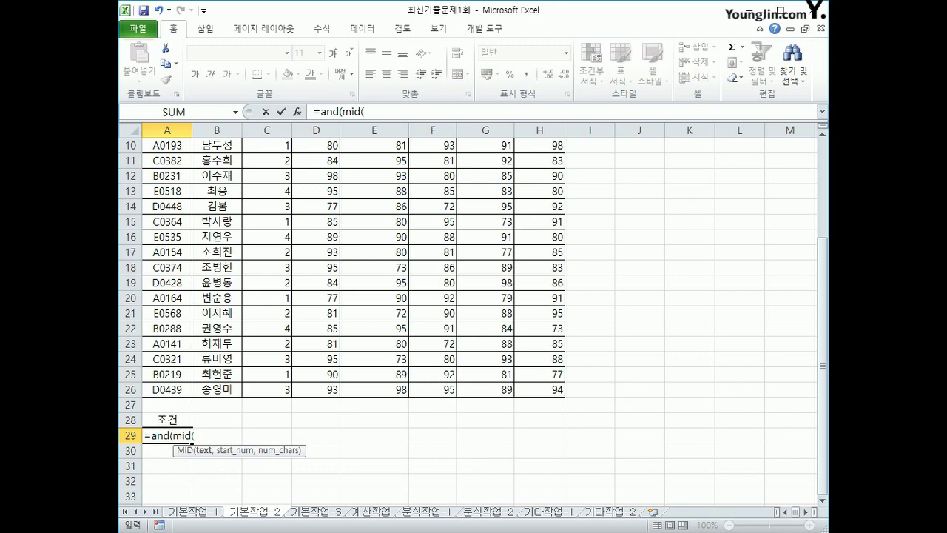
scroll(340, 311, up, 2)
scroll(340, 311, up, 1)
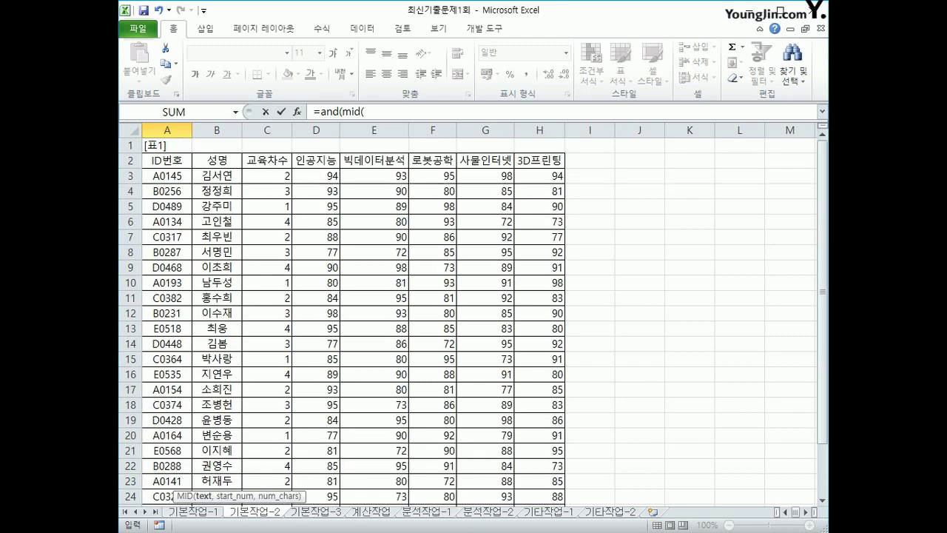
click(168, 176)
text(,)
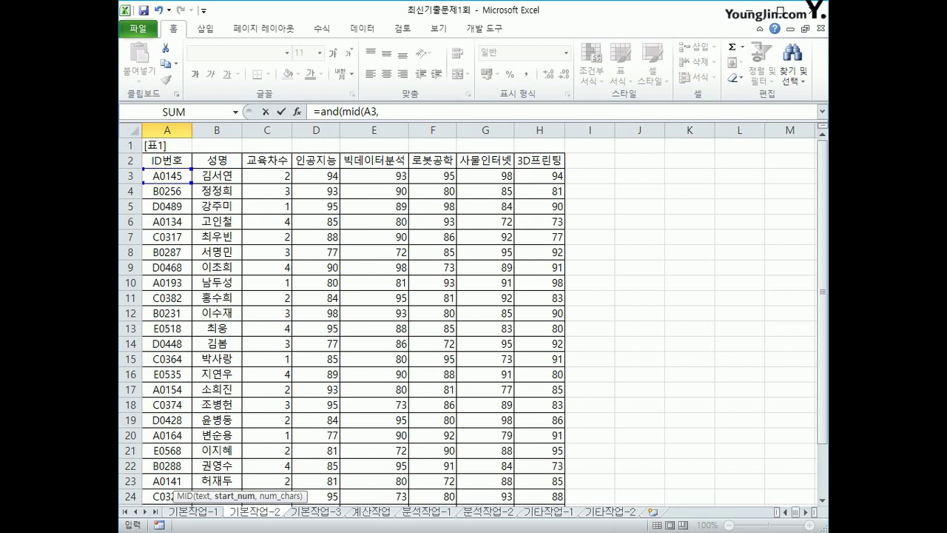
text(2,1)
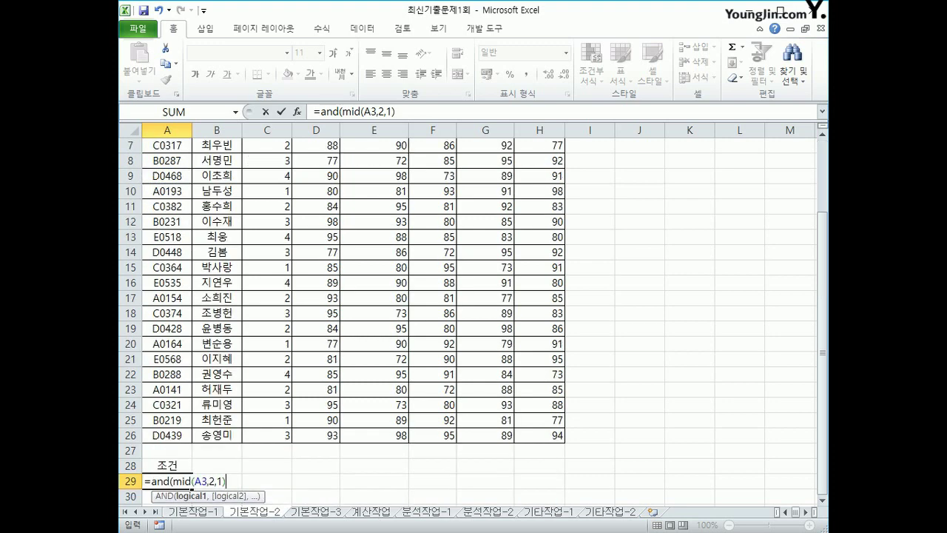
text(="0",)
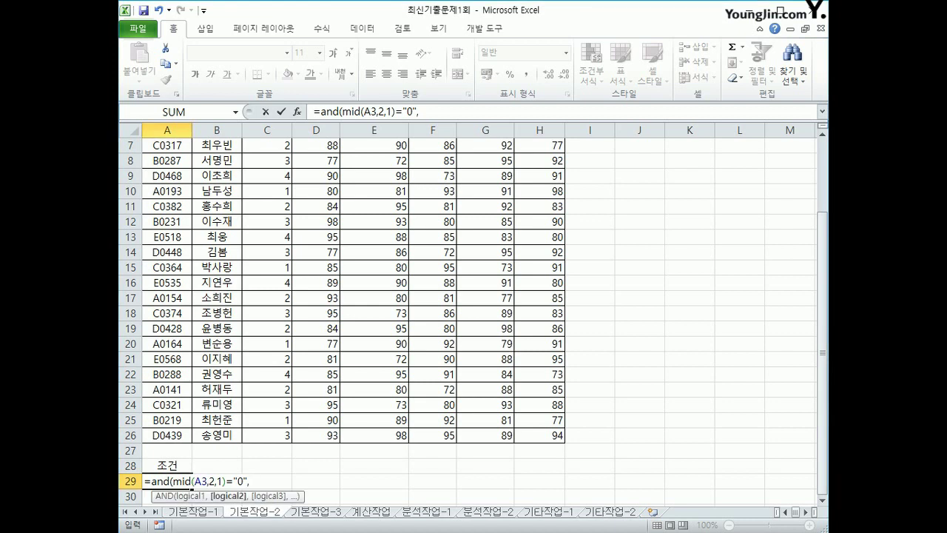
Step: Add small($G$3:$G$26,5) on the 사물인터넷 scores, with an absolute range, as the start of the AND formula's second condition
text(small()
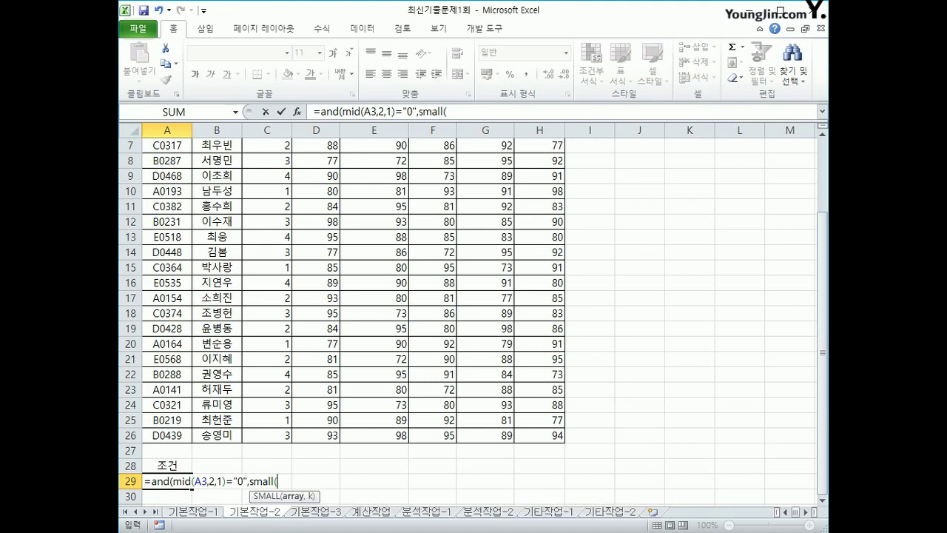
scroll(474, 311, up, 2)
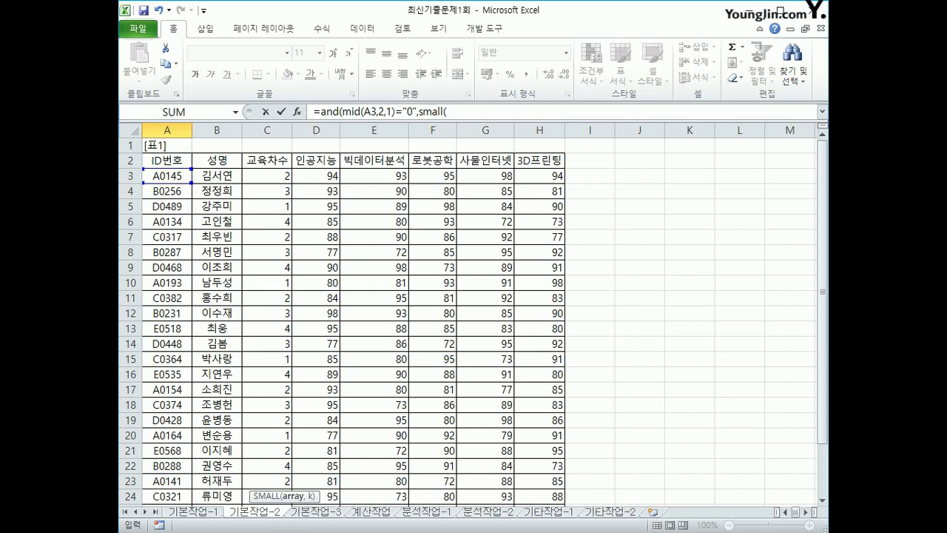
drag(484, 177, 513, 491)
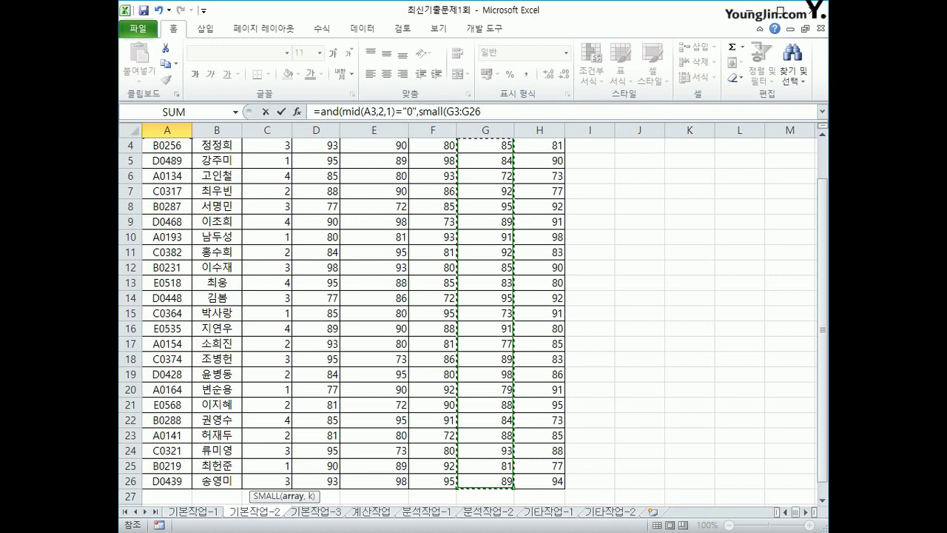
key(F4)
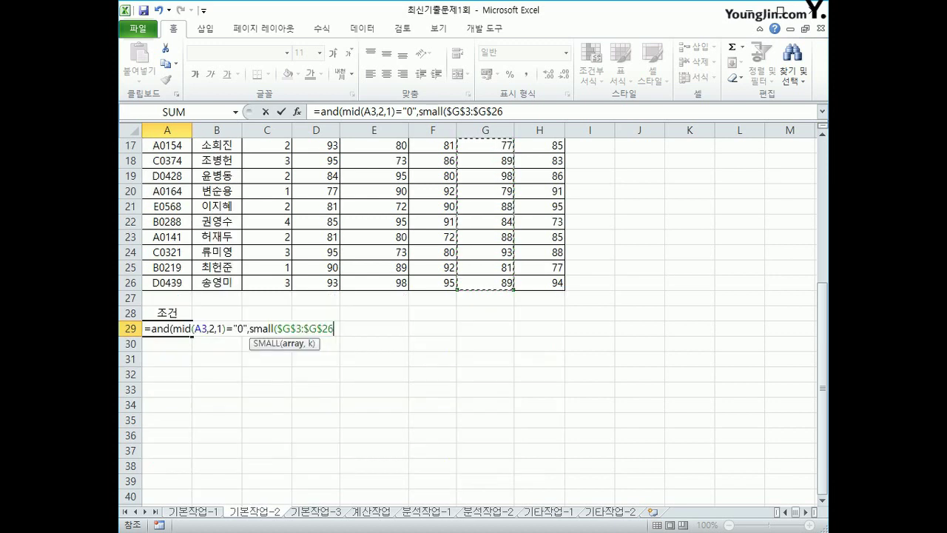
text(,)
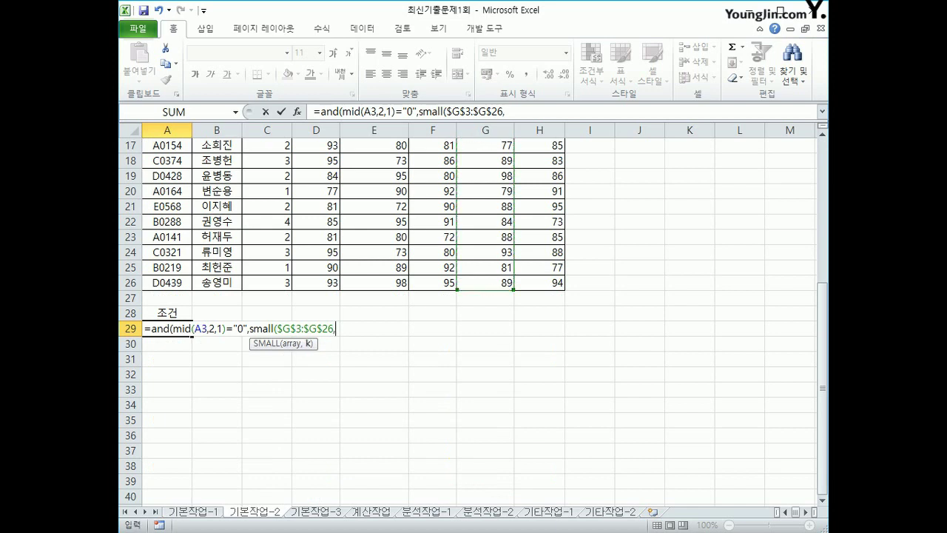
text(5))
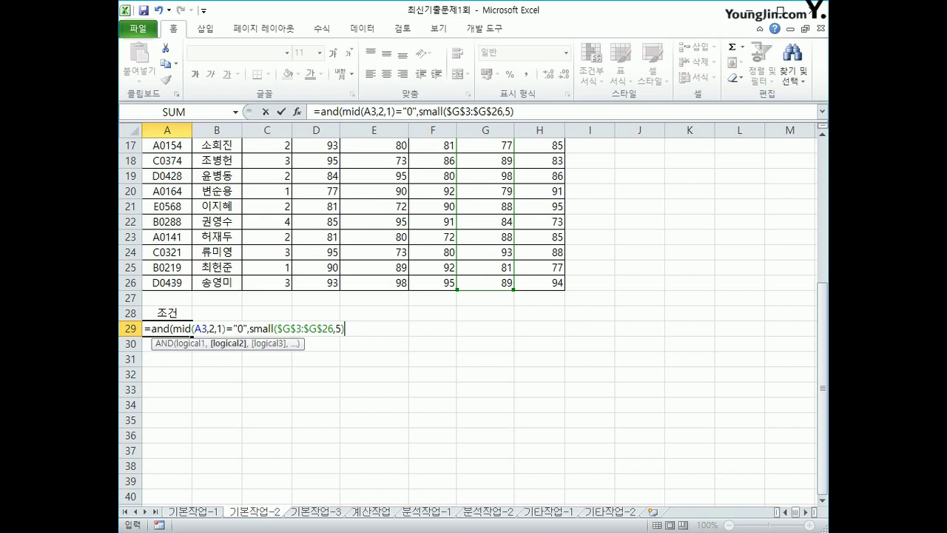
Step: Compare the SMALL expression with G3 using >= and close the AND formula
text(>=)
scroll(474, 318, up, 5)
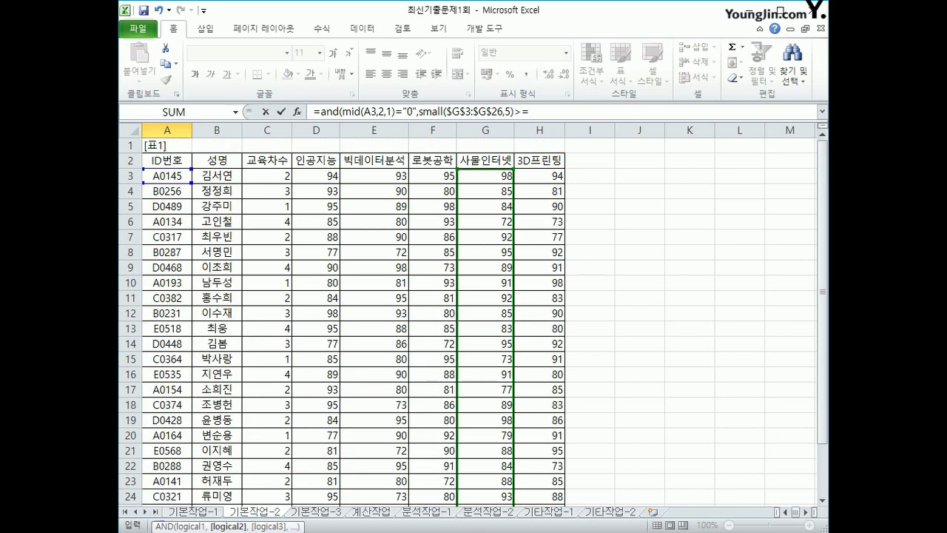
click(485, 176)
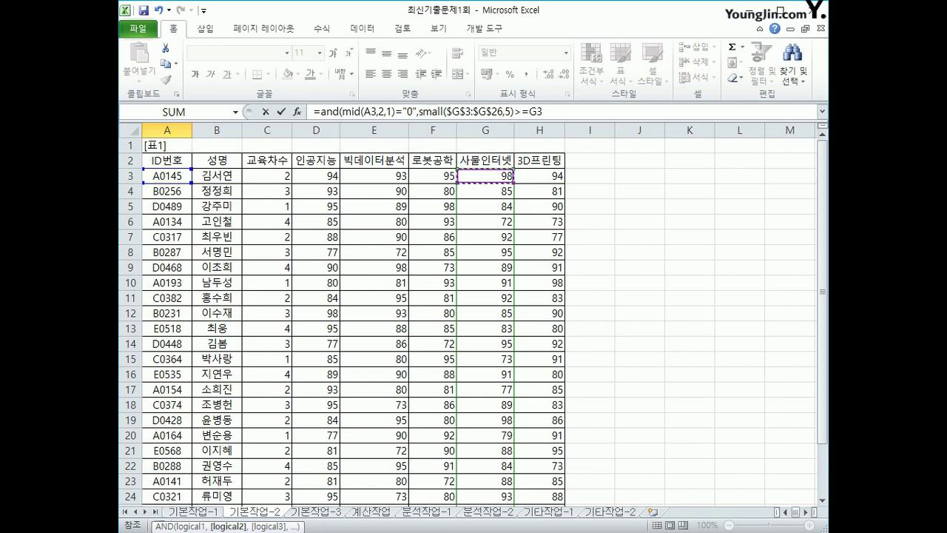
text())
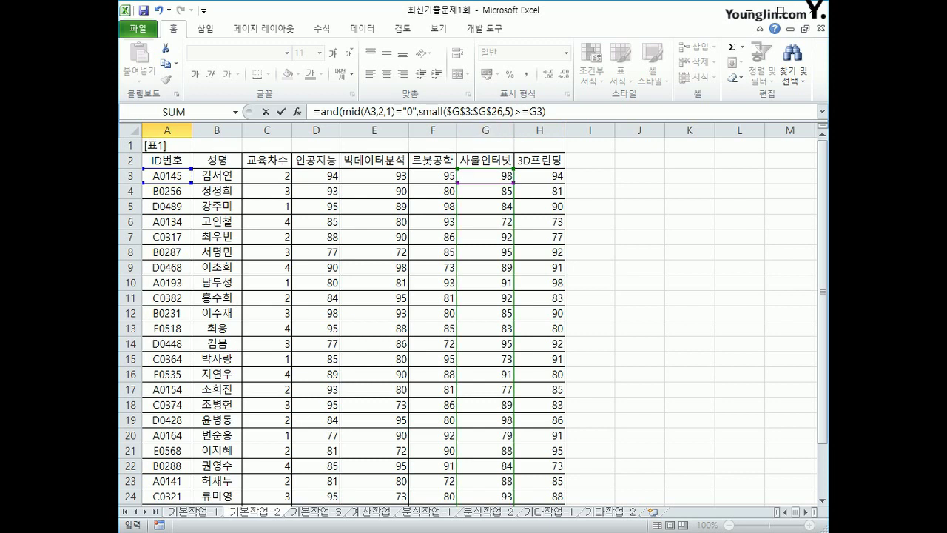
Step: Remove the trailing )>=G3) from the AND formula in A29, back to the SMALL function's 5 argument
key(shift+Right)
key(shift+Right)
key(shift+Right)
key(shift+Right)
key(shift+Right)
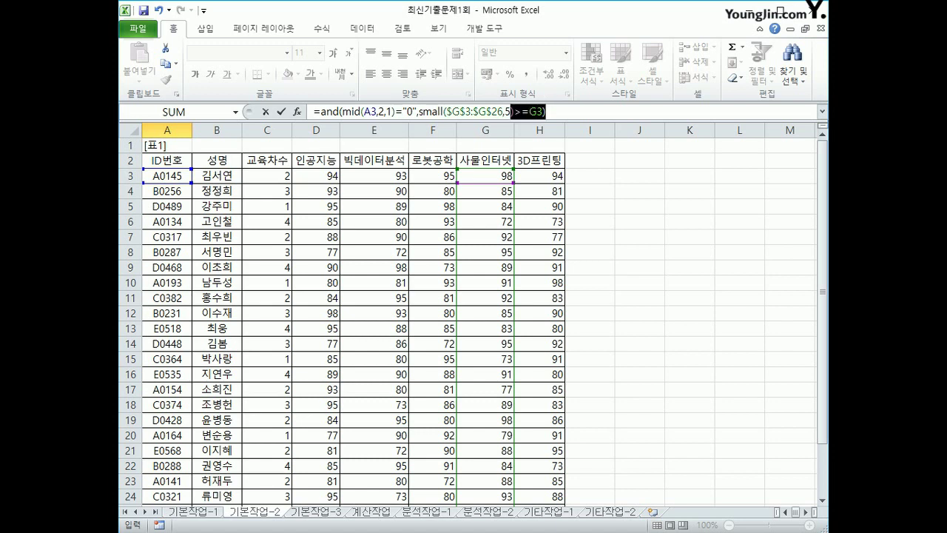
key(Delete)
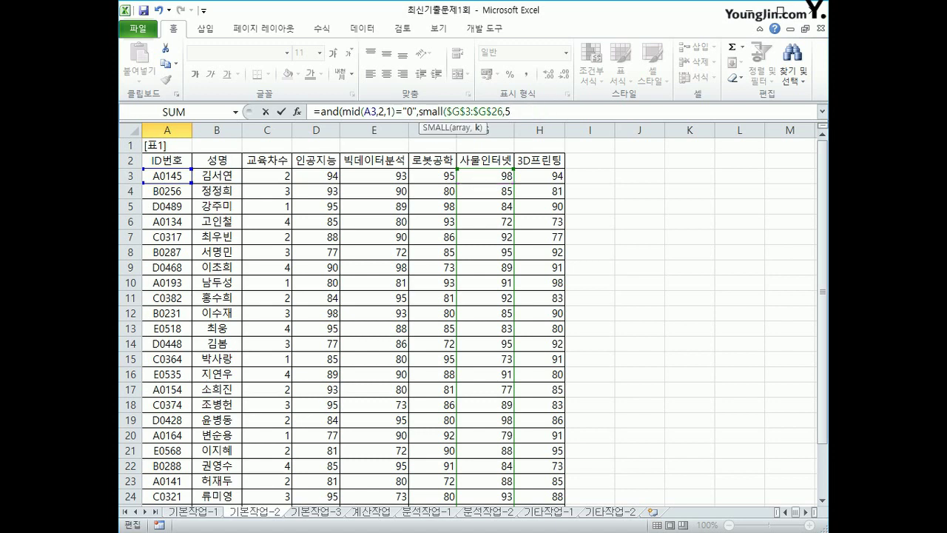
Step: Rewrite the AND formula's second condition as G3<=small($G$3:$G$26,5), close both functions and commit the formula in A29
click(419, 111)
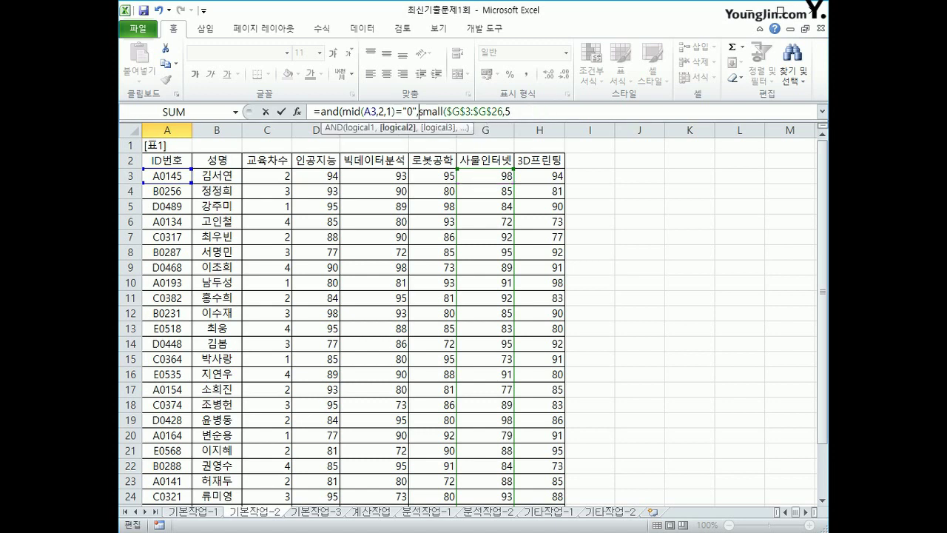
click(485, 176)
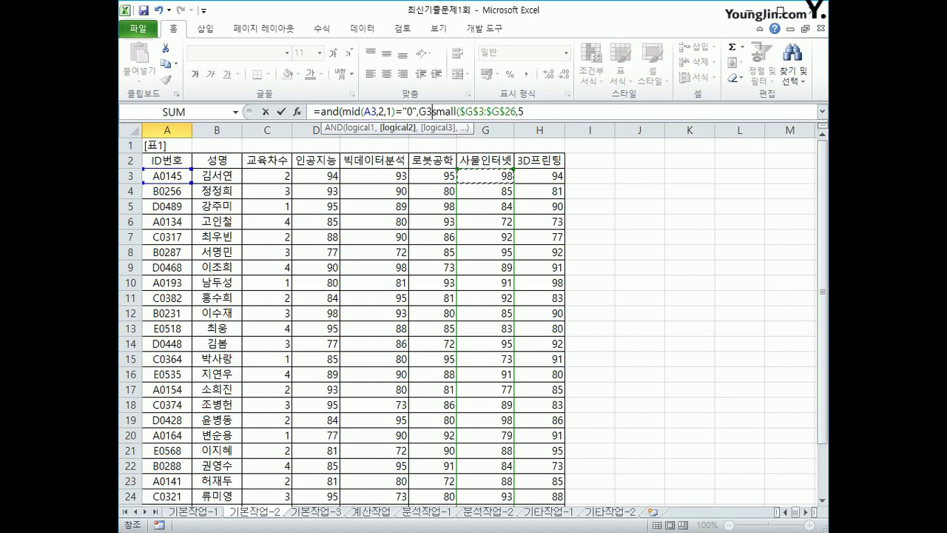
text(<=)
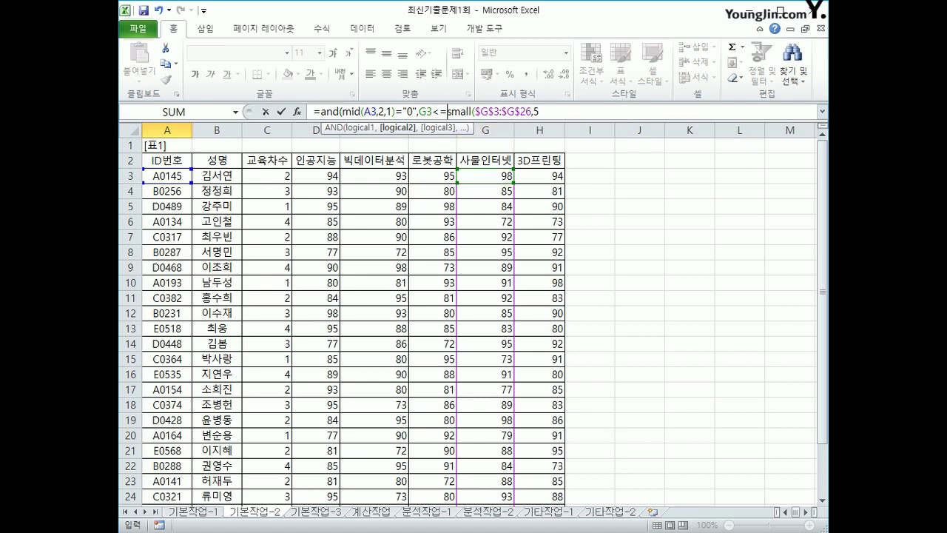
click(539, 112)
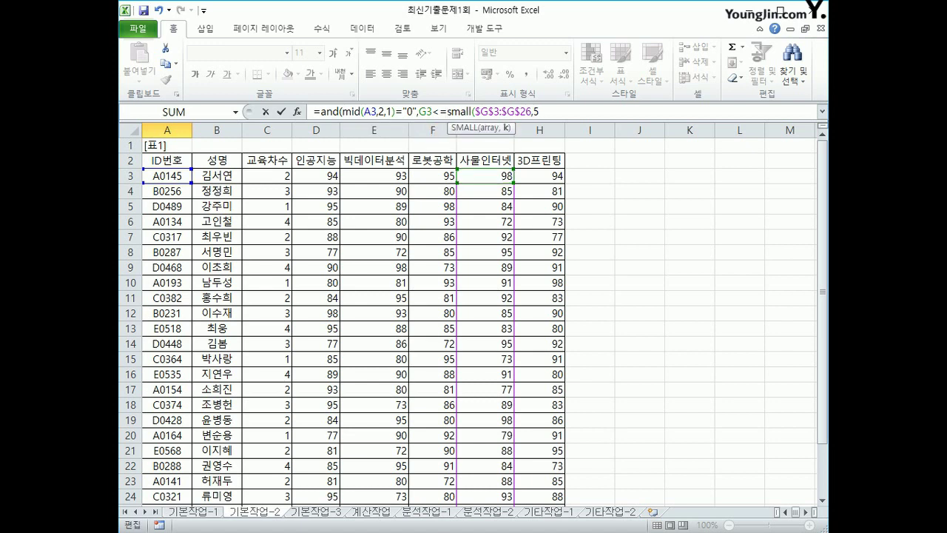
text())
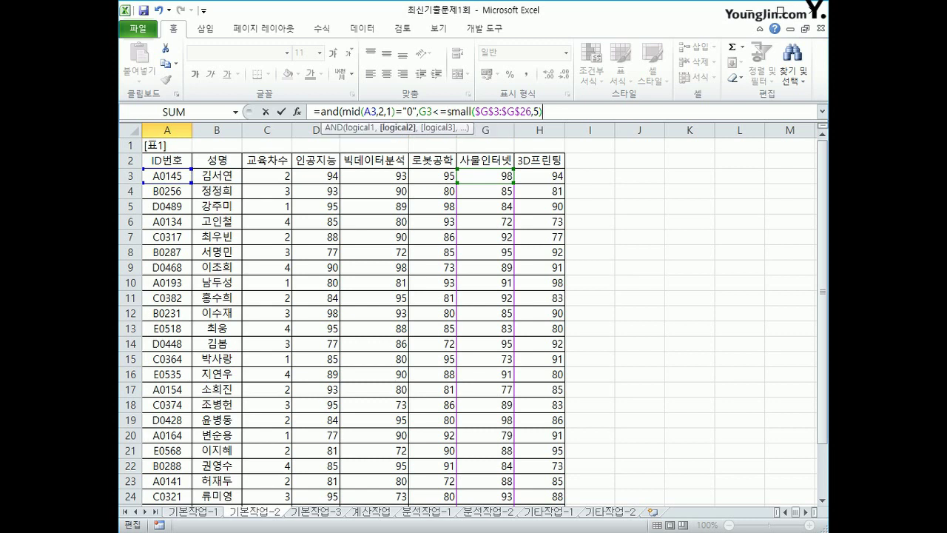
text())
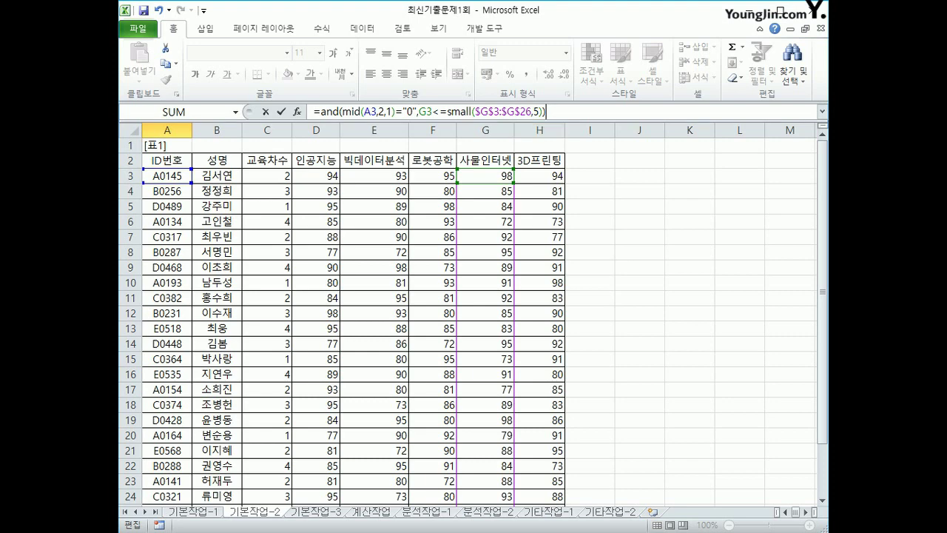
key(Return)
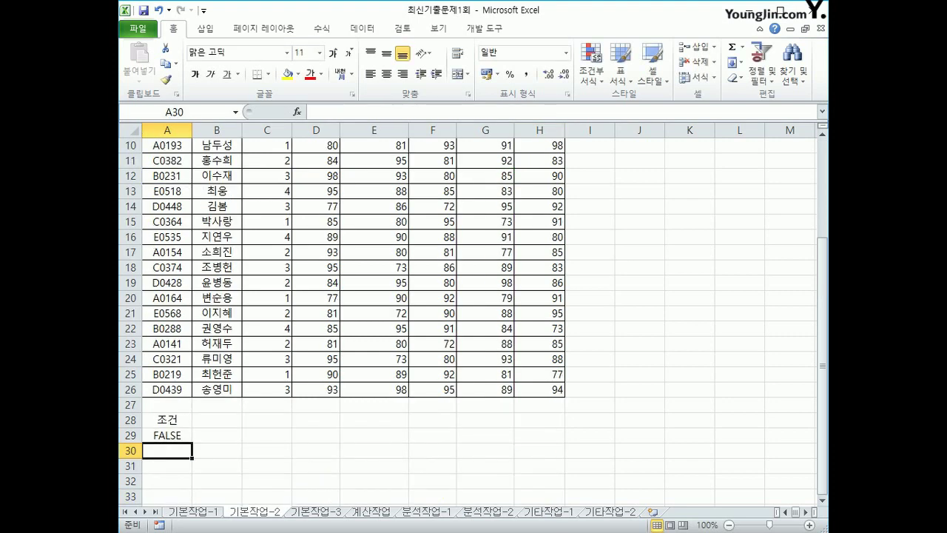
click(167, 435)
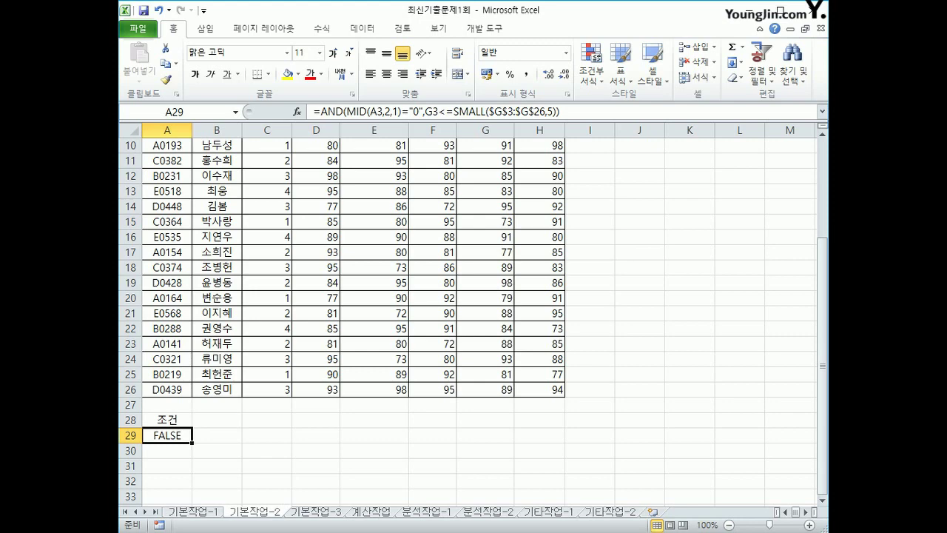
scroll(341, 318, up, 3)
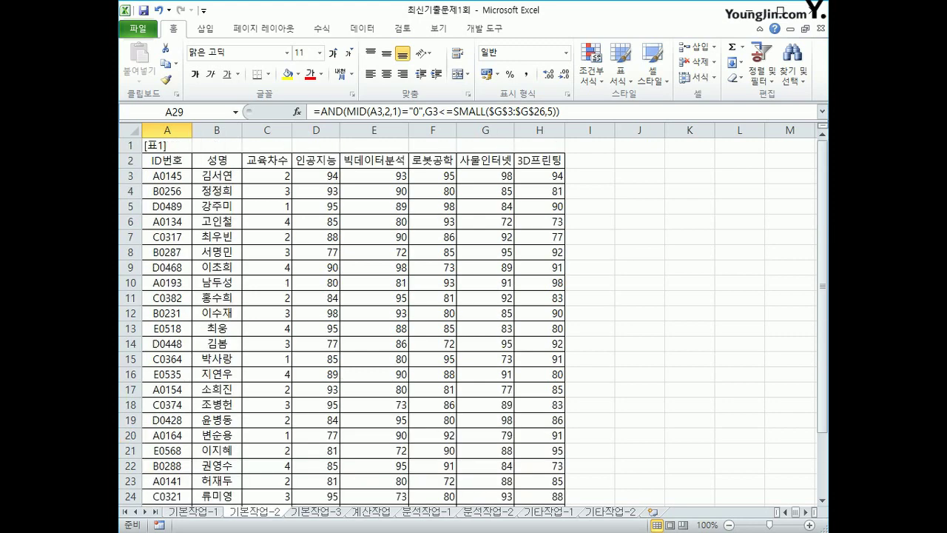
scroll(340, 319, down, 4)
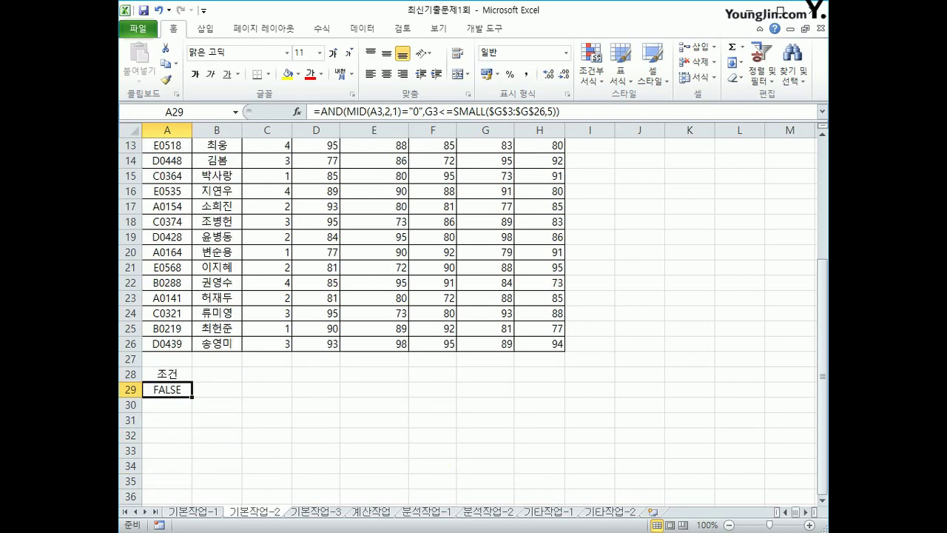
drag(167, 420, 316, 420)
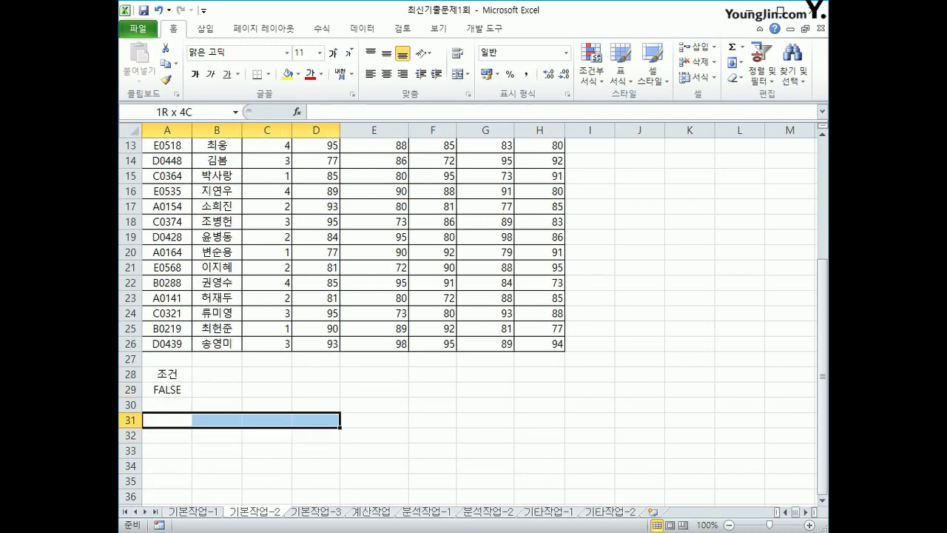
scroll(340, 318, up, 4)
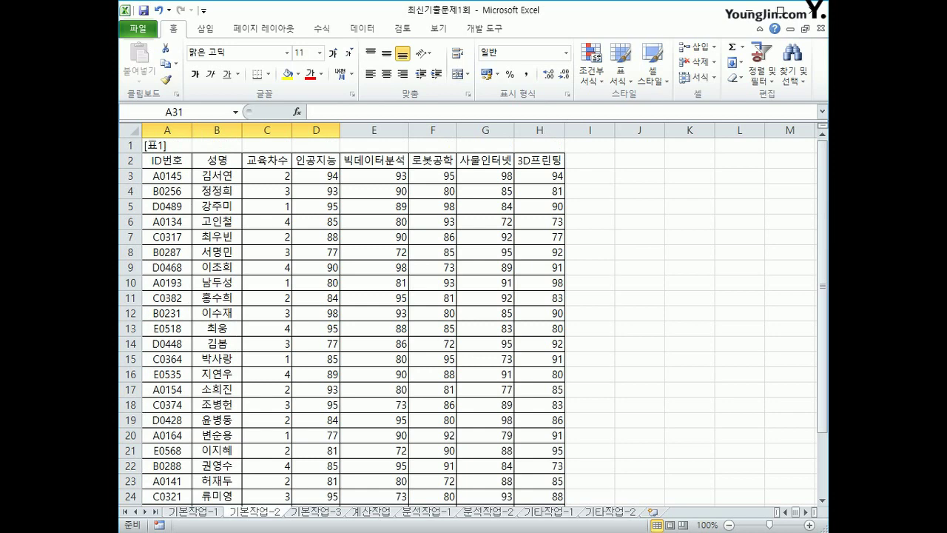
Step: Start an advanced filter on the table range A2:H26 with the output option 다른 장소에 복사
drag(167, 159, 564, 474)
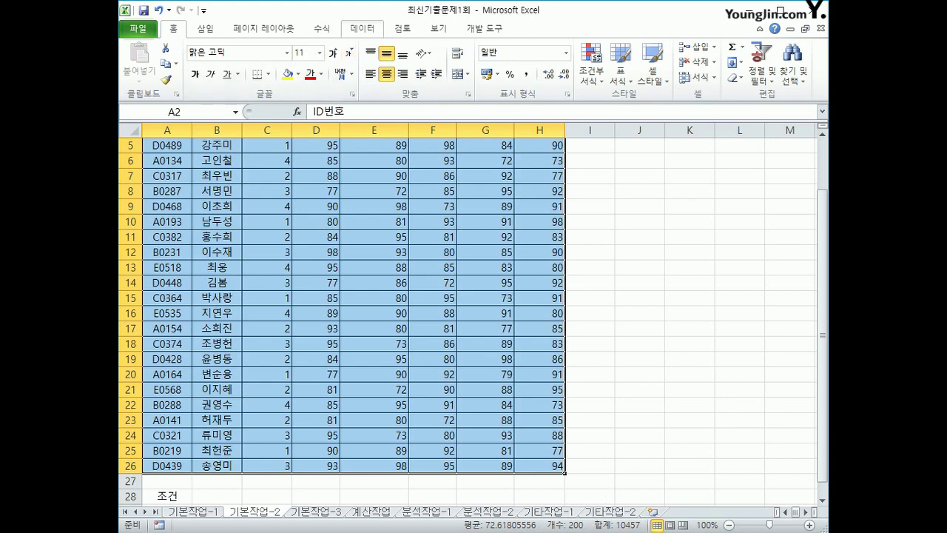
click(362, 28)
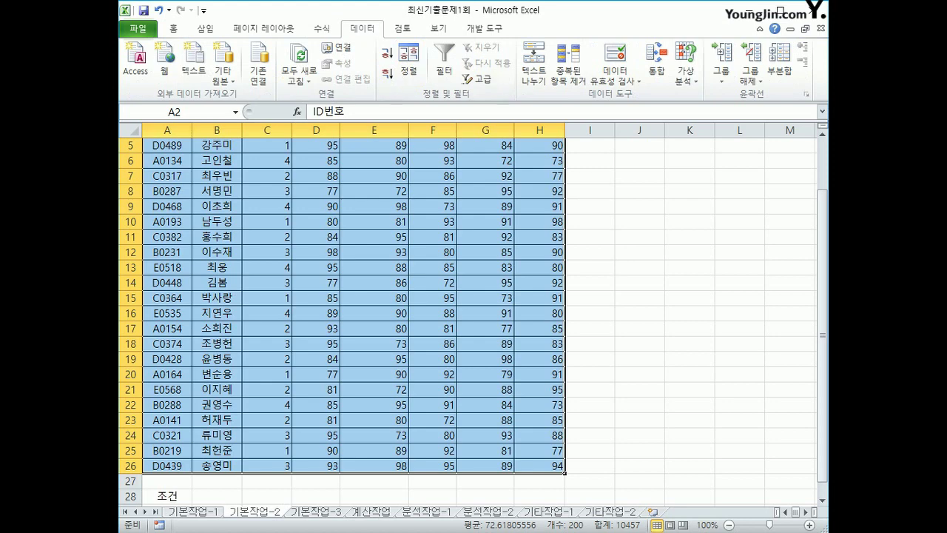
click(477, 79)
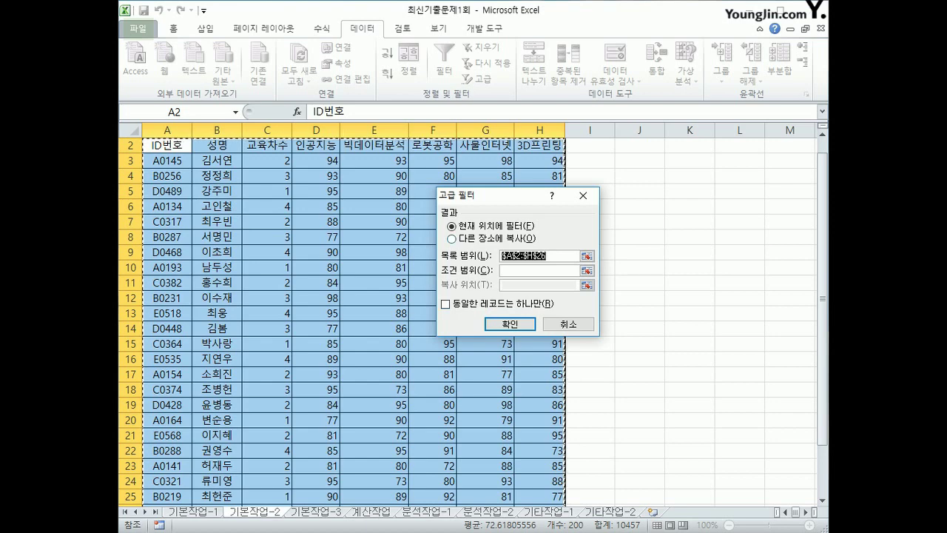
click(452, 238)
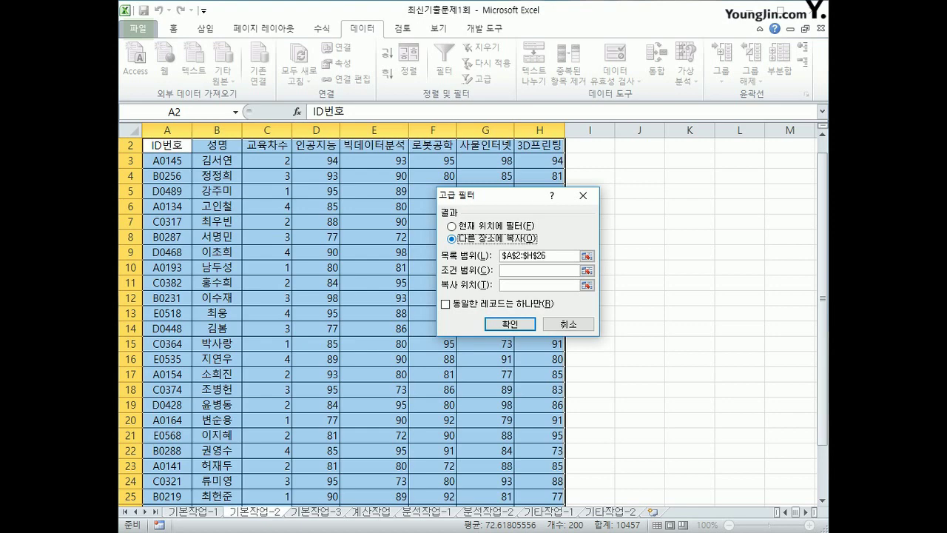
Step: Set the criteria range to A28:A29 and the copy destination to A31, and run the advanced filter
click(502, 271)
scroll(340, 318, down, 3)
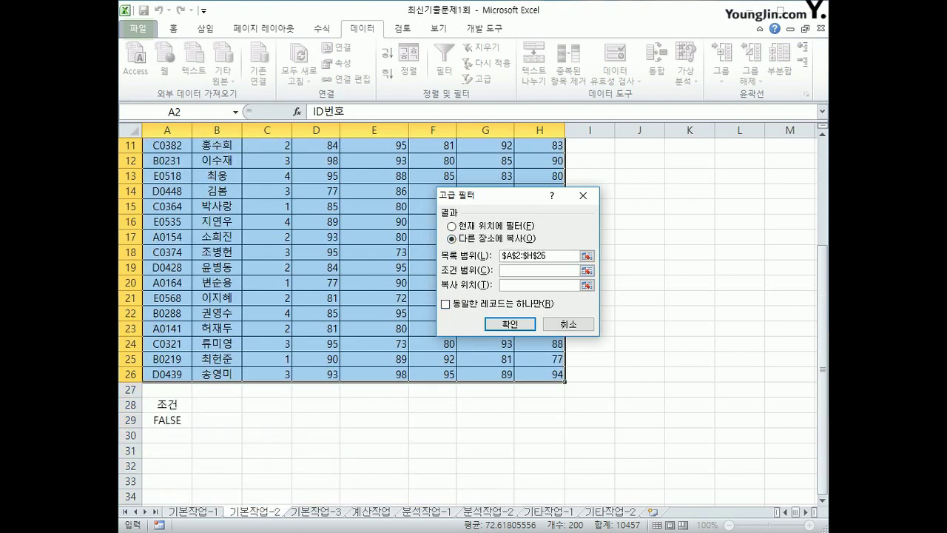
drag(167, 404, 168, 420)
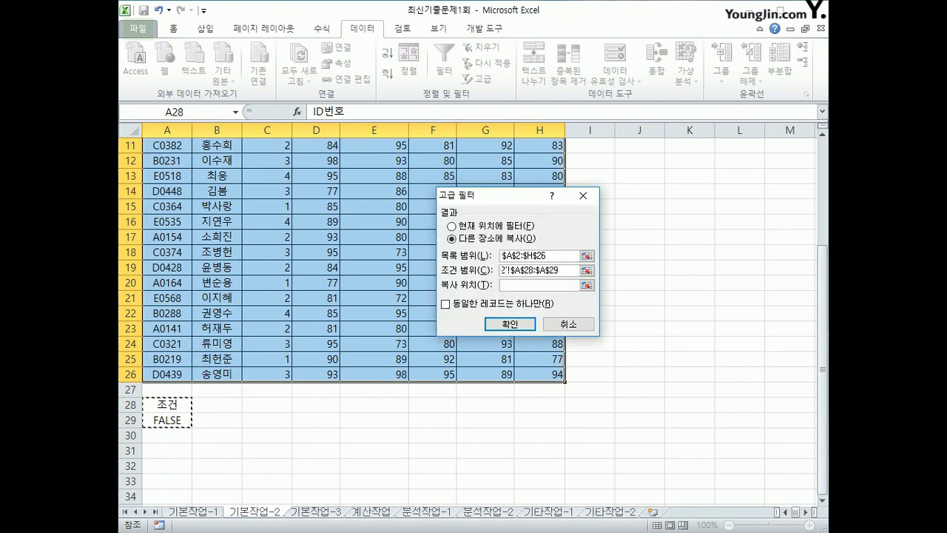
click(539, 284)
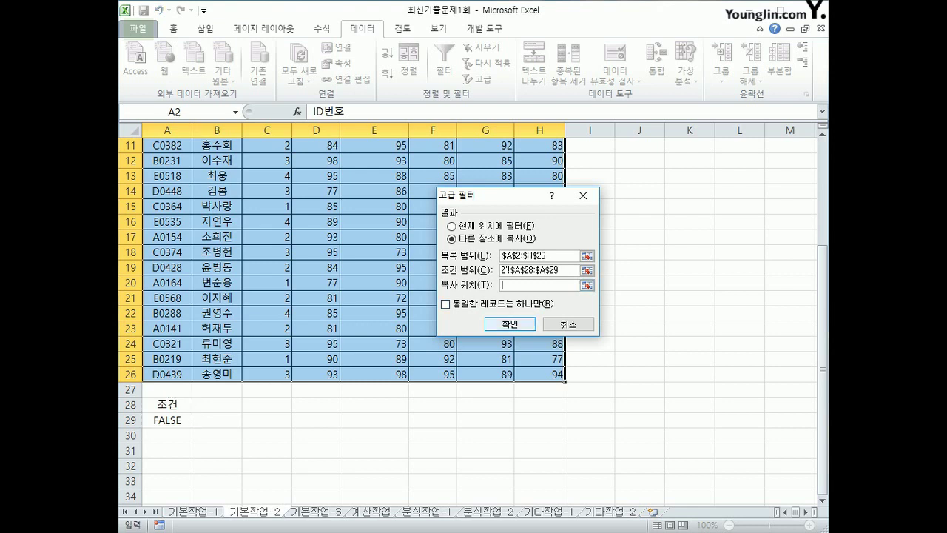
scroll(340, 311, down, 1)
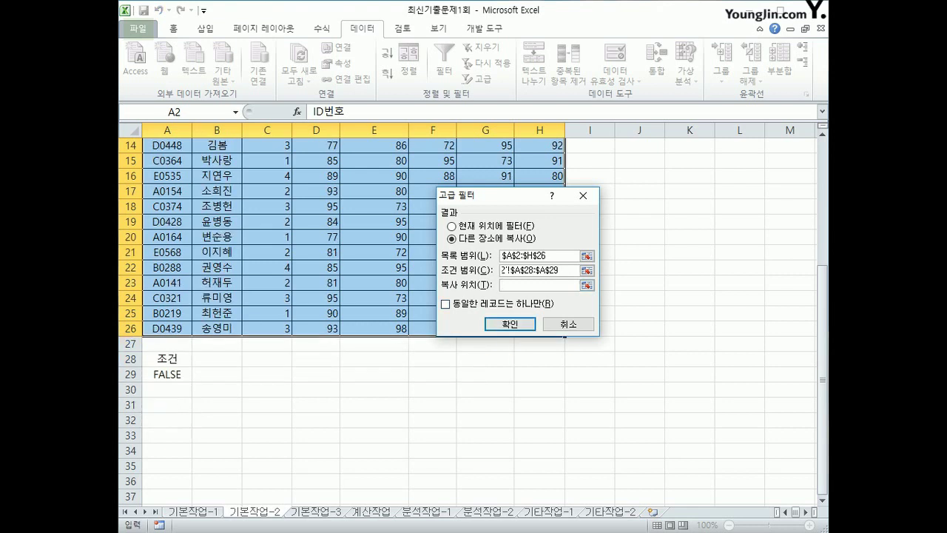
click(167, 405)
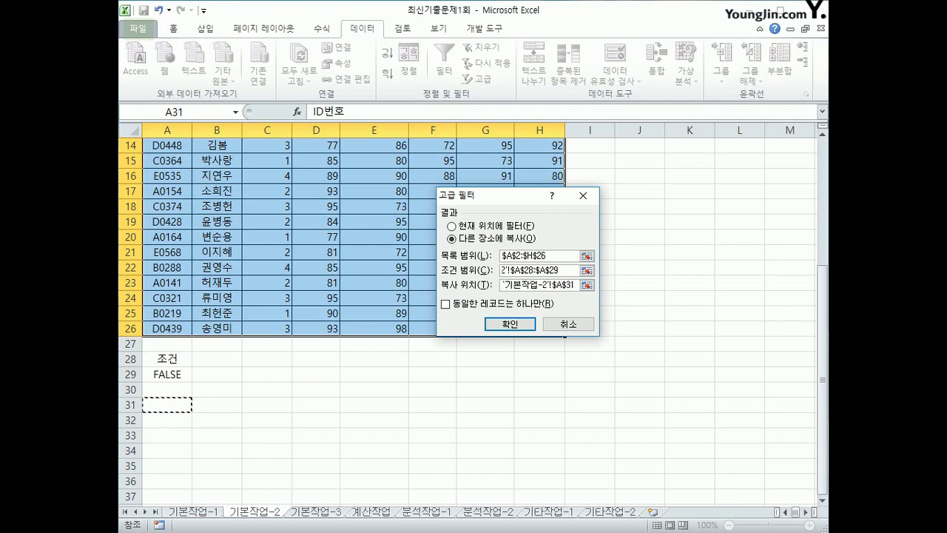
key(Return)
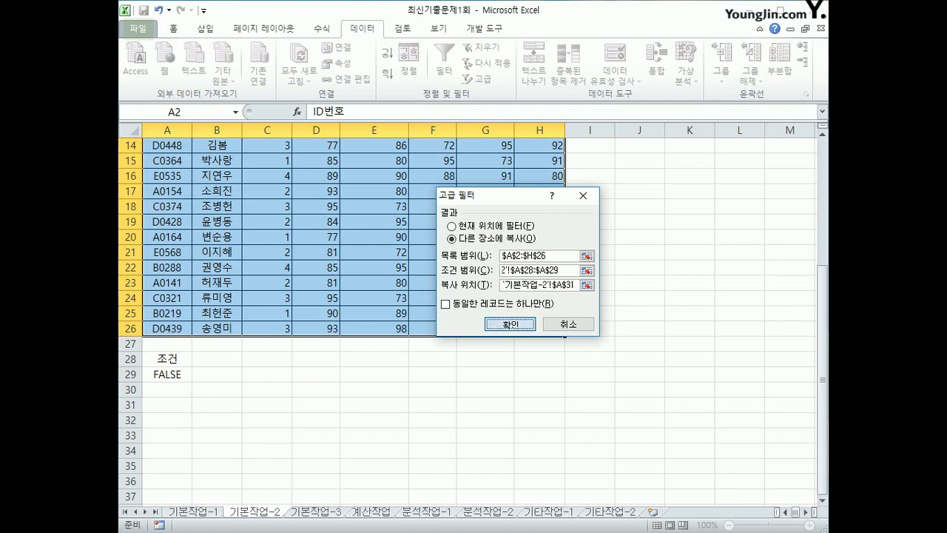
Step: Check the ID번호 and 사물인터넷 columns of the extracted rows against the filter conditions
scroll(341, 310, down, 7)
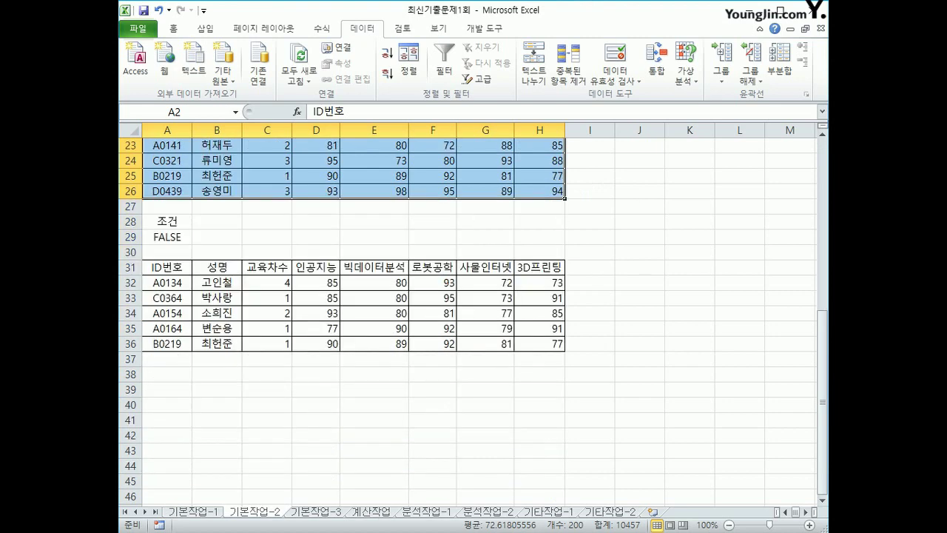
scroll(340, 311, up, 2)
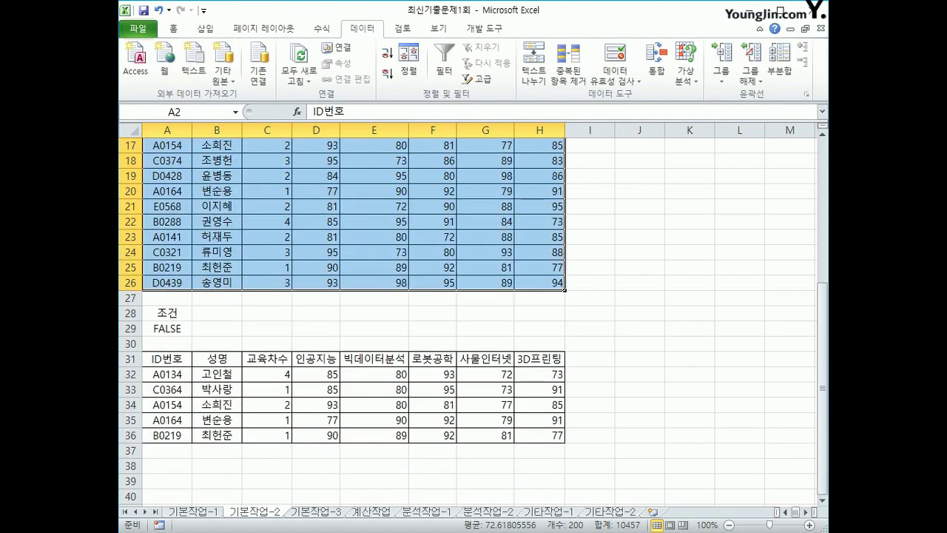
drag(167, 374, 167, 435)
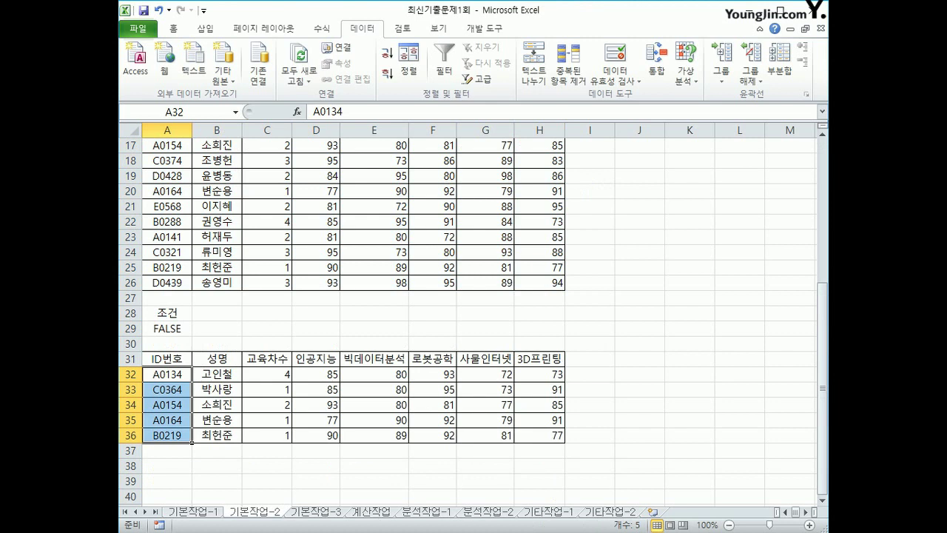
drag(167, 374, 168, 435)
drag(485, 374, 485, 435)
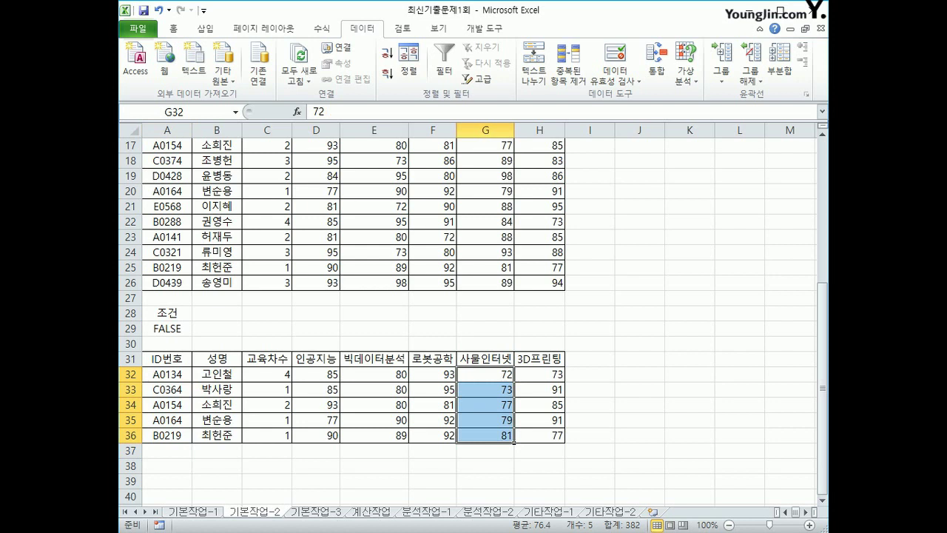
Step: Enter the check formula =SMALL(G3:G26,5) for the fifth-lowest 사물인터넷 score in cell G29
click(485, 327)
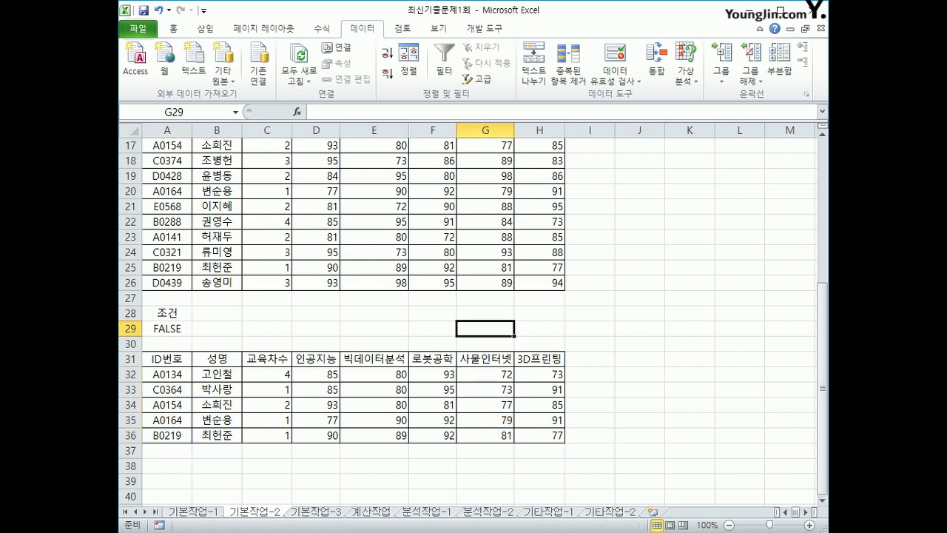
text(=ㄴ)
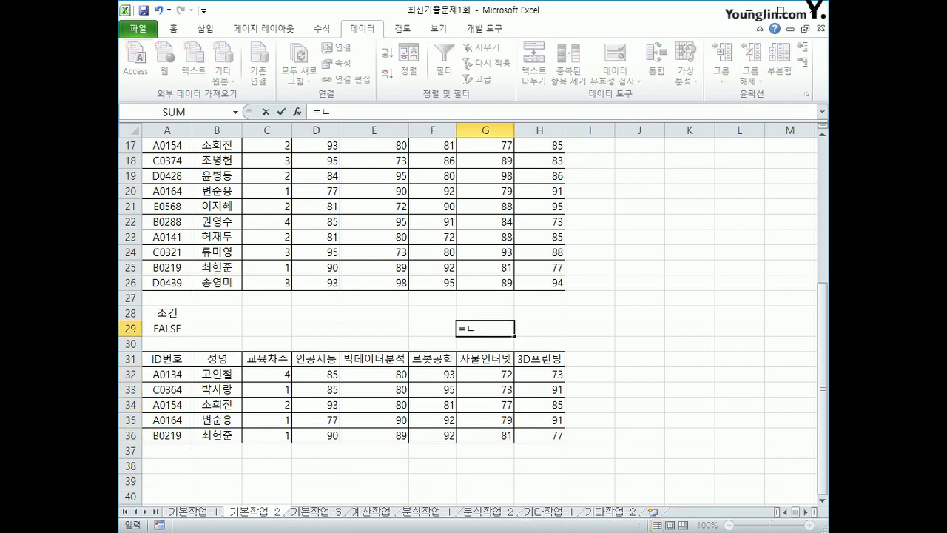
key(BackSpace)
text(sm)
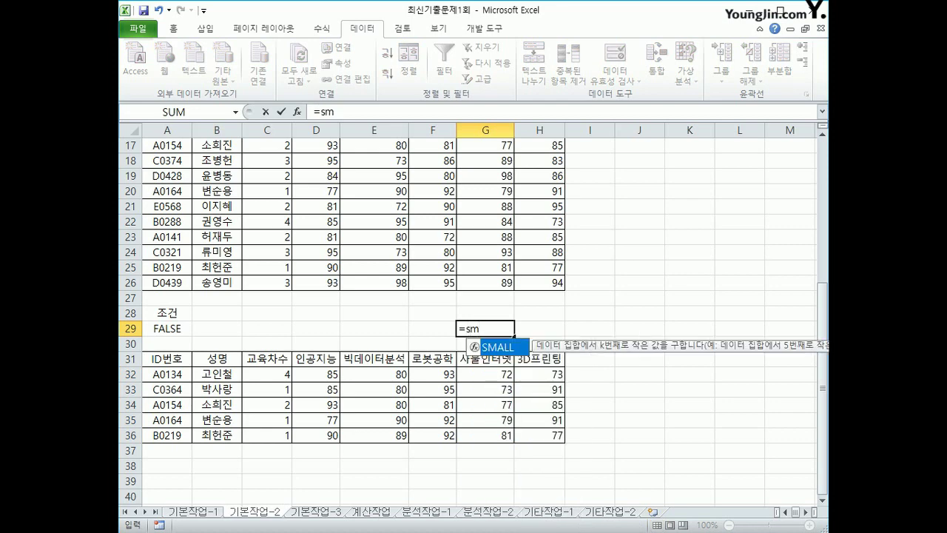
key(Tab)
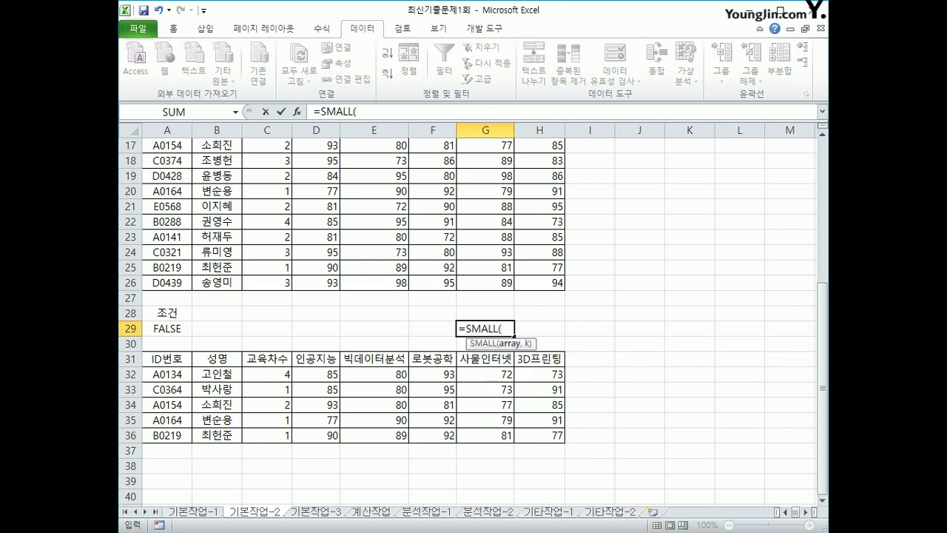
drag(486, 283, 485, 176)
text(,)
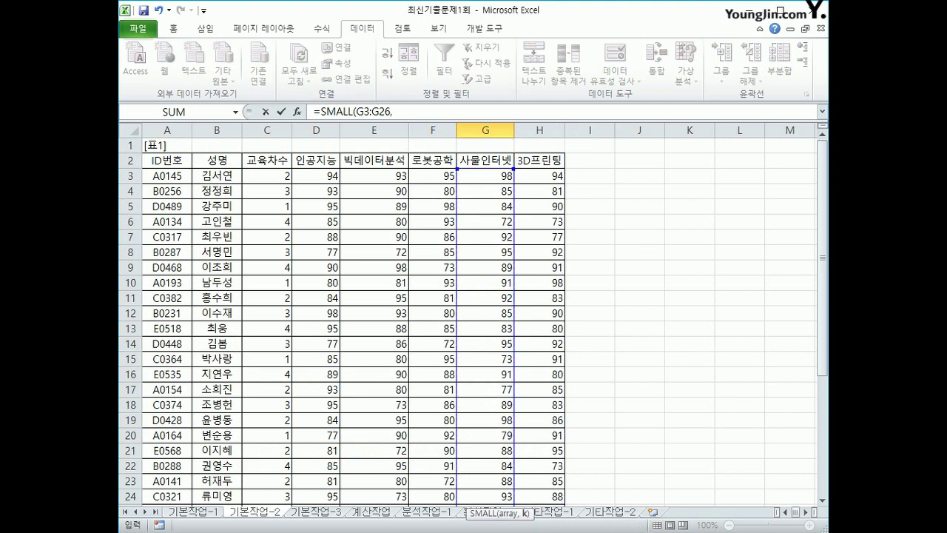
text(5)
key(Return)
Step: Compare the check formula's result in G29 with the extracted 사물인터넷 scores in G32:G36
click(486, 481)
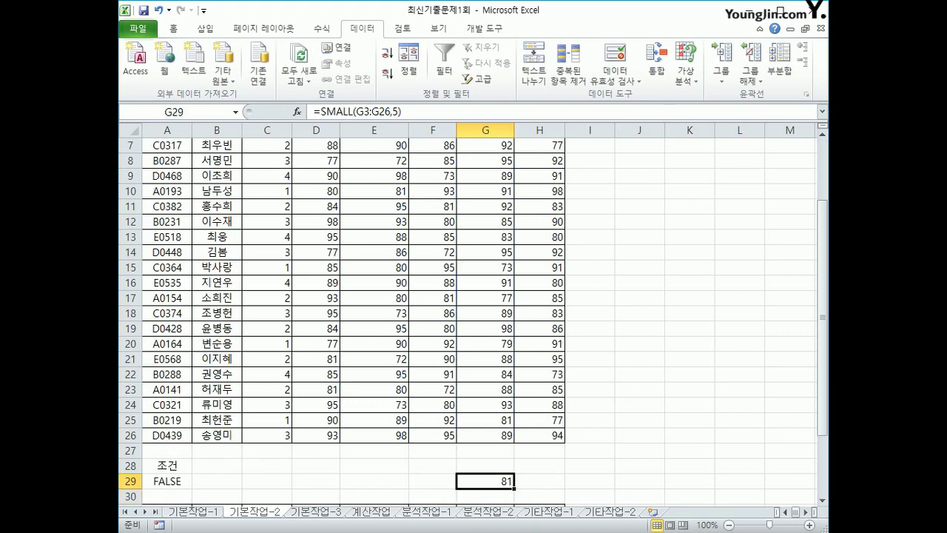
scroll(474, 310, down, 3)
drag(487, 390, 514, 456)
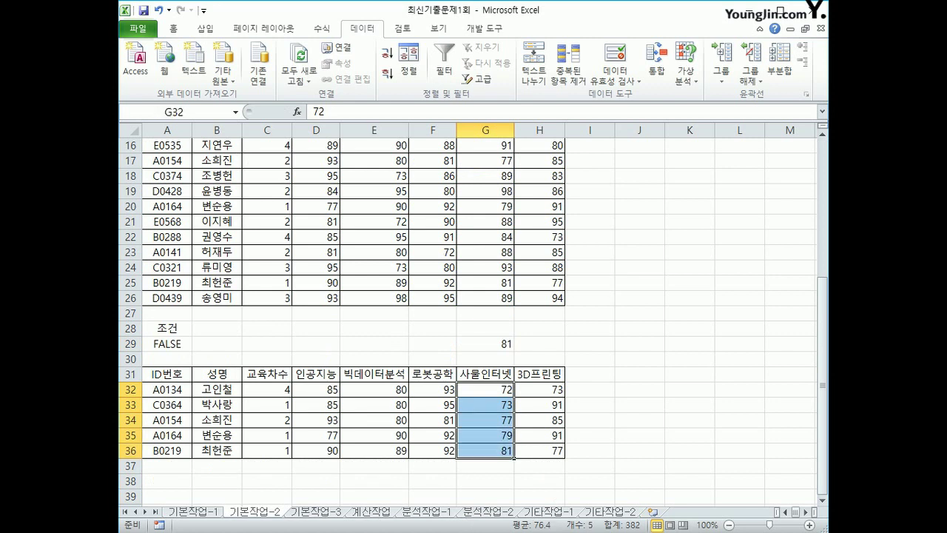
Step: Clear the SMALL check formula from cell G29
click(508, 344)
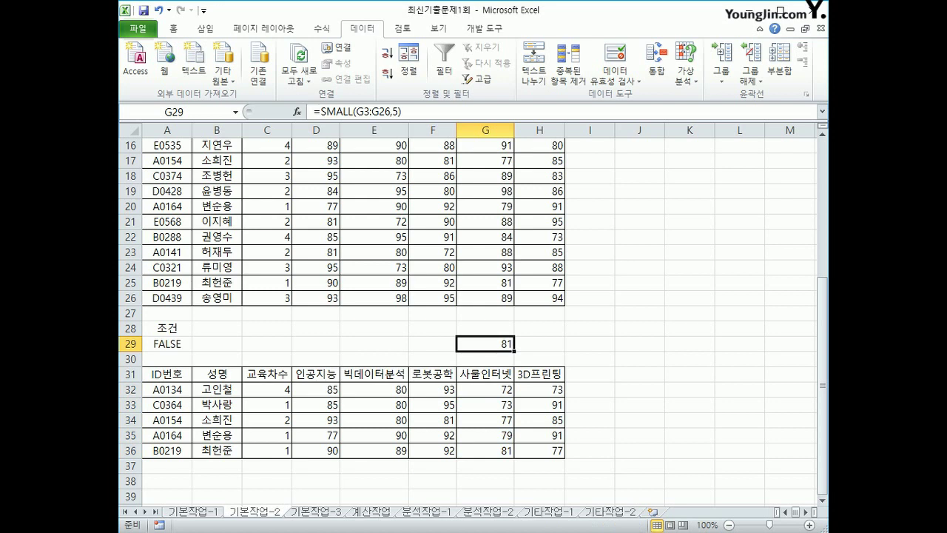
key(Delete)
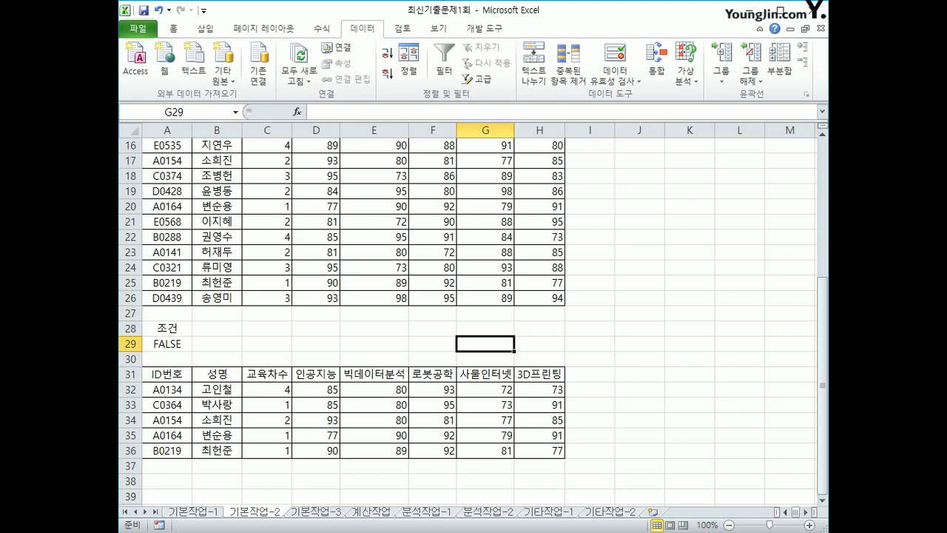
Step: Select the [표1] data rows A3:H26 and start a new conditional formatting rule that uses a formula to determine the cells
scroll(474, 310, up, 5)
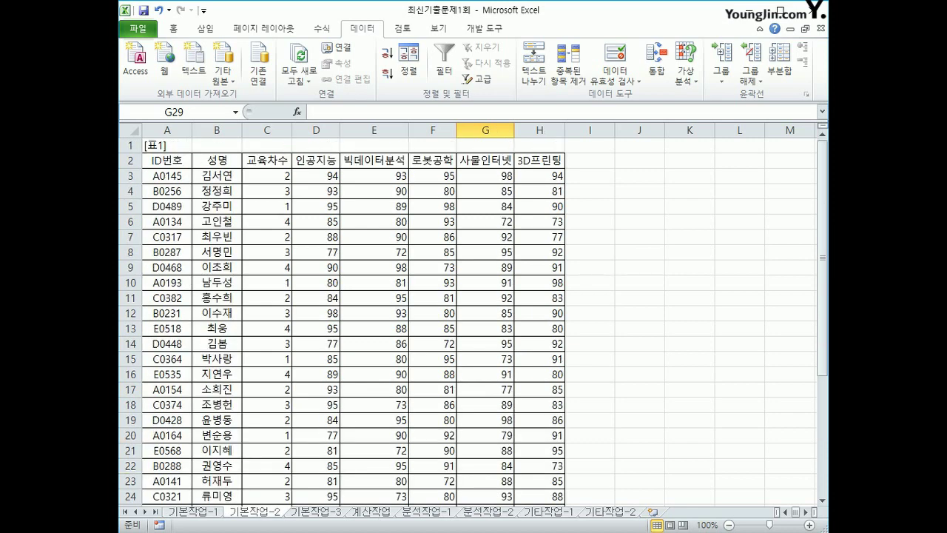
drag(167, 160, 539, 160)
click(168, 175)
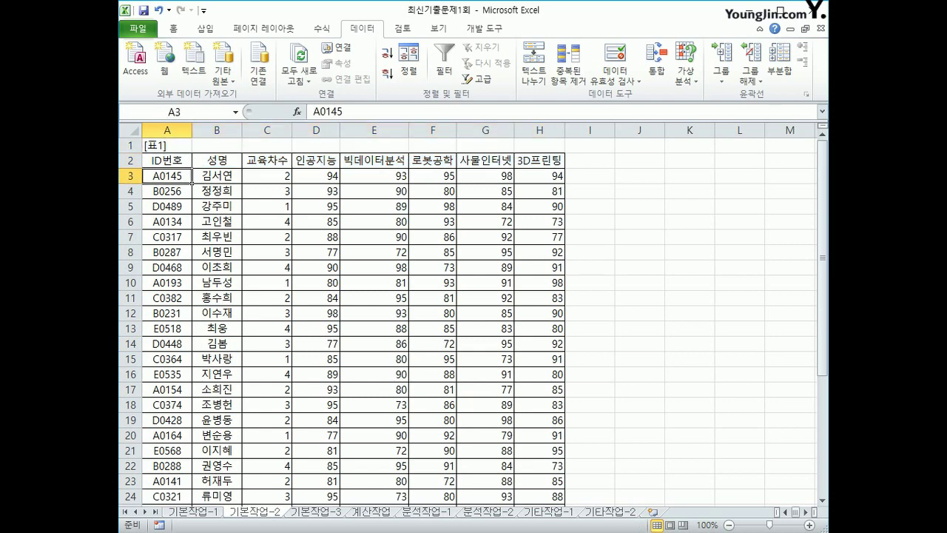
drag(167, 176, 564, 487)
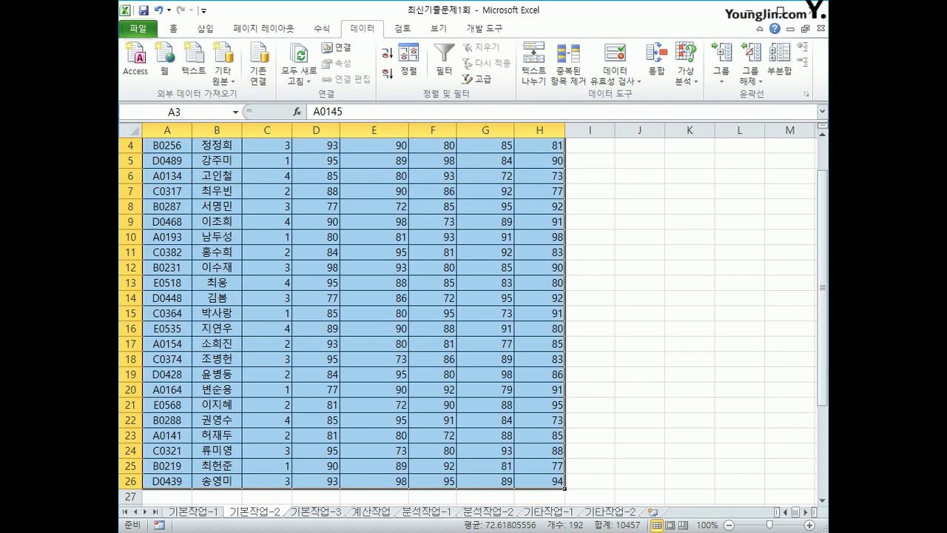
click(173, 28)
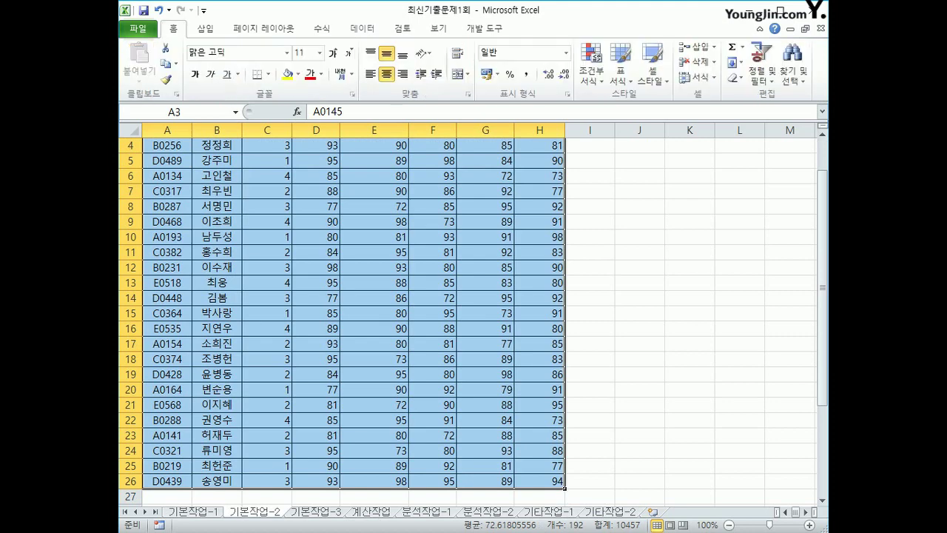
click(592, 72)
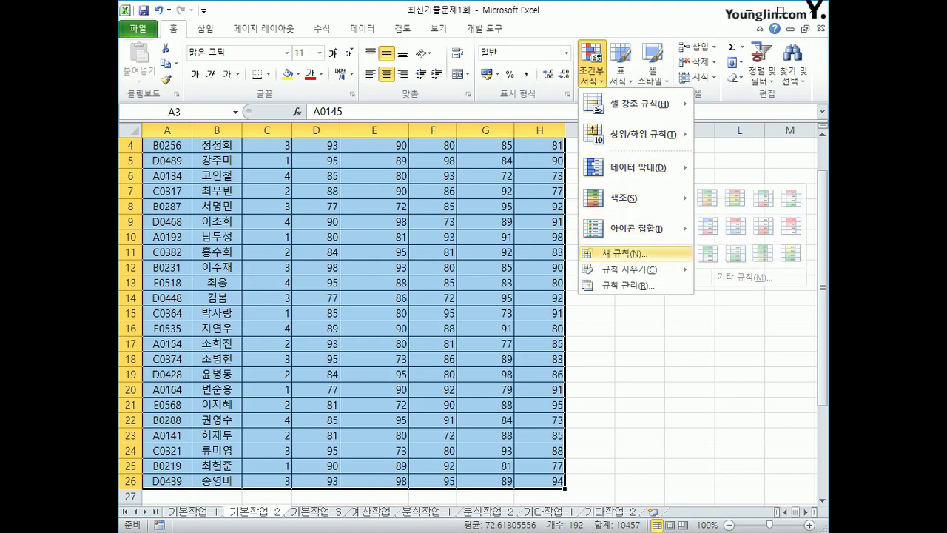
click(626, 253)
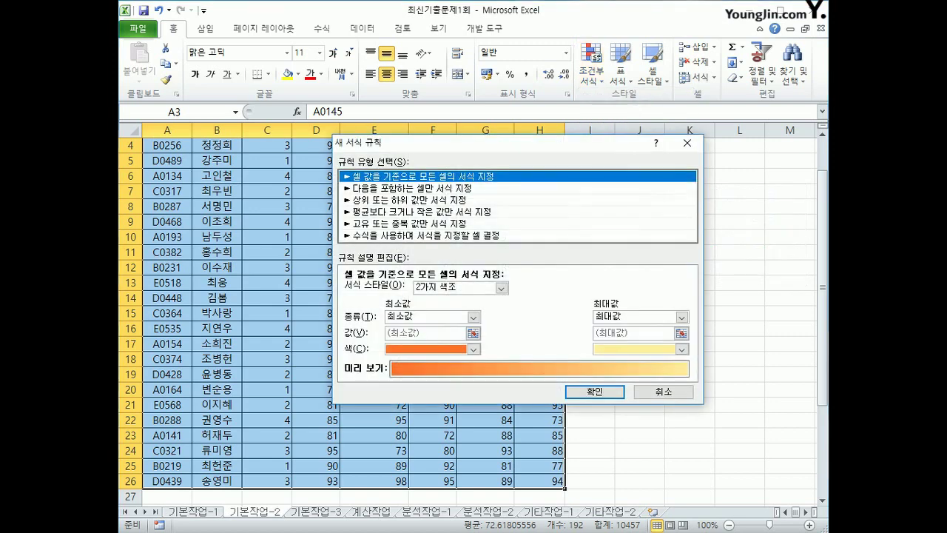
click(426, 234)
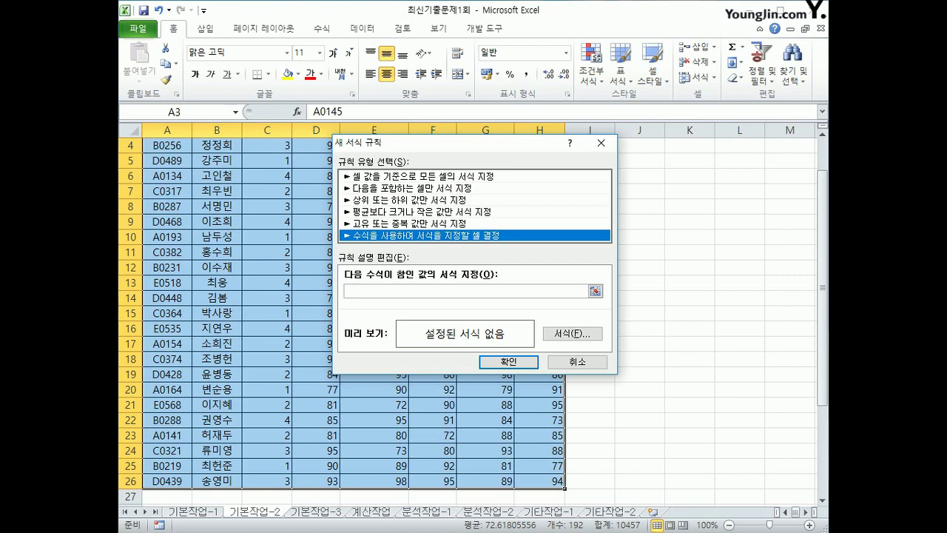
Step: Begin the rule formula with =or($C3>=4, as the 교육차수 condition, keeping only the column absolute
click(444, 291)
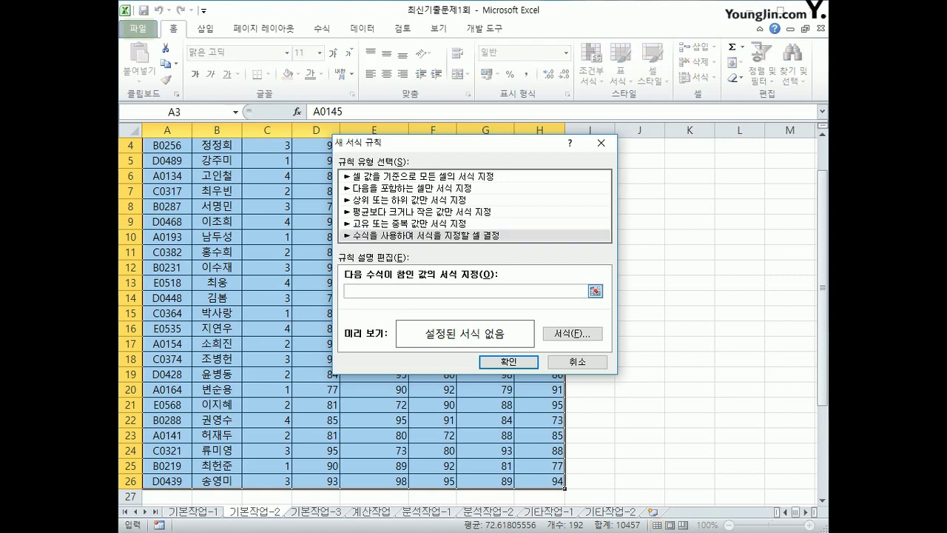
text(ㅋ)
key(BackSpace)
text(=or()
scroll(222, 318, up, 1)
drag(444, 142, 537, 223)
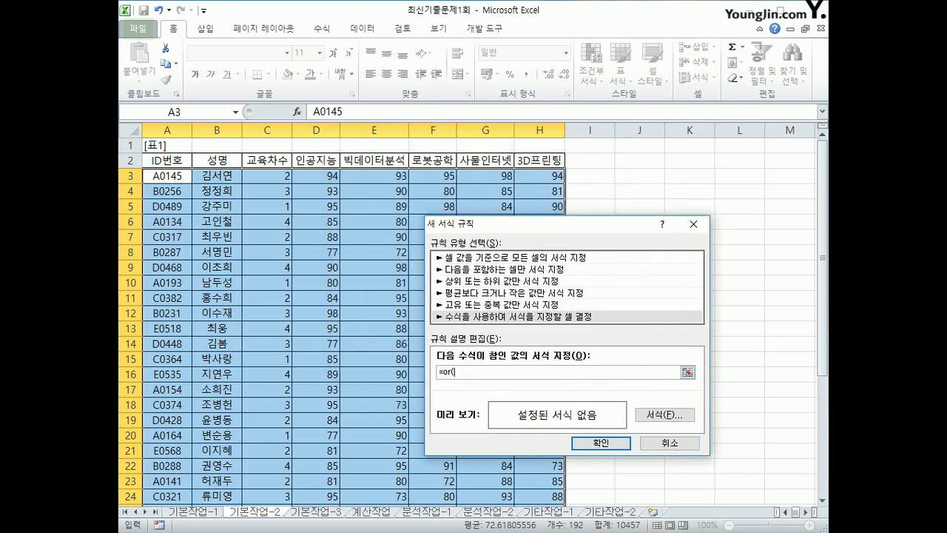
click(267, 176)
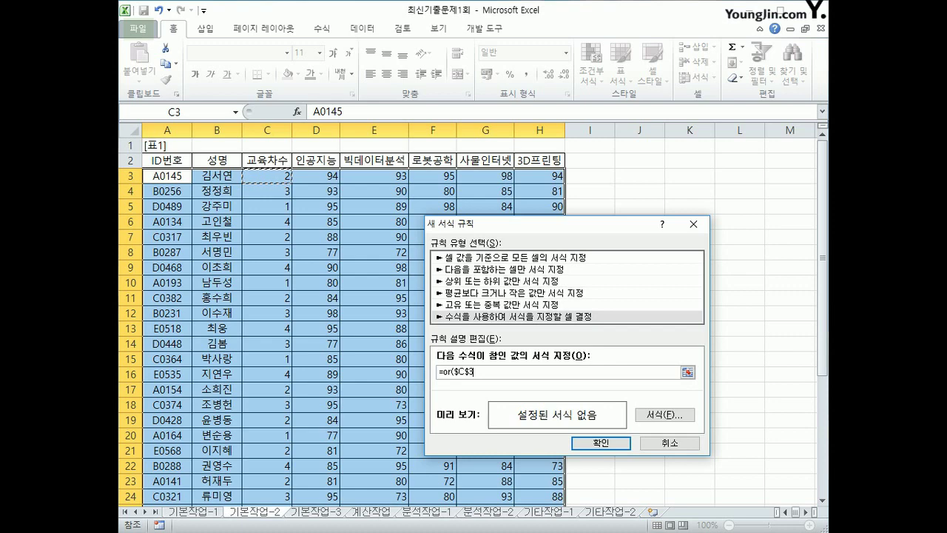
key(F4)
key(F4)
text(>=4,)
Step: Complete the rule formula with the average condition on the five subject scores, average($D$3:$H$3)>=95)
text(averag)
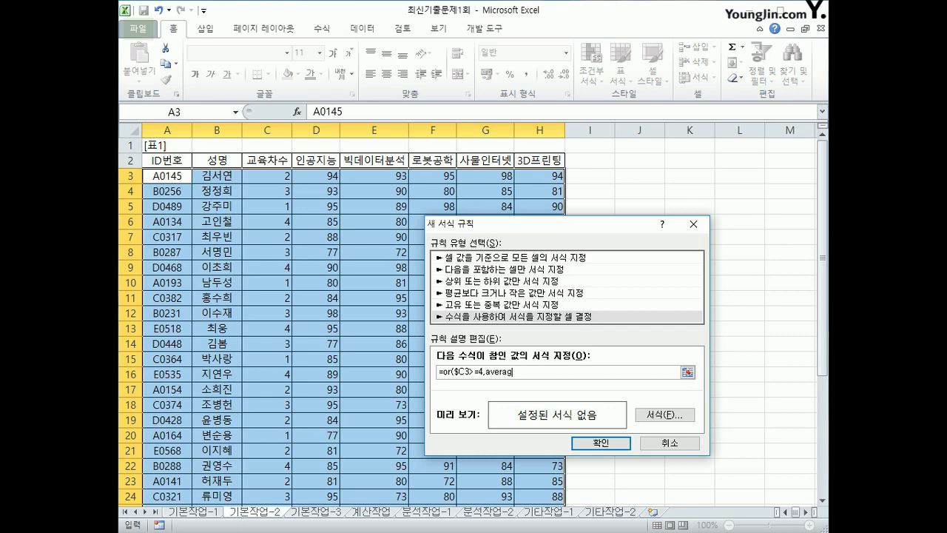
text(e()
drag(316, 175, 554, 179)
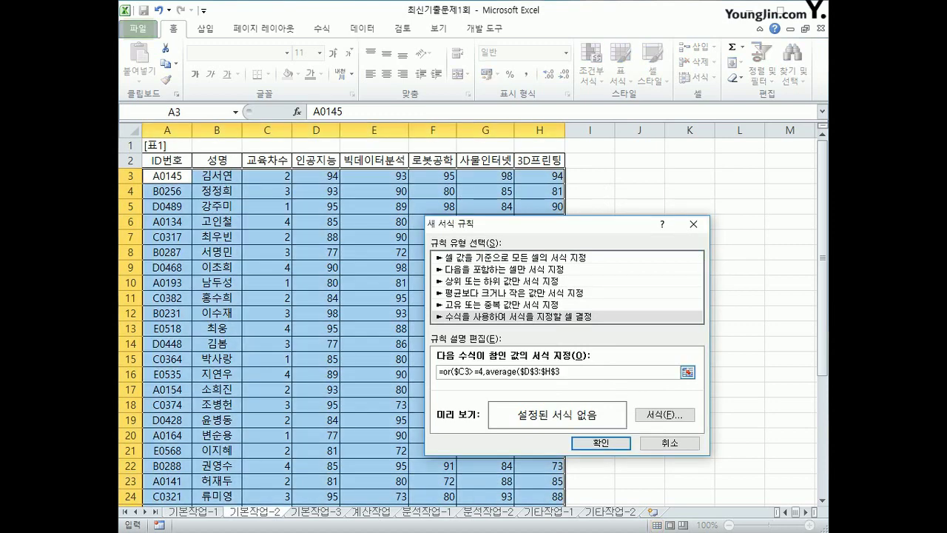
text())
text(>=95)
text())
Step: Give the rule a standard orange background fill and apply the conditional formatting
click(665, 414)
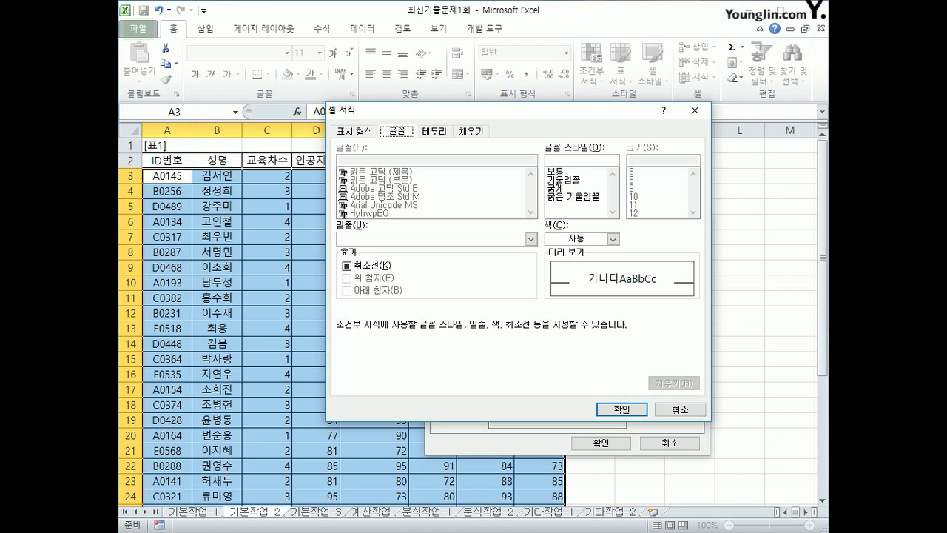
click(472, 131)
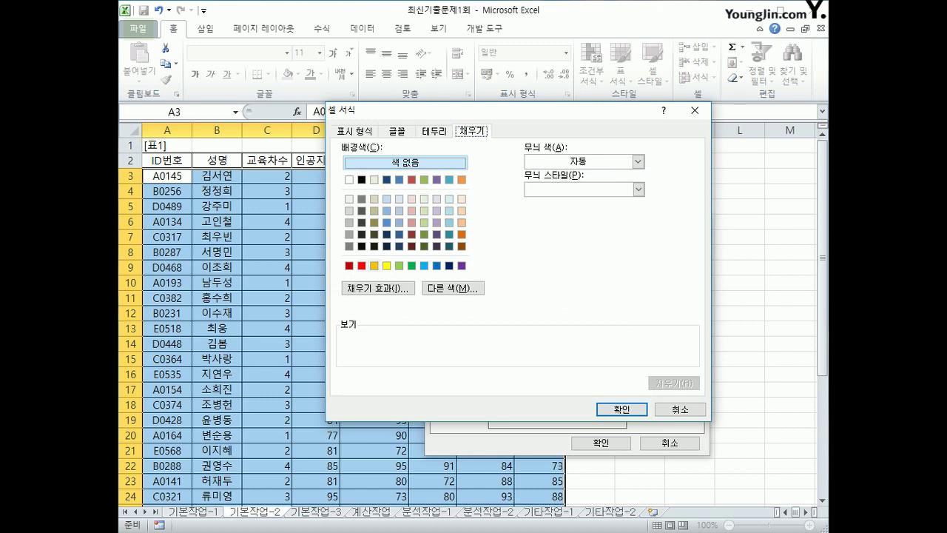
click(374, 266)
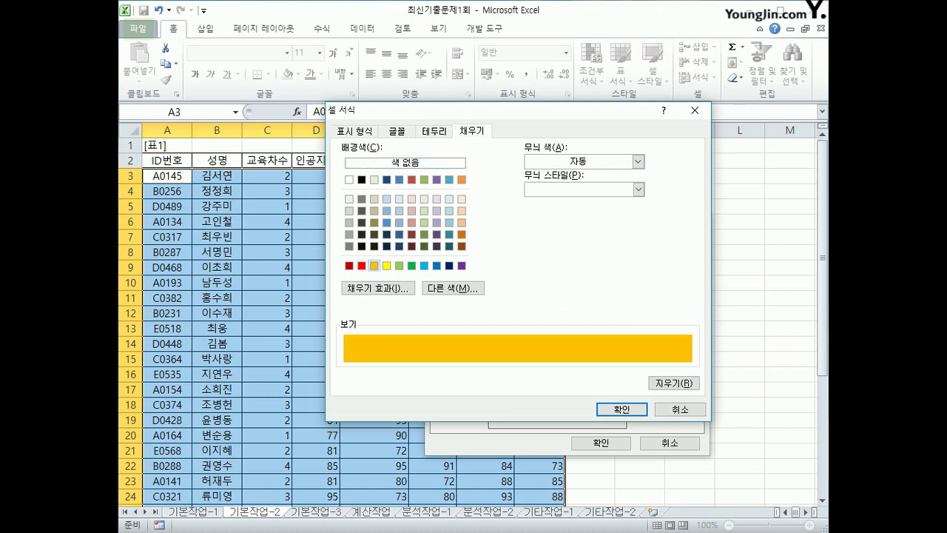
key(Return)
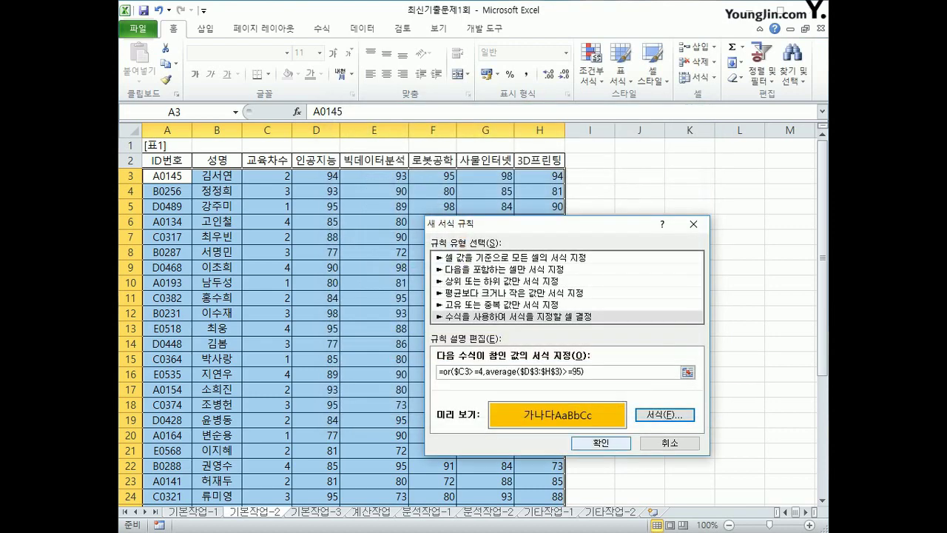
key(Return)
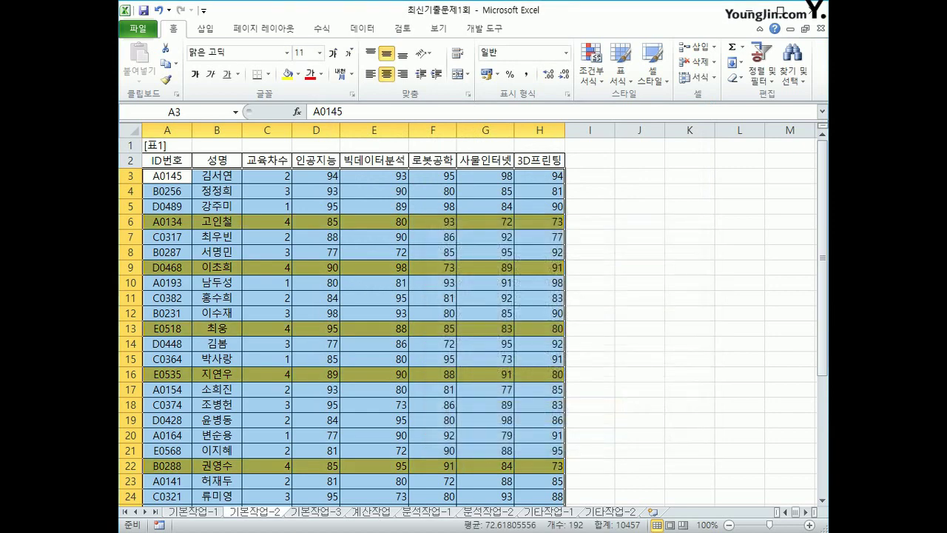
Step: Check the 교육차수 values and scores of the highlighted rows in [표1] against the rule conditions
click(640, 435)
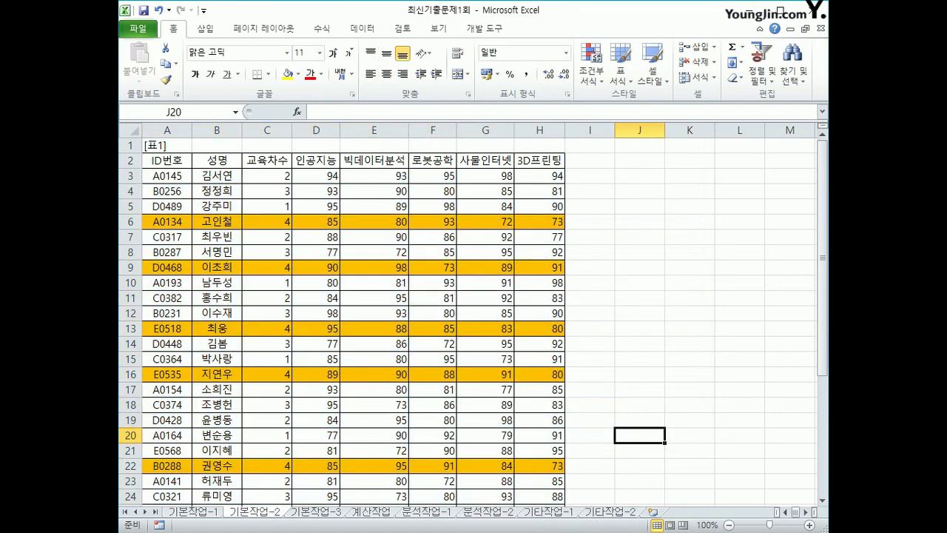
click(289, 224)
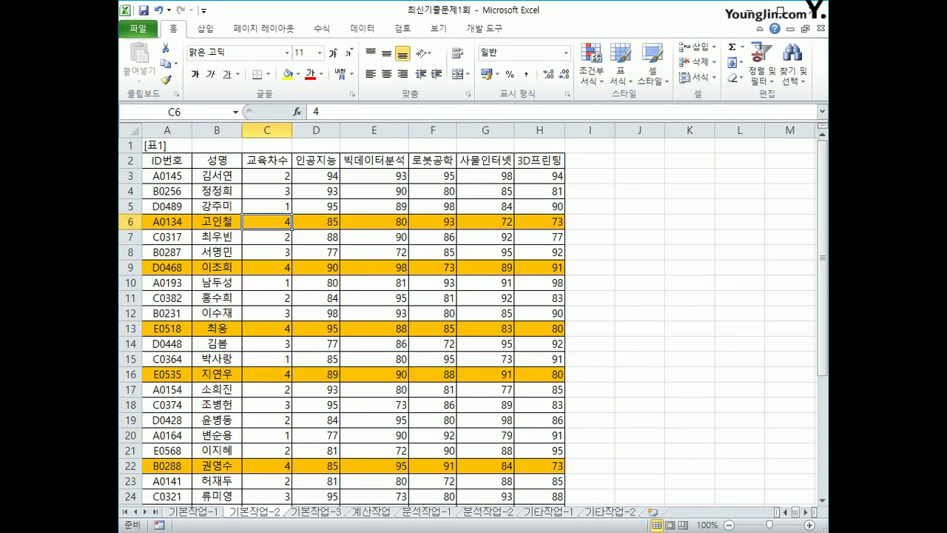
click(289, 269)
click(290, 331)
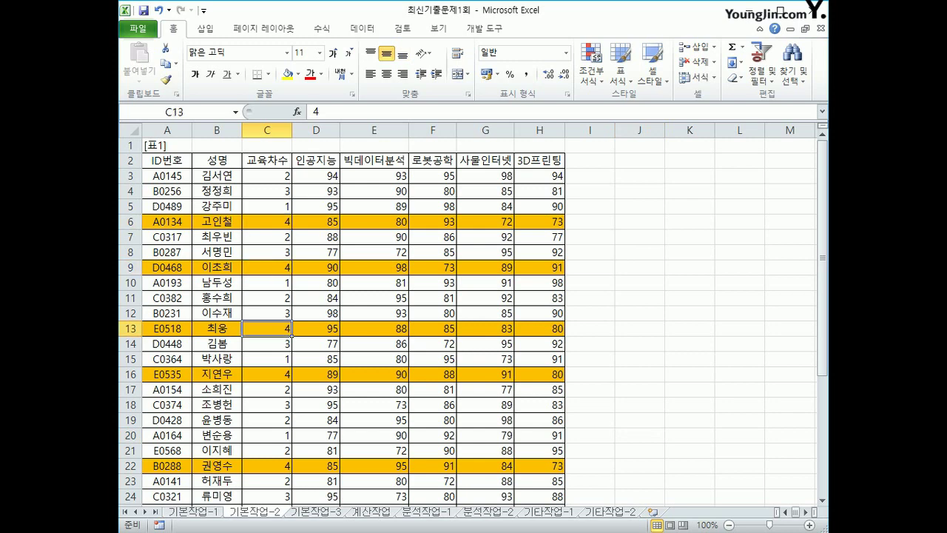
click(291, 378)
scroll(291, 378, down, 3)
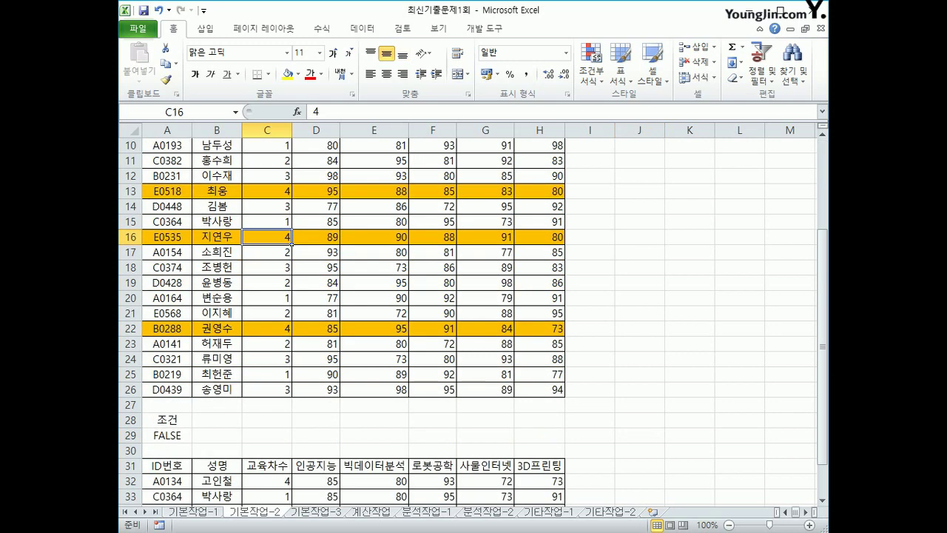
click(291, 330)
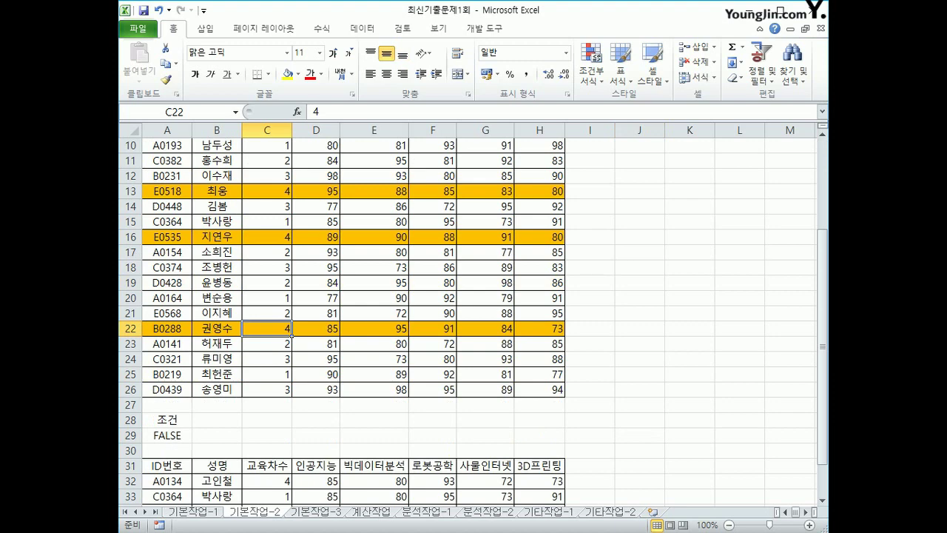
scroll(291, 333, up, 2)
scroll(291, 422, up, 1)
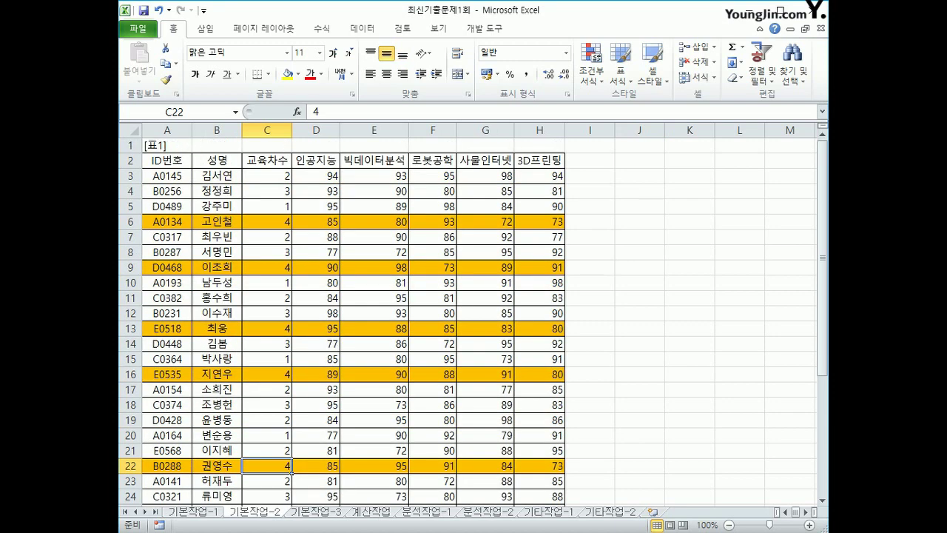
scroll(290, 466, down, 1)
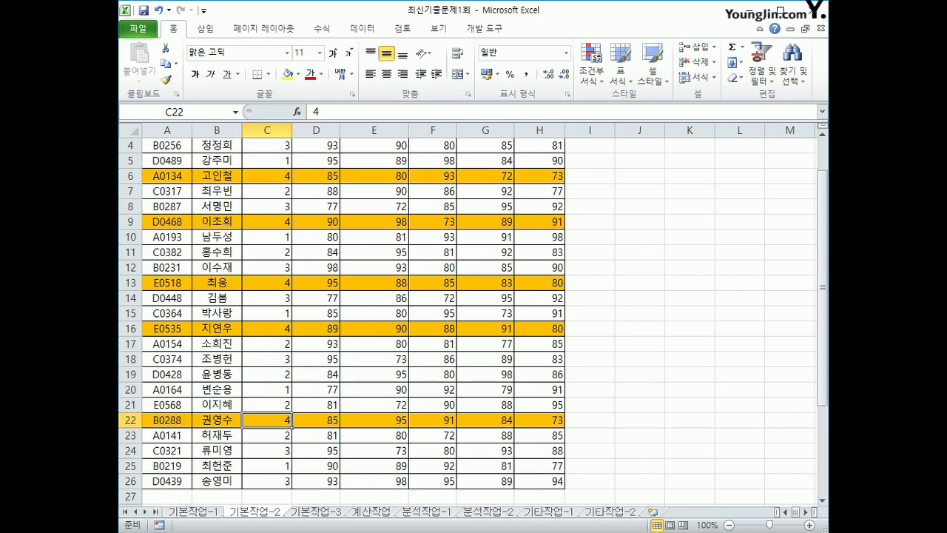
scroll(291, 421, up, 1)
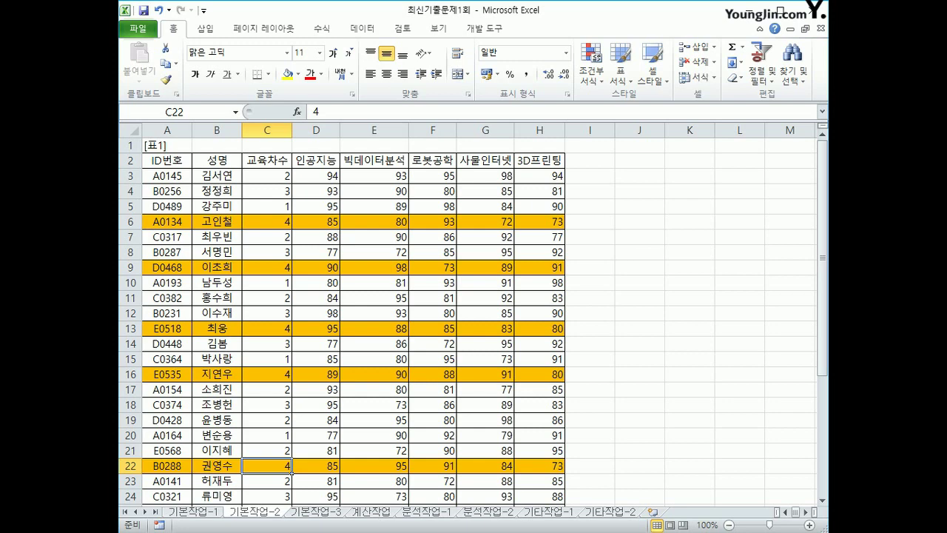
scroll(291, 466, down, 2)
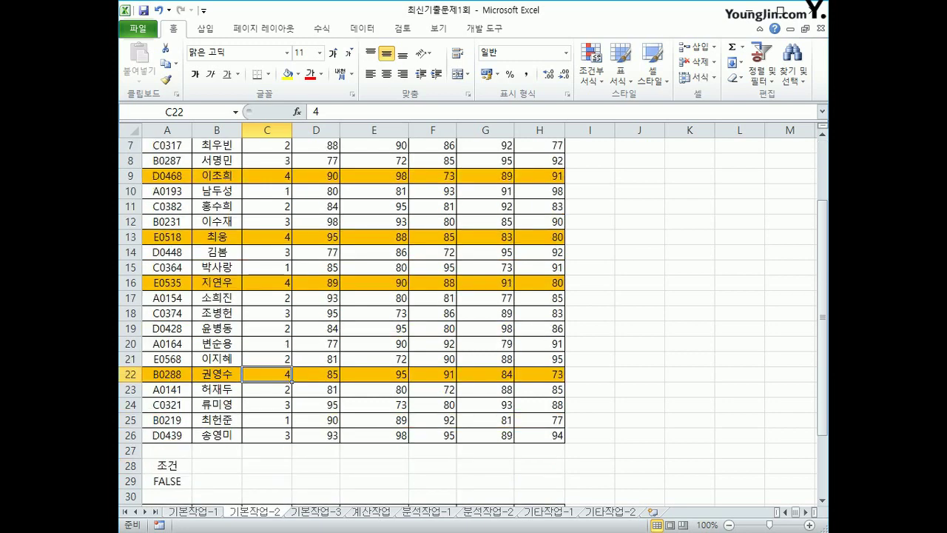
Step: Switch to the 기본작업-3 sheet and review the extent of its [표1] and [표2] tables
key(ctrl+Page_Down)
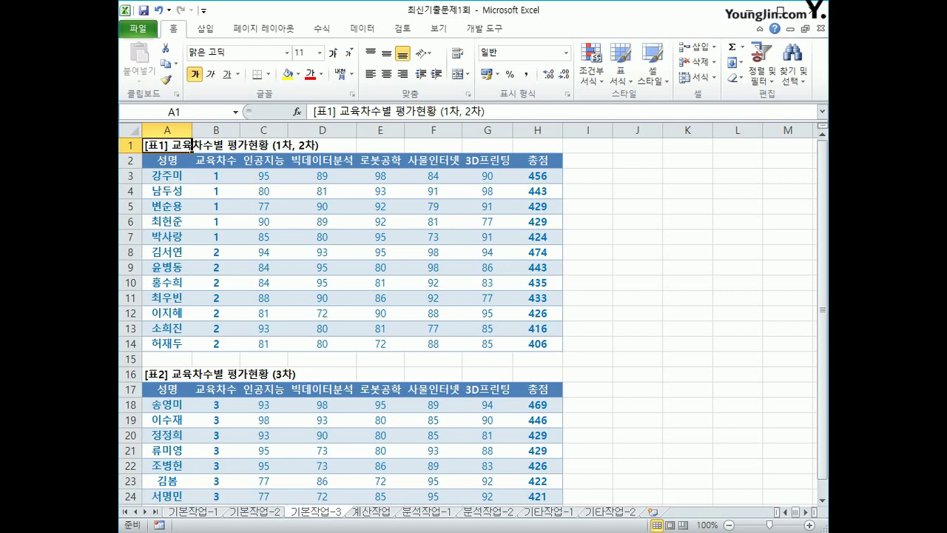
scroll(191, 146, down, 2)
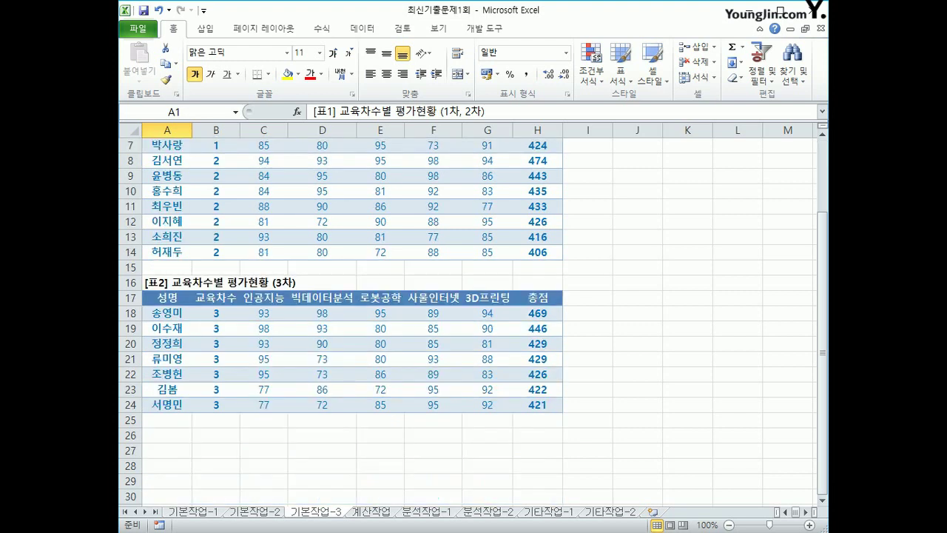
drag(159, 282, 538, 405)
click(588, 389)
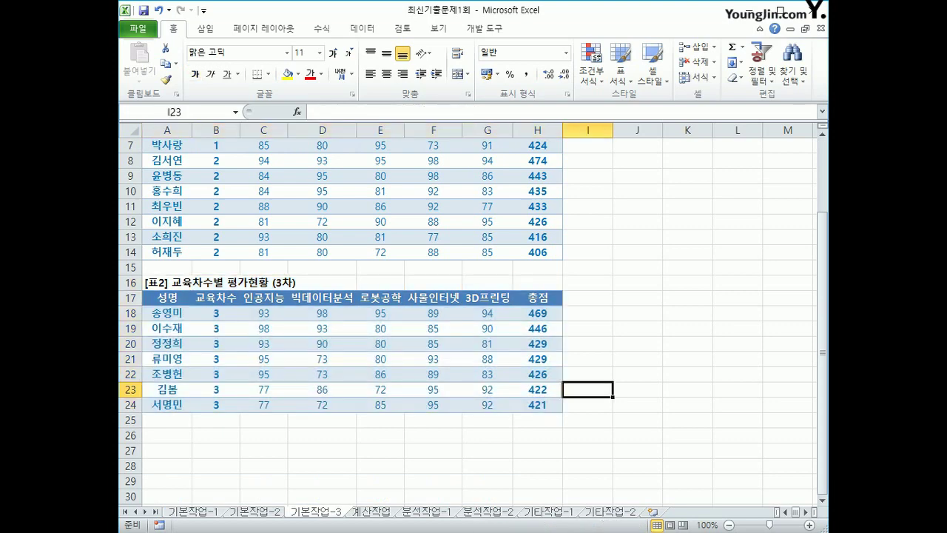
scroll(340, 318, up, 2)
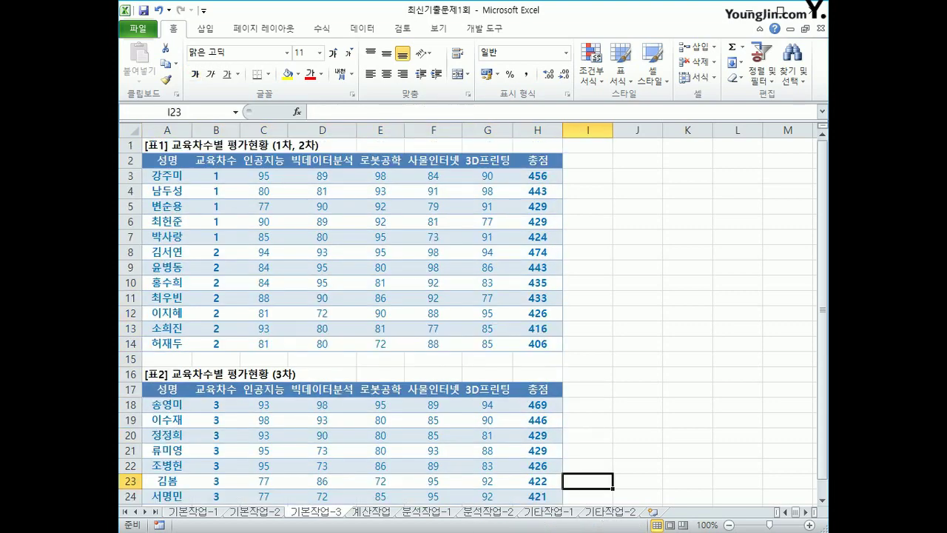
Step: Set the page setup's print area to both tables on the 기본작업-3 sheet, A1:H14,$A$16:$H$24
click(263, 28)
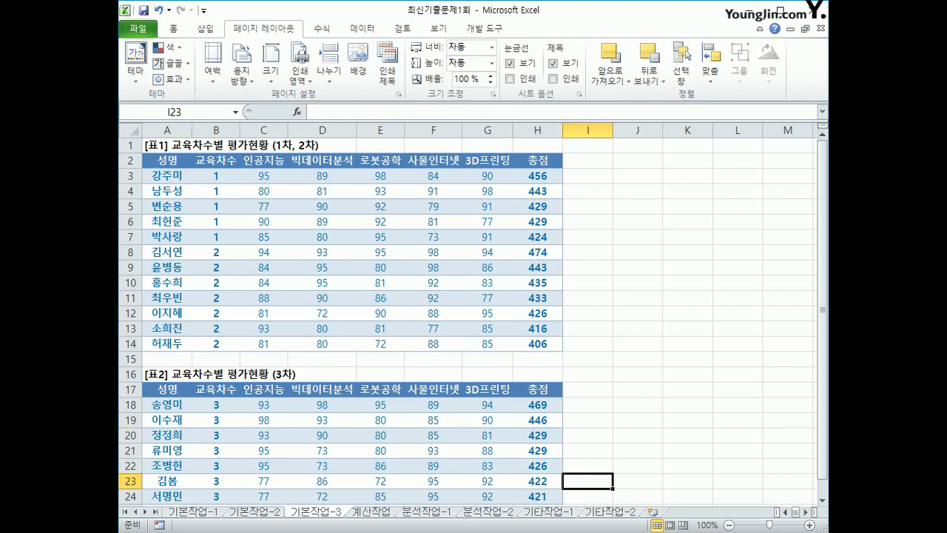
click(387, 65)
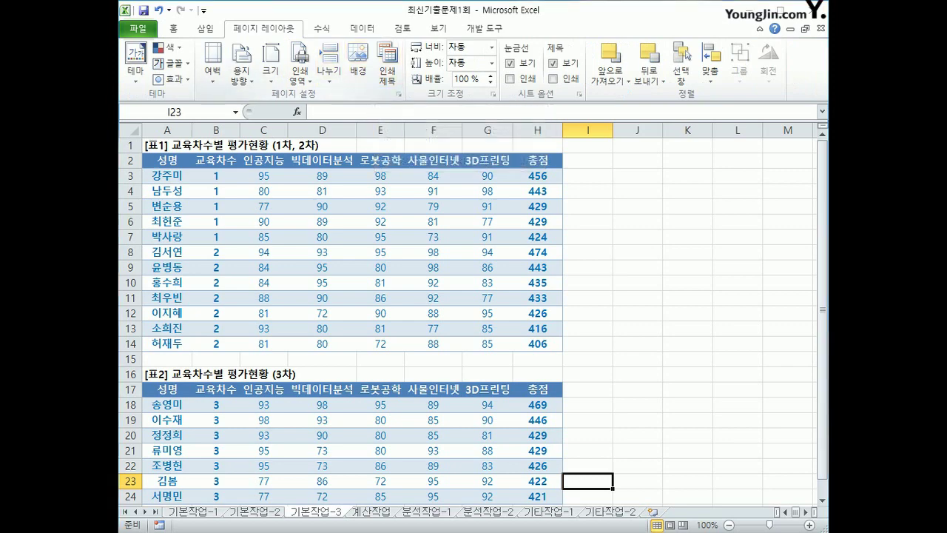
drag(518, 190, 473, 148)
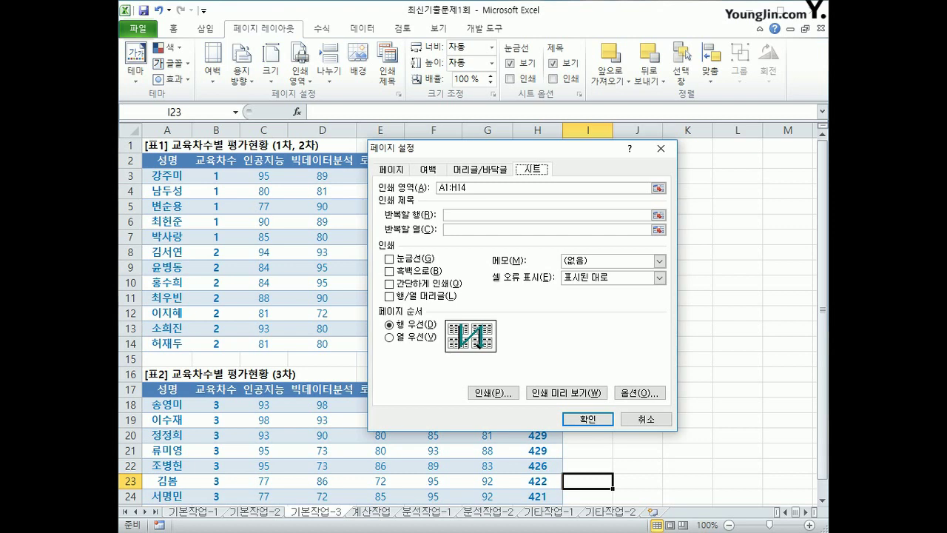
click(517, 188)
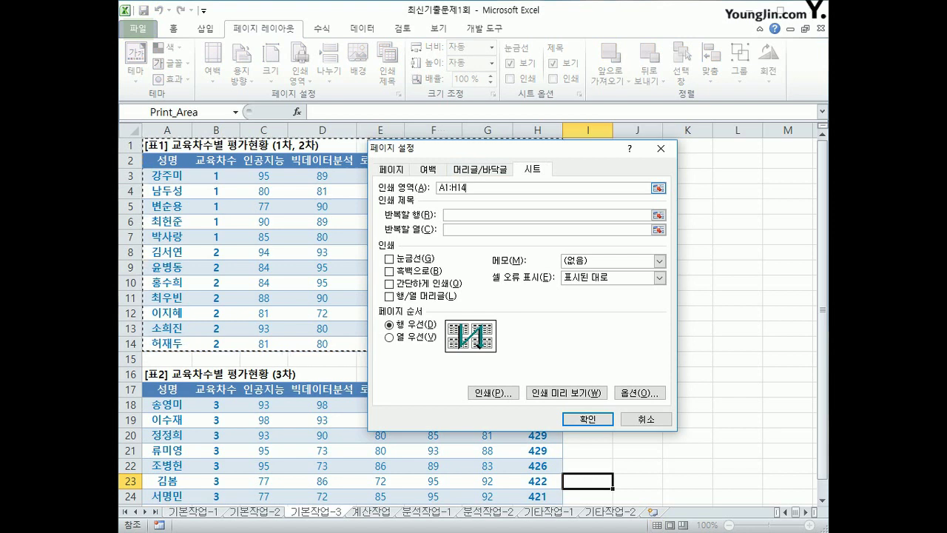
text(,)
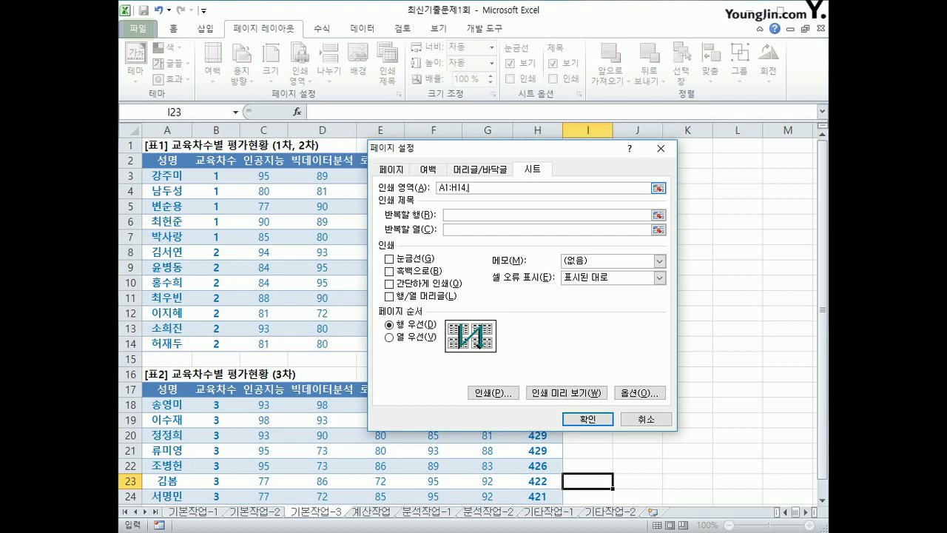
drag(159, 374, 555, 437)
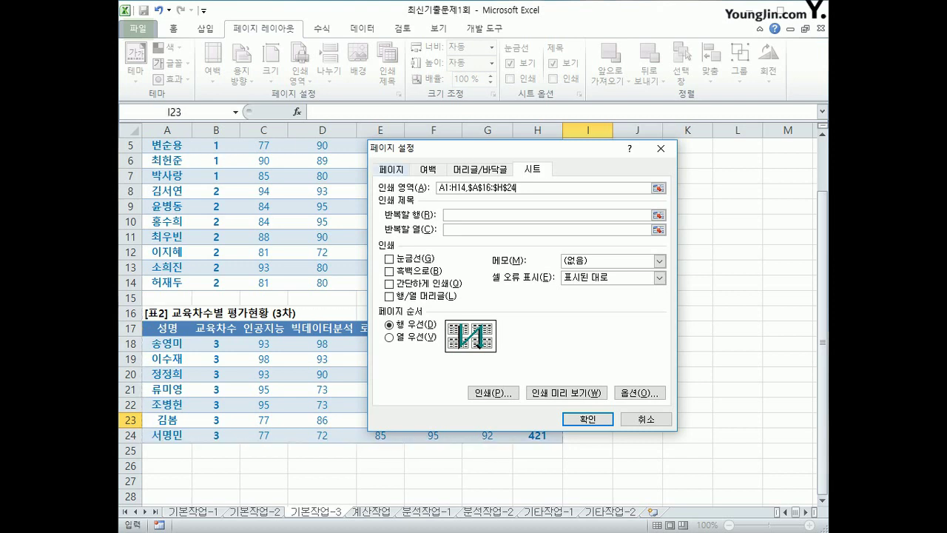
Step: Fit the printout to 1 page wide by 1 page tall and enable printing of the row and column headings
key(ctrl+Tab)
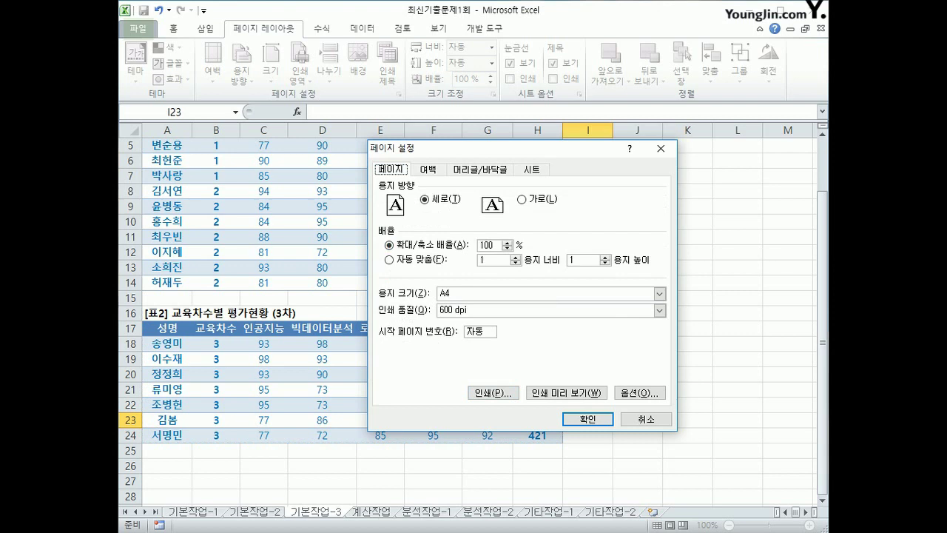
key(alt+f)
click(532, 169)
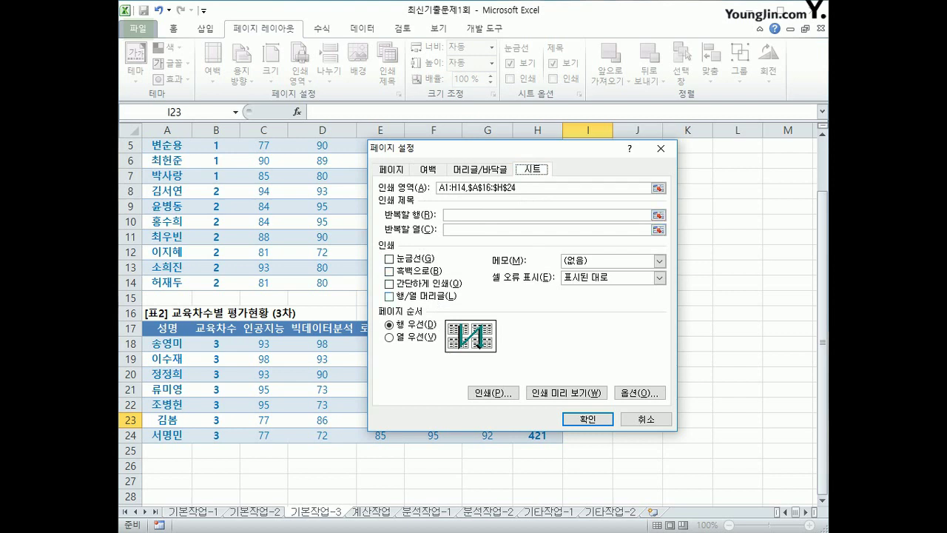
click(389, 296)
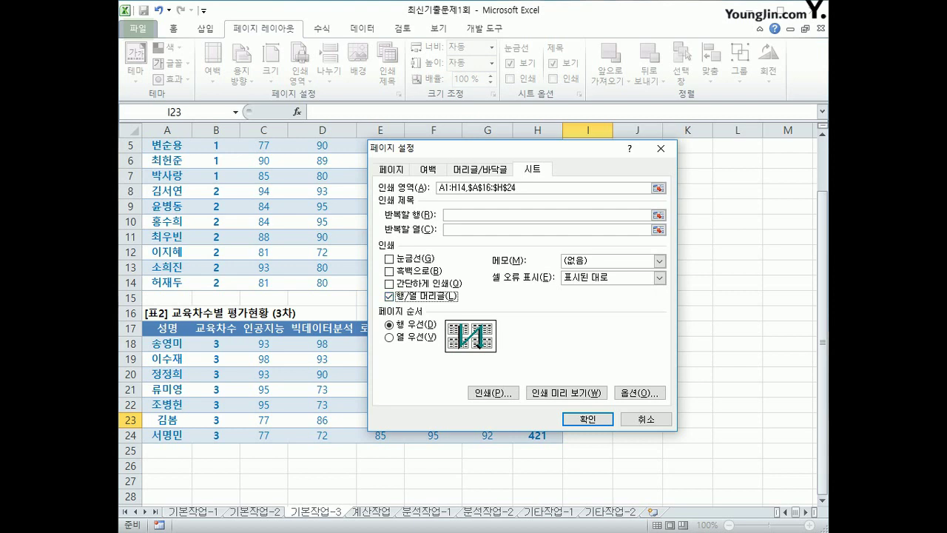
Step: Insert the current date code &[날짜] in the footer's right section and apply the page setup
click(481, 169)
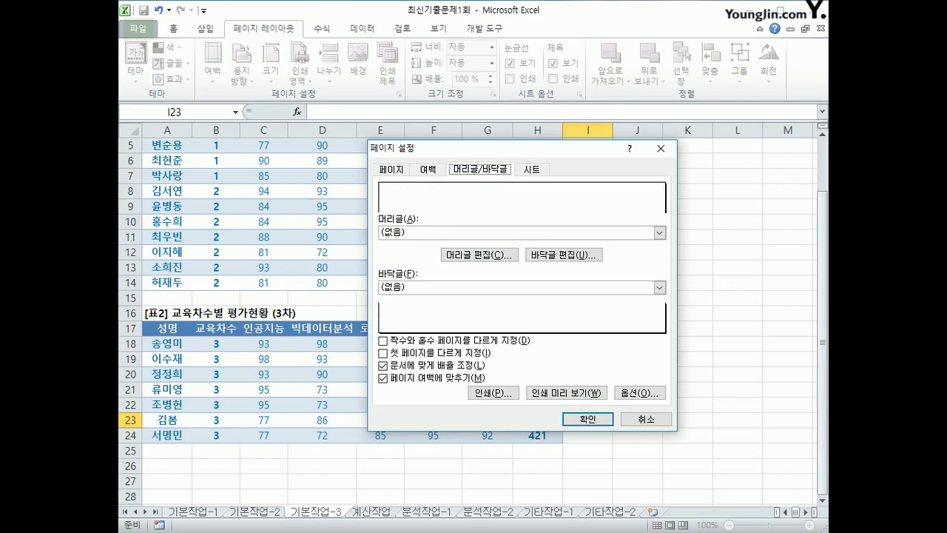
click(564, 254)
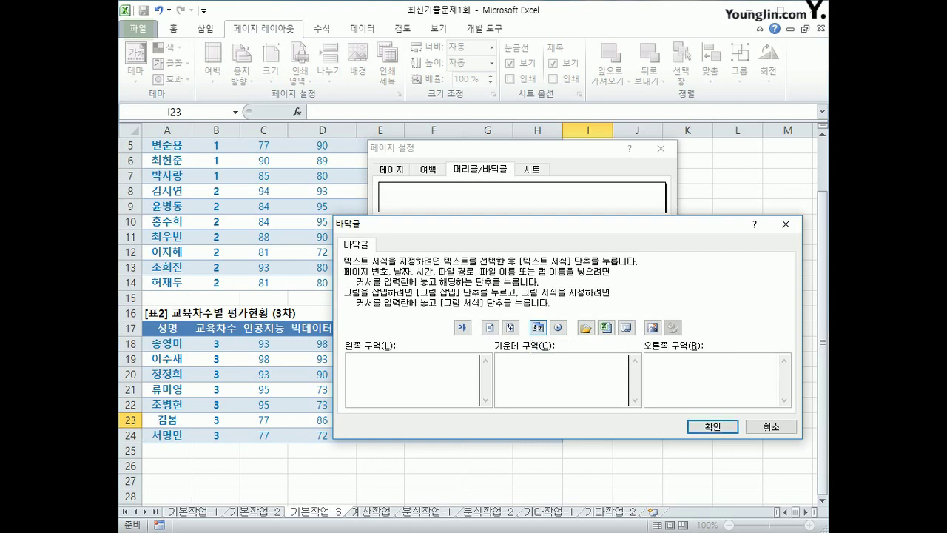
click(538, 327)
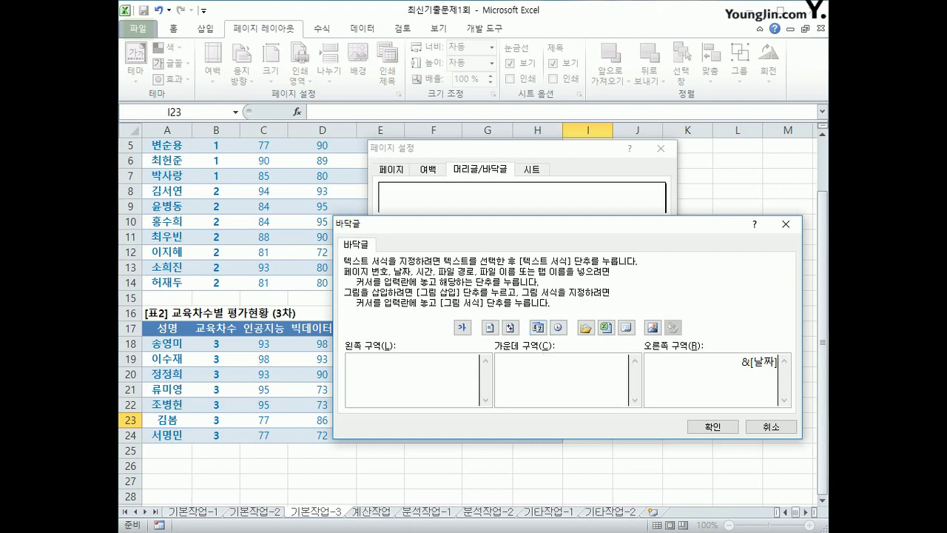
click(712, 426)
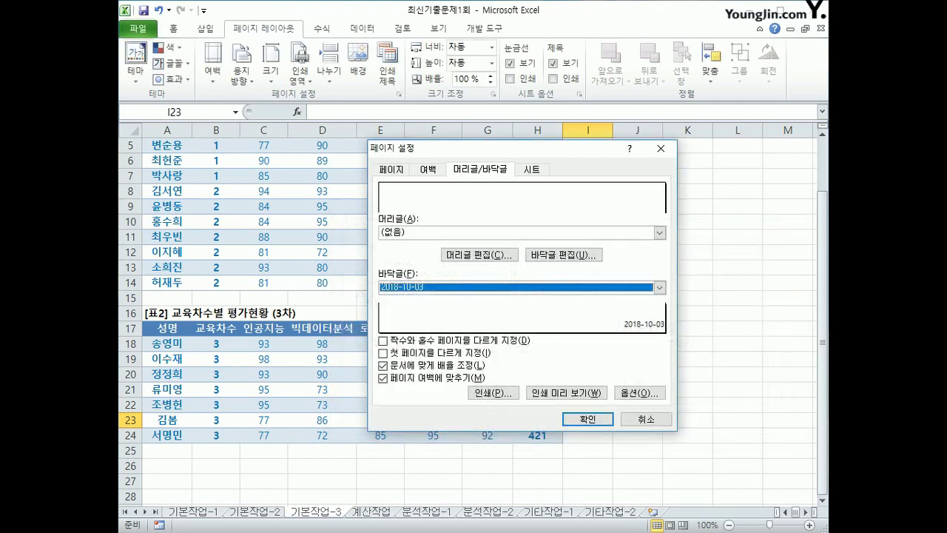
click(588, 419)
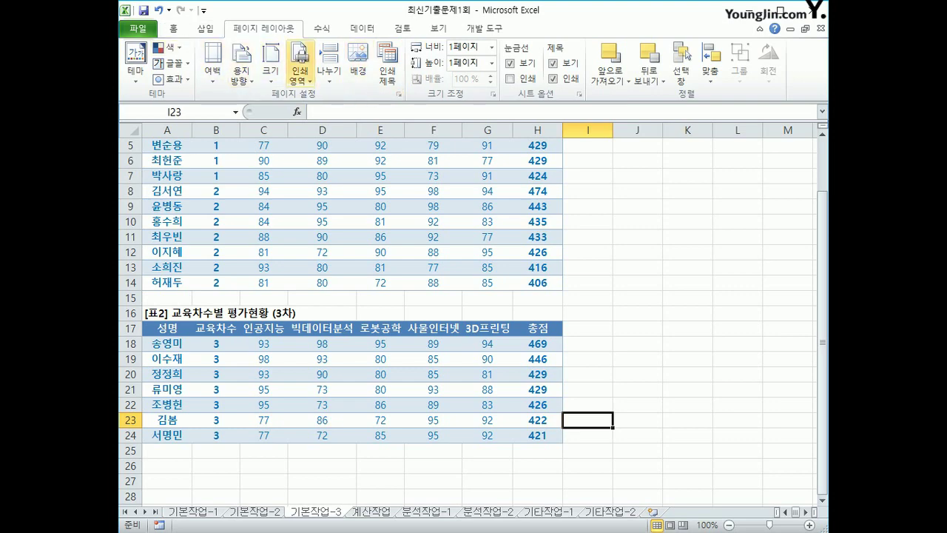
Step: Check both pages of the print preview for table layout, headings and footer, and return to the worksheet
click(398, 94)
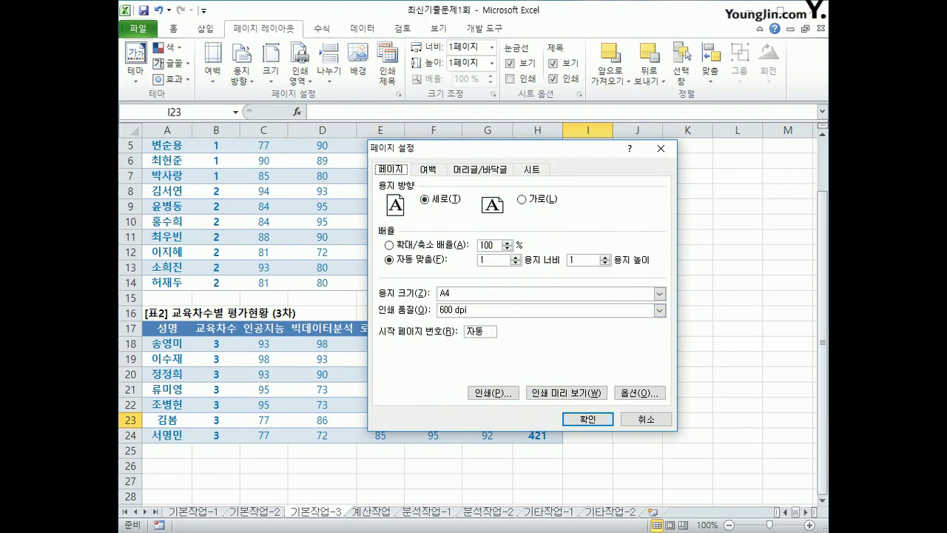
click(566, 392)
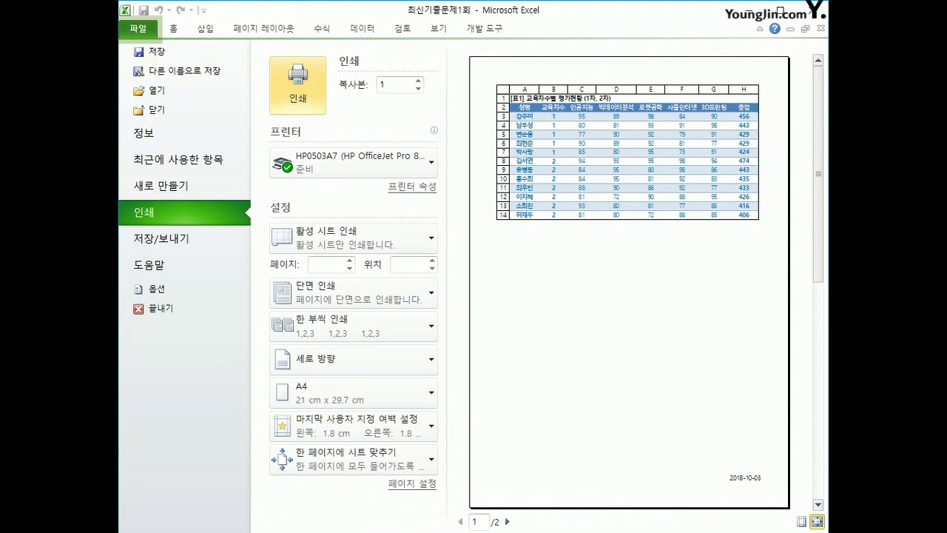
scroll(629, 282, down, 1)
scroll(629, 281, up, 1)
scroll(629, 282, down, 1)
scroll(629, 281, up, 1)
scroll(629, 281, down, 1)
scroll(629, 281, up, 1)
click(263, 28)
click(687, 359)
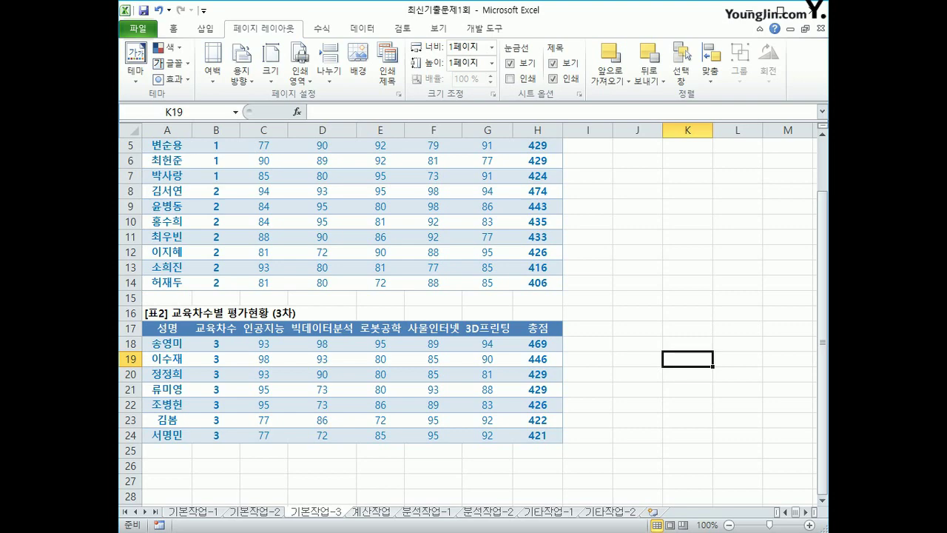
Step: On the 계산작업 sheet, start the 결과 formula in cell I3 of [표1] with =if(and(
key(ctrl+Page_Down)
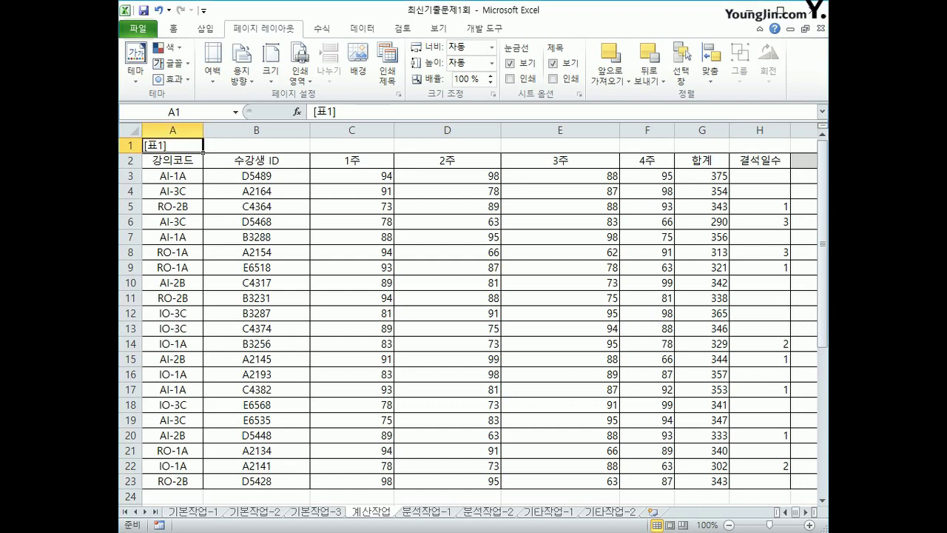
click(759, 160)
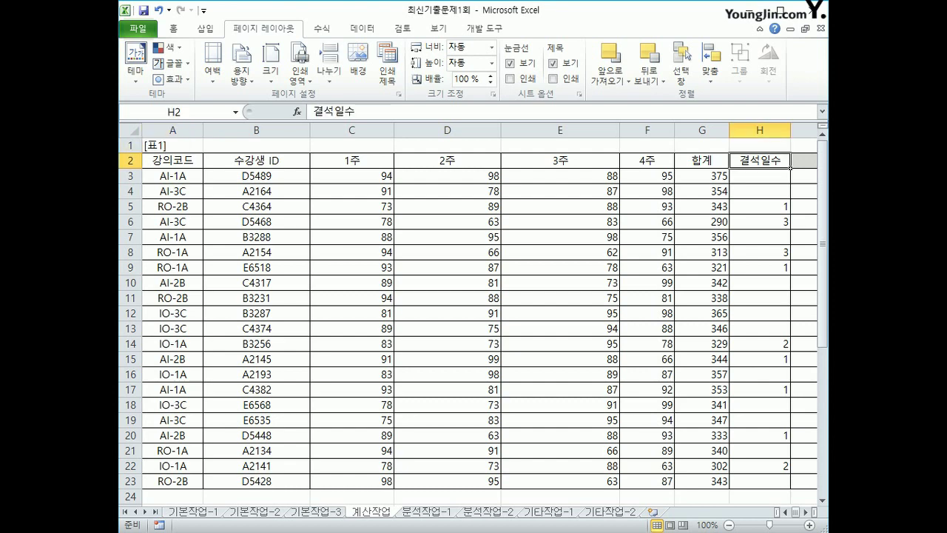
scroll(473, 311, right, 2)
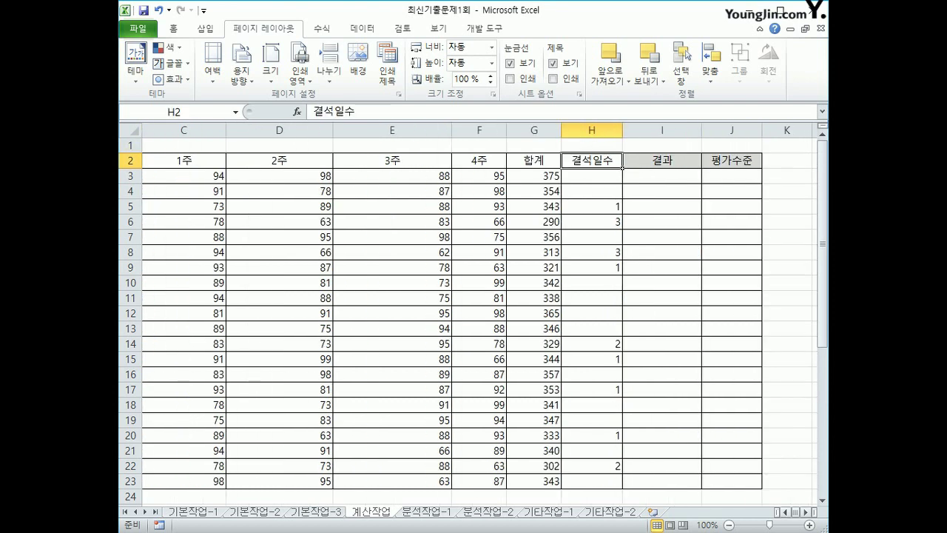
click(663, 175)
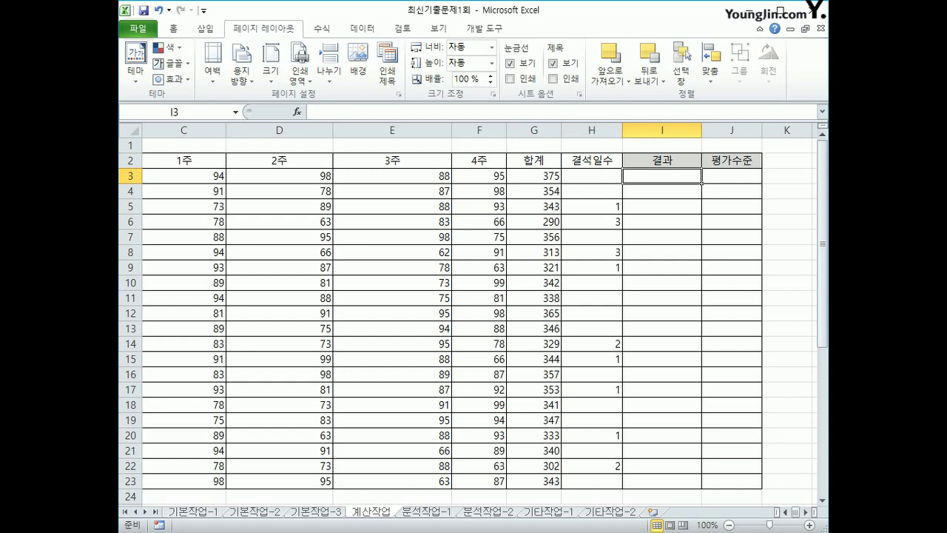
click(592, 176)
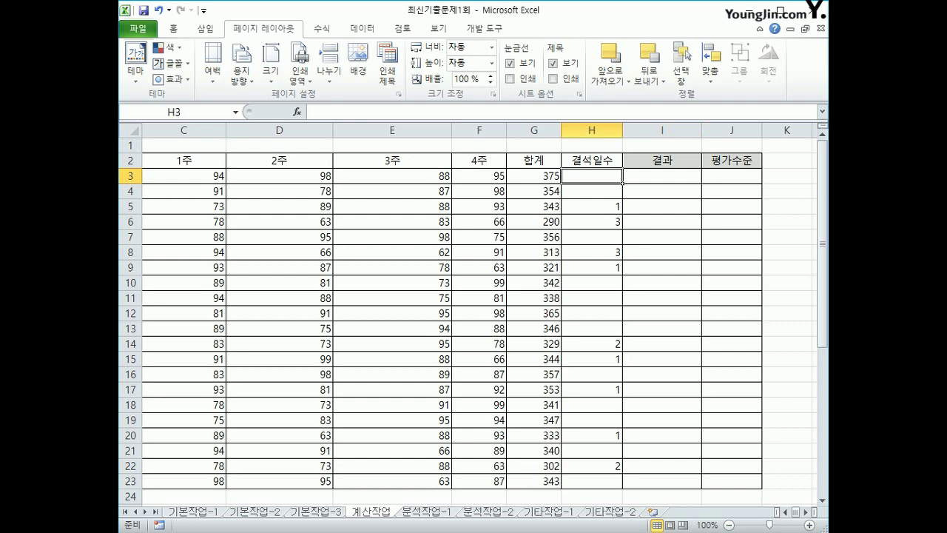
click(663, 176)
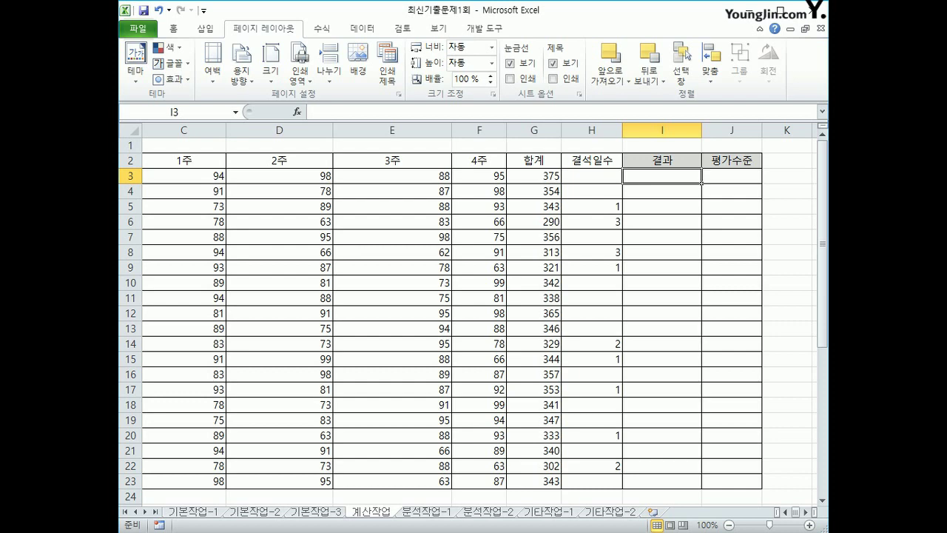
text(=)
text(i)
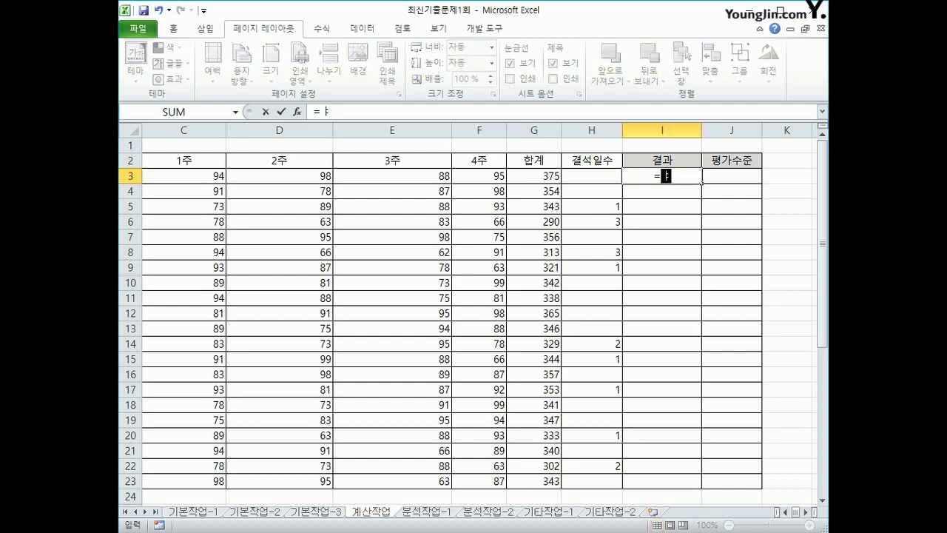
key(BackSpace)
key(Hangul)
text(if)
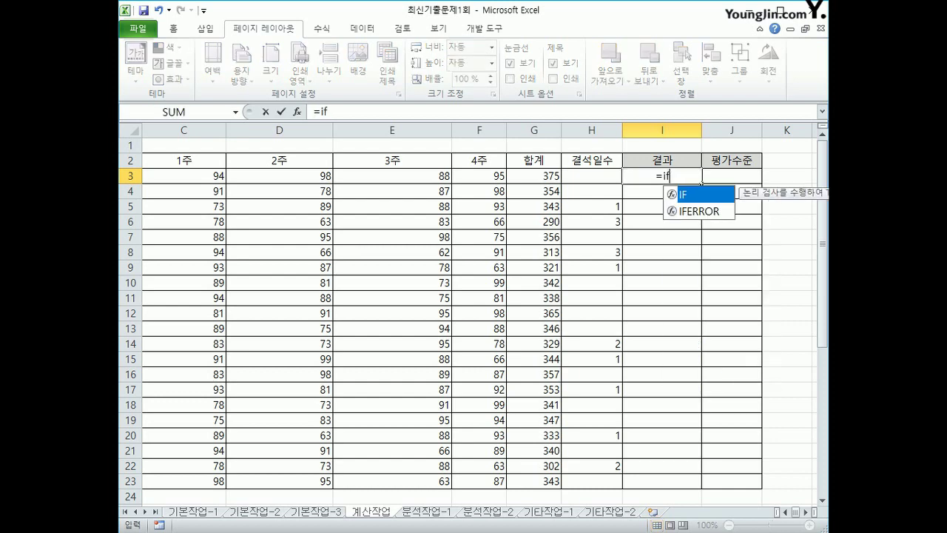
text(()
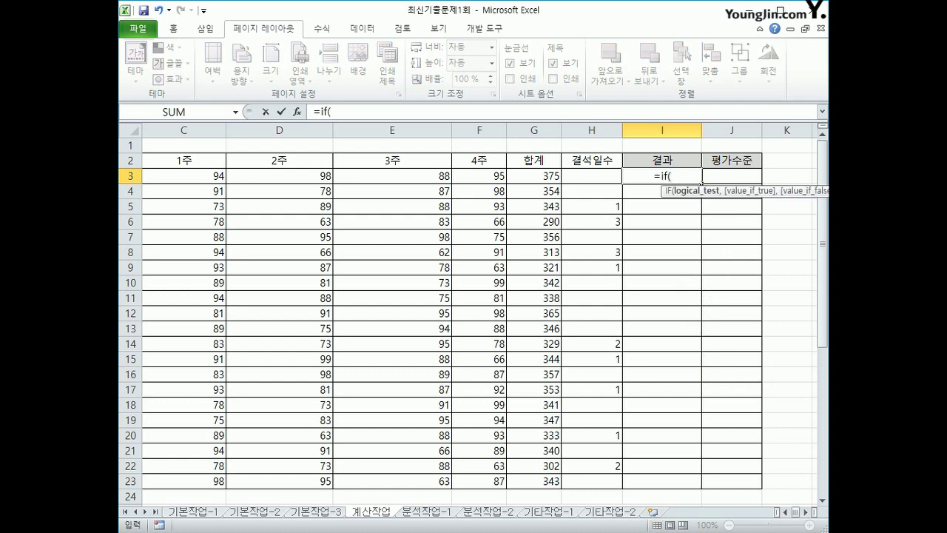
text(and()
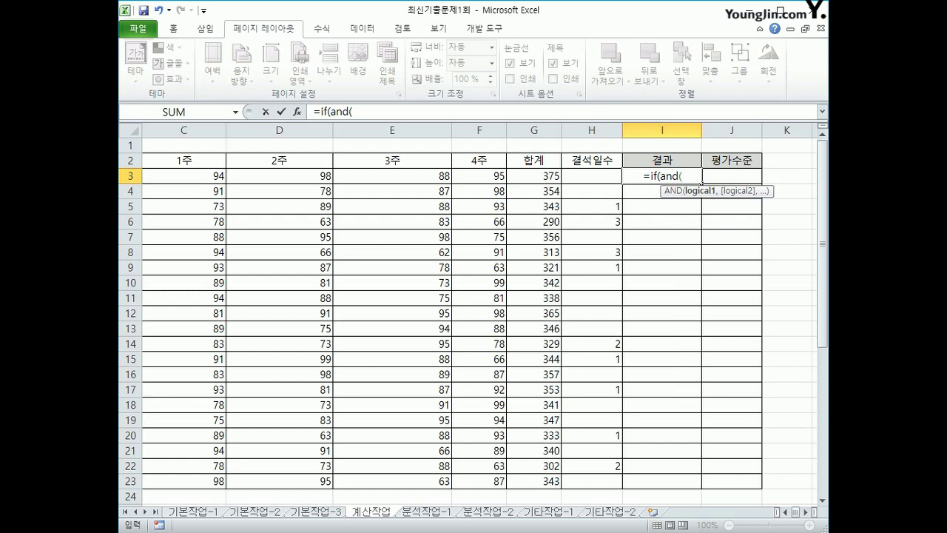
Step: Add the first AND condition to the I3 formula, average(C3:F3)>=AVERAGE($C$3:$F$23), with the whole-table range absolute
text(av)
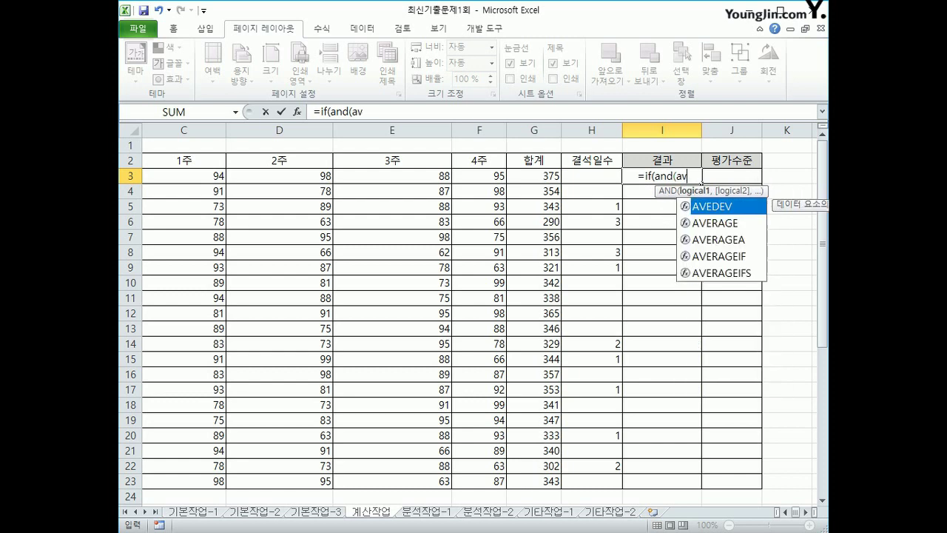
text(erage()
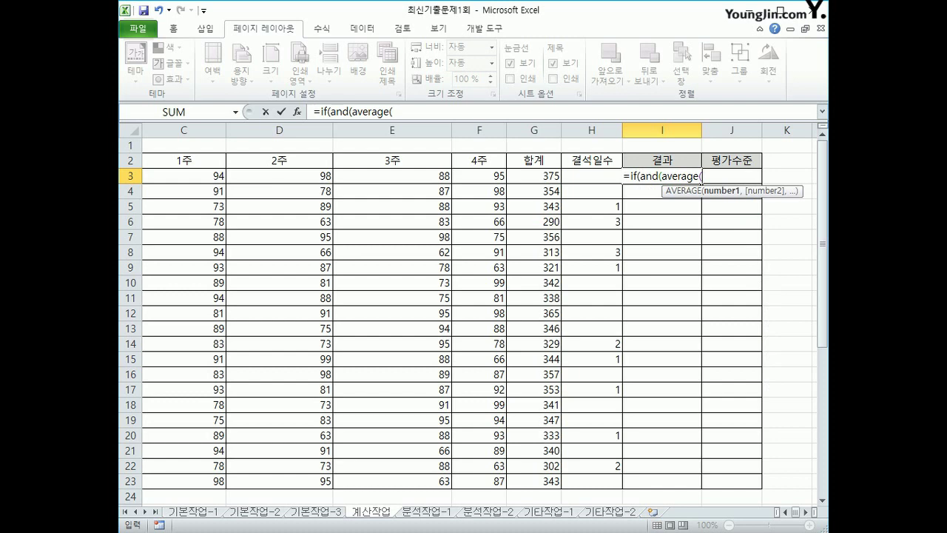
drag(151, 178, 505, 181)
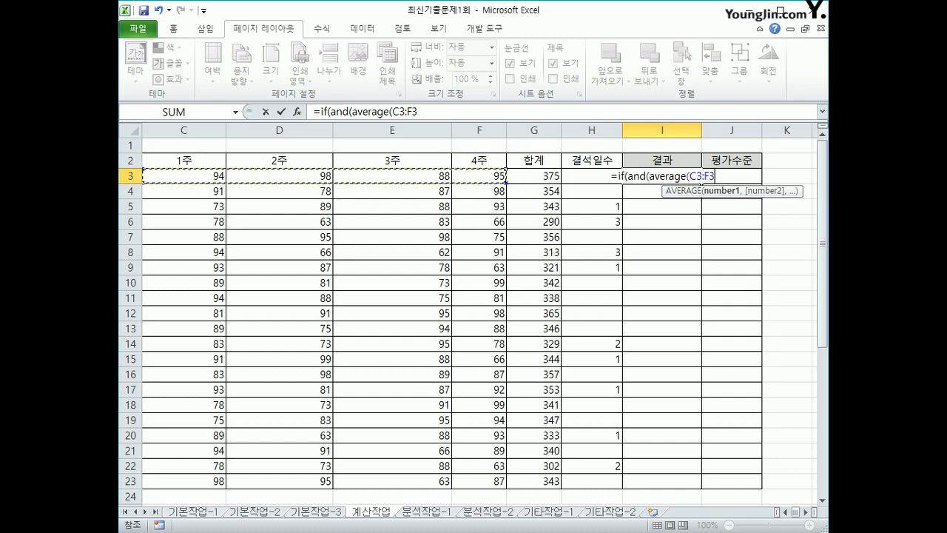
text())
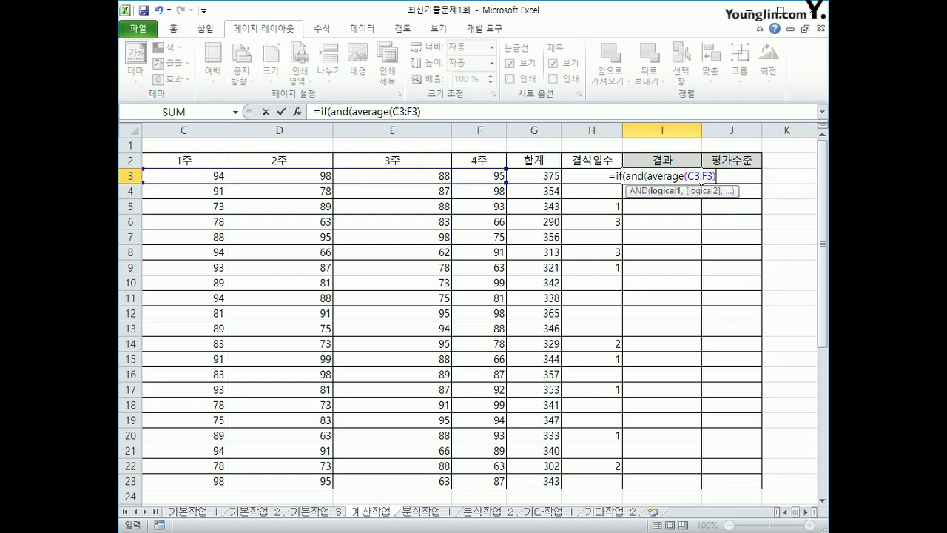
text(>=)
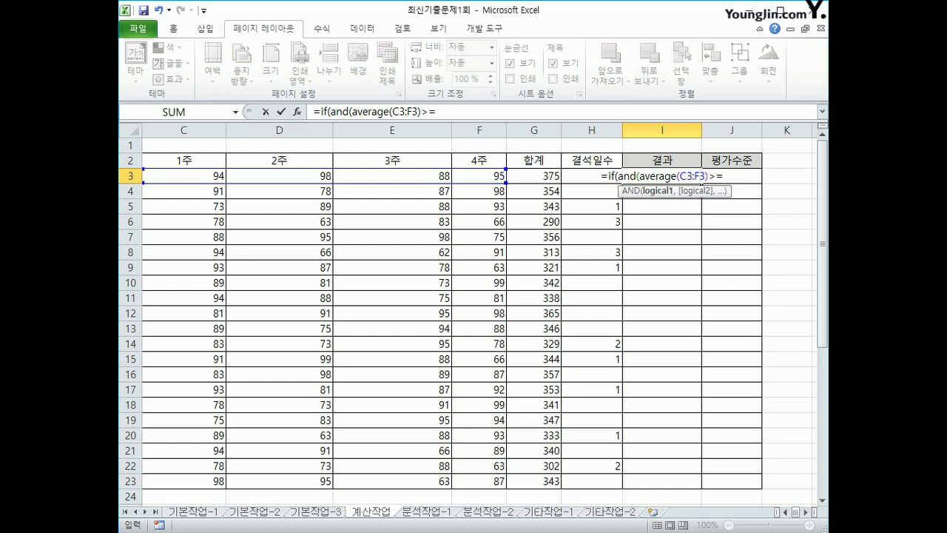
text(av)
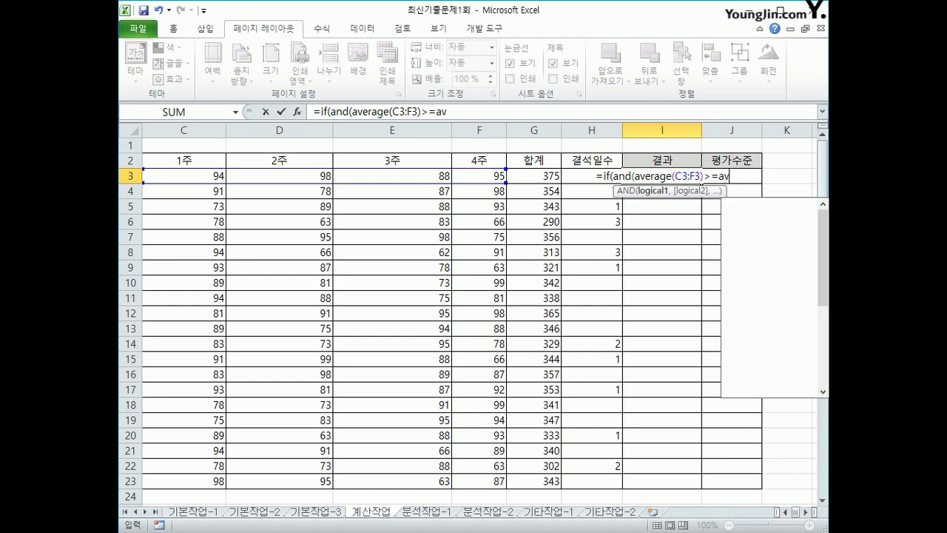
text(er)
key(Tab)
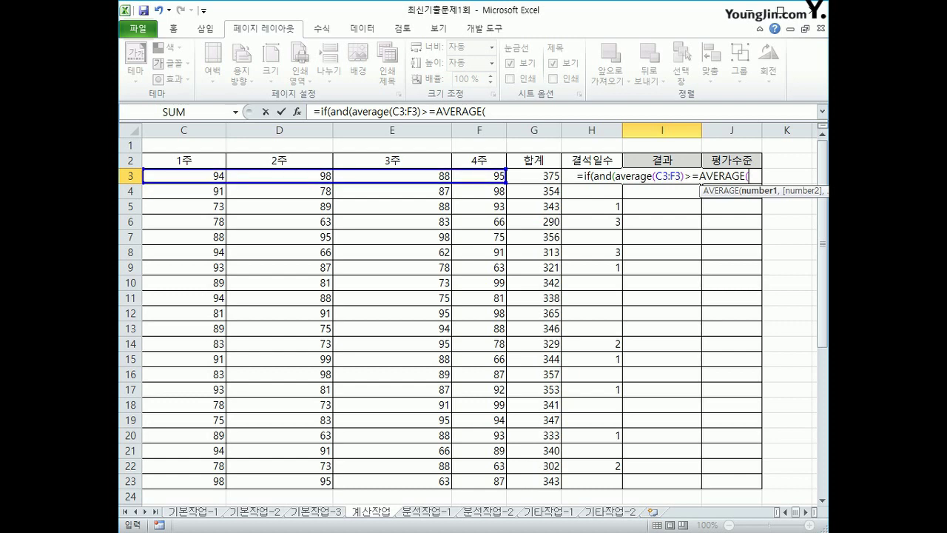
drag(177, 176, 498, 481)
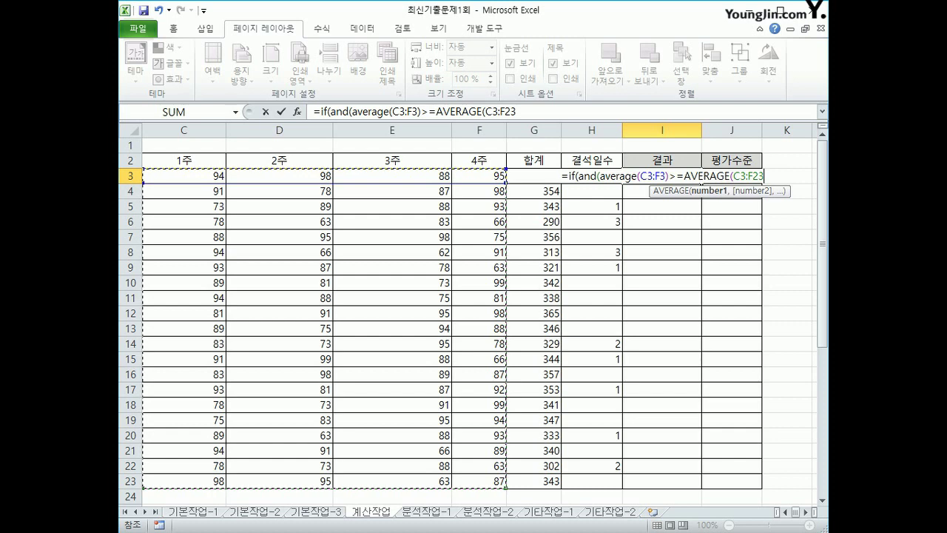
key(F4)
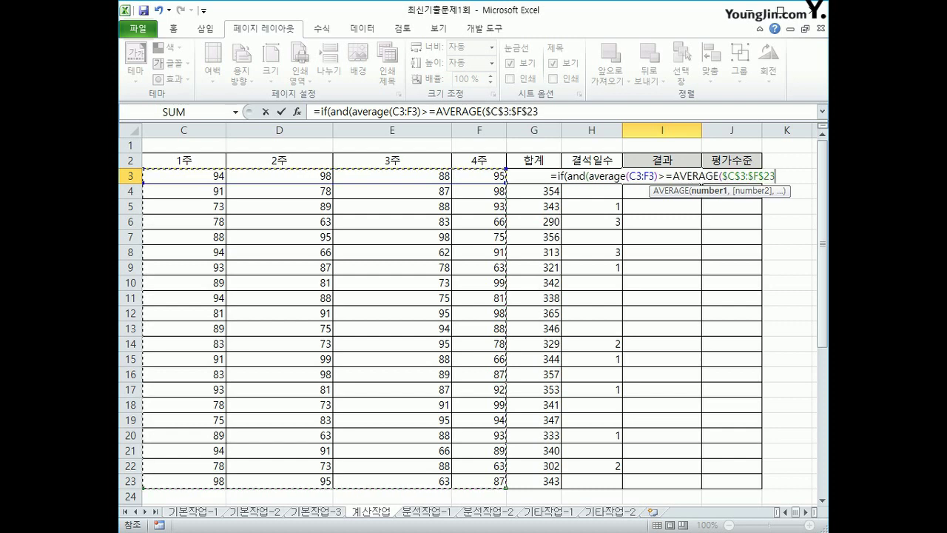
text())
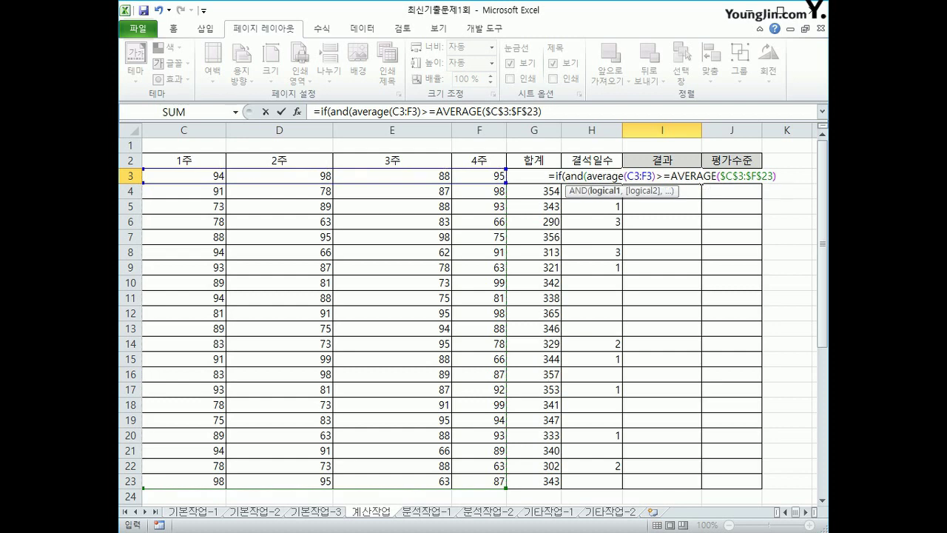
Step: Add ISBLANK(H3) as the second AND condition in the I3 formula and close the AND function
text(,)
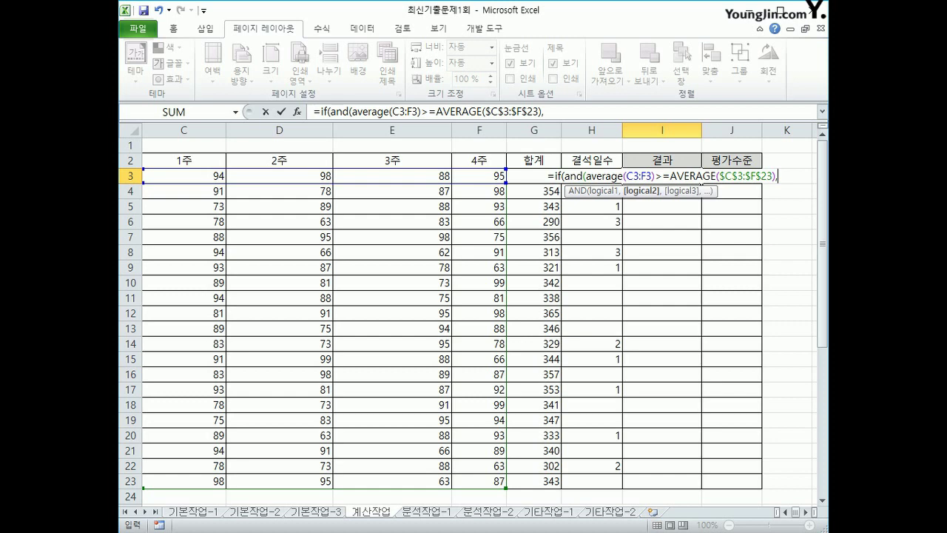
text(isb)
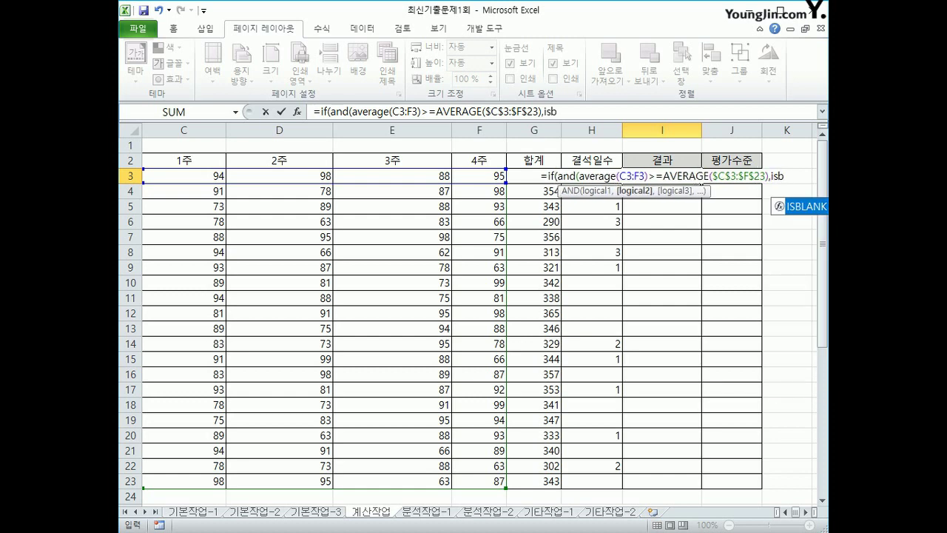
key(Tab)
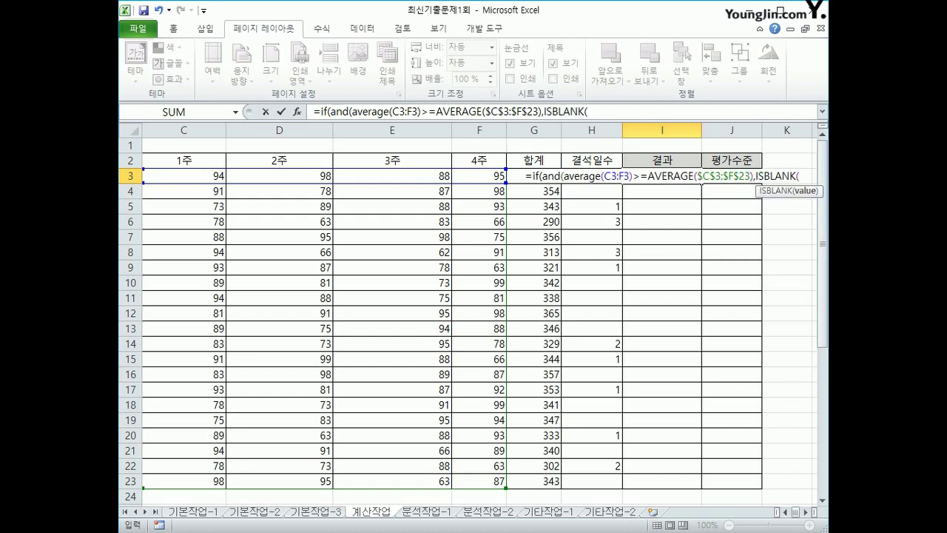
key(Left)
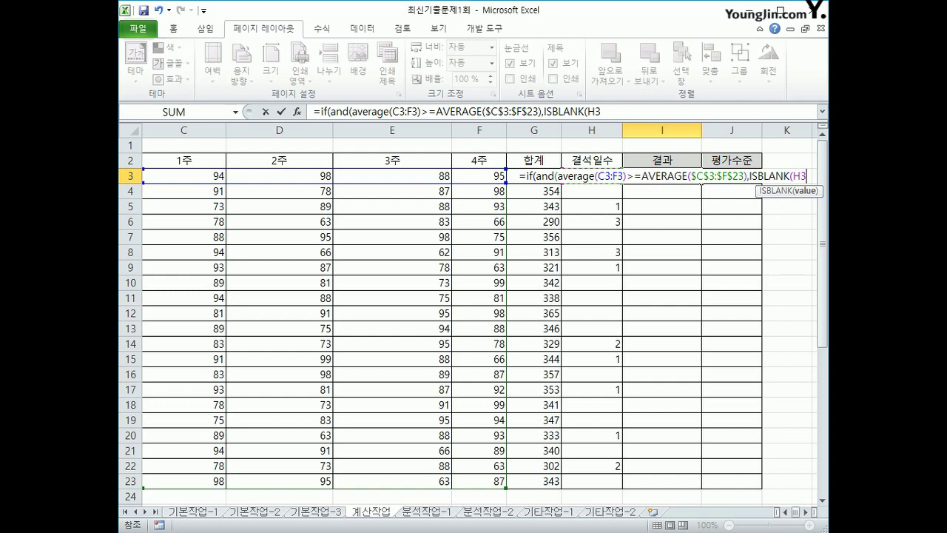
text())
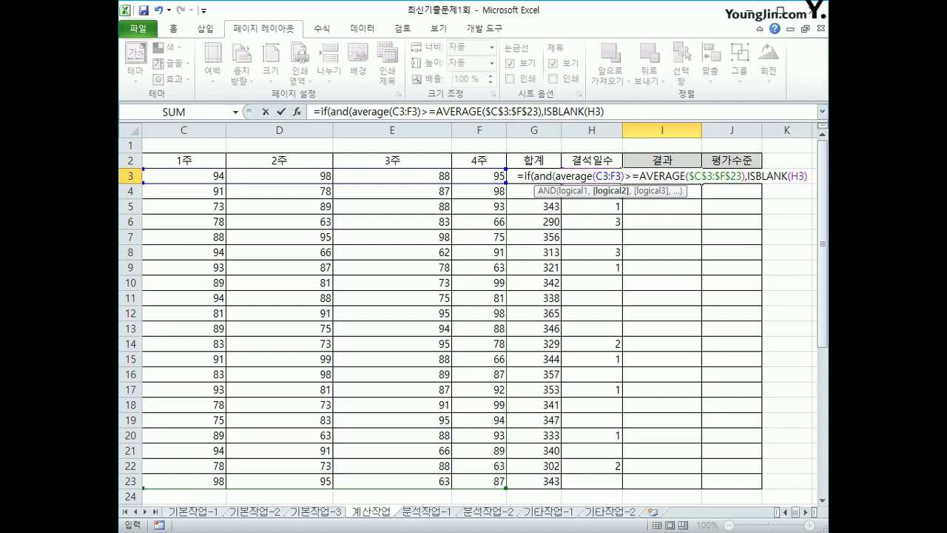
text(),)
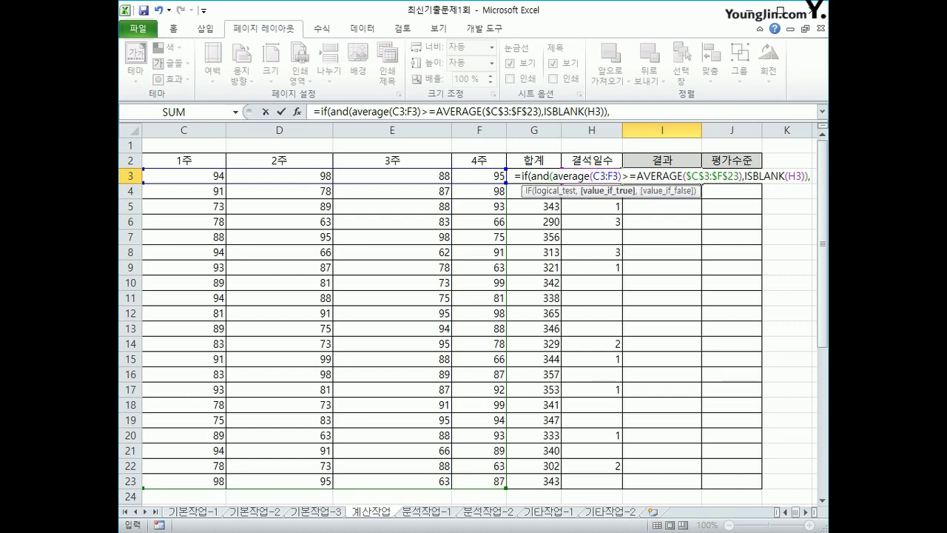
Step: Complete the I3 formula with "수료" as the true result and "재시험" as the false result, and enter it
text("tn)
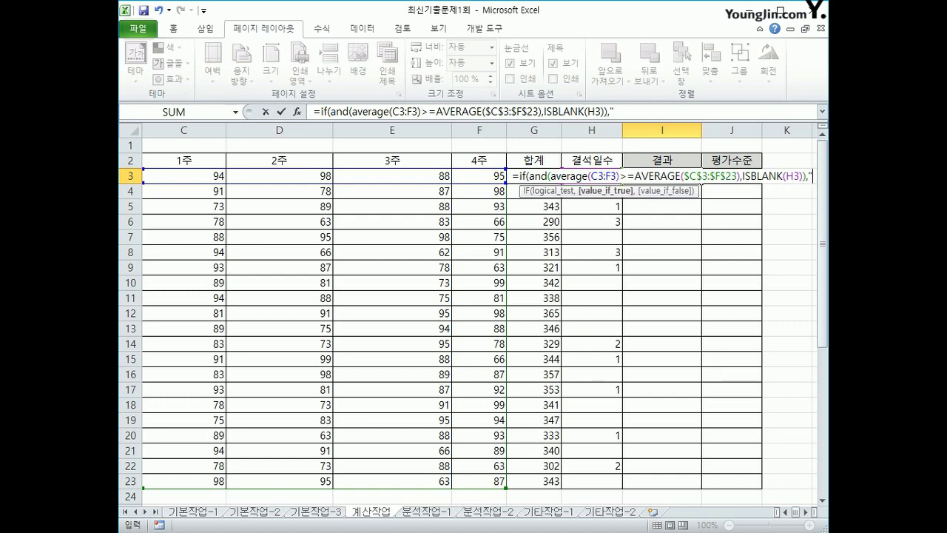
key(BackSpace)
key(BackSpace)
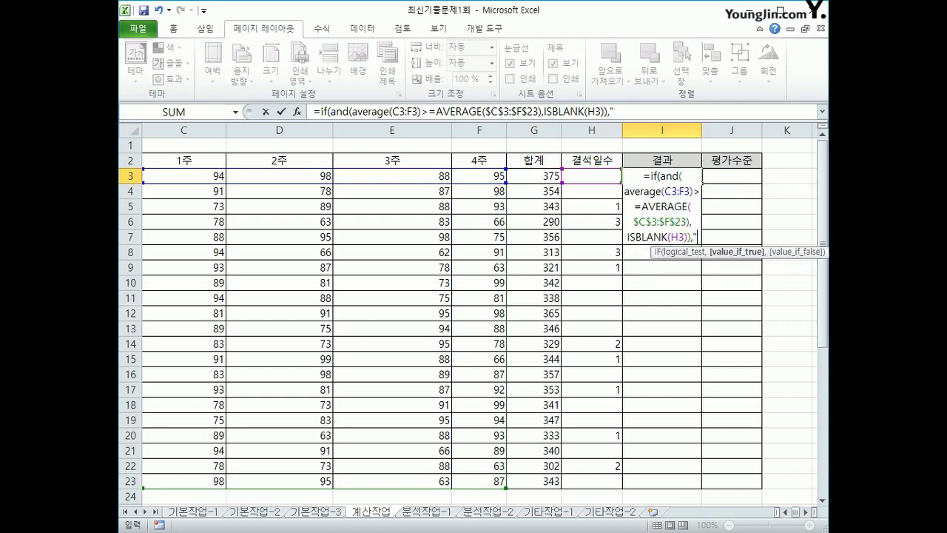
text(수료","재실)
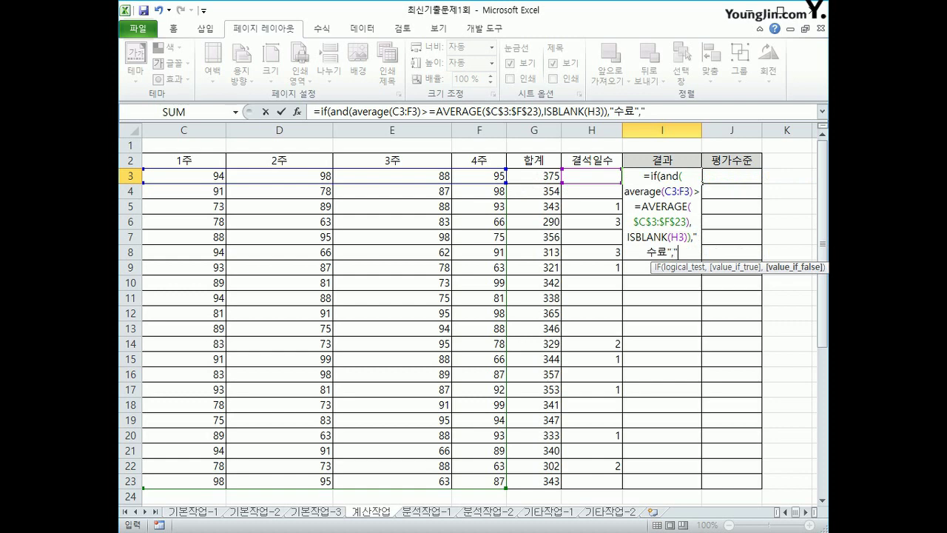
text(험")
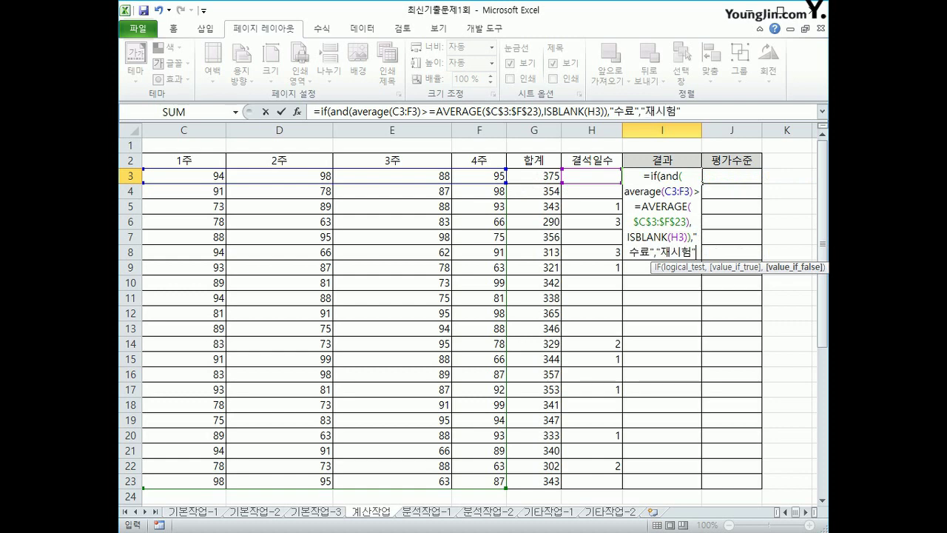
text())
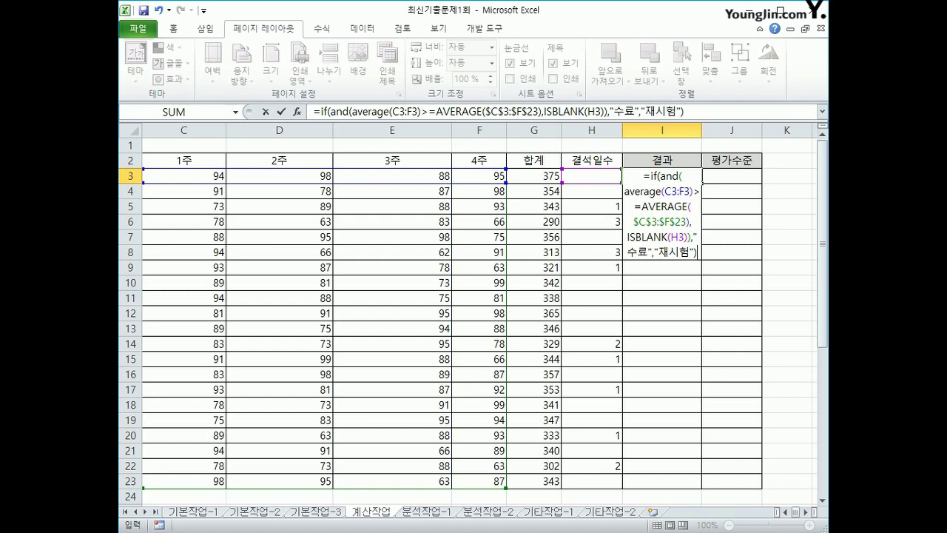
key(Return)
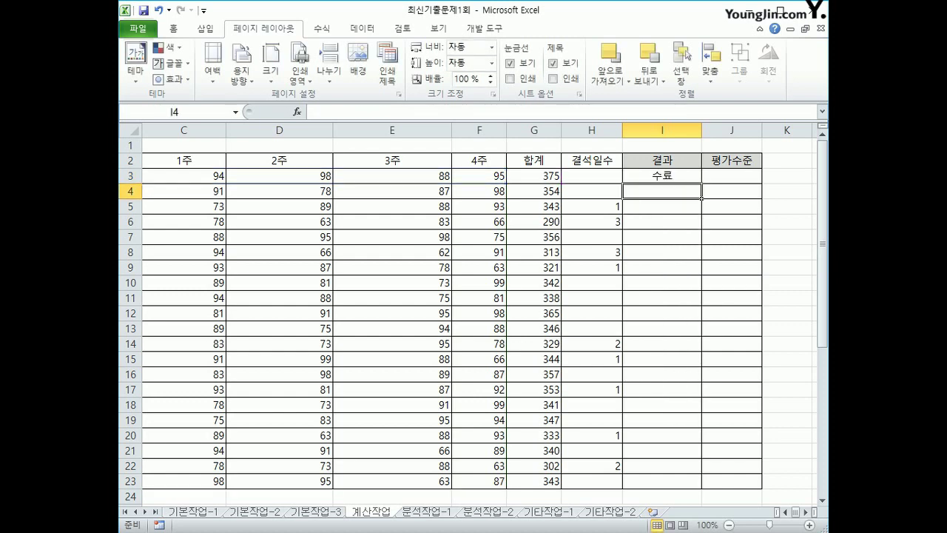
Step: Fill the 결과 formula from I3 down to I23 and check the copied formula in I10
key(Up)
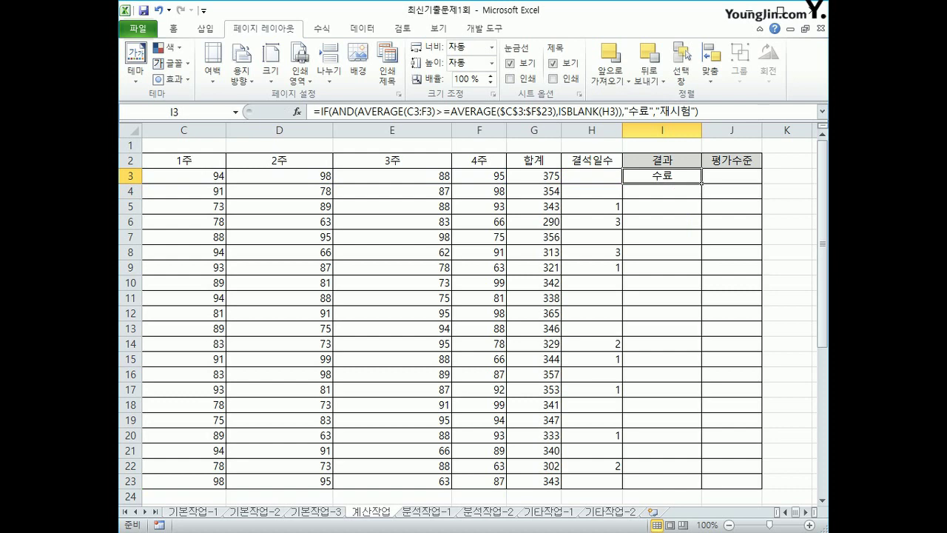
drag(701, 183, 666, 454)
scroll(666, 455, up, 1)
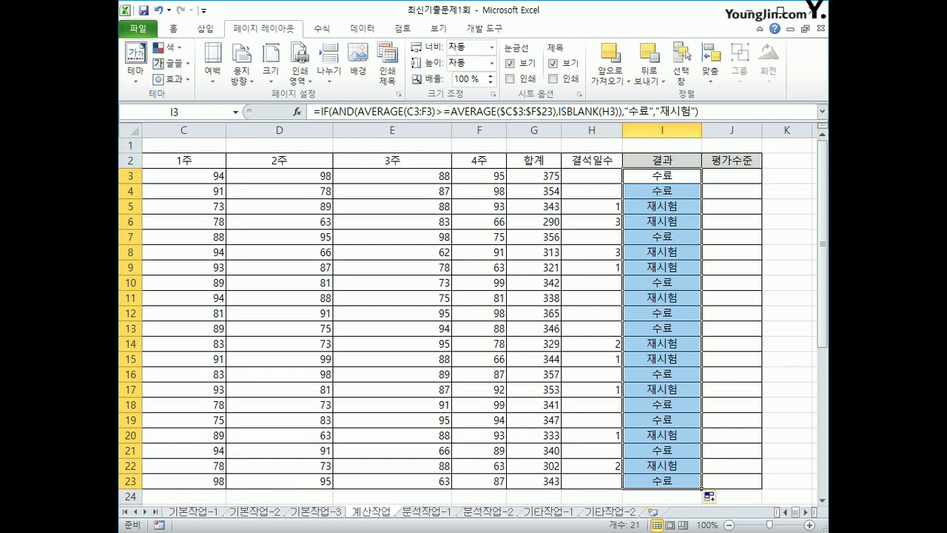
click(663, 282)
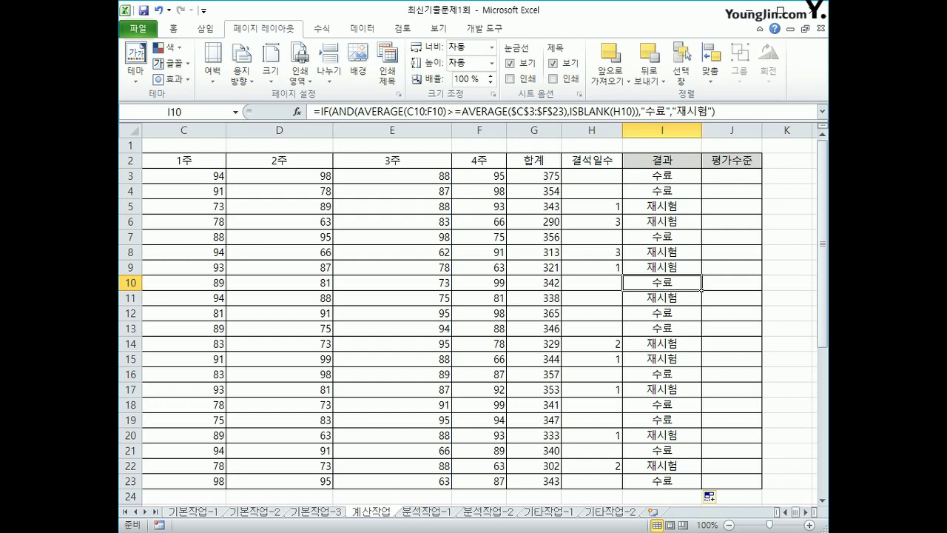
Step: Start a COUNTIFS formula in C27, the 2주 cell for code 1A in [표2] 수준별 강의개수
scroll(473, 318, down, 2)
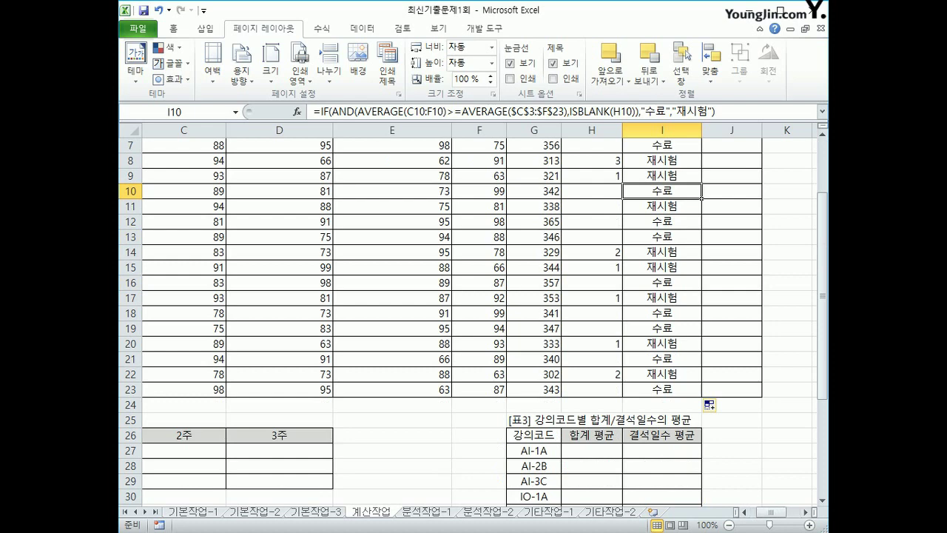
click(747, 512)
click(351, 450)
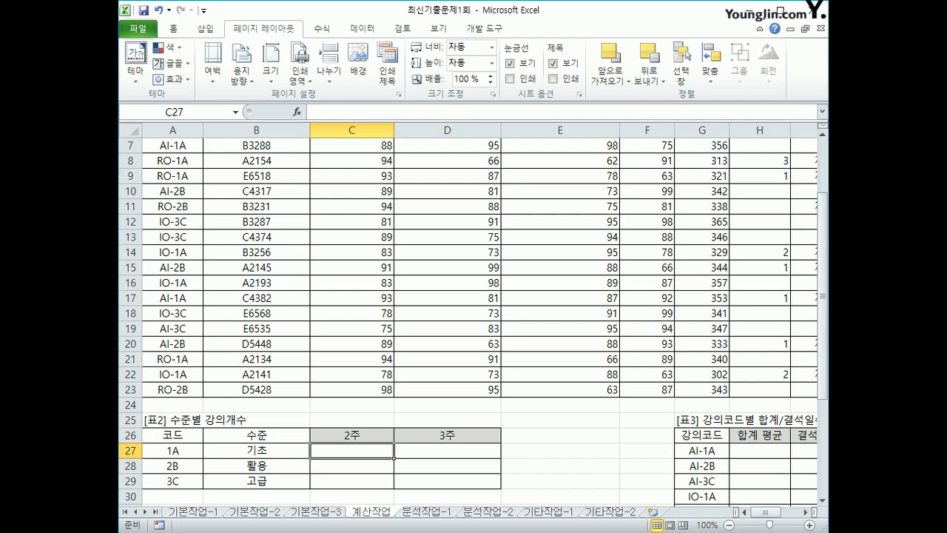
text(=)
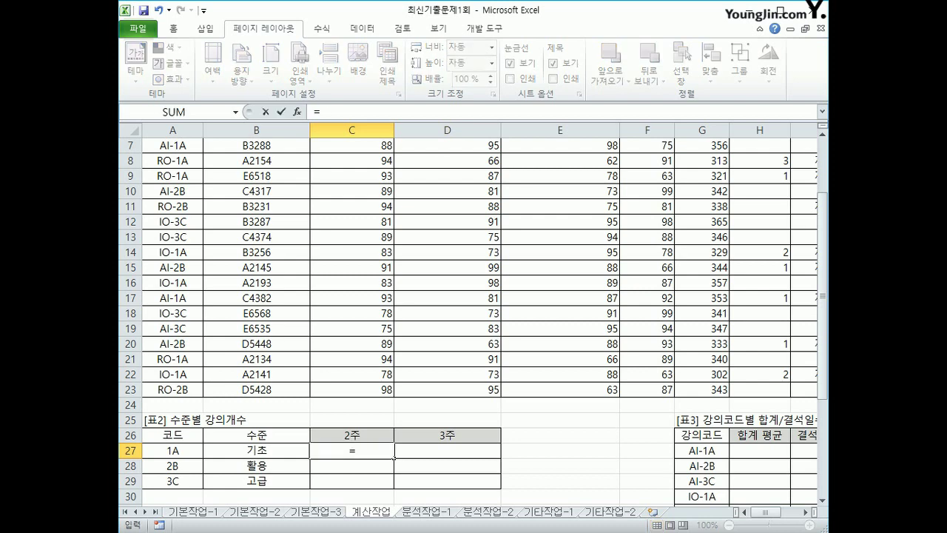
text(co)
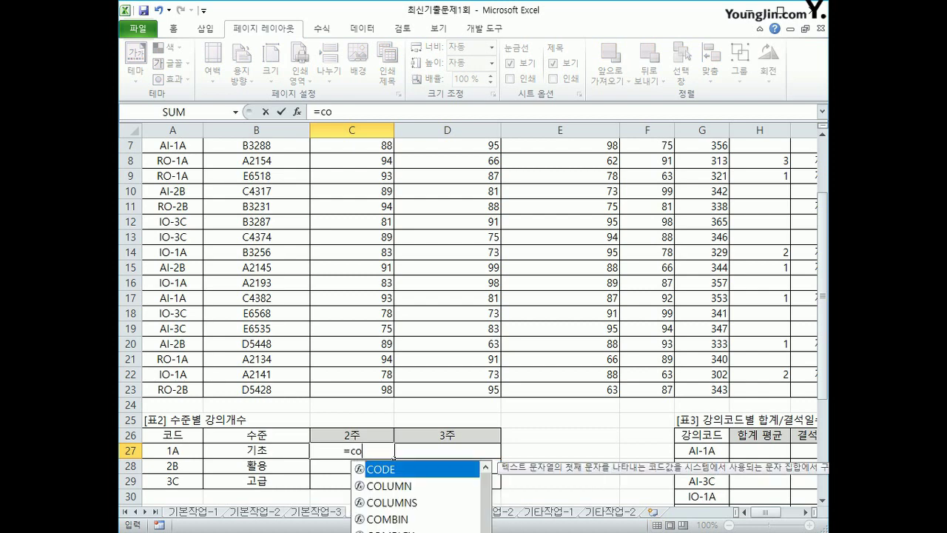
text(untifs)
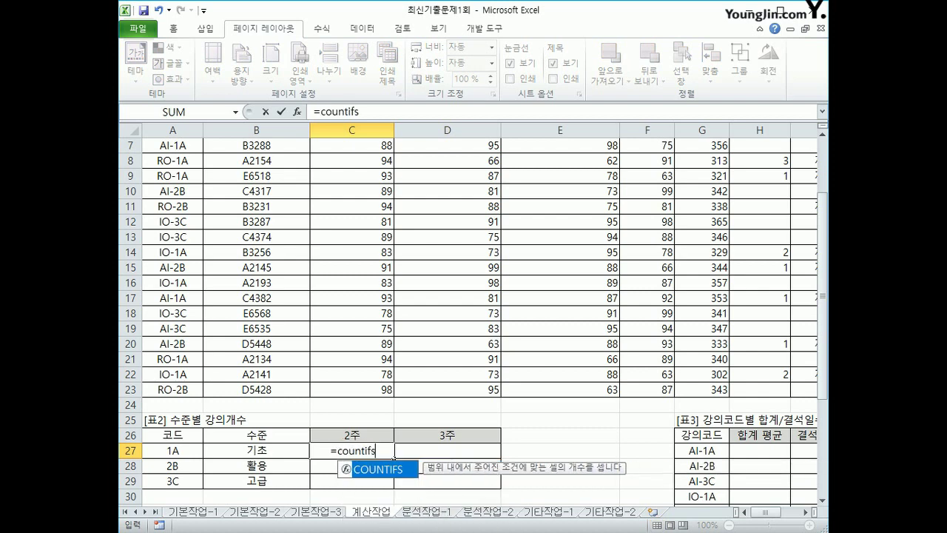
key(Tab)
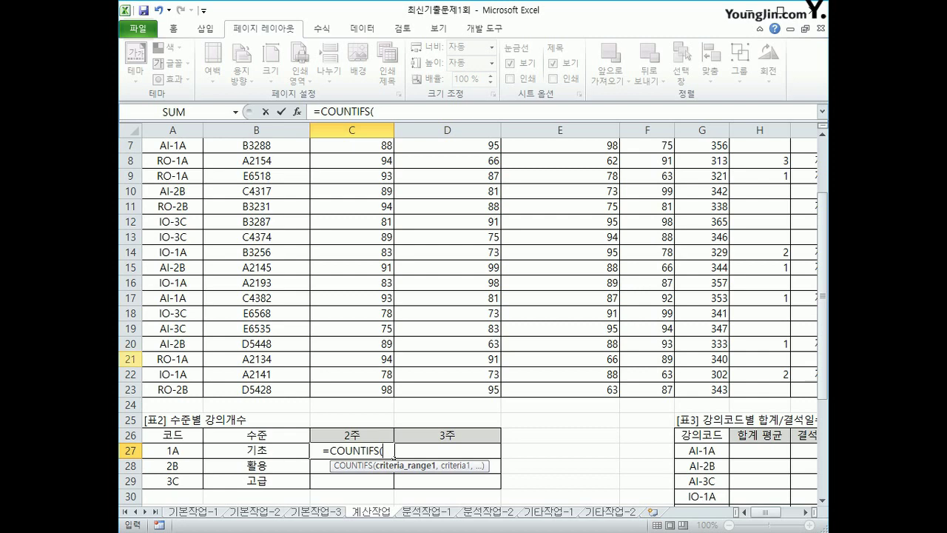
Step: Set the first criteria range of the C27 COUNTIFS formula to the 강의코드 cells as the absolute range $A$3:$A$23
scroll(394, 453, up, 2)
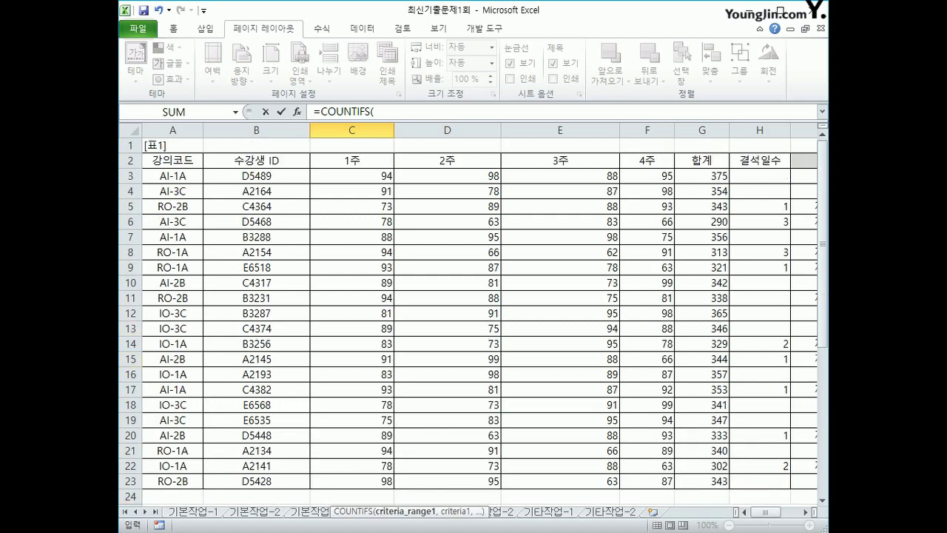
scroll(393, 411, down, 3)
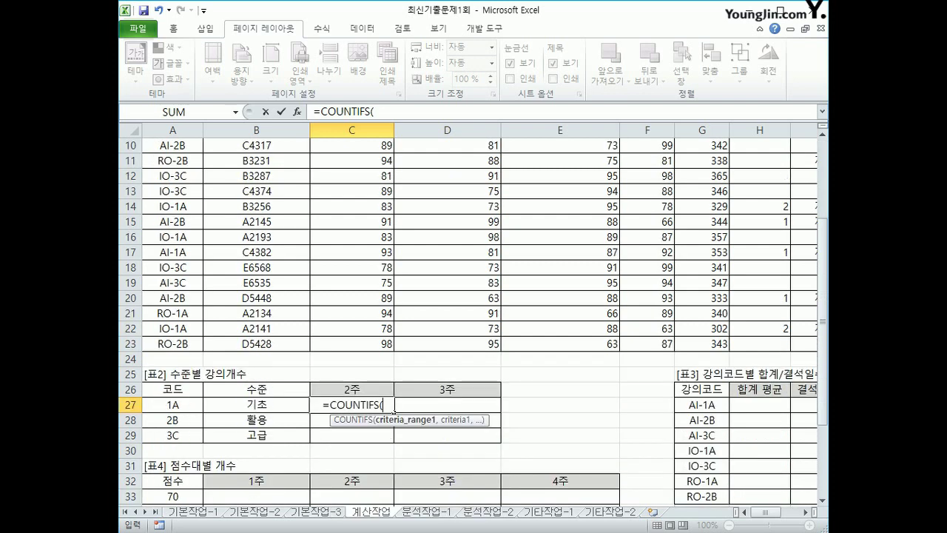
scroll(394, 411, down, 2)
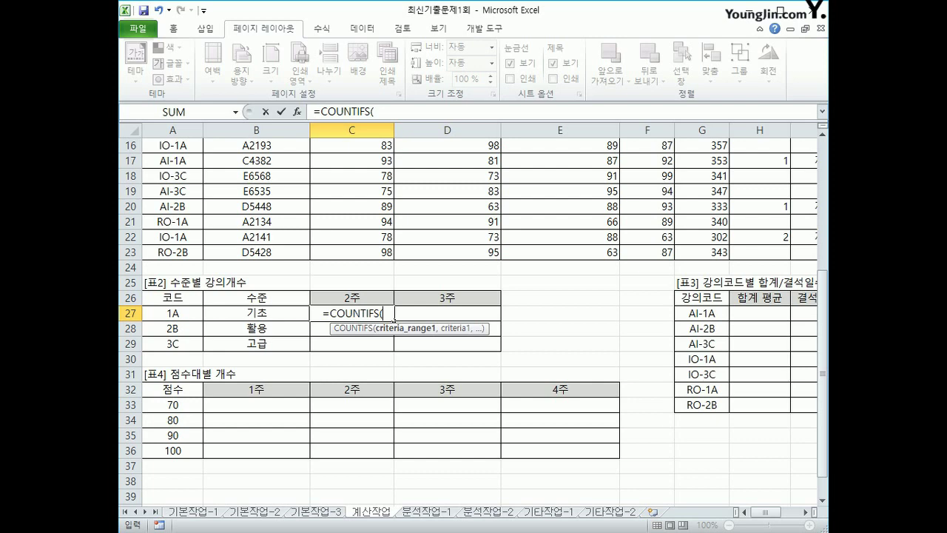
scroll(474, 318, up, 5)
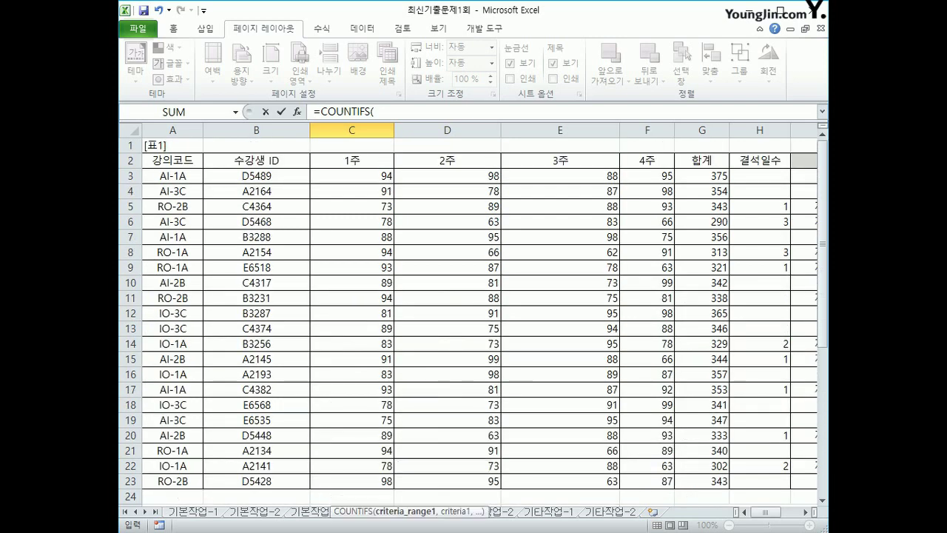
drag(172, 176, 194, 482)
scroll(194, 482, down, 1)
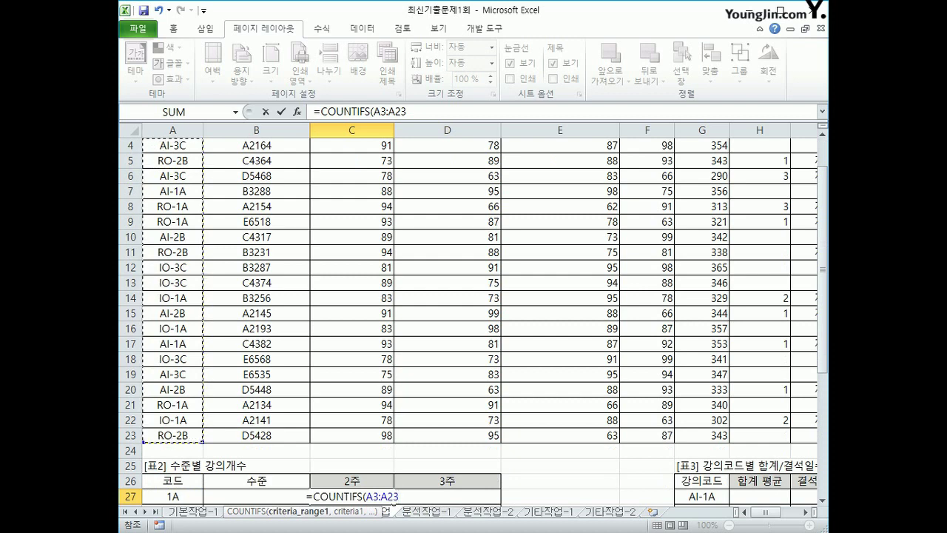
scroll(194, 482, down, 2)
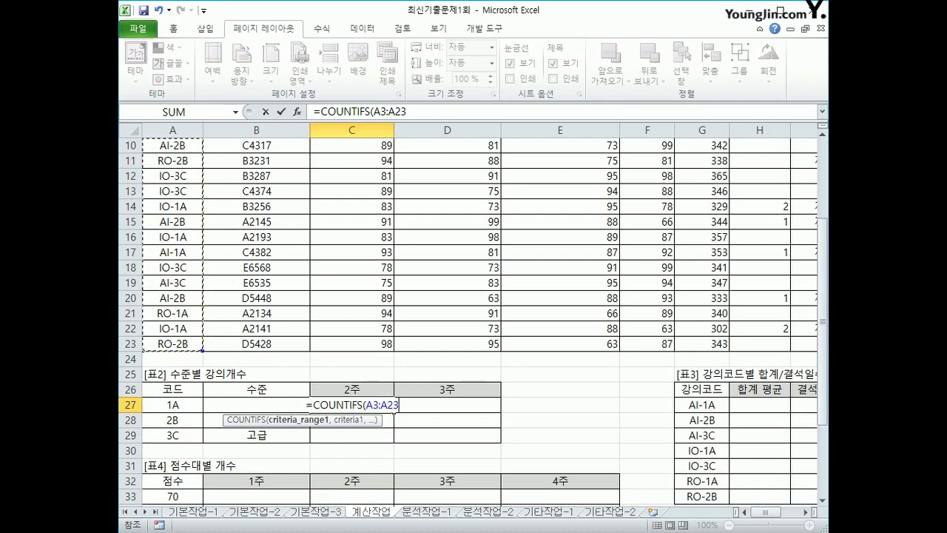
key(F4)
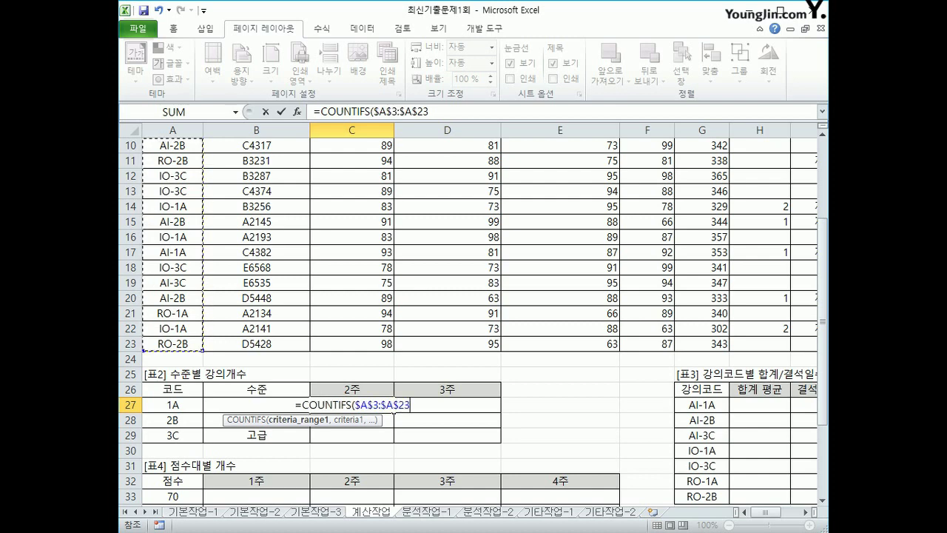
text(,*&)
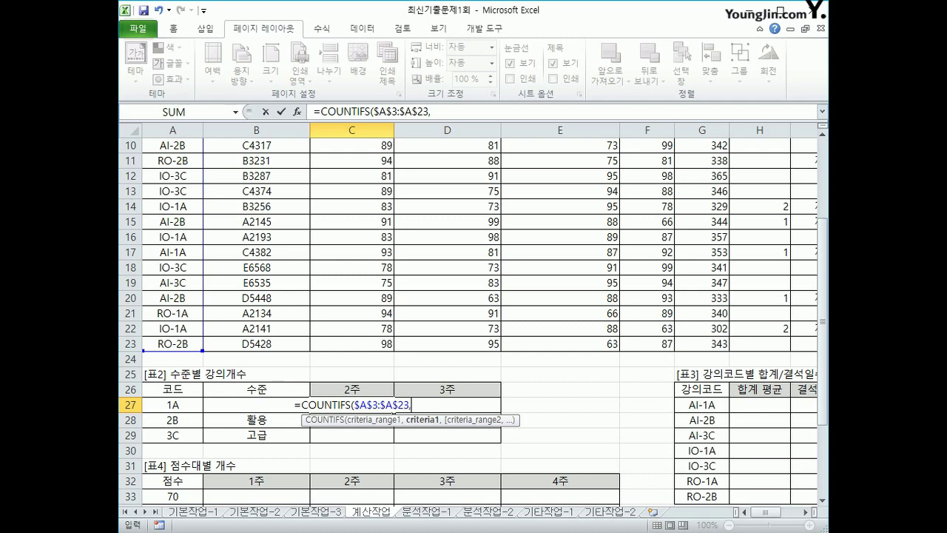
text(*)
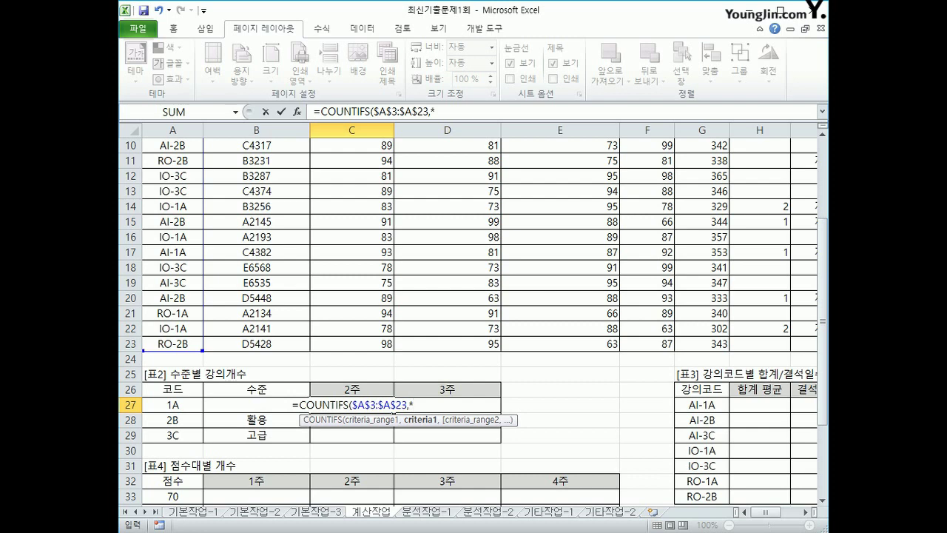
text(&)
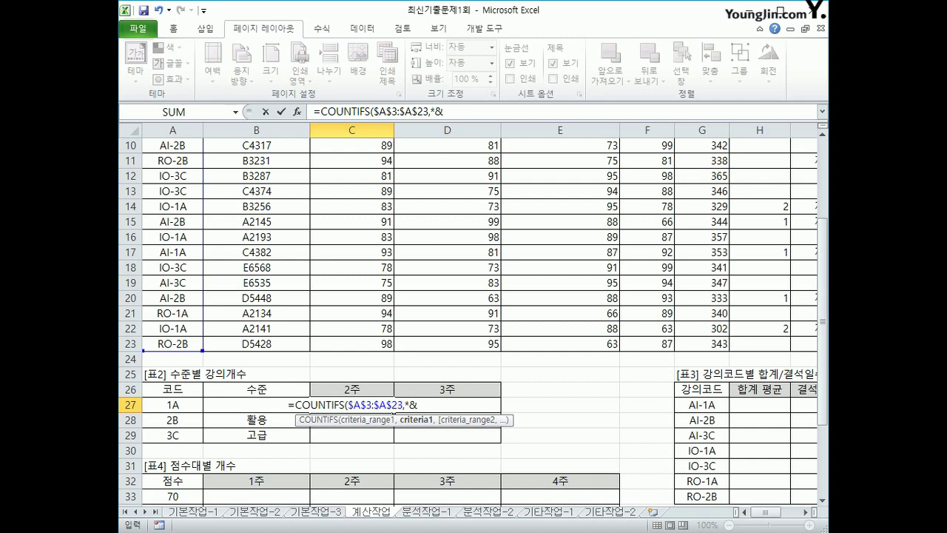
key(BackSpace)
key(BackSpace)
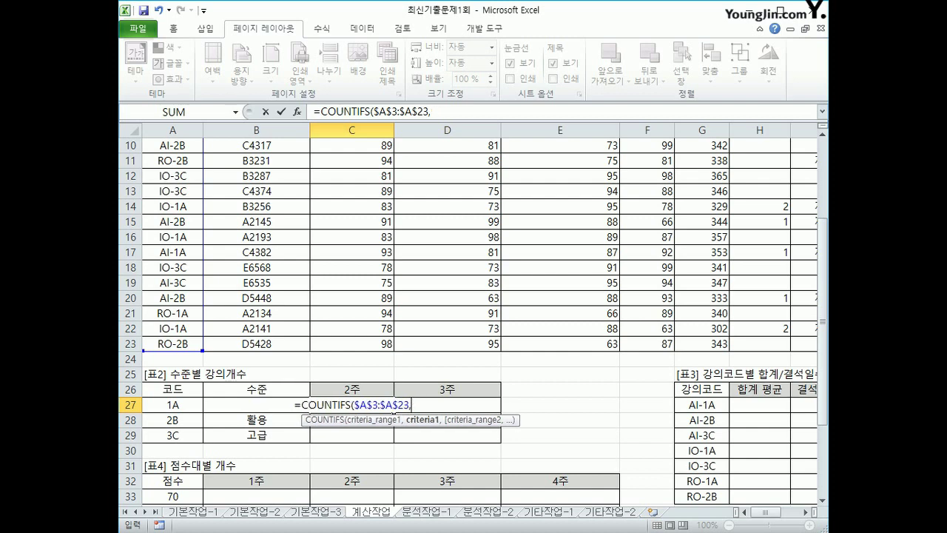
Step: Enter "*"&$A27 as the first criterion in the C27 formula, locking only the column of the code reference
text(")
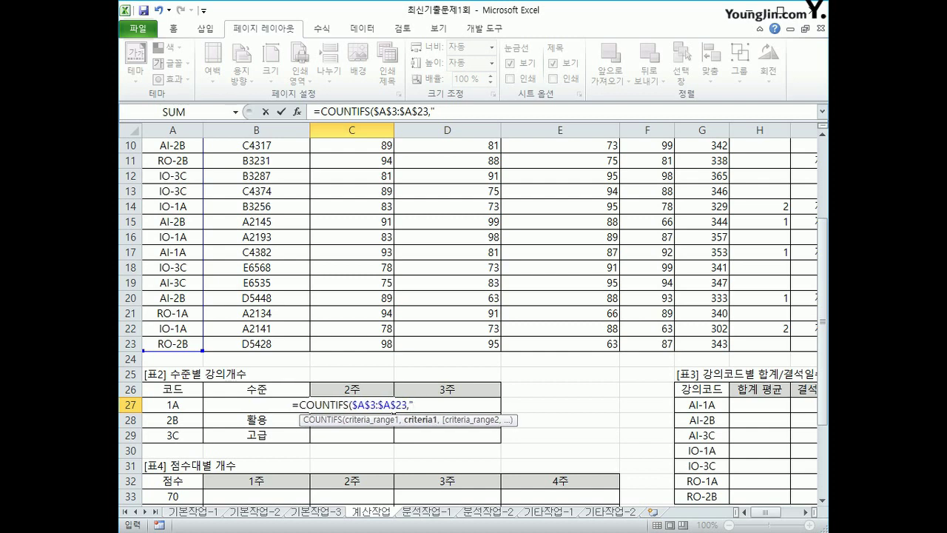
text(*")
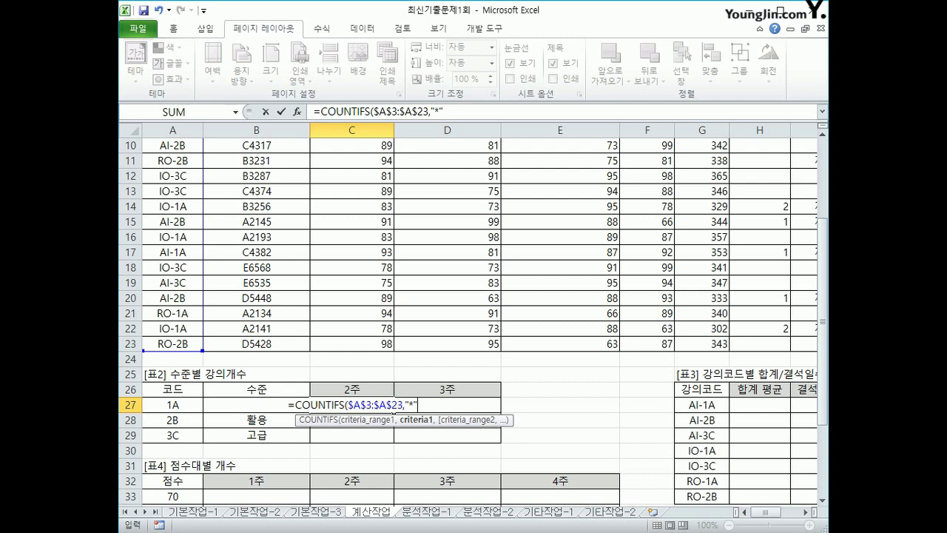
text(&)
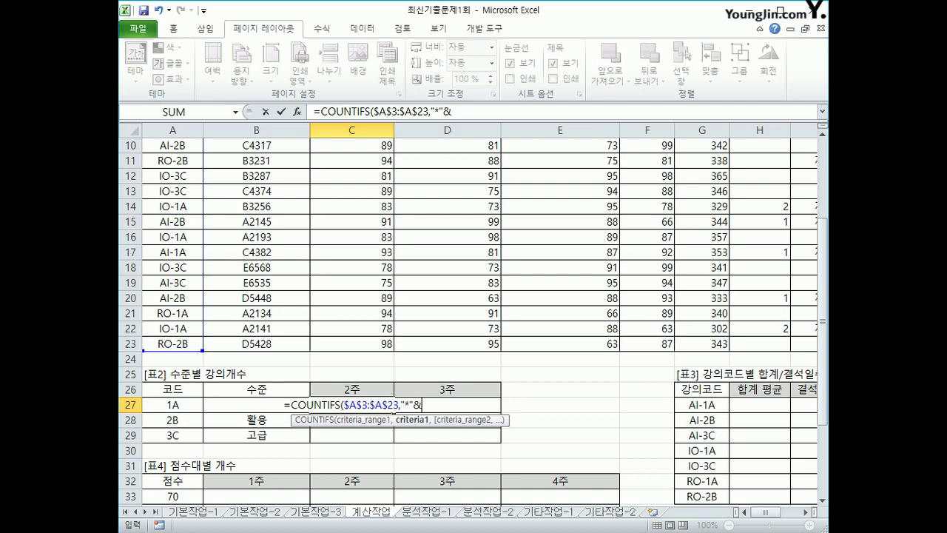
click(172, 404)
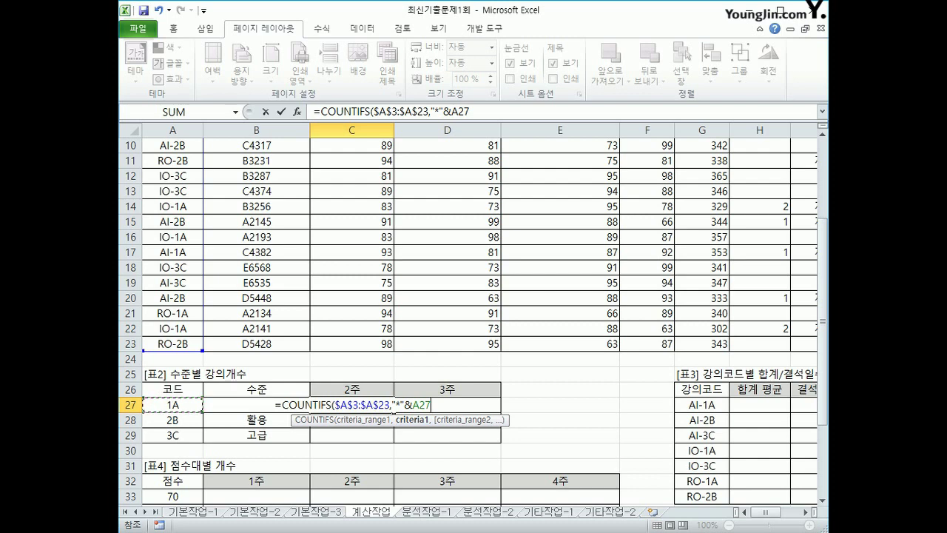
key(F4)
key(F4)
key(F4)
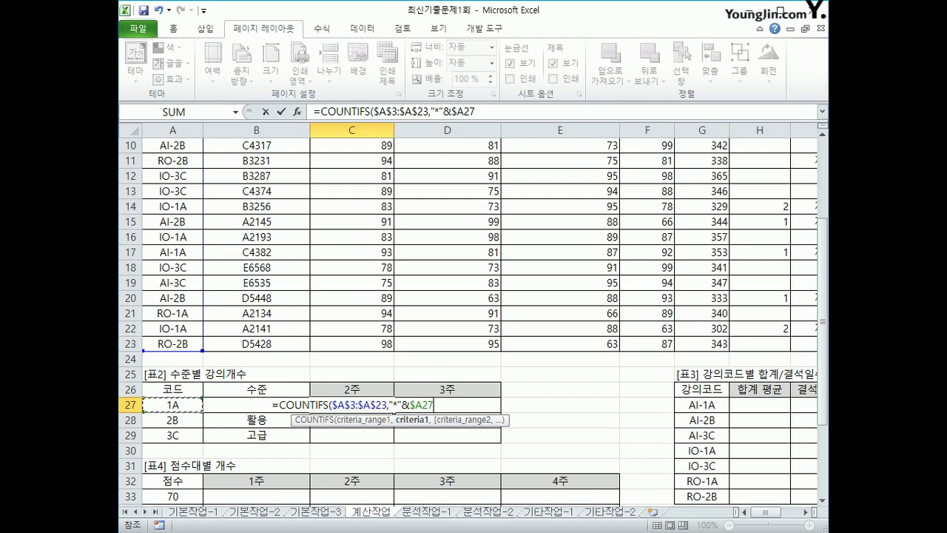
drag(823, 311, 822, 289)
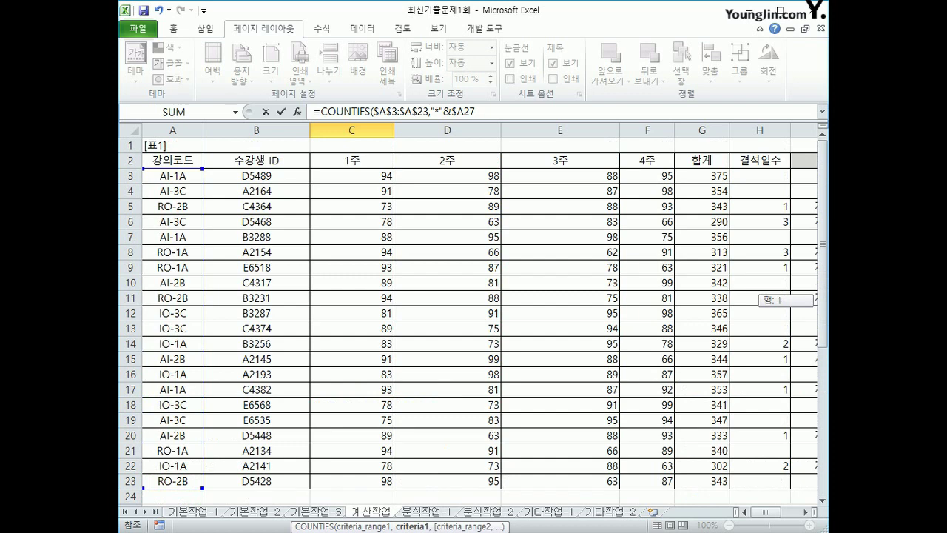
drag(823, 134, 823, 134)
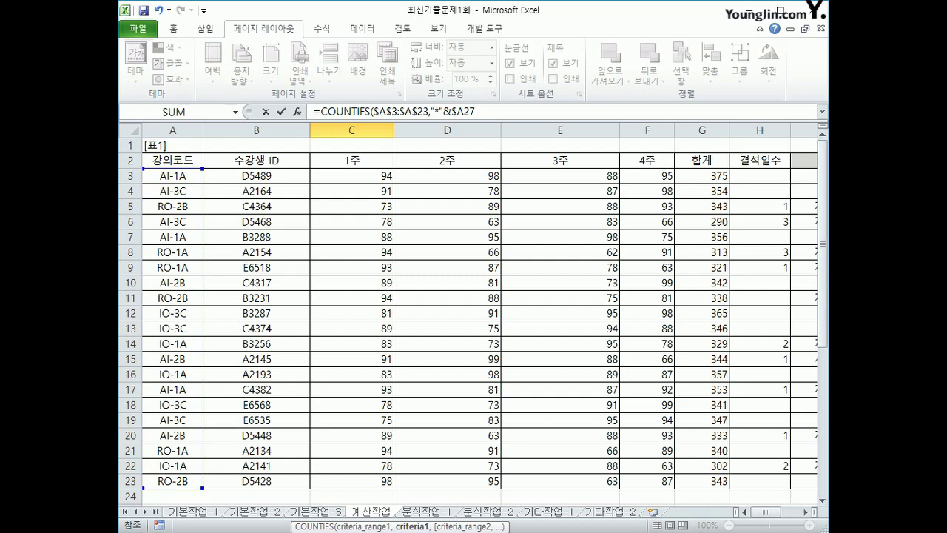
scroll(474, 325, down, 3)
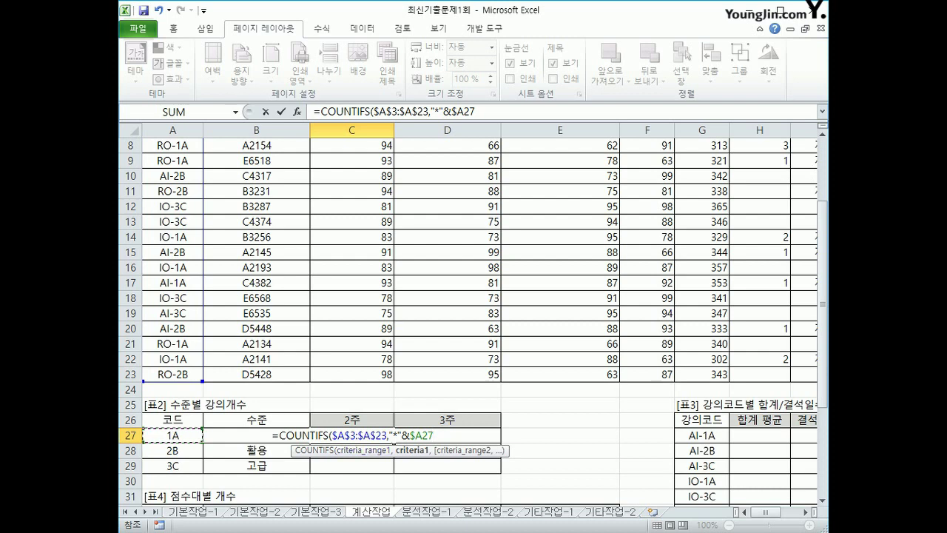
double_click(393, 435)
key(F2)
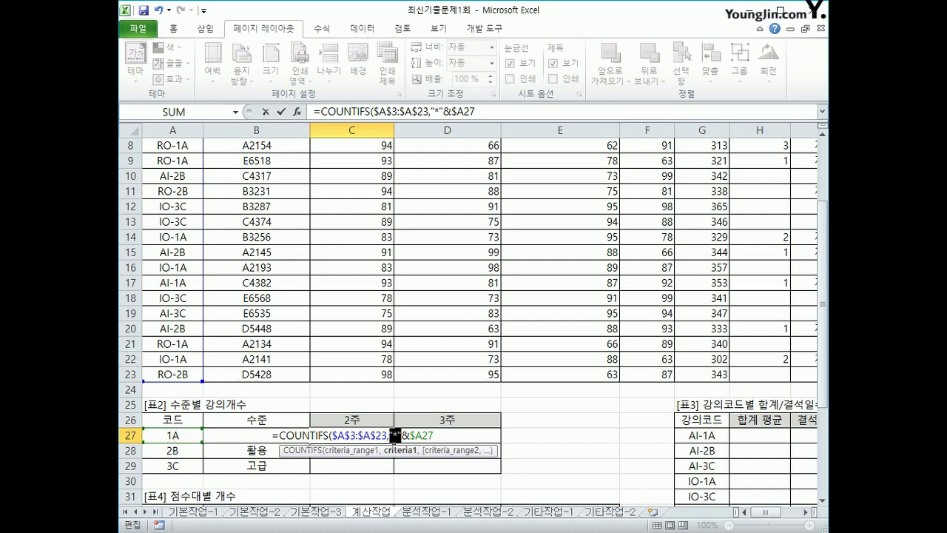
click(393, 440)
drag(402, 435, 408, 435)
Step: Add the 2주 scores in [표1] as the second criteria range of the C27 formula, D$3:D$23, with only the rows locked
key(End)
text(,)
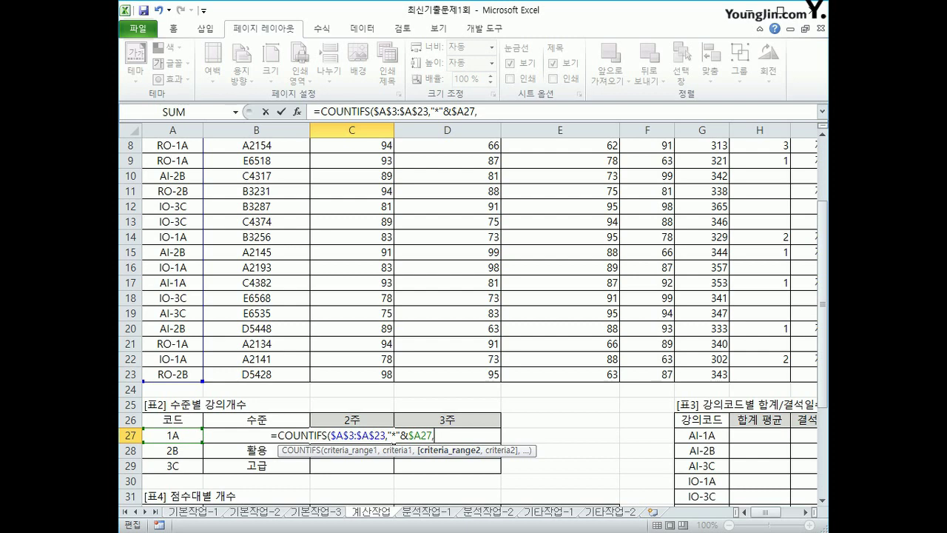
scroll(394, 438, up, 3)
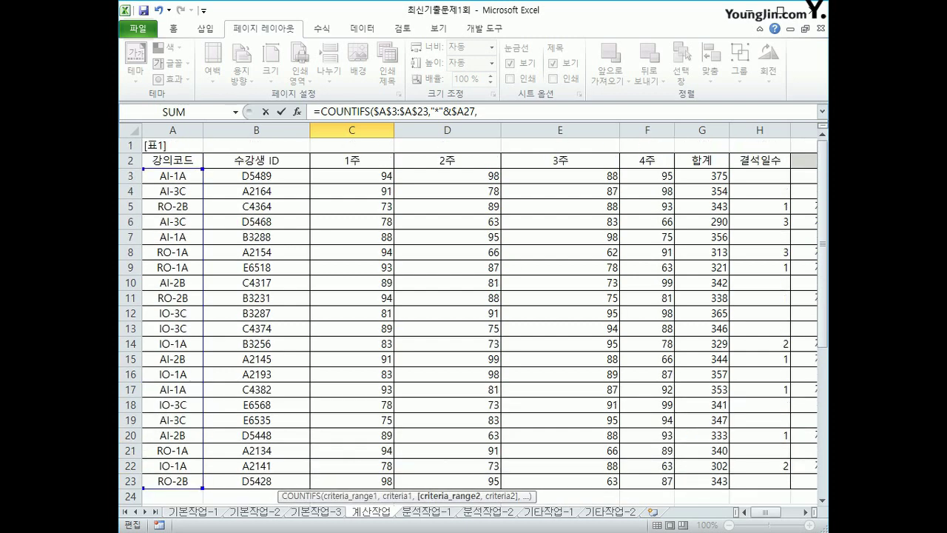
click(447, 177)
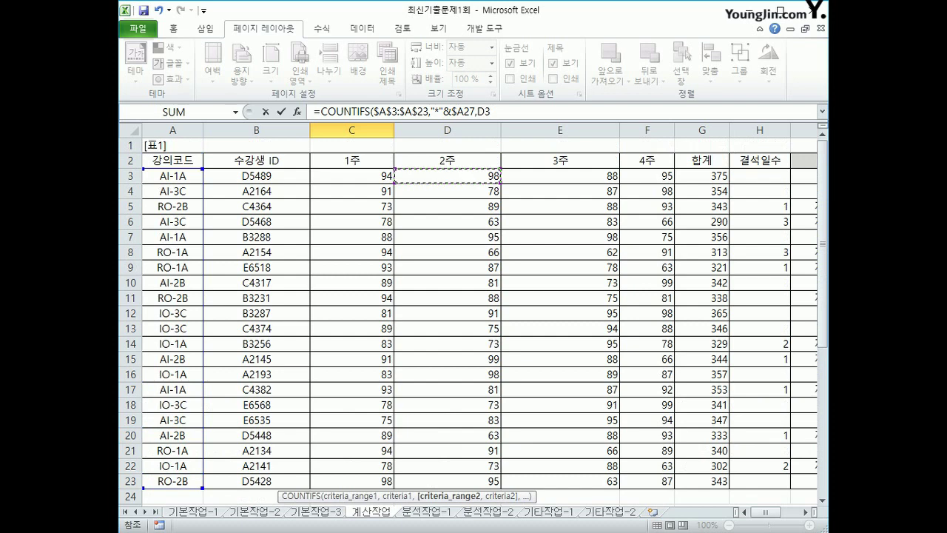
drag(492, 178, 496, 485)
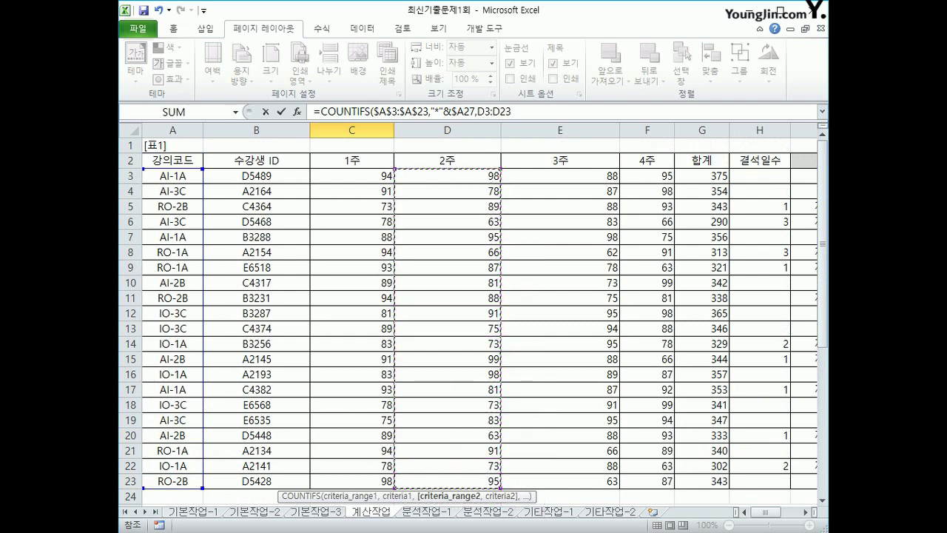
scroll(474, 318, down, 2)
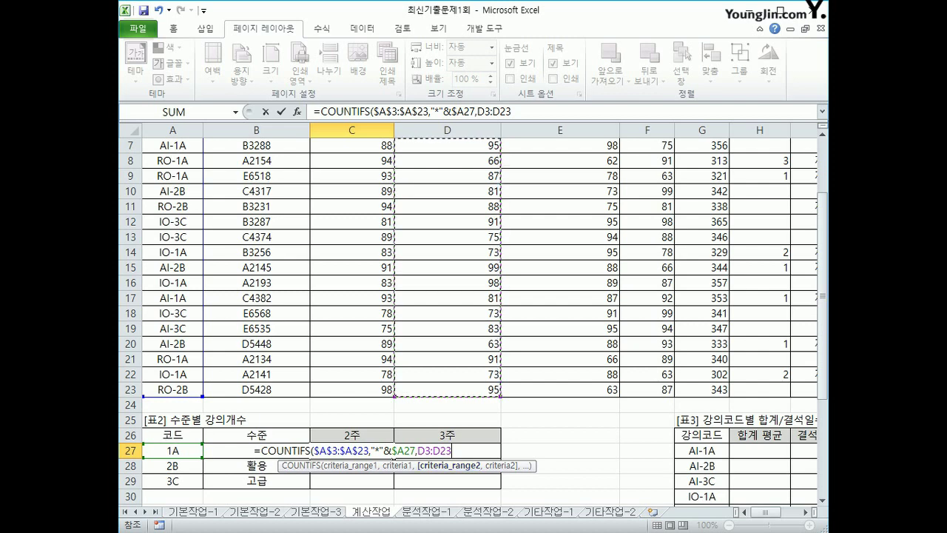
key(F4)
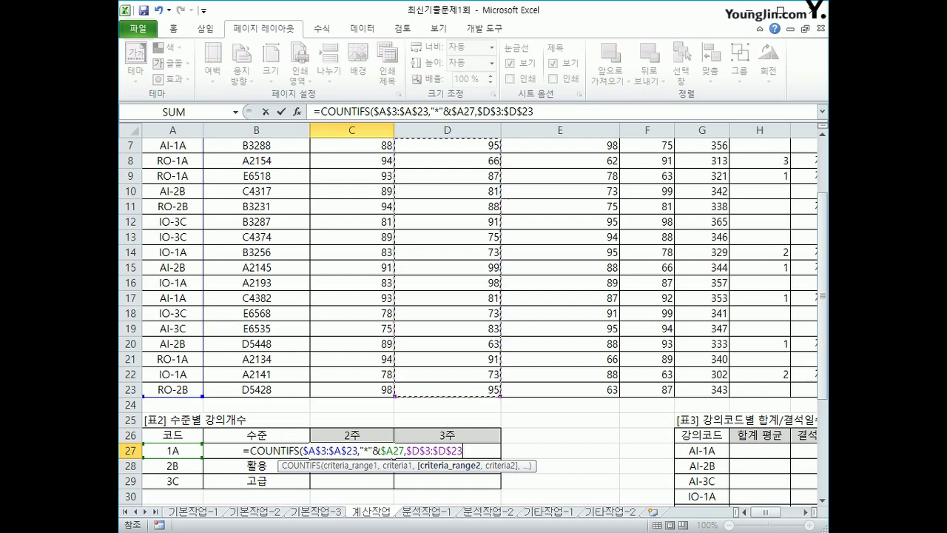
key(F4)
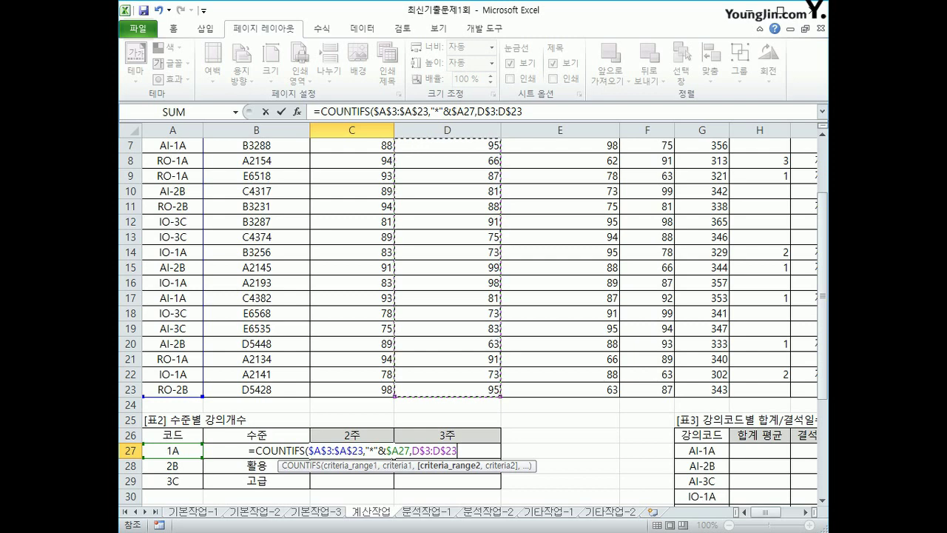
Step: Enter ">=90" as the second criterion of the C27 COUNTIFS formula and close the function
text(,)
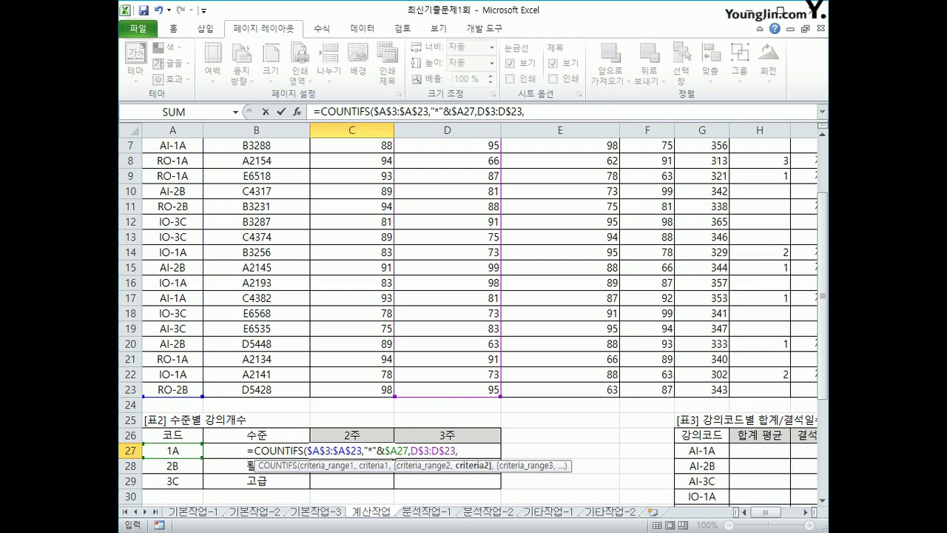
text(")
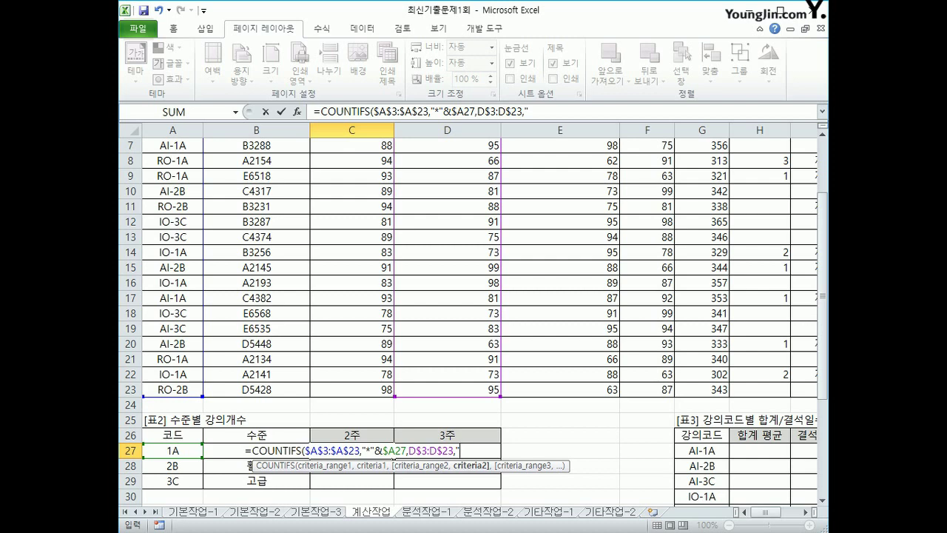
text(>=90)
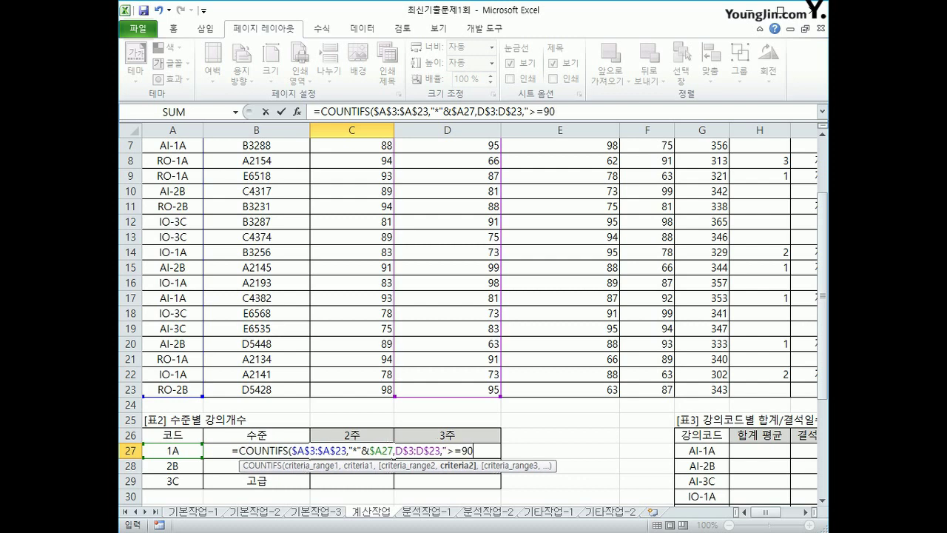
text(")
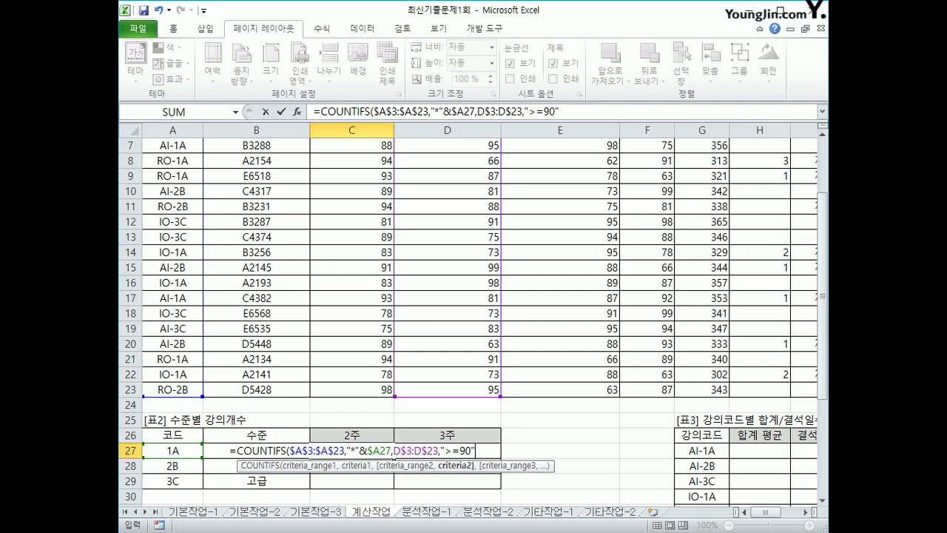
text())
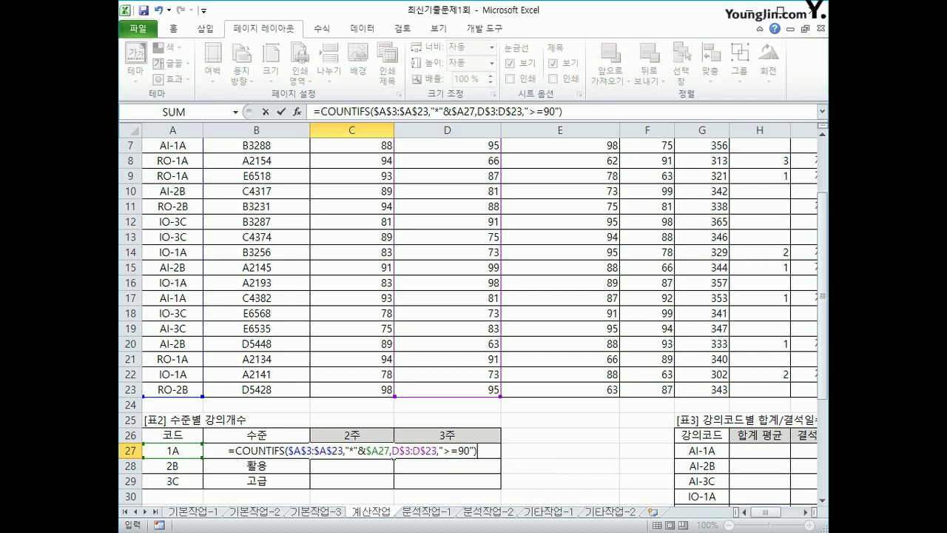
Step: Append &"명" to the C27 formula and fill it through C27:D29, covering 2주 and 3주 for all three codes
text(&)
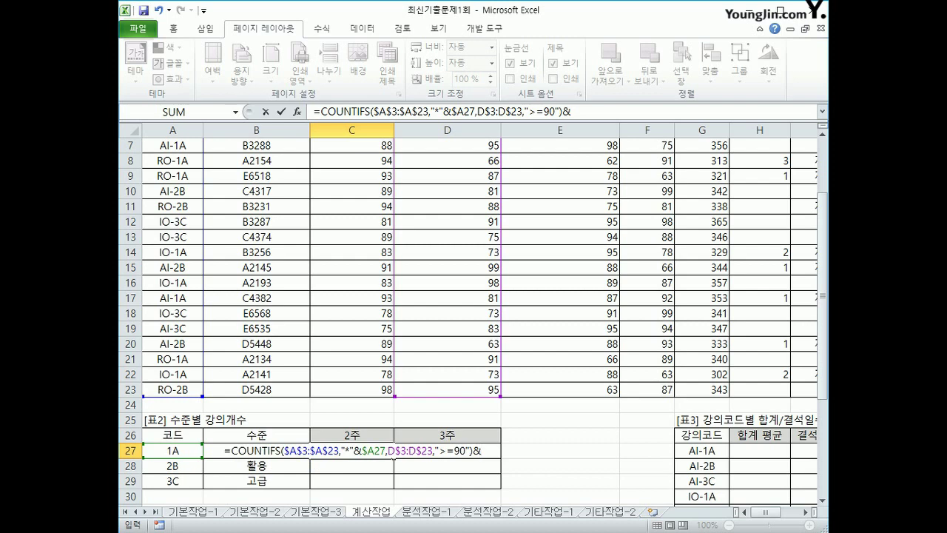
text(")
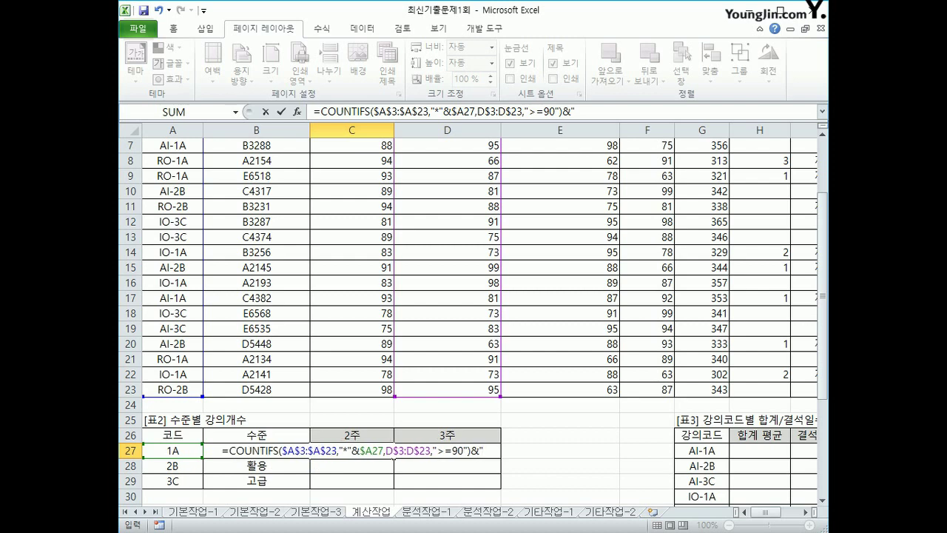
text(명")
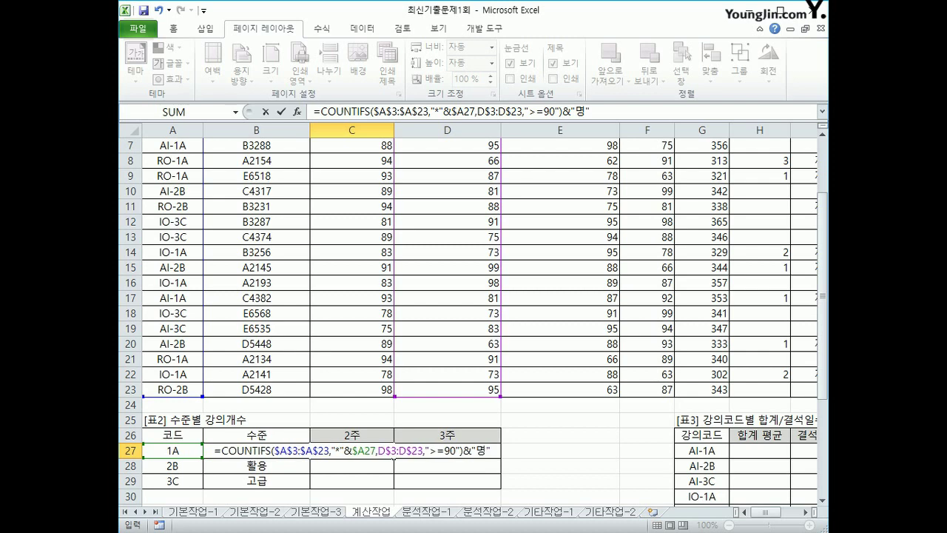
key(ctrl+Return)
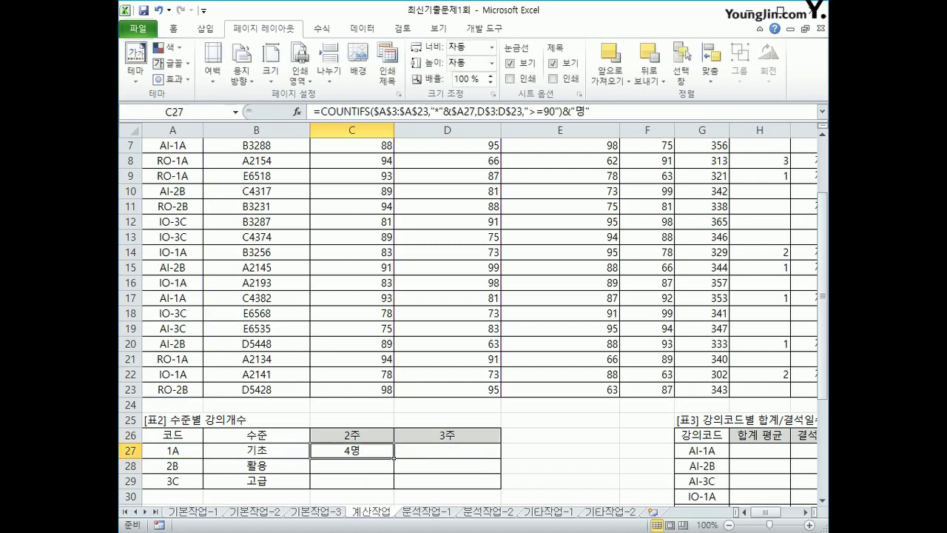
drag(394, 458, 459, 485)
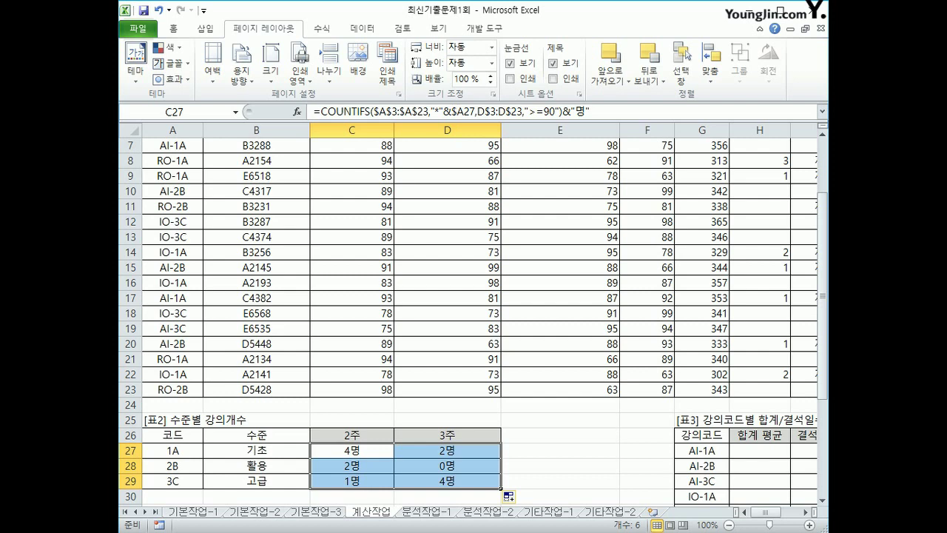
Step: Select H27, the 합계 평균 cell for lecture code AI-1A in [표3]
click(760, 450)
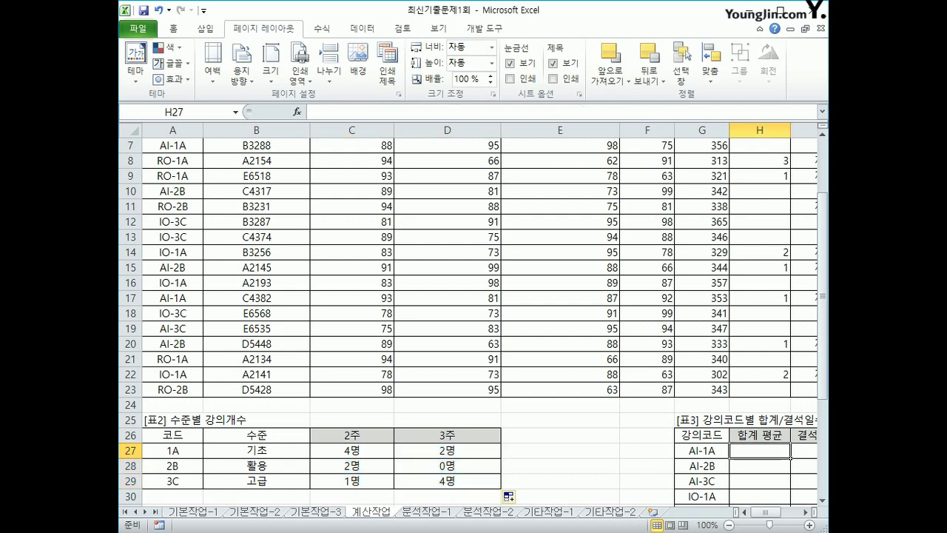
Step: Begin the 합계 평균 formula in cell H27 of 표3 with the nested functions =round(average(if(
scroll(474, 318, right, 2)
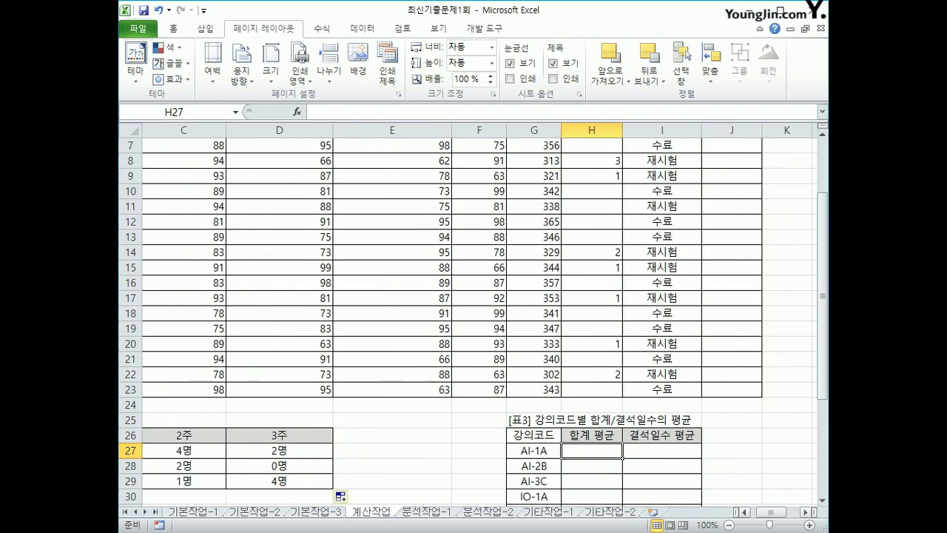
scroll(473, 318, down, 1)
scroll(474, 318, down, 1)
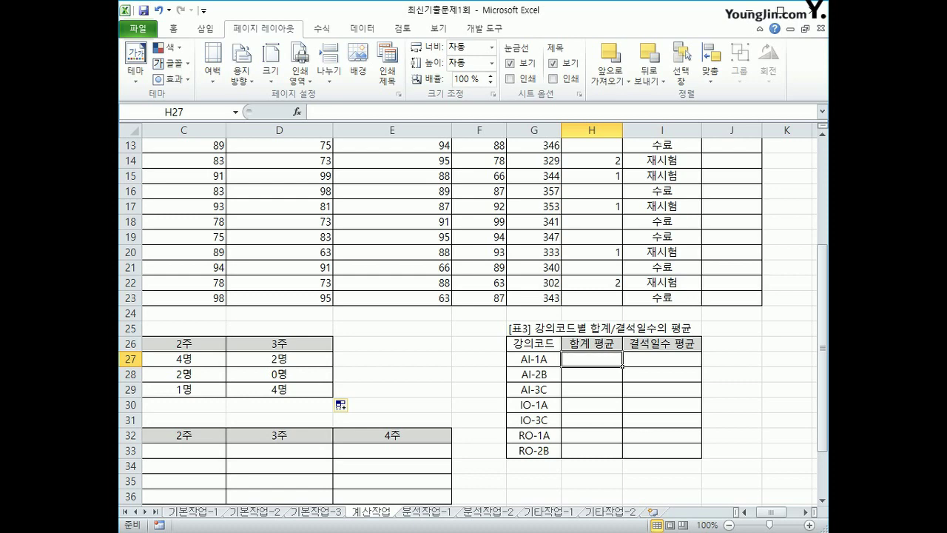
click(661, 358)
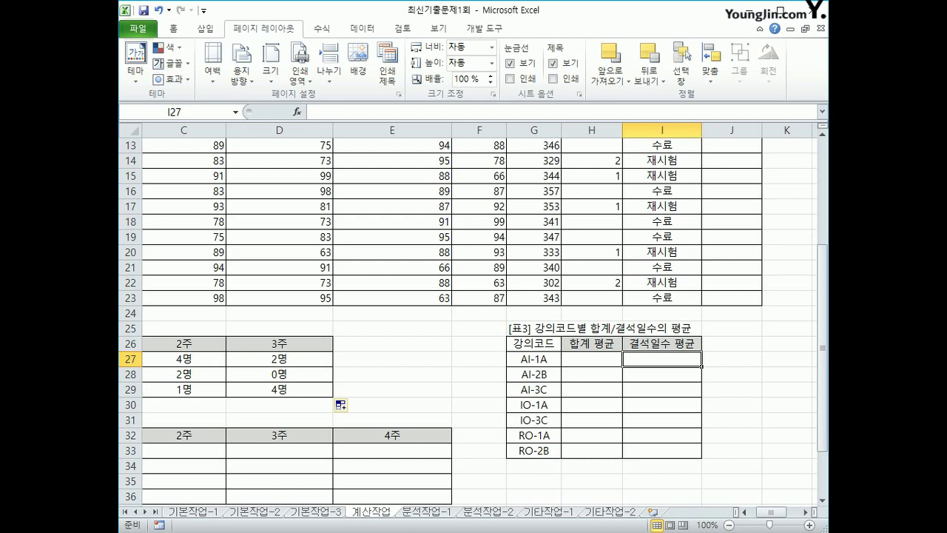
click(591, 359)
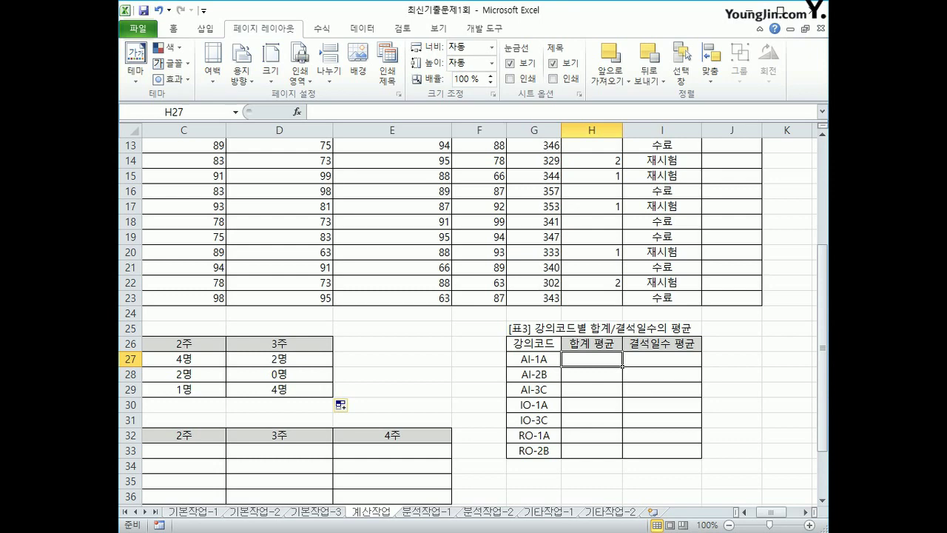
text(=ㄱ)
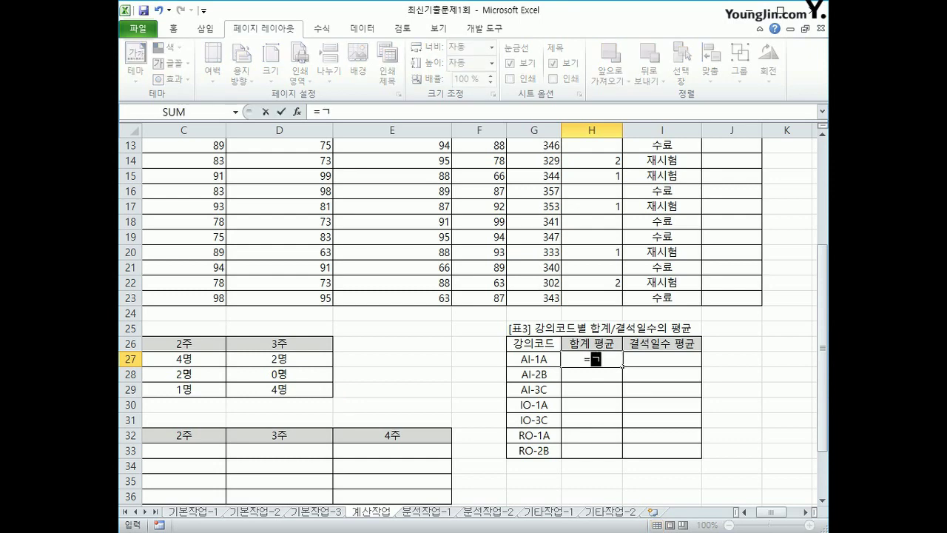
key(BackSpace)
key(Hangul)
text(round()
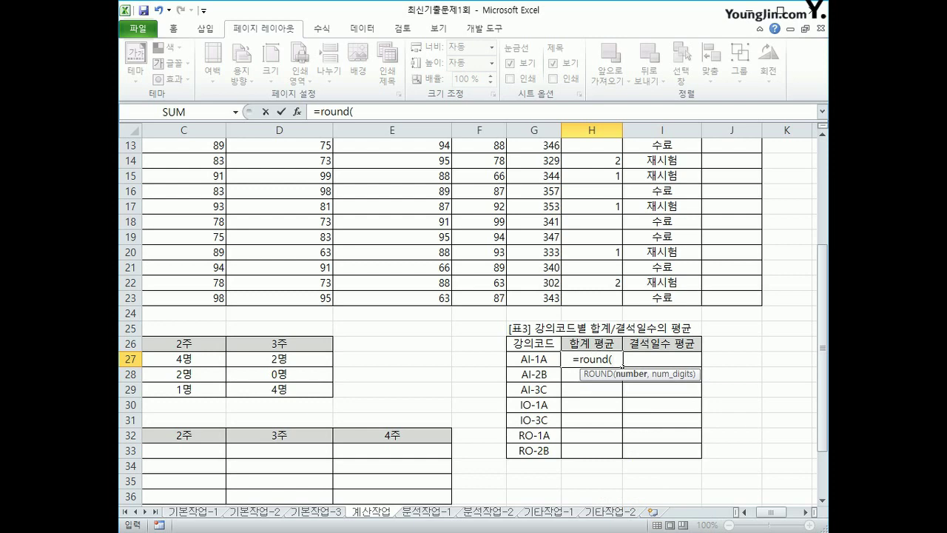
text(average)
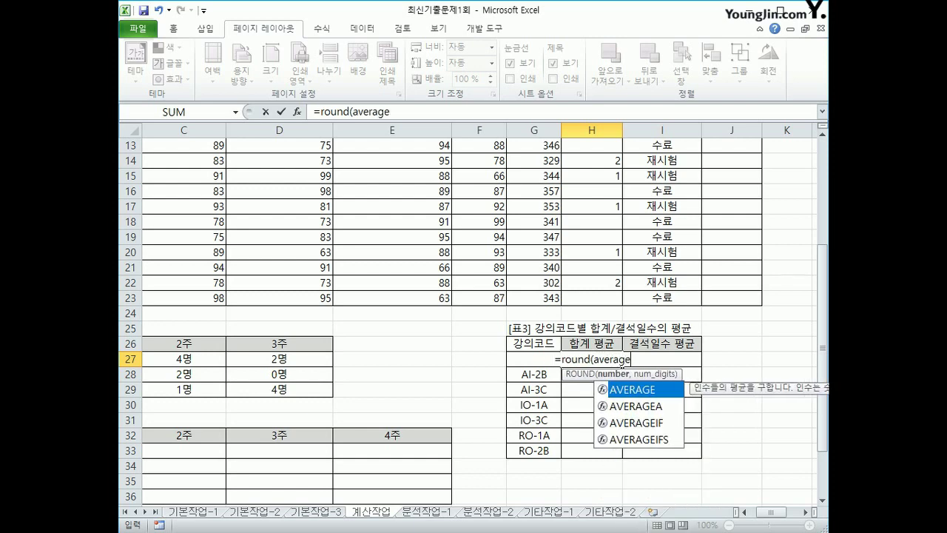
text(()
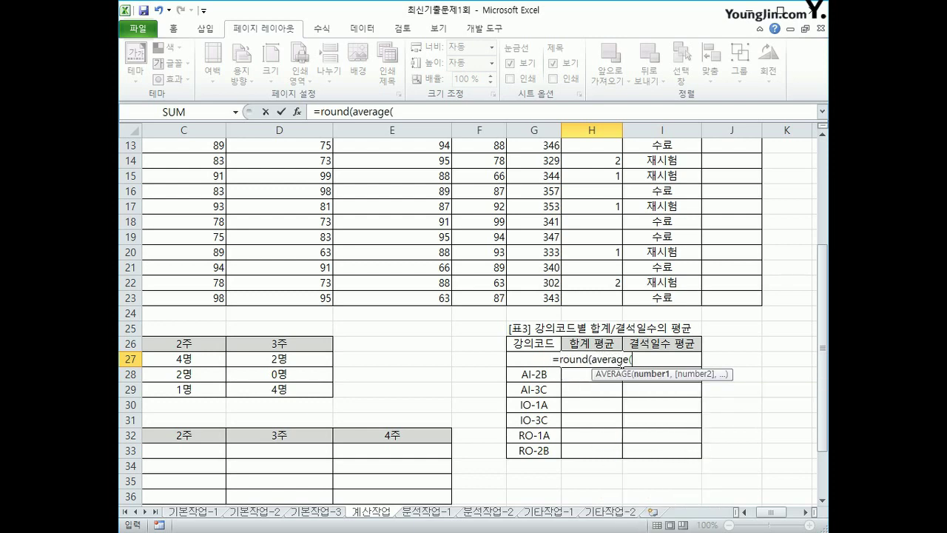
text(if()
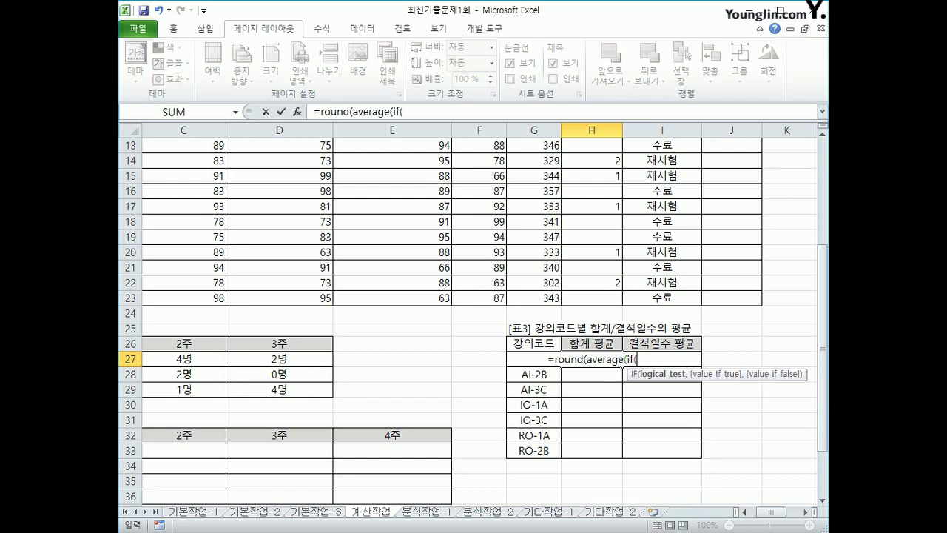
Step: Add the IF condition $A$3:$A$23=$G27 to compare the 강의코드 column of 표1 with the code in 표3
scroll(622, 368, up, 4)
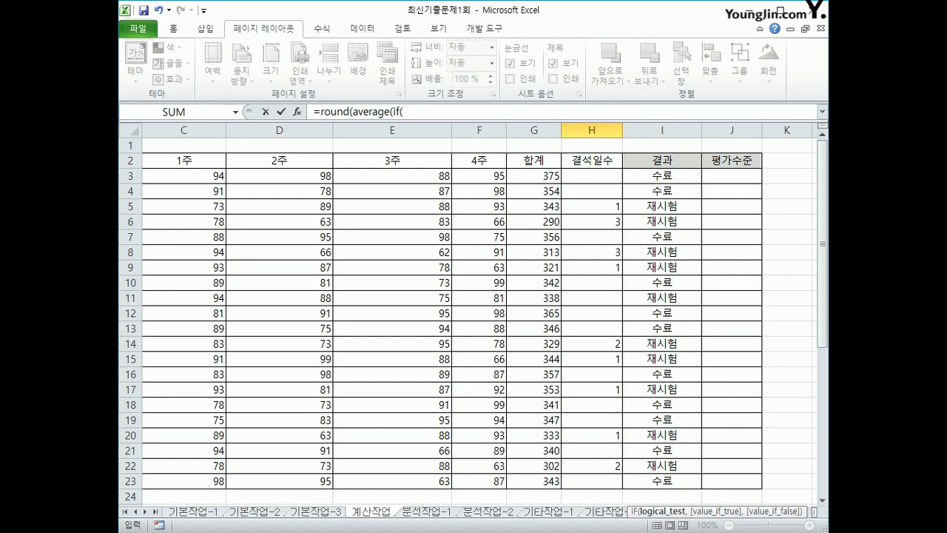
scroll(622, 368, down, 4)
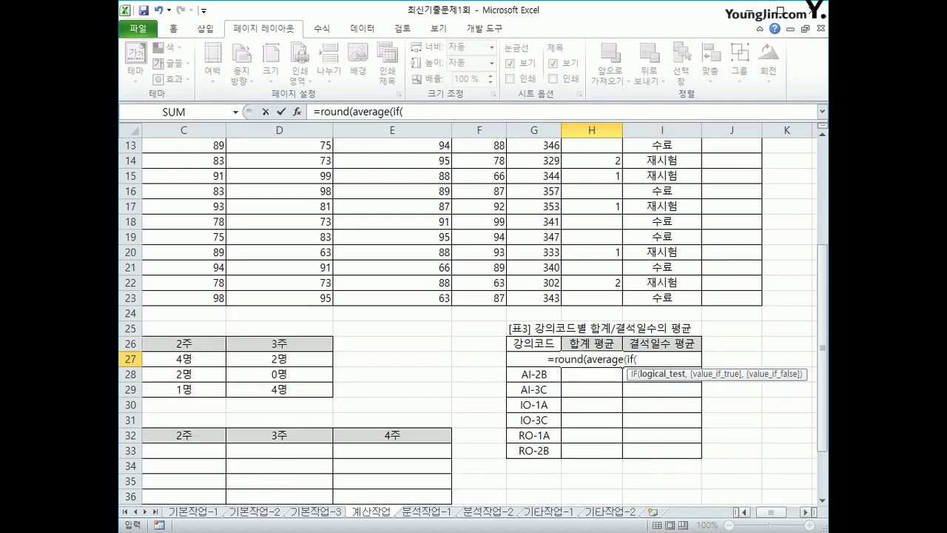
scroll(621, 368, left, 2)
scroll(622, 367, up, 4)
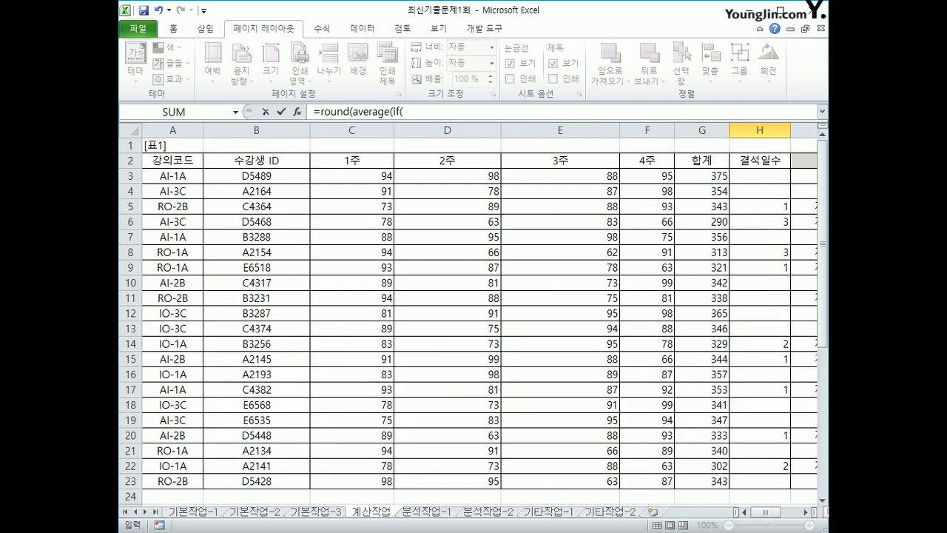
drag(172, 176, 185, 481)
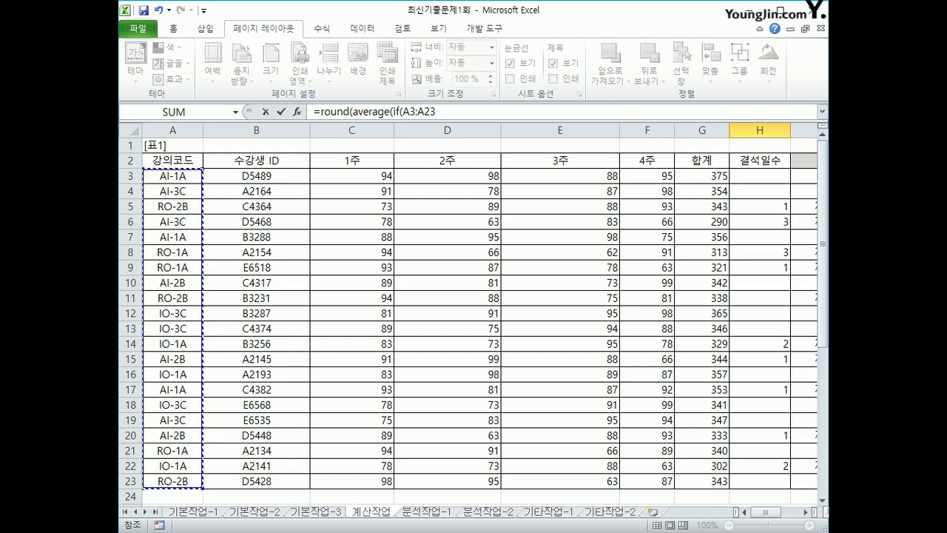
key(F4)
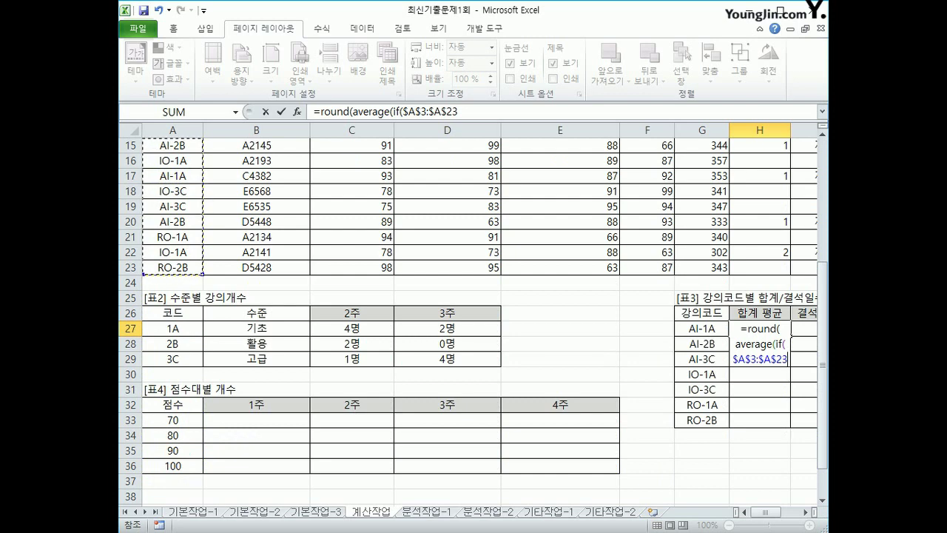
text(=)
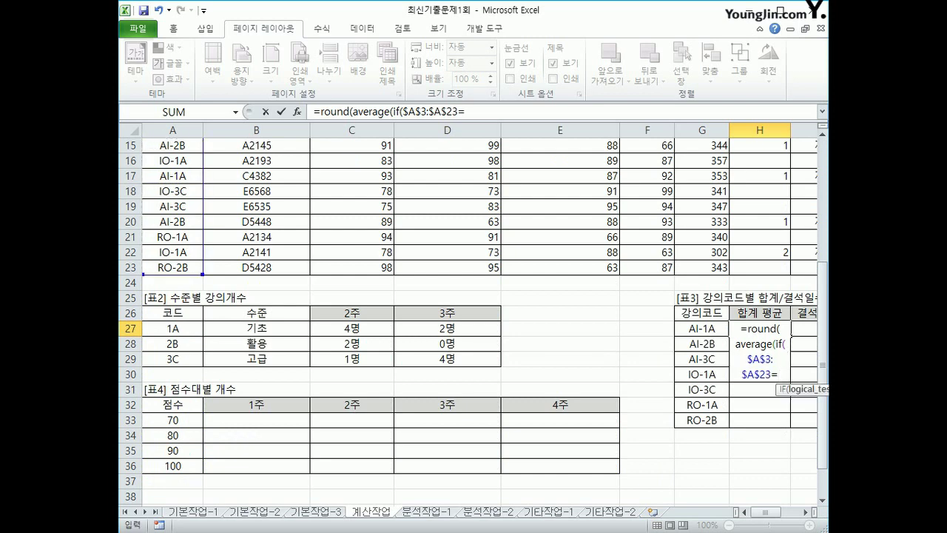
click(701, 328)
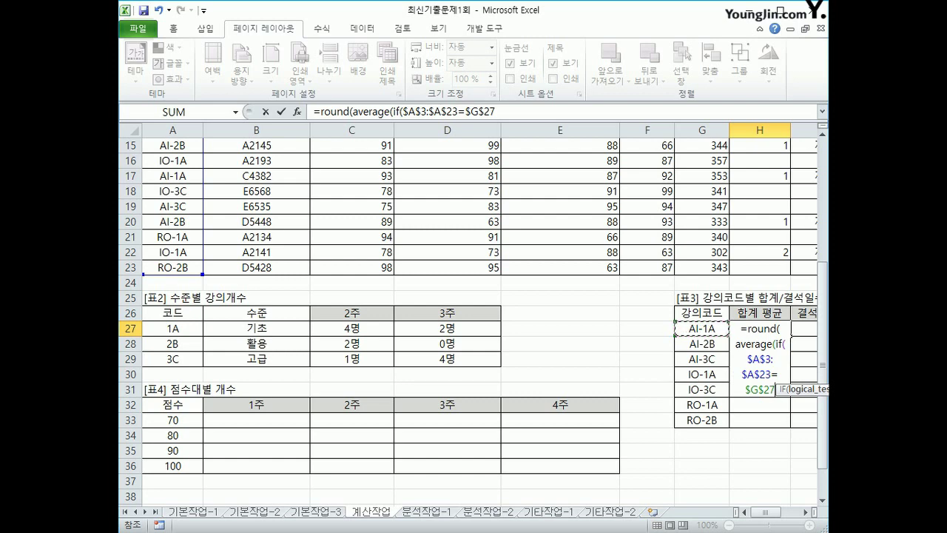
key(F4)
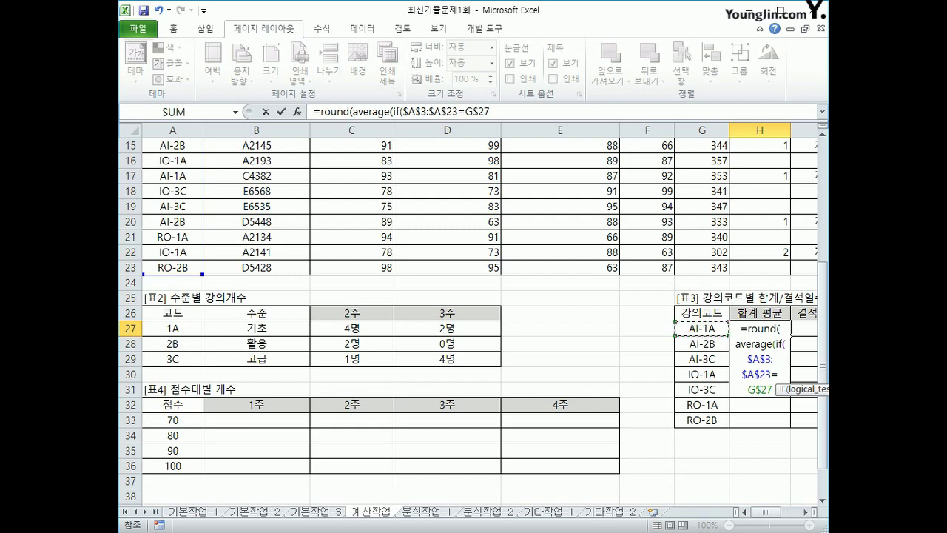
key(F4)
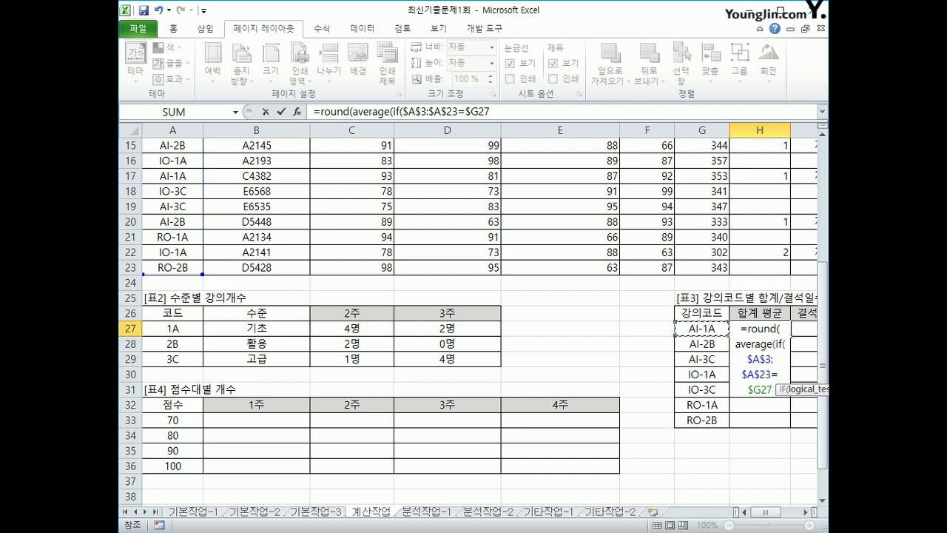
text(,)
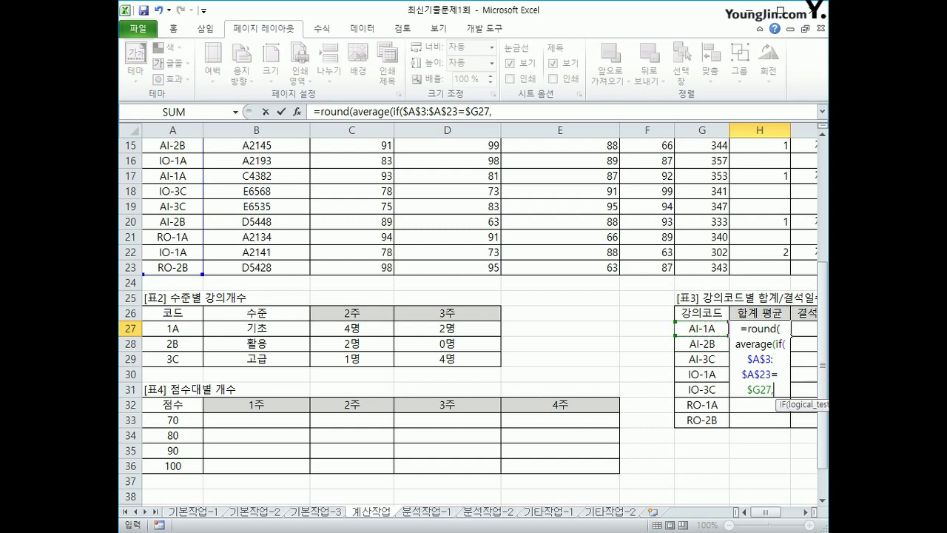
Step: Supply the 합계 range G$3:G$23 as the IF function's true value and close the IF and AVERAGE functions
scroll(474, 319, up, 5)
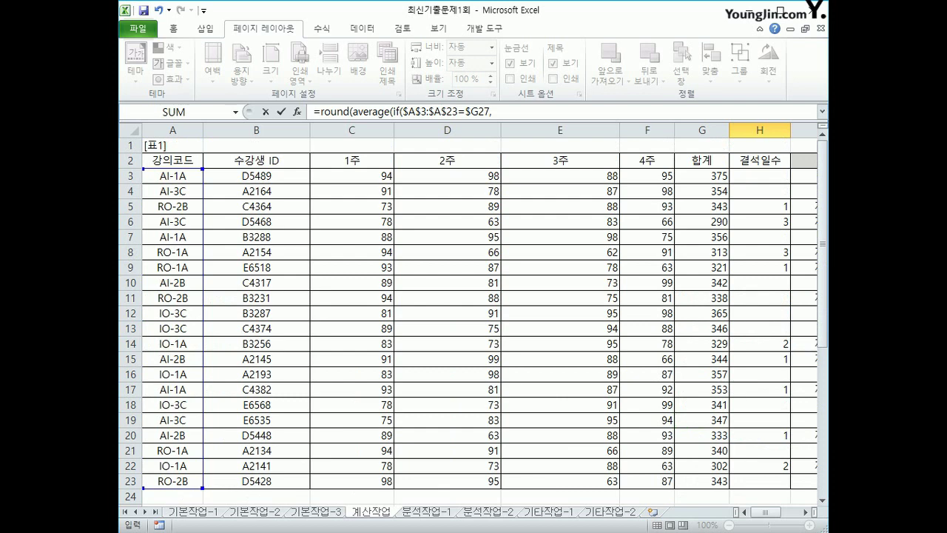
drag(710, 176, 716, 487)
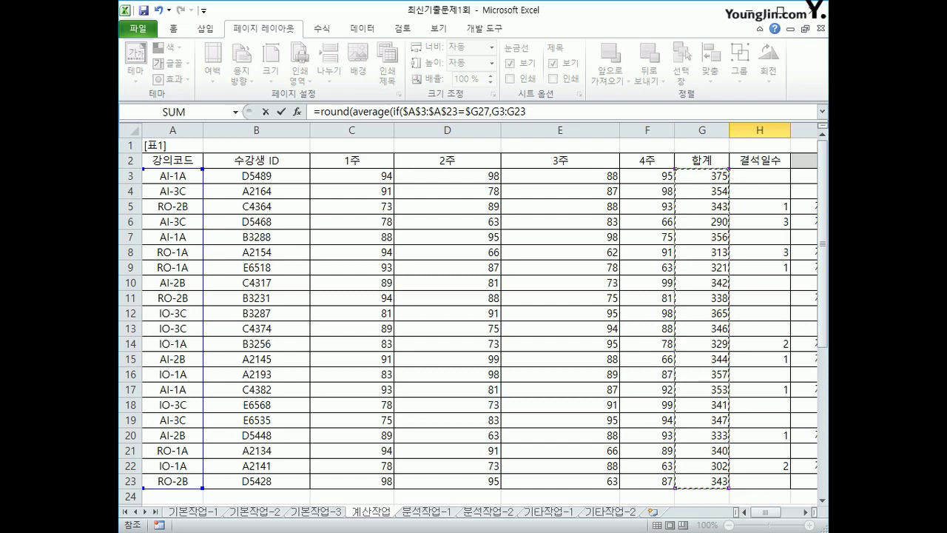
key(F4)
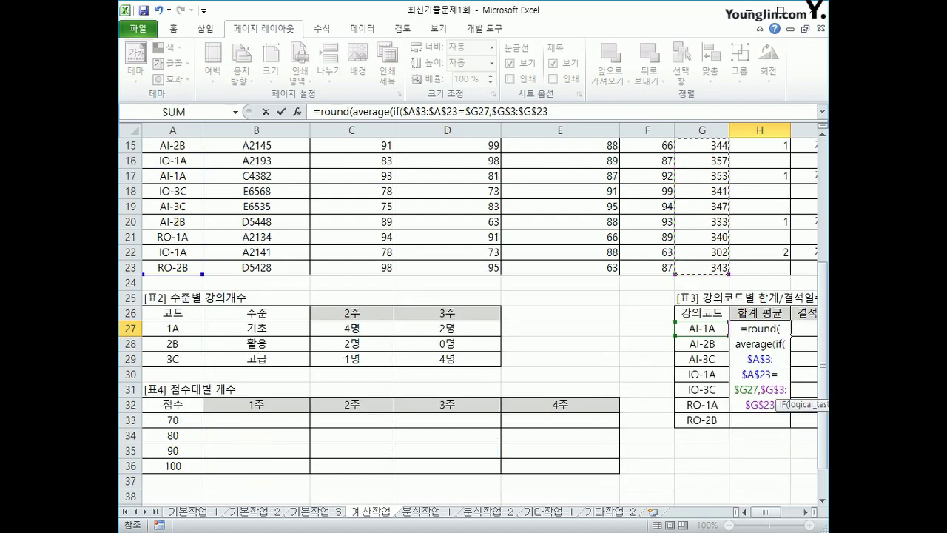
key(F4)
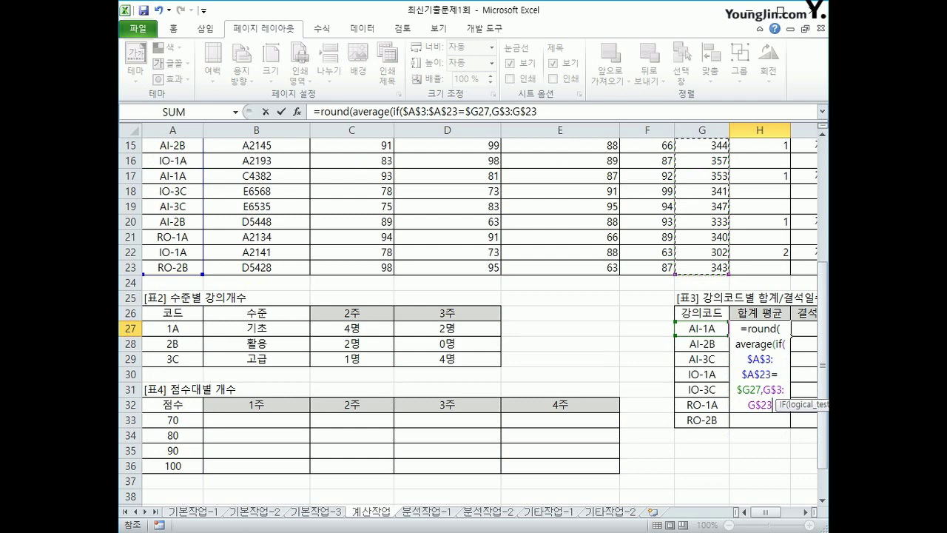
text())
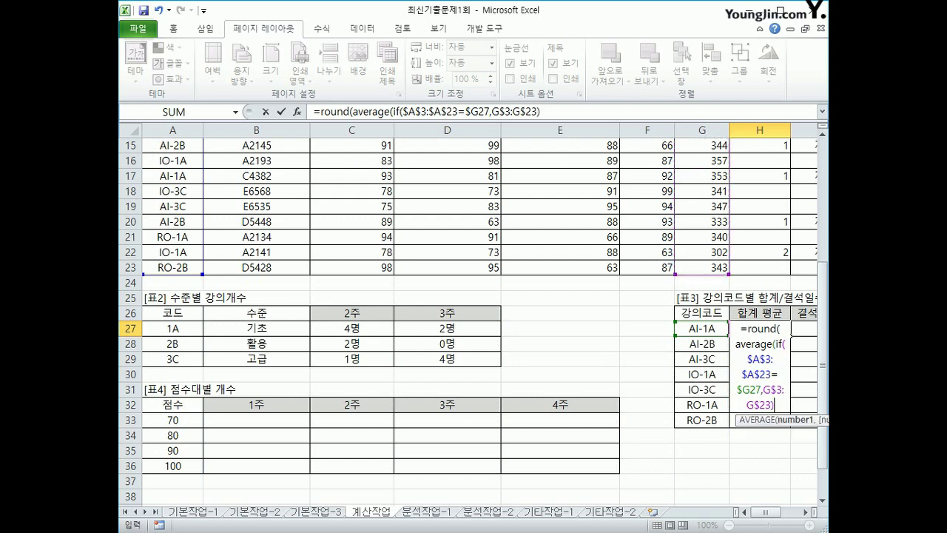
text())
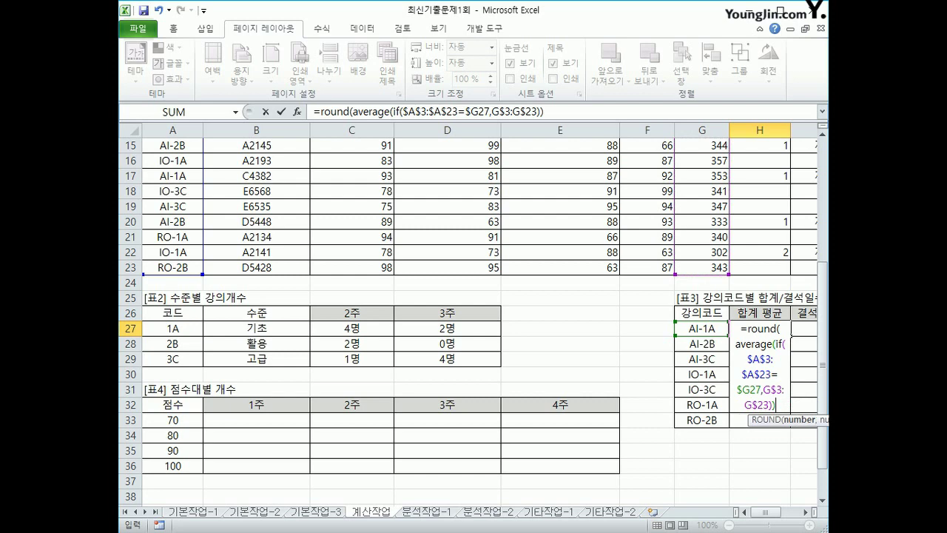
Step: Complete the ROUND formula with 1 decimal place as an array formula and fill it through H27:I33
text(,1)
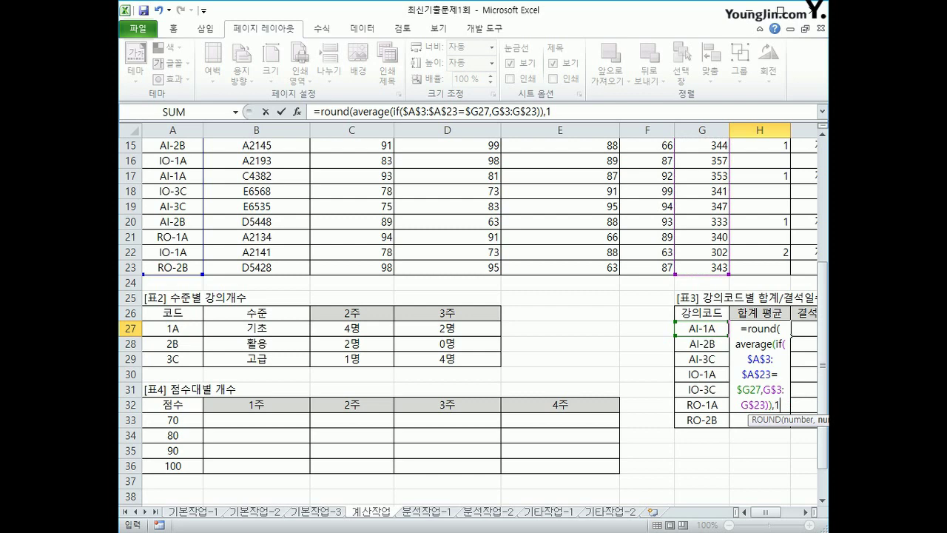
text())
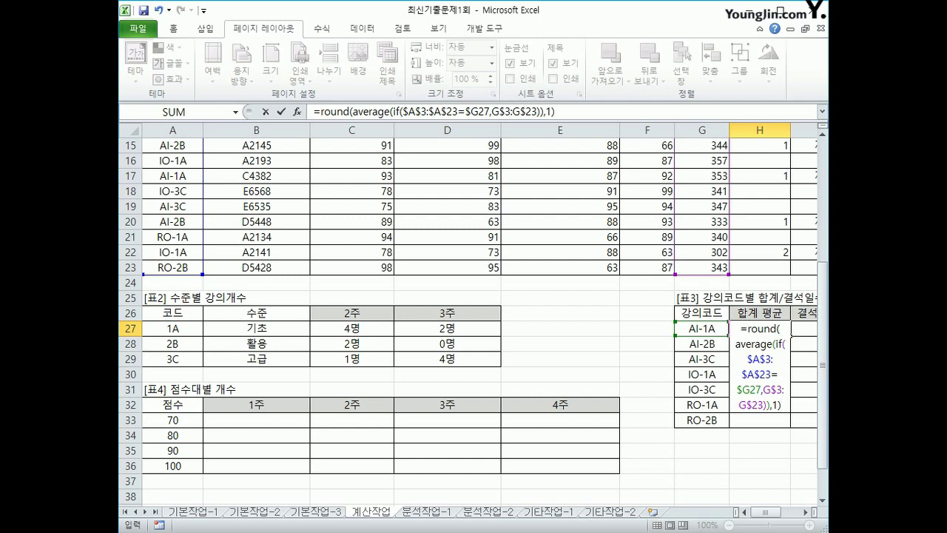
key(ctrl+shift+Return)
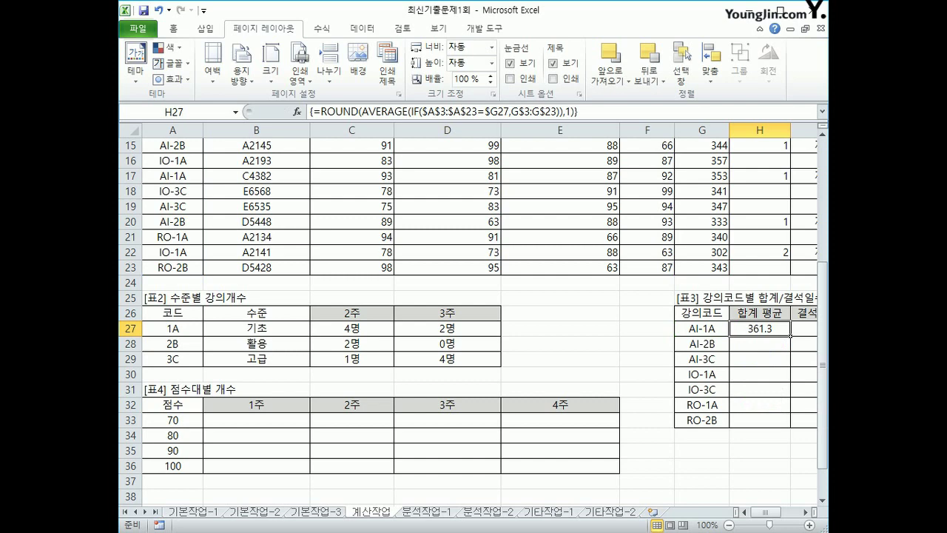
drag(791, 335, 666, 424)
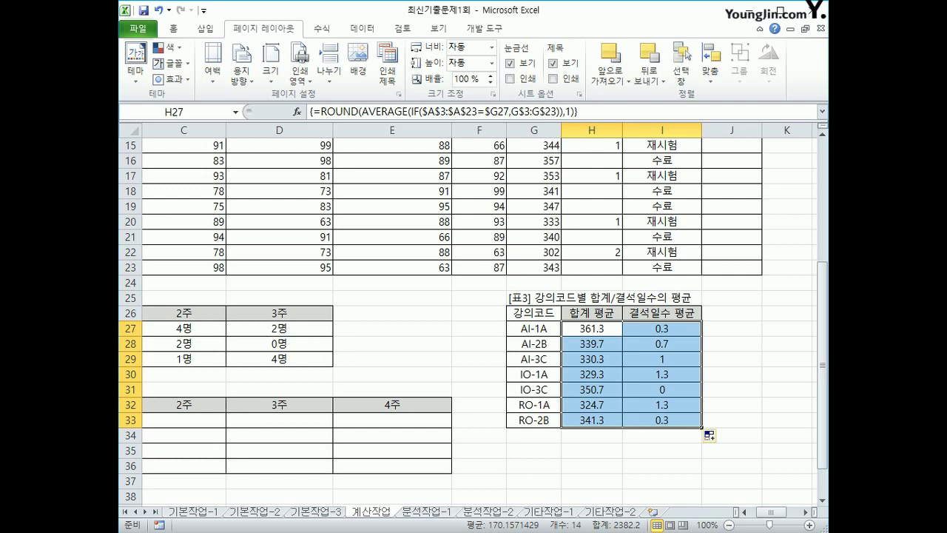
Step: Begin an array formula across B33:B36, the 1주 column of 표4, with =rept(
drag(770, 512, 747, 511)
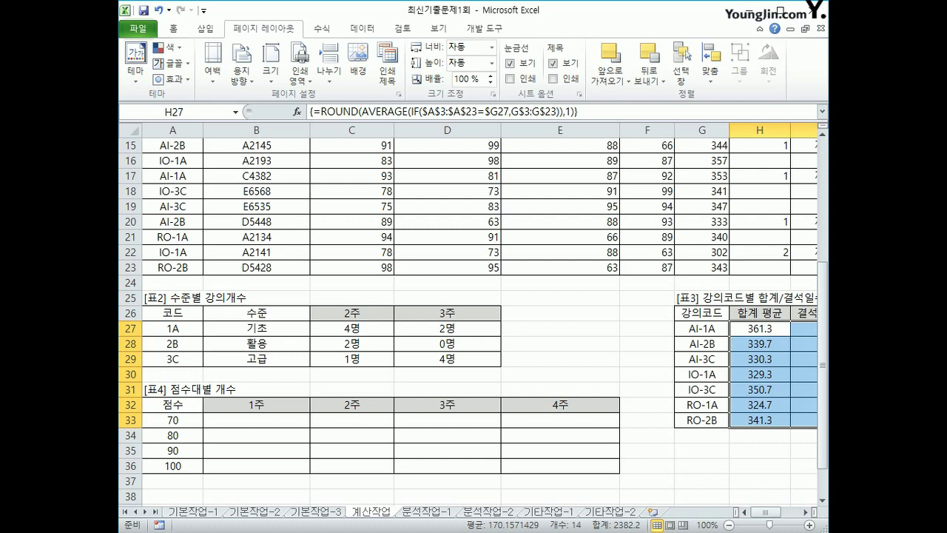
drag(256, 420, 560, 466)
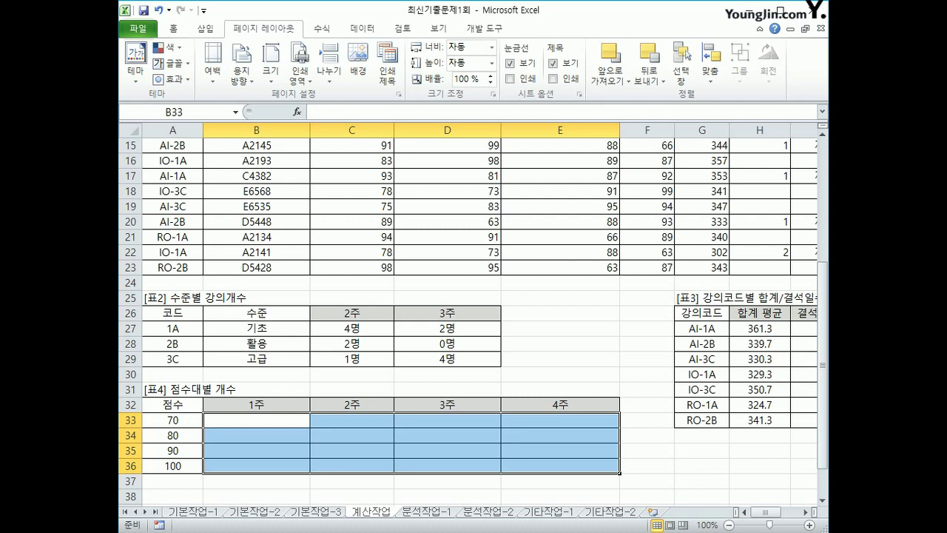
drag(173, 420, 173, 466)
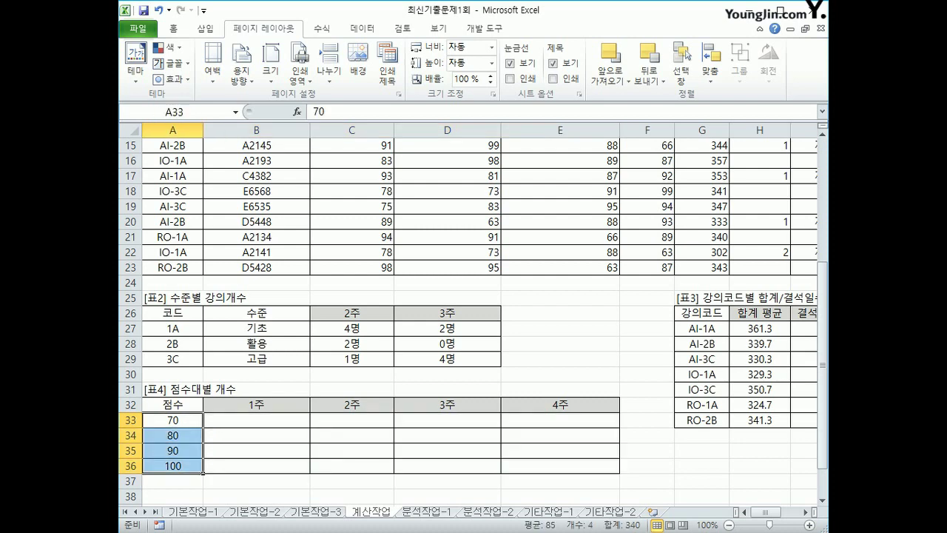
click(256, 420)
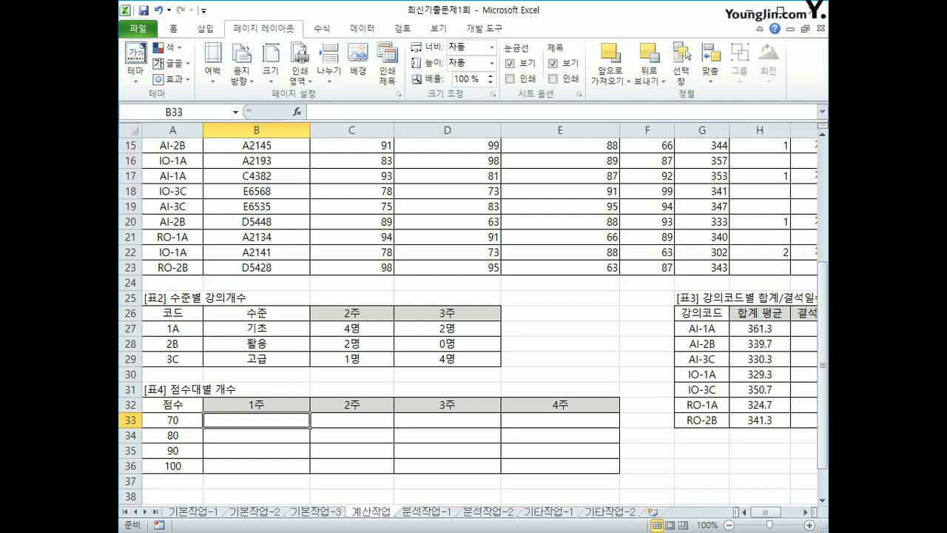
drag(256, 419, 256, 465)
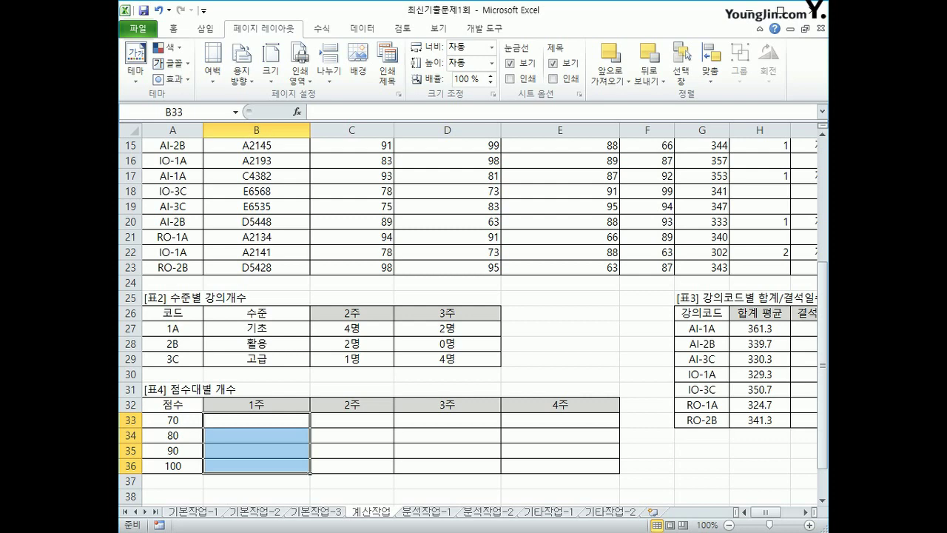
text(=)
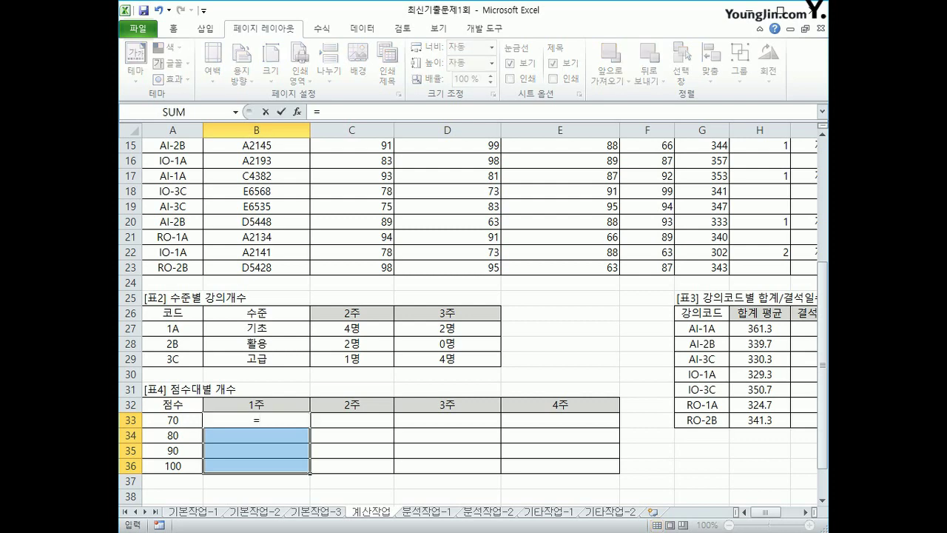
text(re)
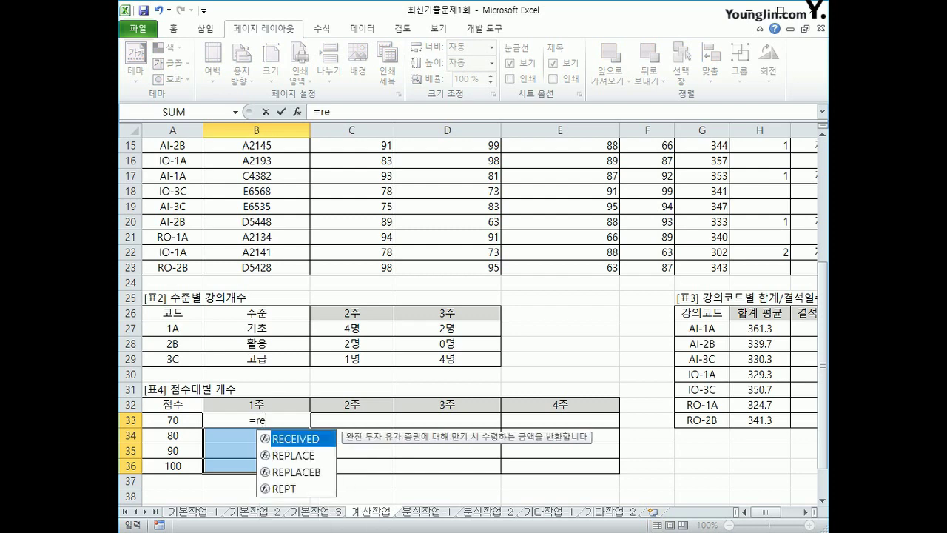
text(pt)
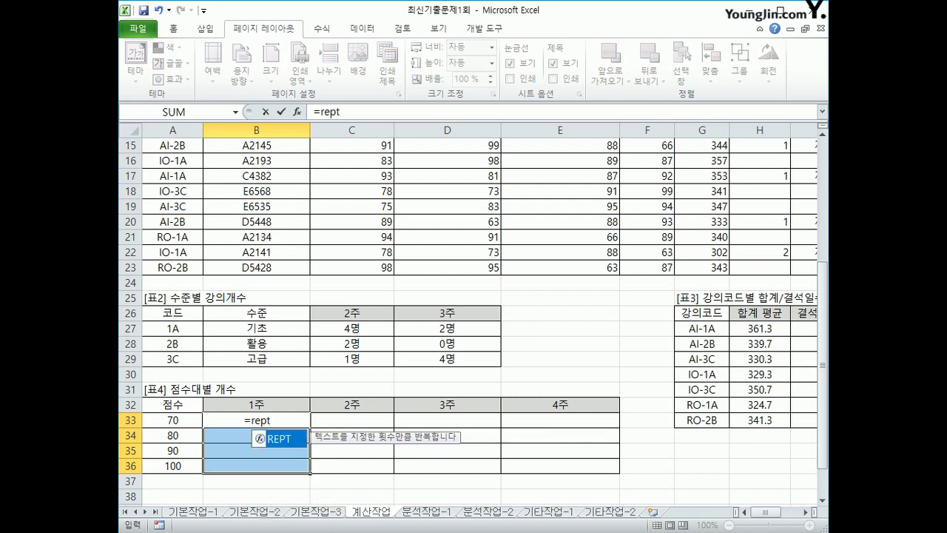
text(()
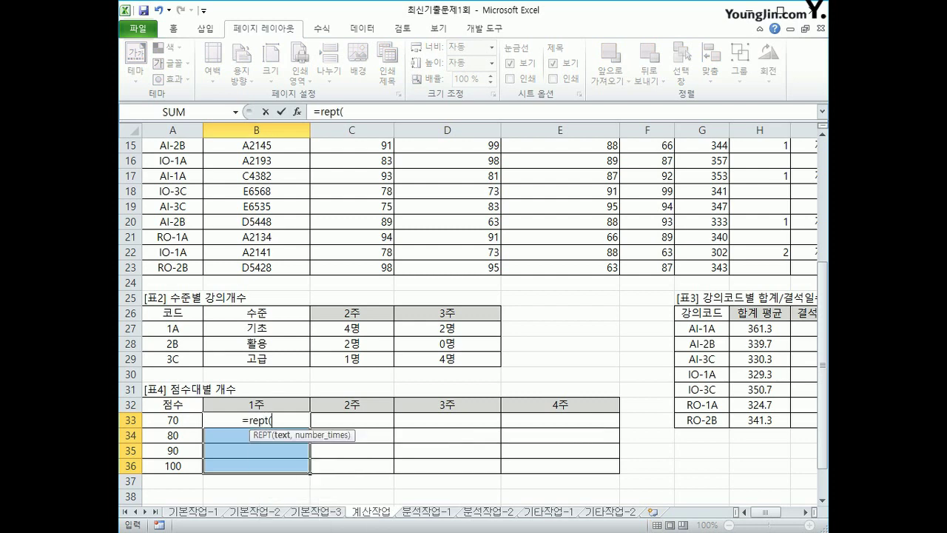
Step: Enter the special character "★" in quotes as the text that REPT repeats
text(")
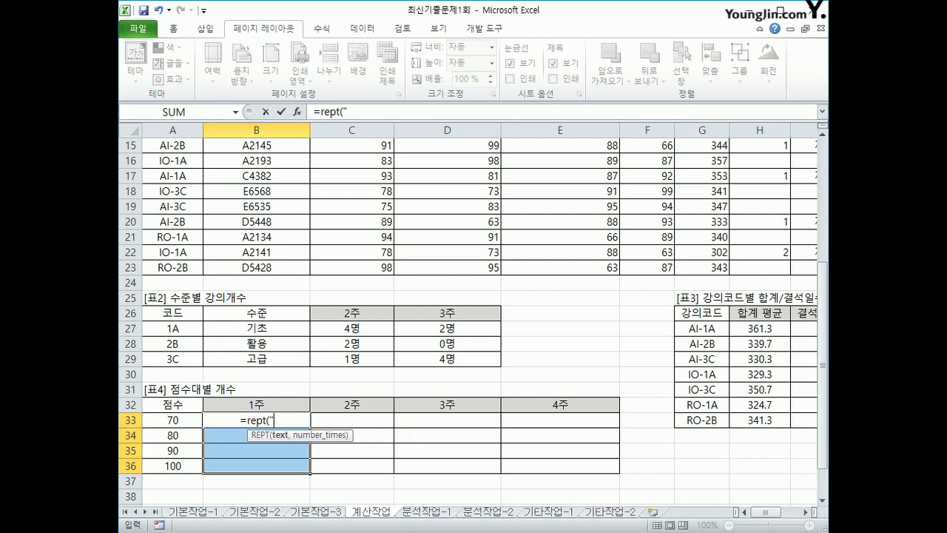
text(ㅁ)
key(Hangul_Hanja)
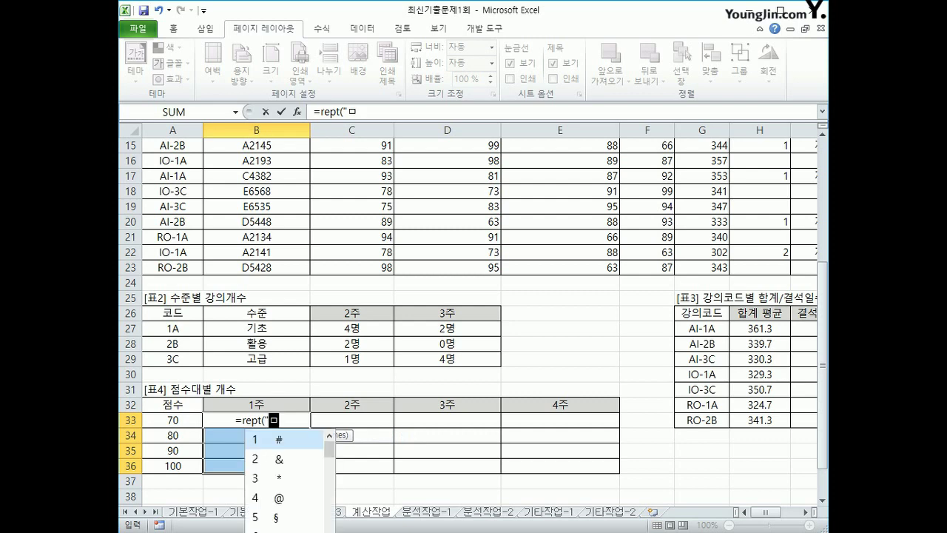
scroll(474, 318, down, 1)
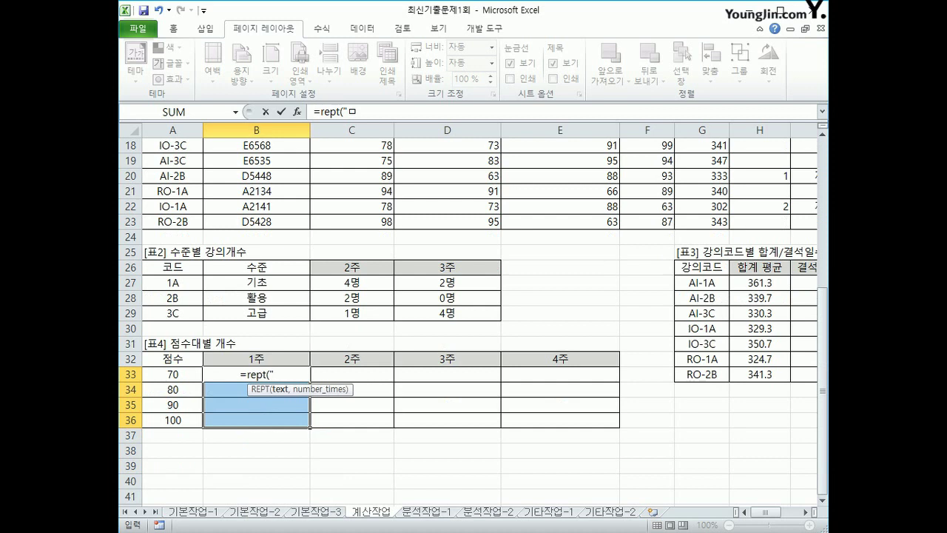
key(Hangul_Hanja)
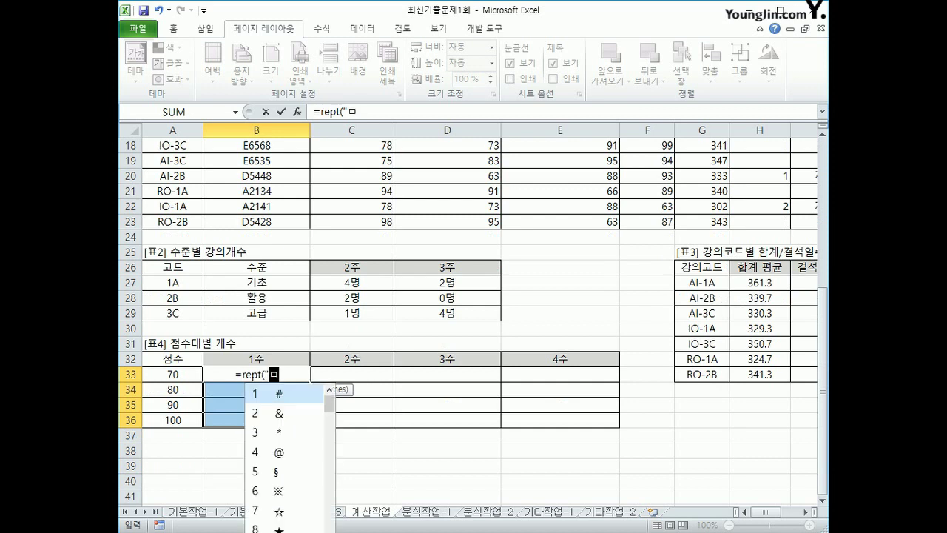
key(Down)
key(Down)
key(Down)
key(Down)
key(Down)
key(Down)
key(Down)
key(Down)
key(Down)
key(Down)
key(Down)
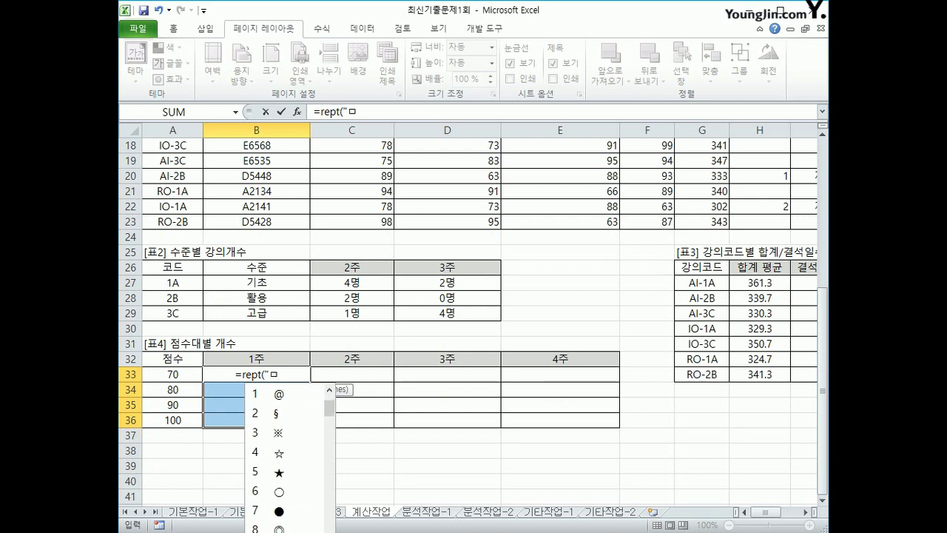
key(Down)
key(Return)
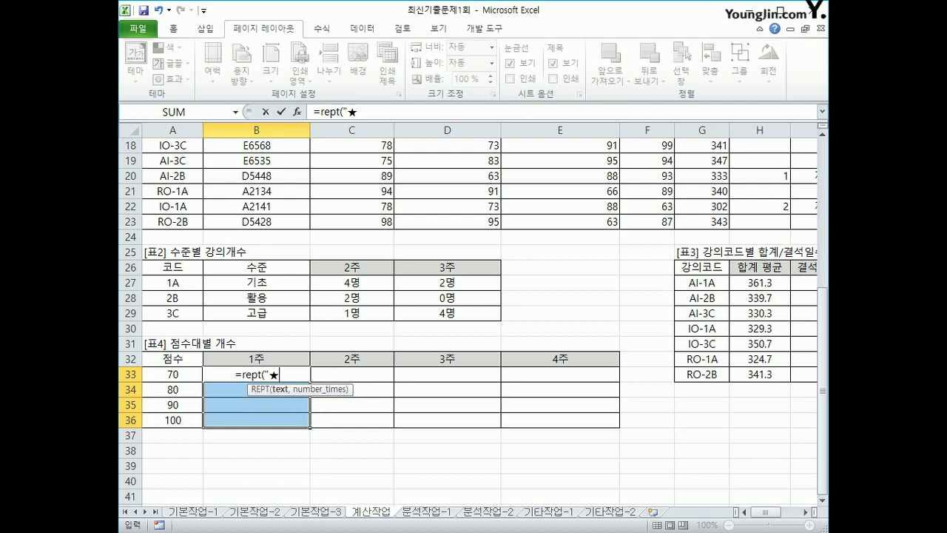
text(")
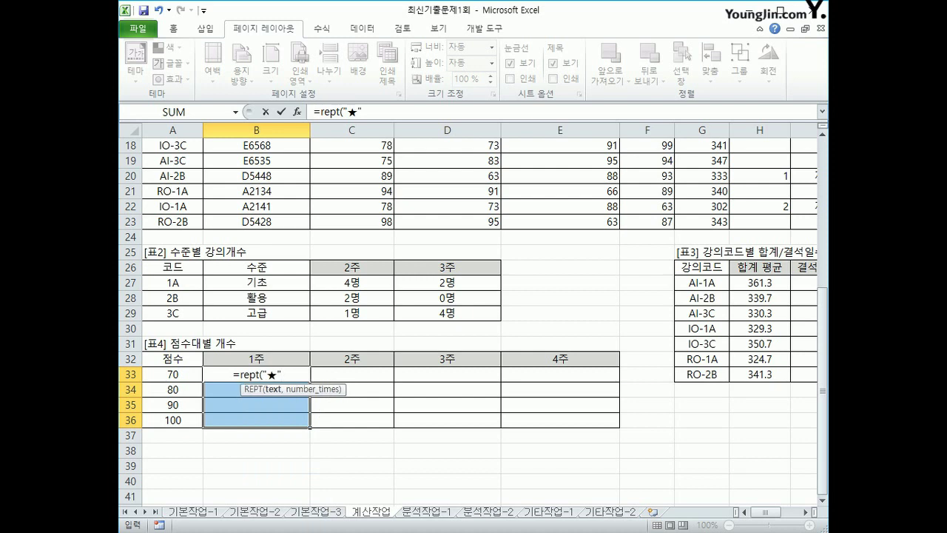
text(,)
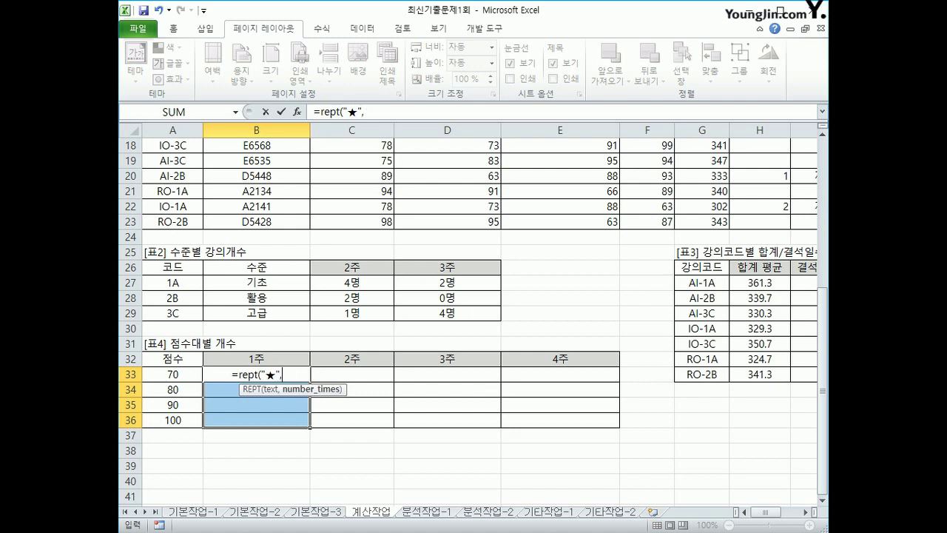
Step: Nest the FREQUENCY function as the number_times argument of REPT
text(re)
key(BackSpace)
key(BackSpace)
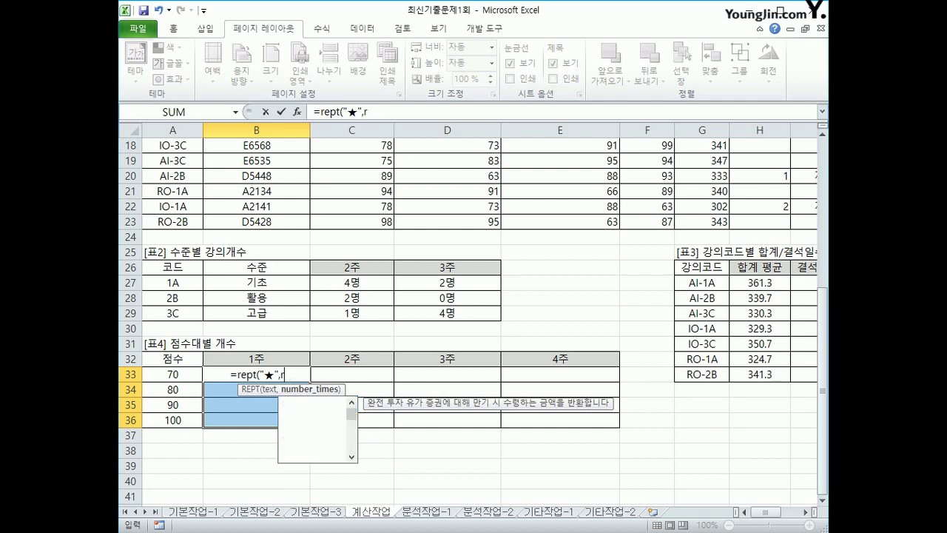
text(fr)
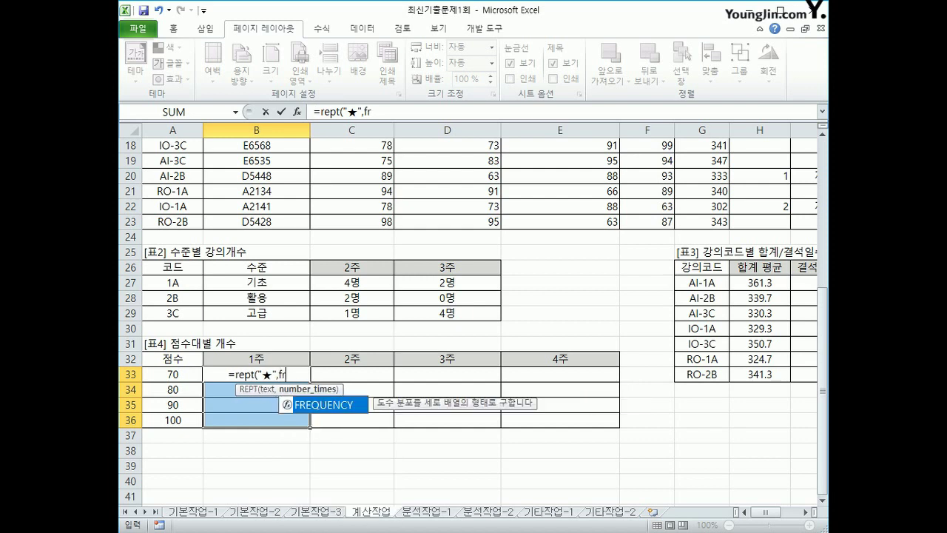
key(Tab)
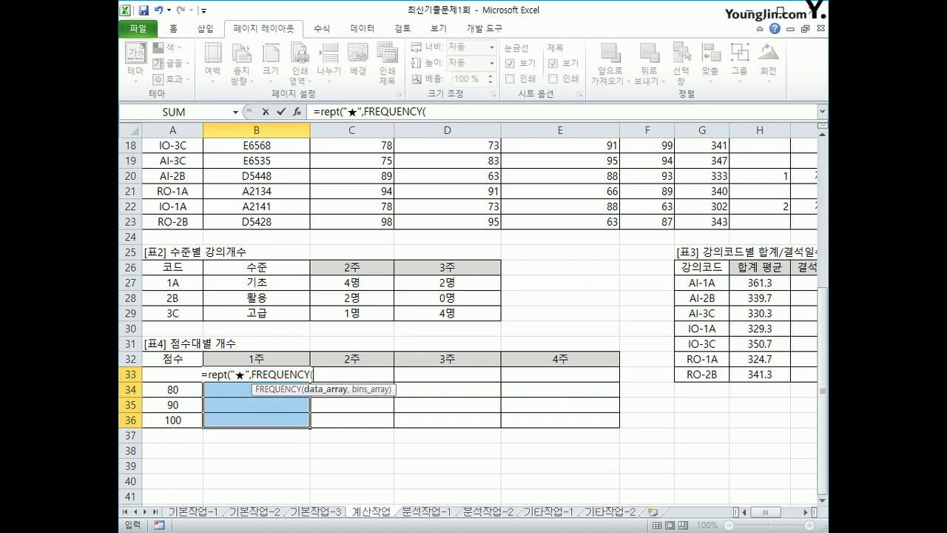
Step: Supply the 1주 scores of 표1, C3:C23, as FREQUENCY's data array
scroll(473, 296, up, 2)
scroll(474, 311, up, 4)
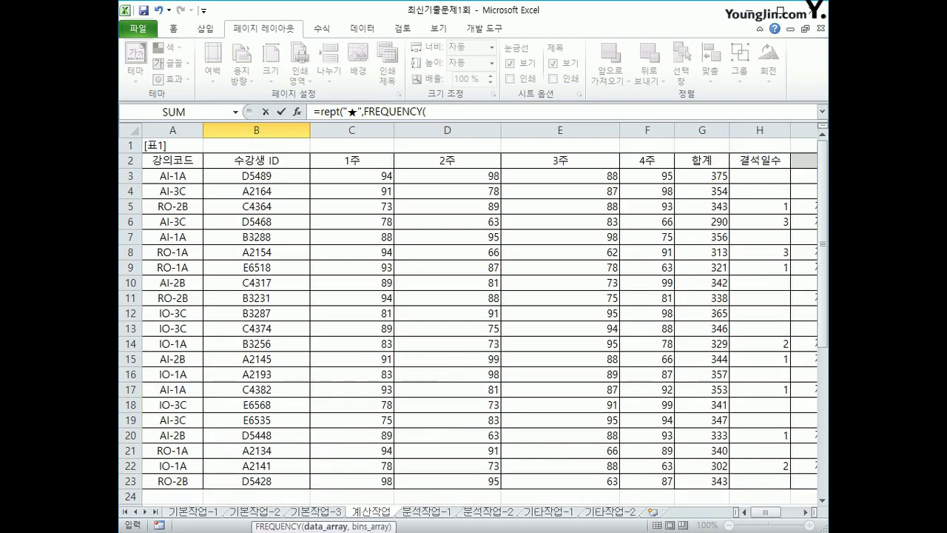
click(351, 176)
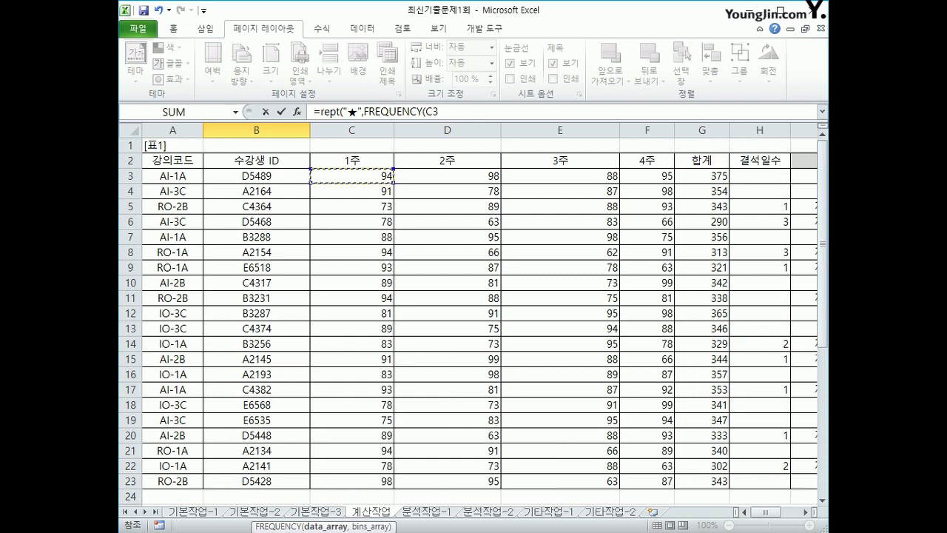
drag(351, 177, 387, 485)
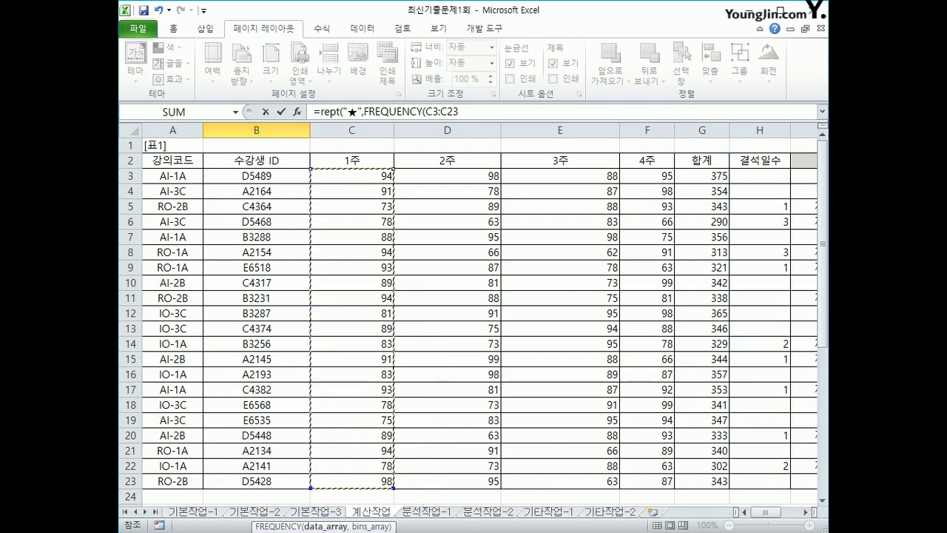
text(,)
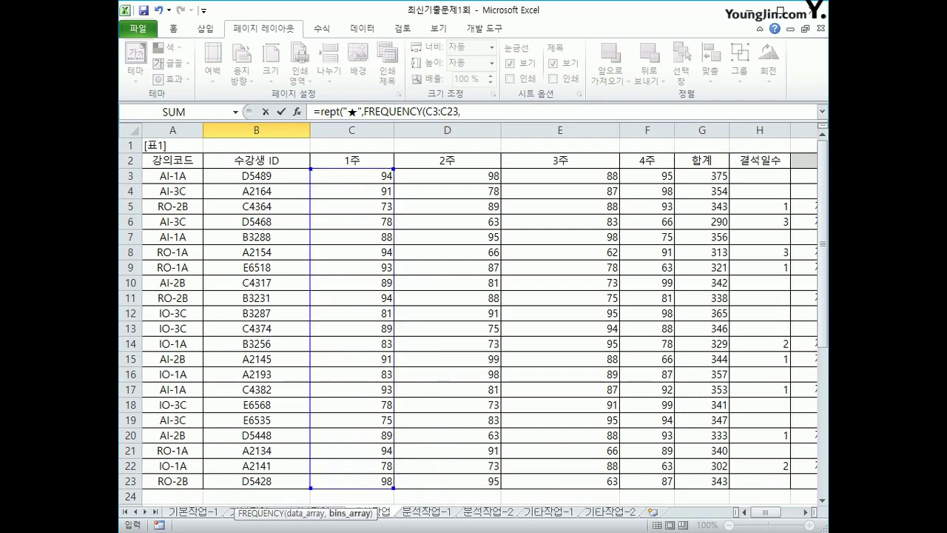
Step: Supply the 점수 cells of 표4 as FREQUENCY's bins array with the absolute reference $A$33:$A$36
scroll(474, 319, down, 6)
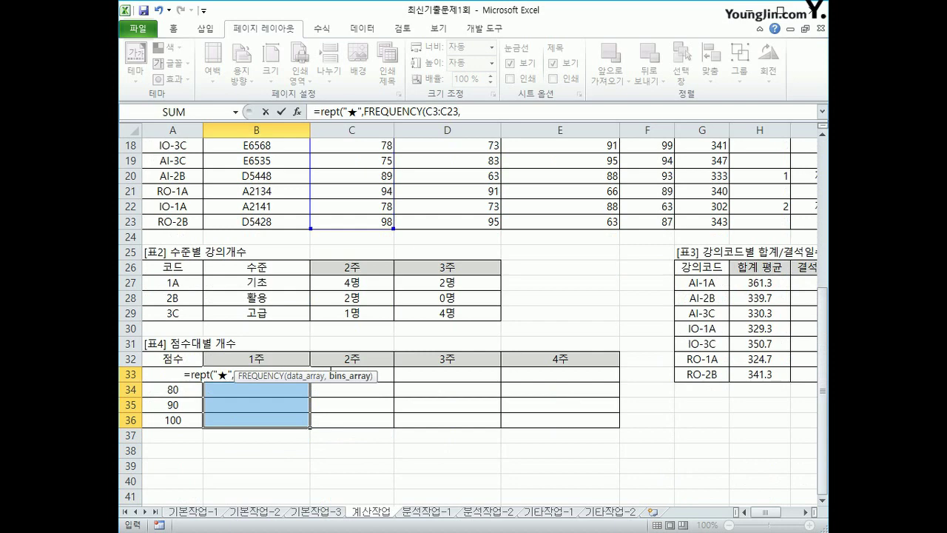
click(173, 420)
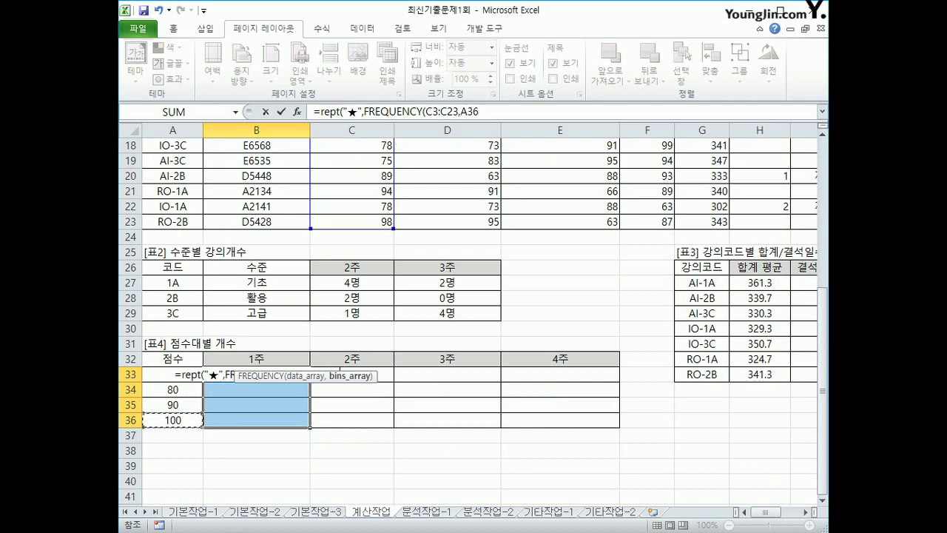
drag(173, 420, 173, 373)
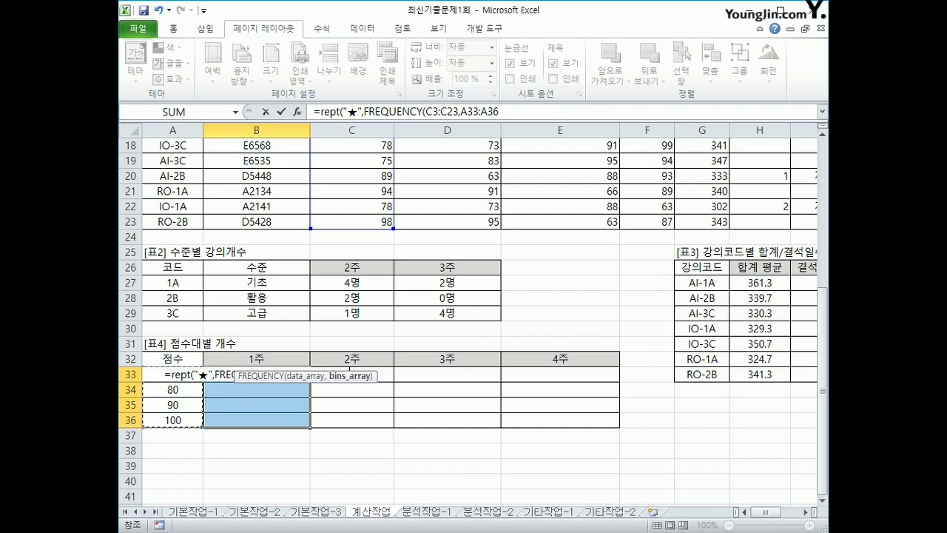
key(F4)
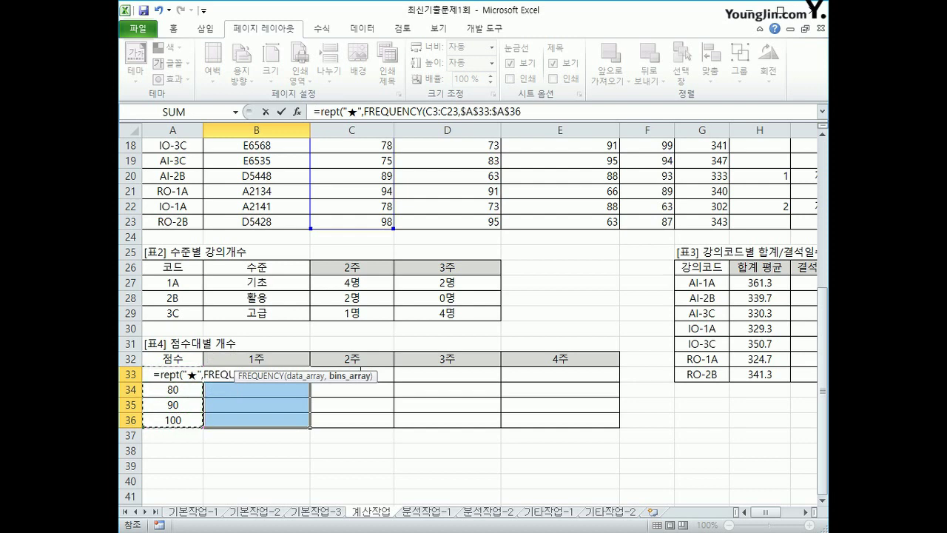
click(522, 111)
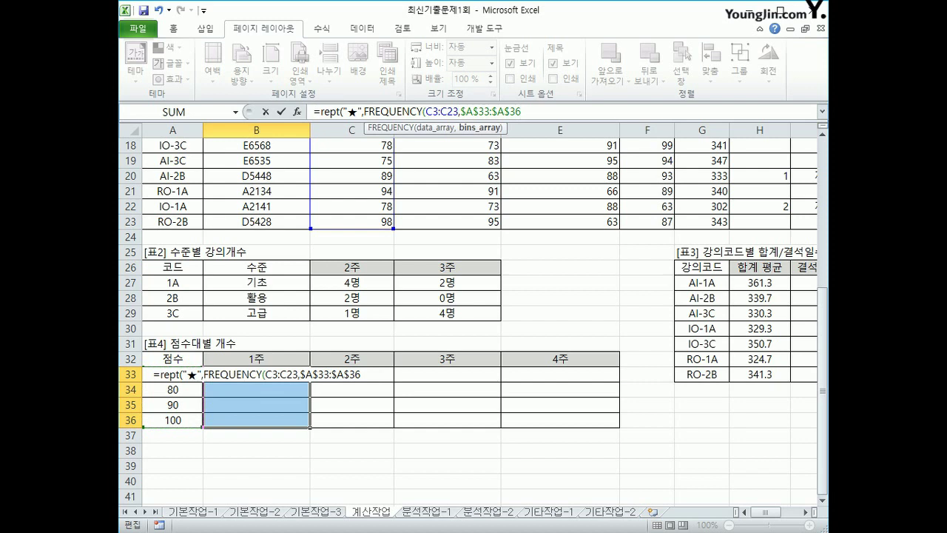
Step: Close the FREQUENCY and REPT functions, enter the array formula in B33:B36, and fill it across through column E
text())
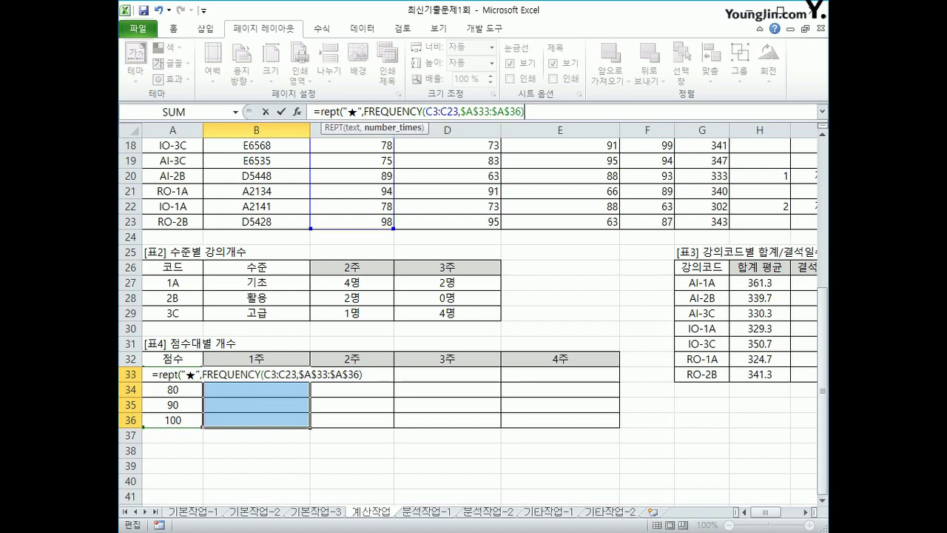
text())
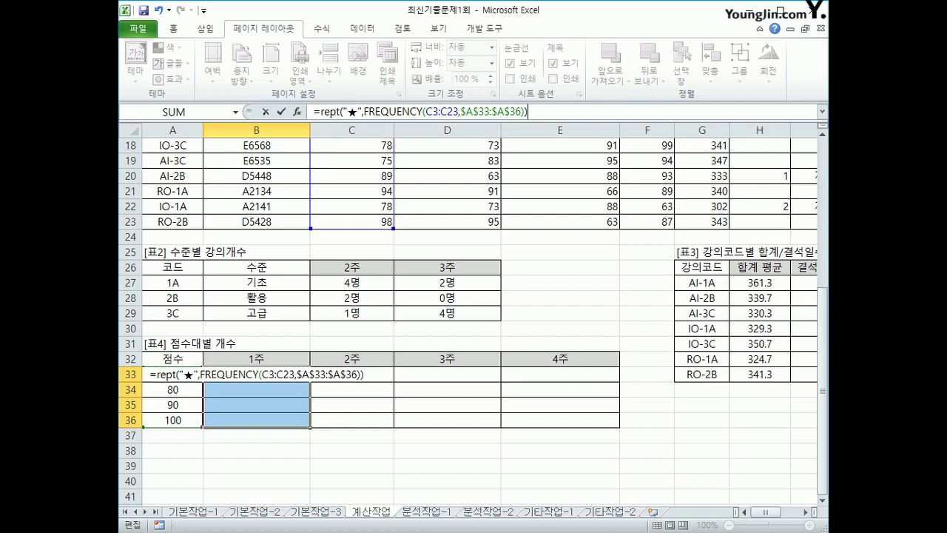
key(ctrl+shift+Return)
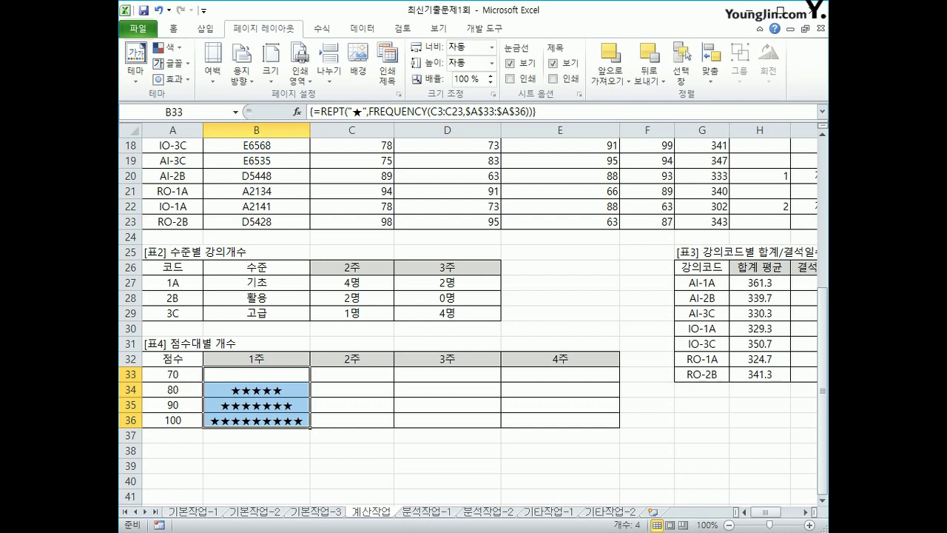
drag(310, 427, 619, 427)
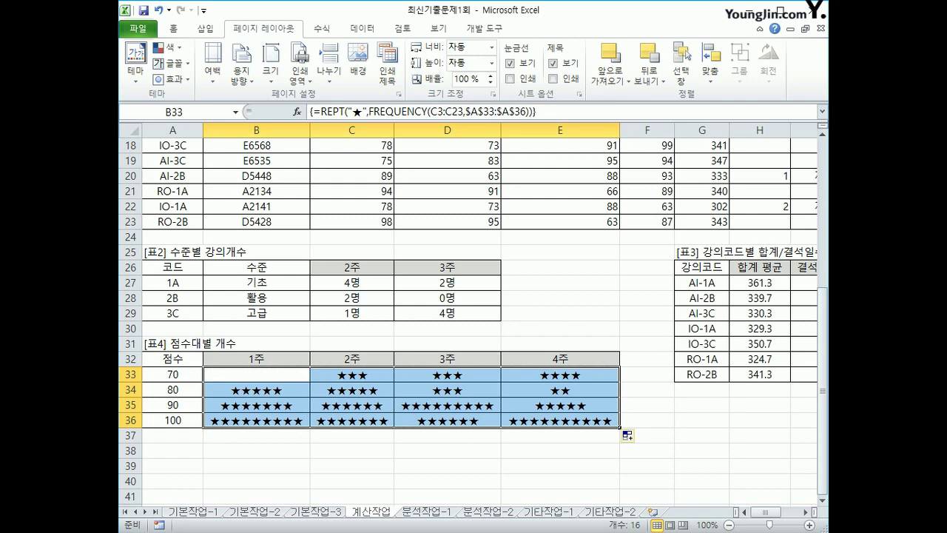
Step: Select J3, the first 평가수준 cell of 표1, and insert a new module in the Visual Basic Editor with its code window maximized
scroll(474, 318, up, 6)
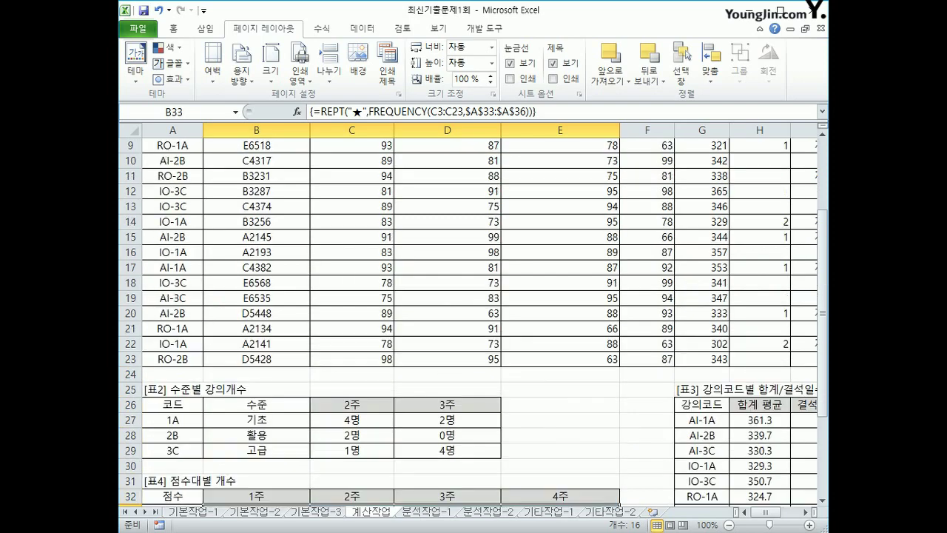
mouse_move(770, 512)
mouse_down()
mouse_move(785, 511)
mouse_move(755, 511)
mouse_move(766, 511)
mouse_up()
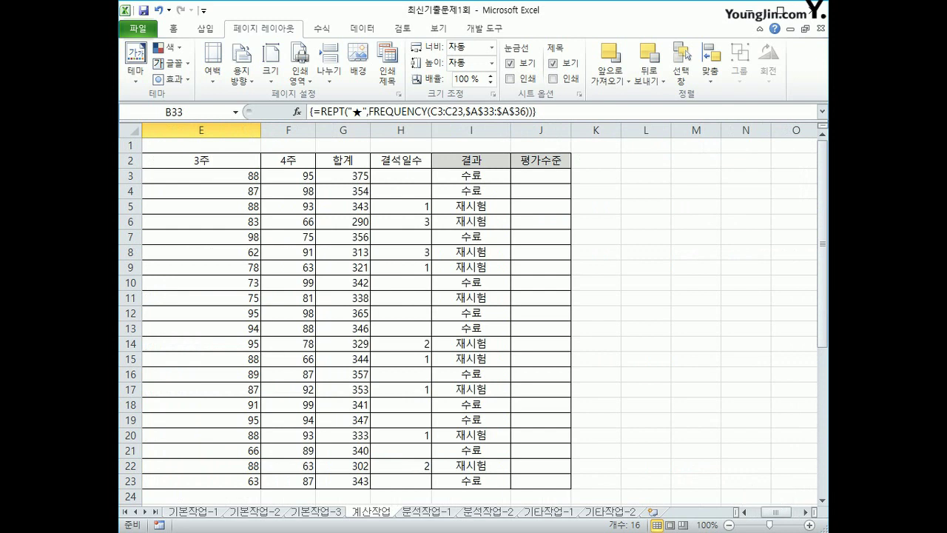
click(540, 191)
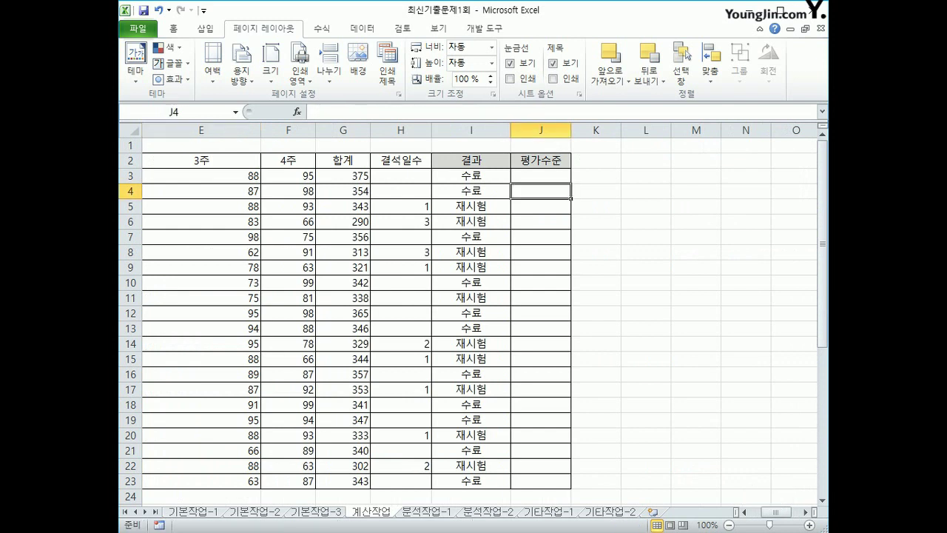
click(541, 175)
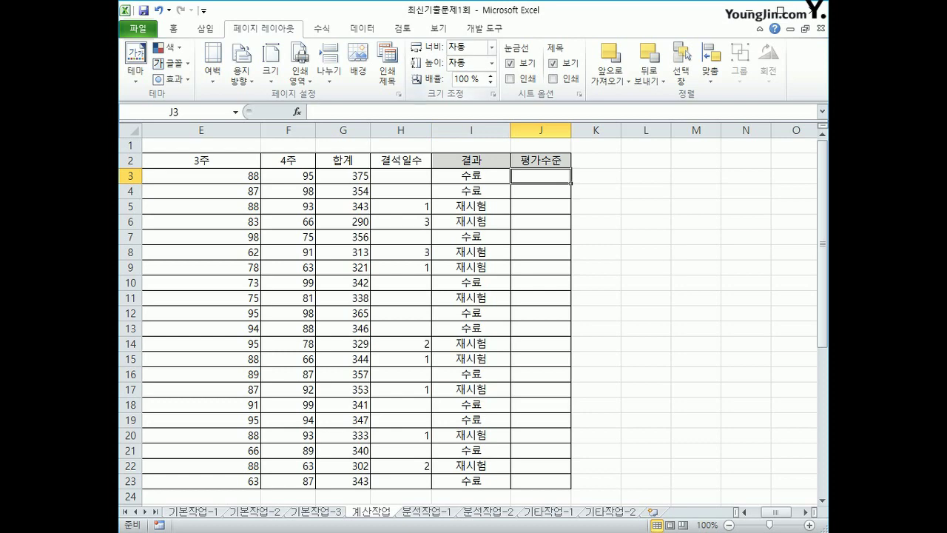
click(487, 30)
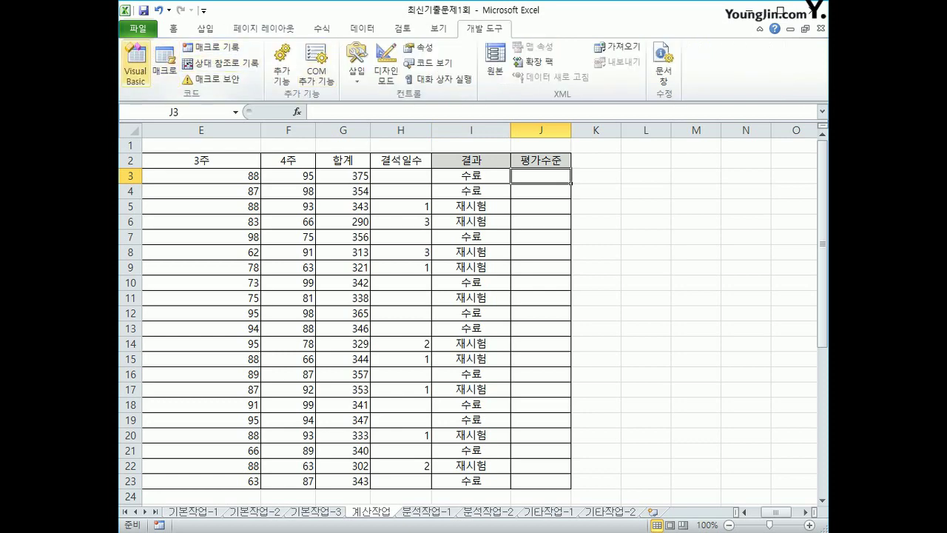
click(136, 65)
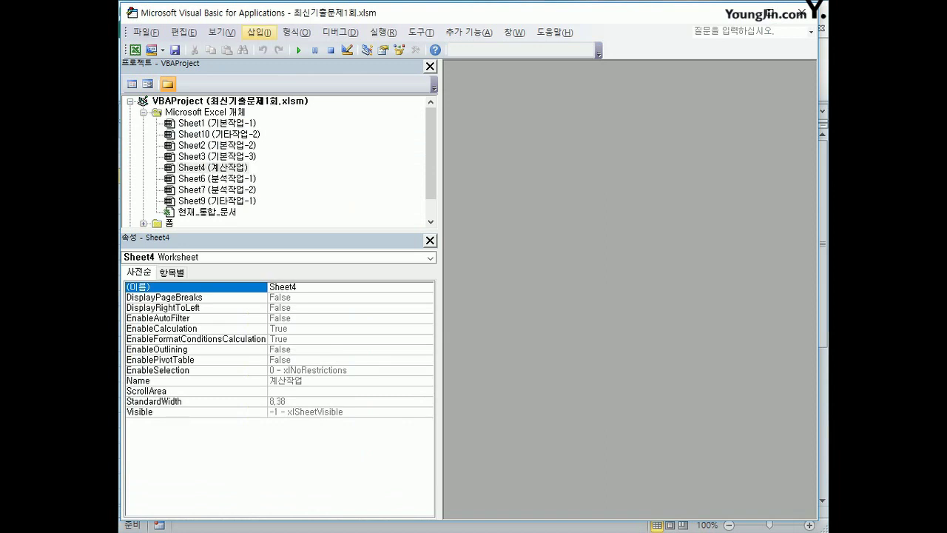
click(260, 32)
click(275, 79)
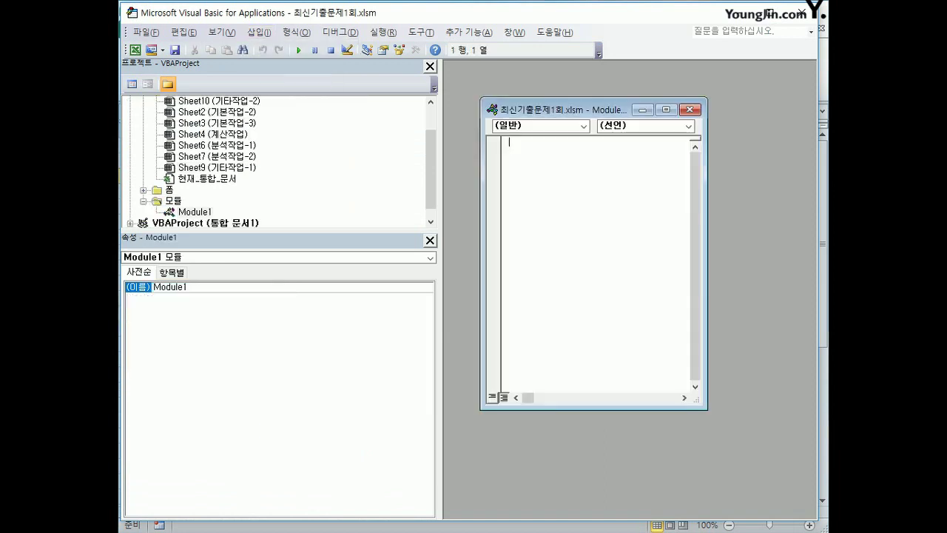
click(666, 110)
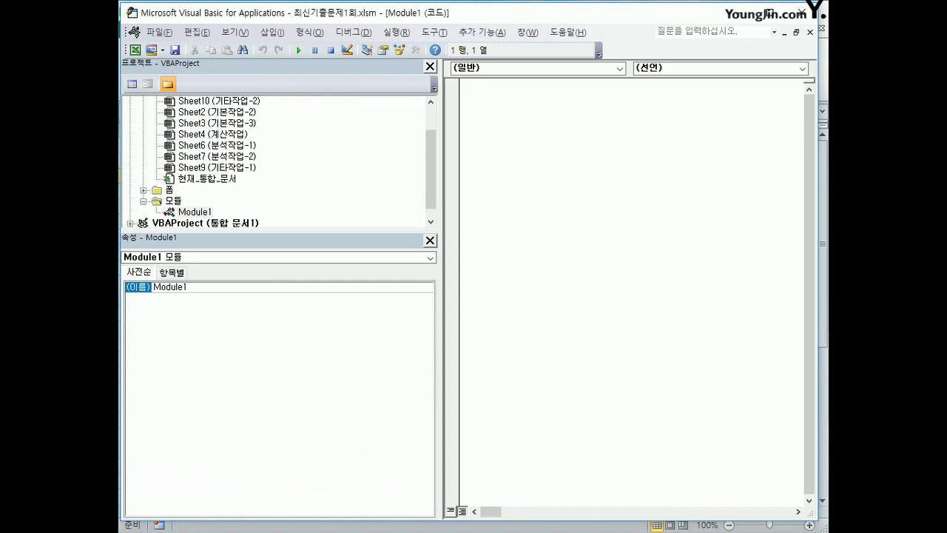
Step: Declare the public function fn평가수준 with the arguments 강의코드 and 합계, leaving blank lines for its body
text(public)
text( function fn)
text(평가수준)
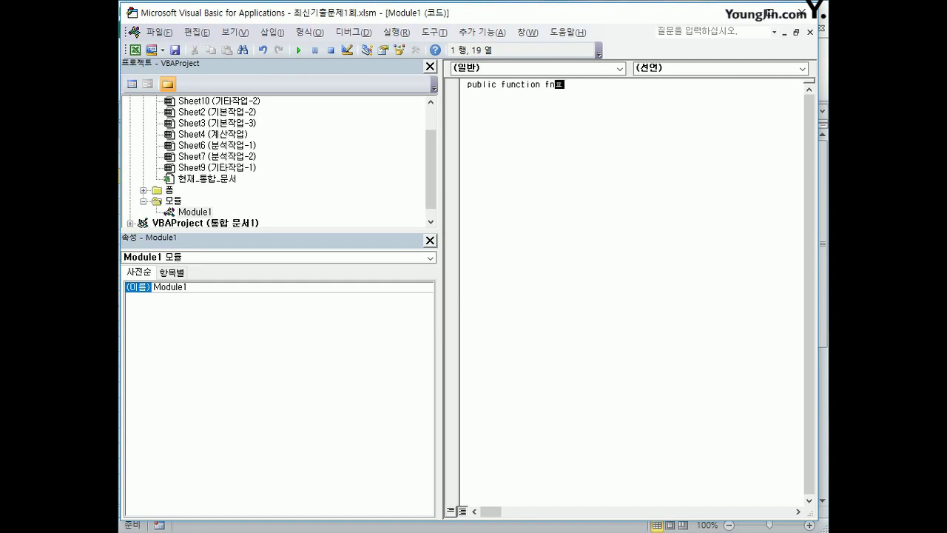
text((강의교)
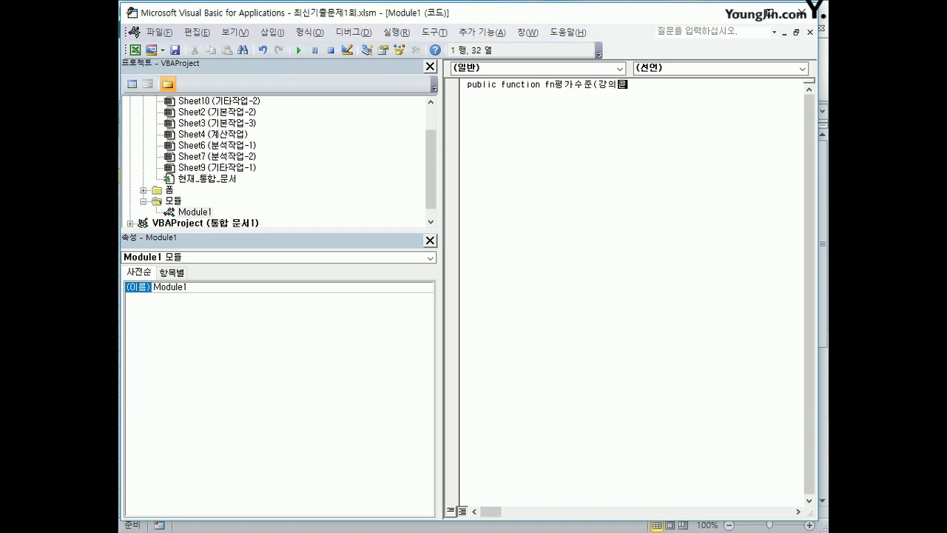
text(드, 합계))
key(Return)
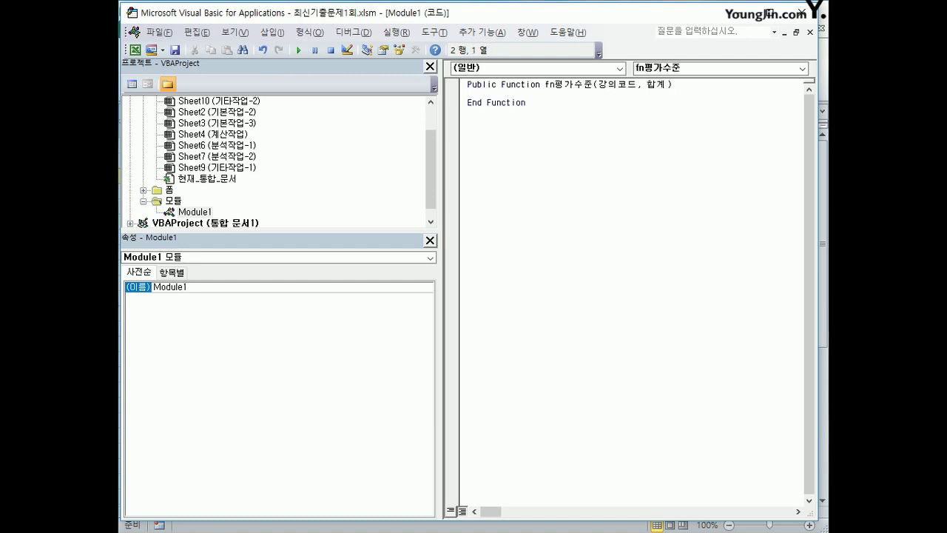
key(Return)
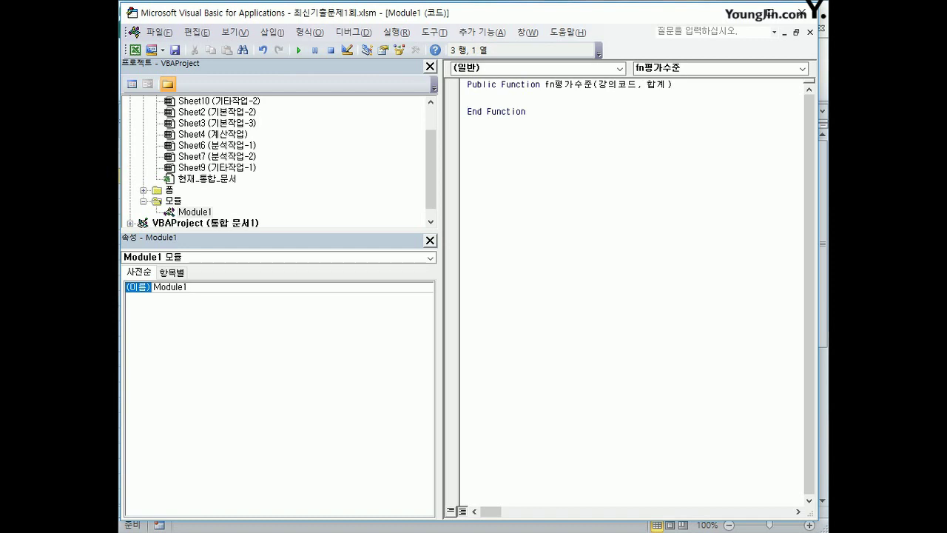
click(467, 94)
key(Return)
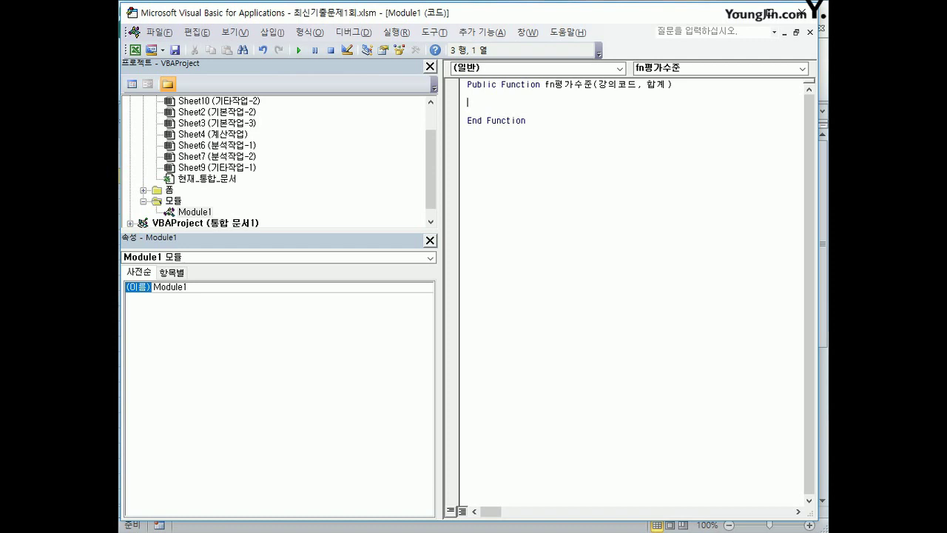
Step: Start an indented If block in the function with the condition 합계 >= 350
key(Tab)
text(if 합계 >)
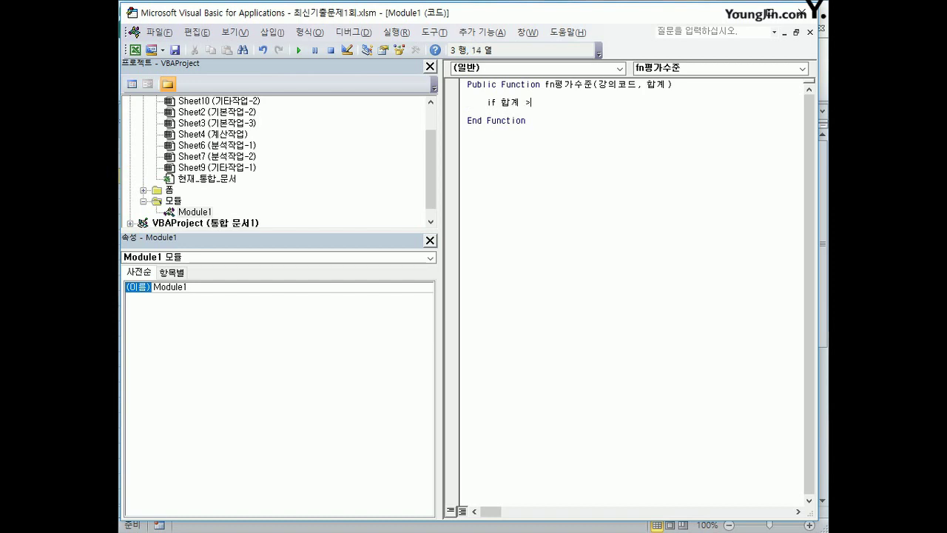
text(=350 then)
key(Return)
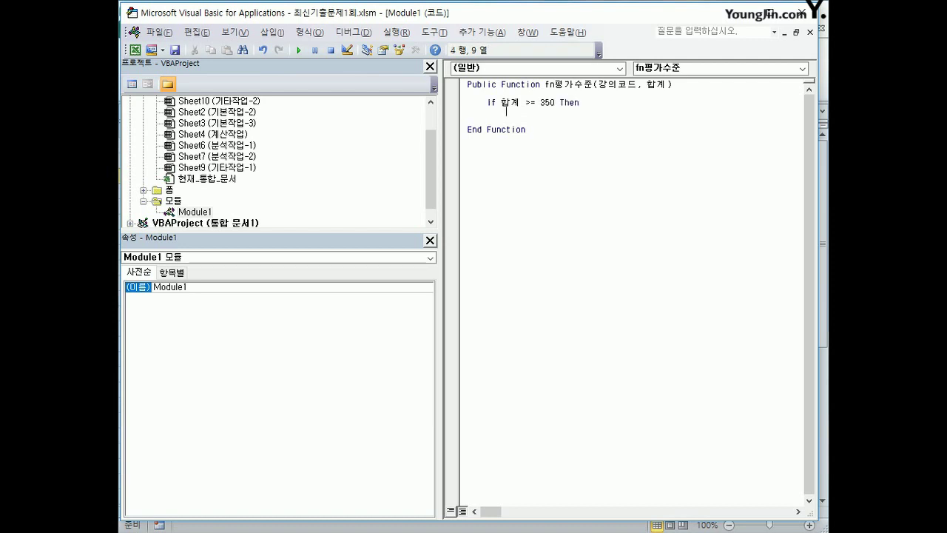
Step: In the If branch, assign "우수" & Right(강의코드, 2) to fn평가수준
text(fn평ㄱ)
text(가수준)
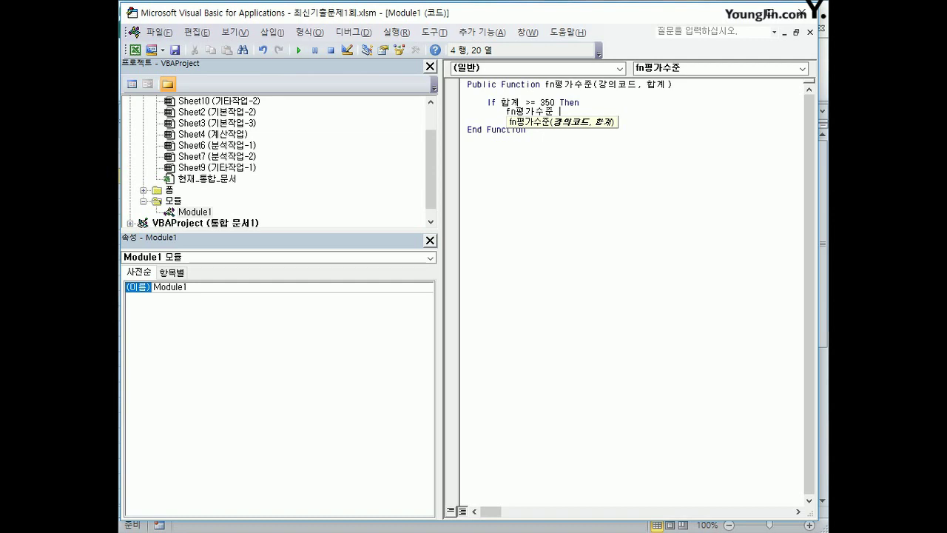
text(= ")
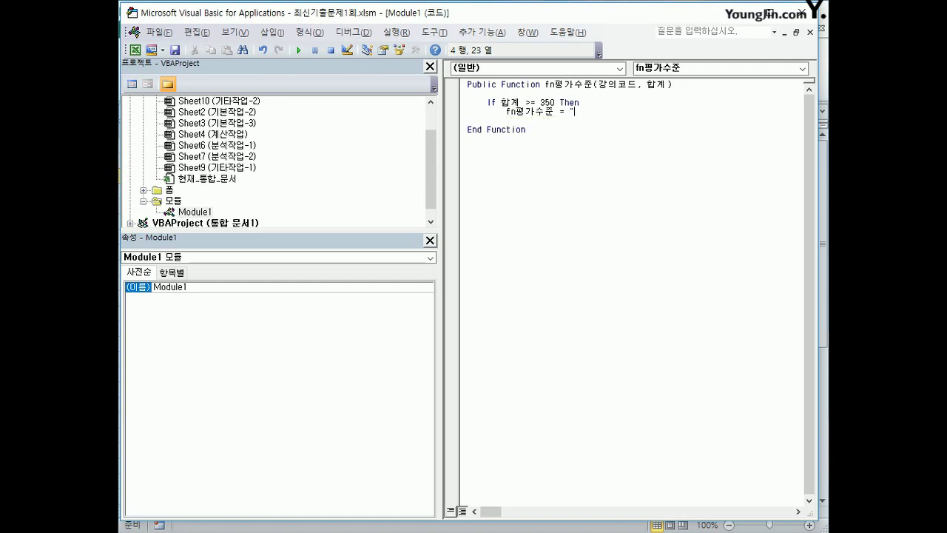
text(ㅇ우수")
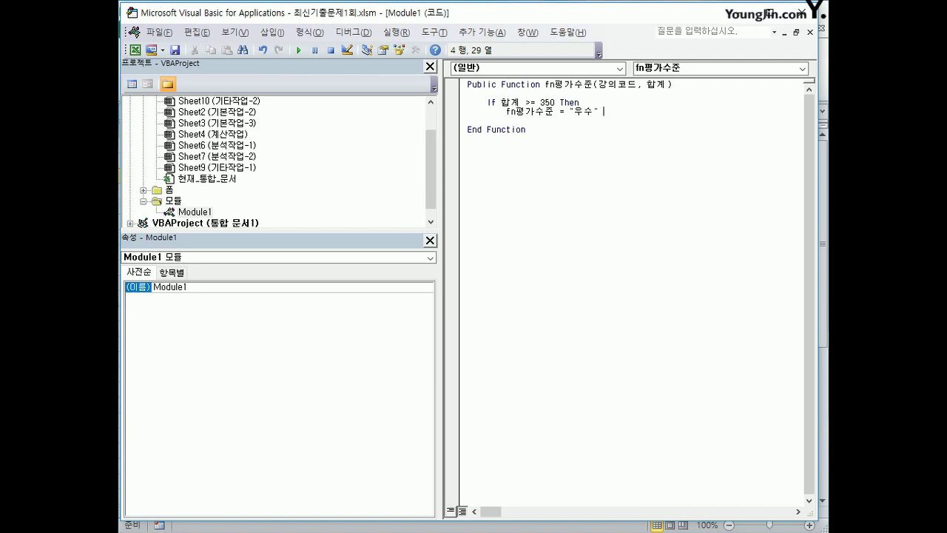
text( & right()
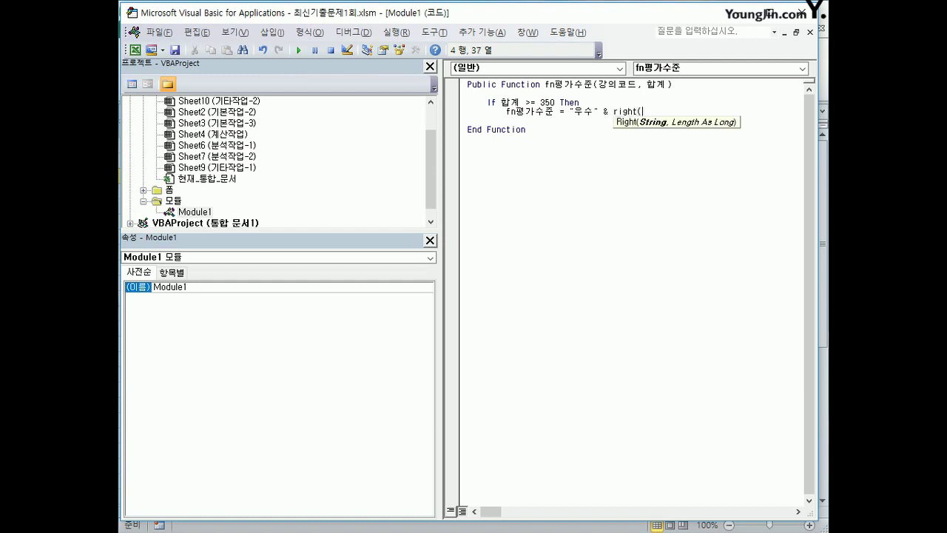
text(강의코)
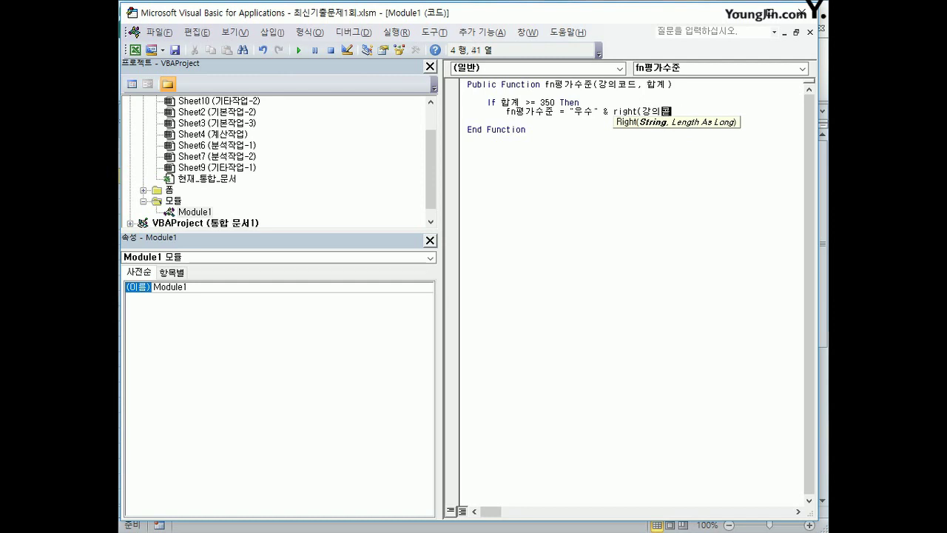
text(드, 2))
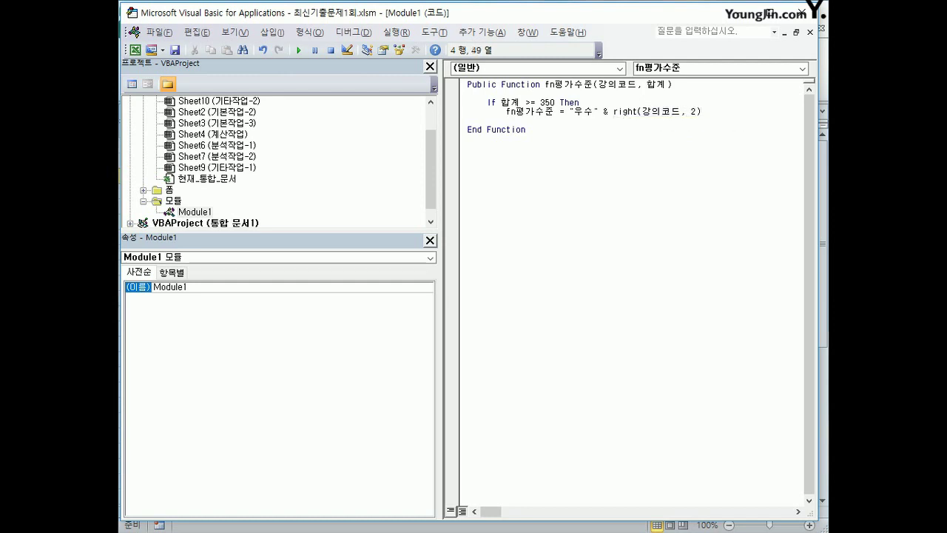
key(Return)
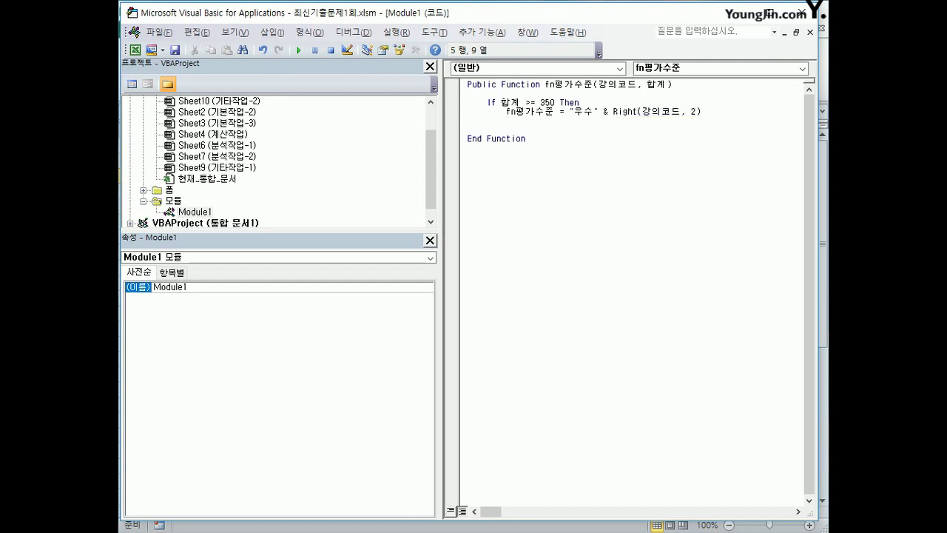
Step: Add an ElseIf branch with the condition 합계 >= 330, aligned with the If line
key(BackSpace)
text(e)
text(lseif )
text(합계 )
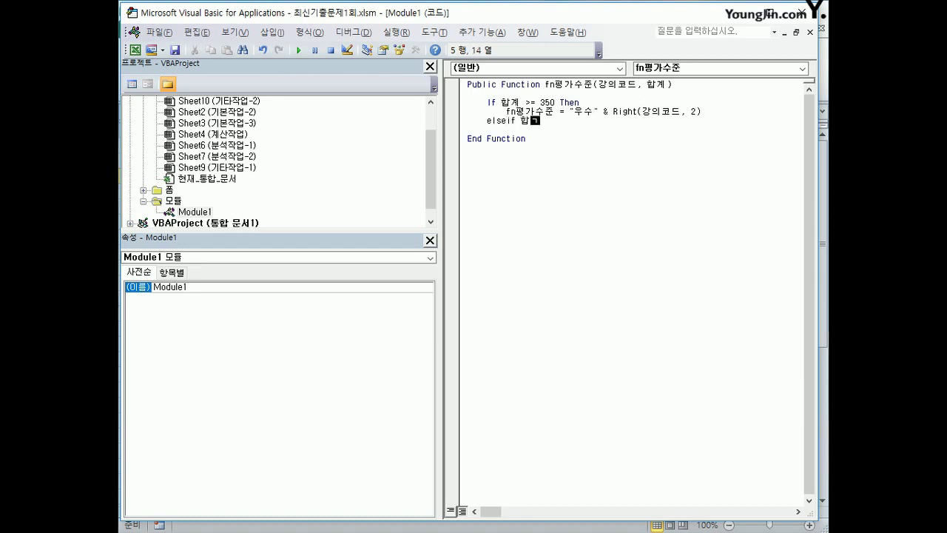
text(>=330 ㅅ)
key(BackSpace)
text(then)
key(Return)
Step: In the ElseIf branch, assign "보통" & Right(강의코드, 2) to fn평가기준
text(fn)
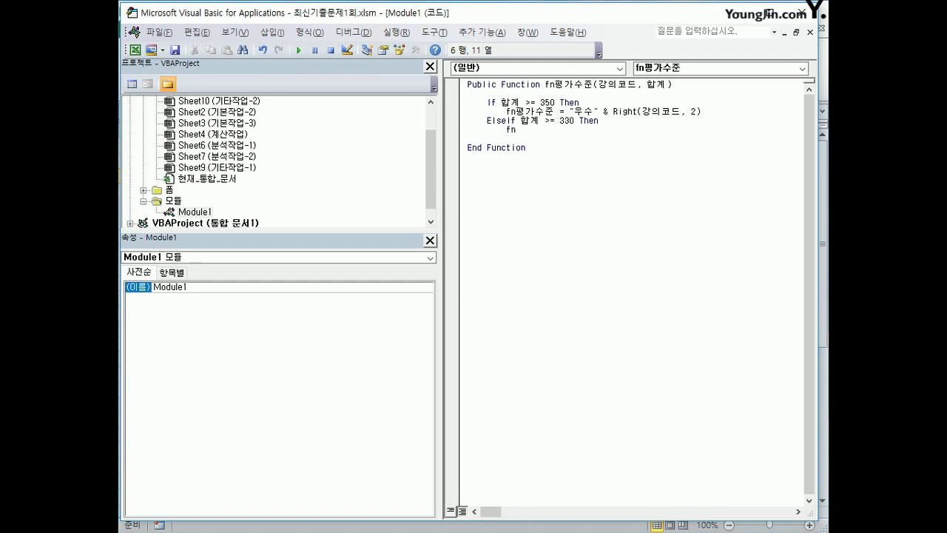
text(평가기준 = "보통" & right()
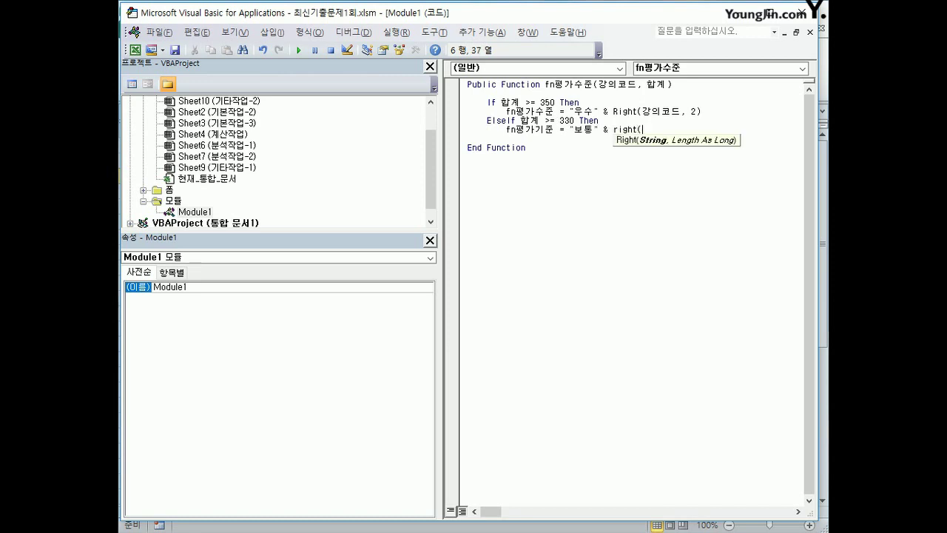
text(강의코)
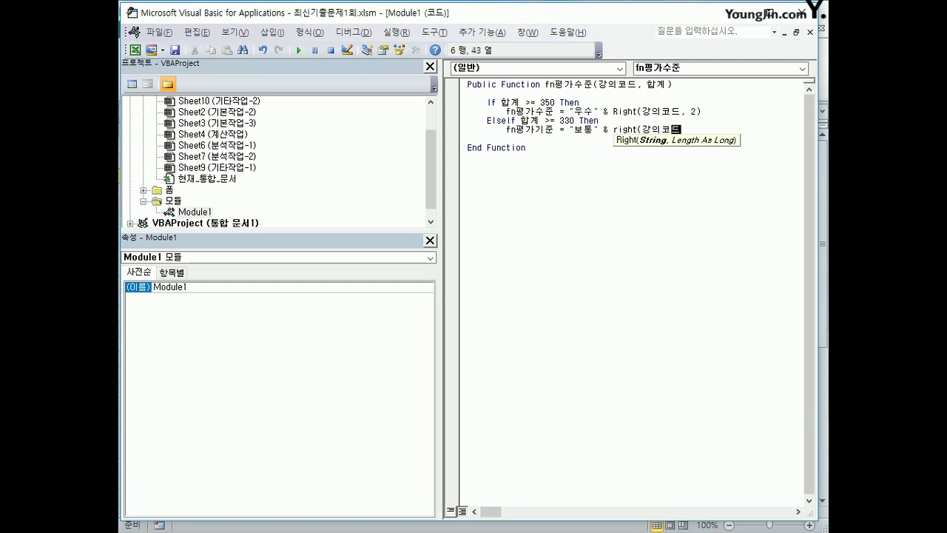
text(드, 2))
key(Return)
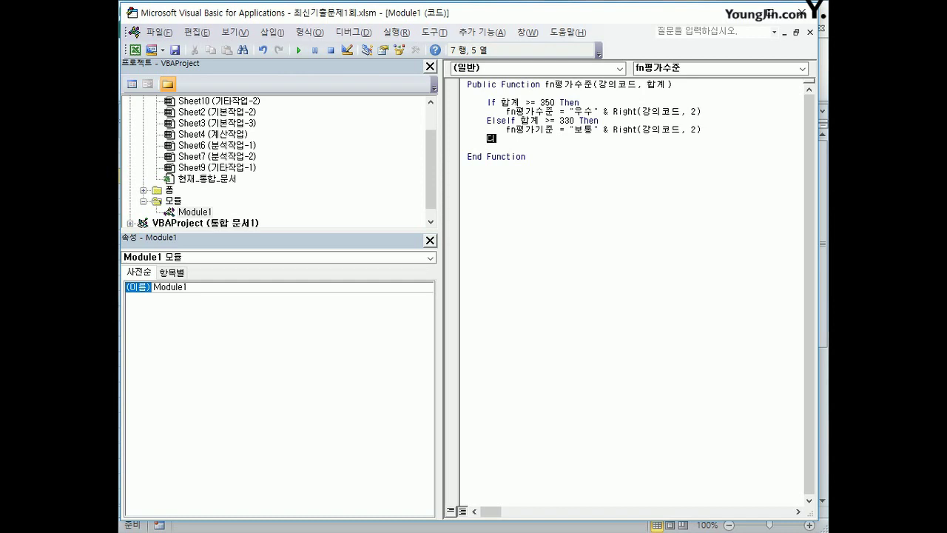
Step: Add an Else branch that assigns "부족" & Right(강의코드, 2) to fn평가기준
text(else)
key(Return)
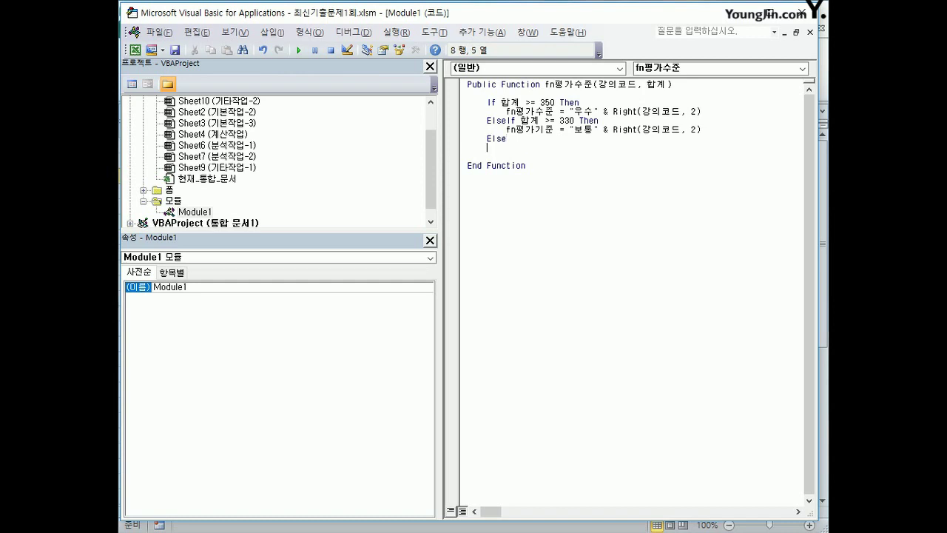
key(Tab)
text(fn표ㅇ가기)
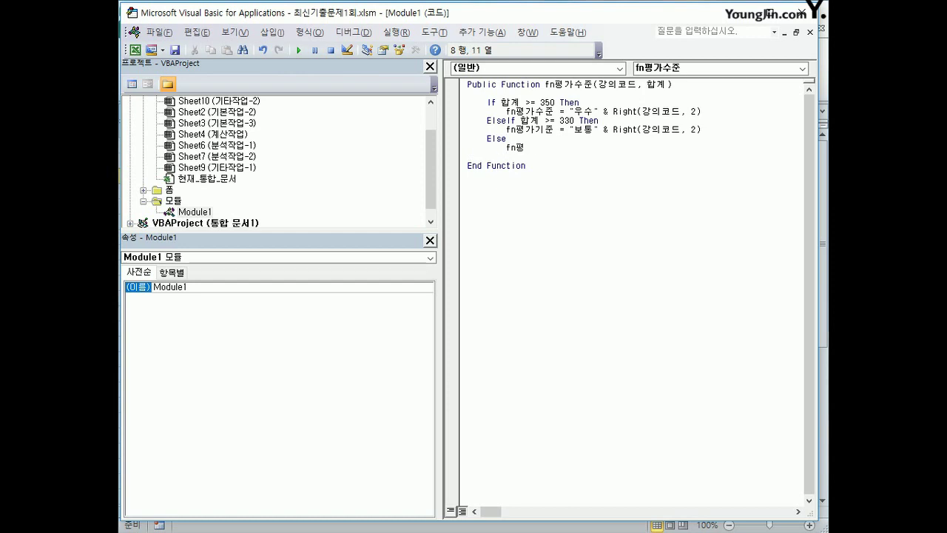
text(준 = ")
text(노력)
key(BackSpace)
key(BackSpace)
text(부족)
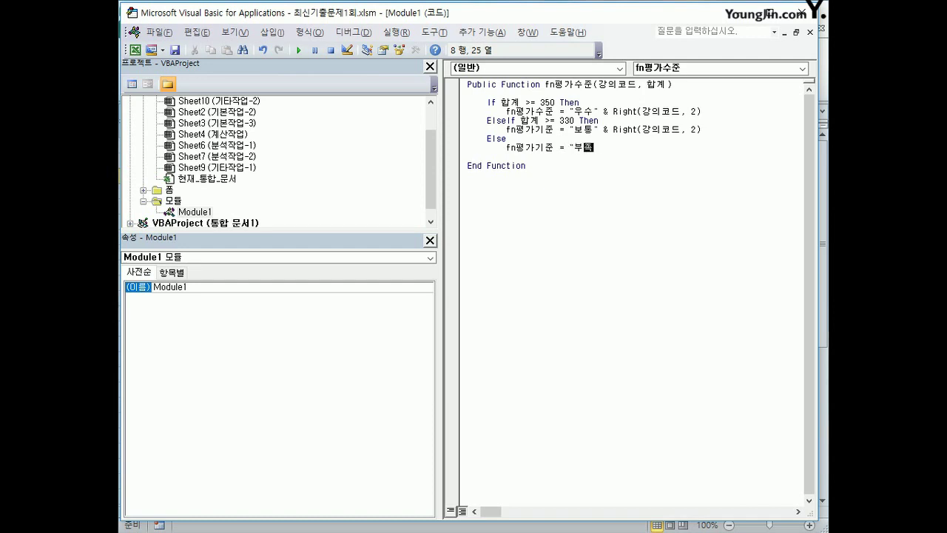
text(" & right()
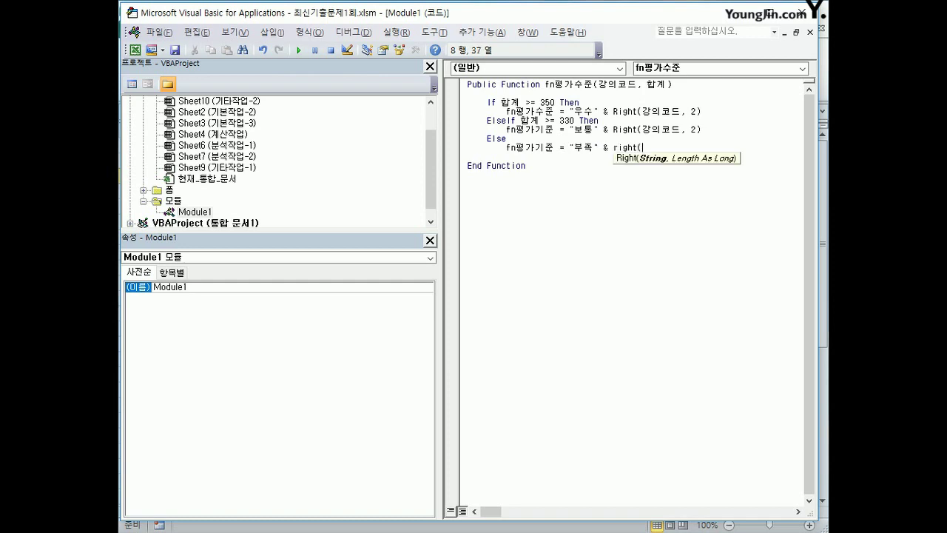
text(강의코드,)
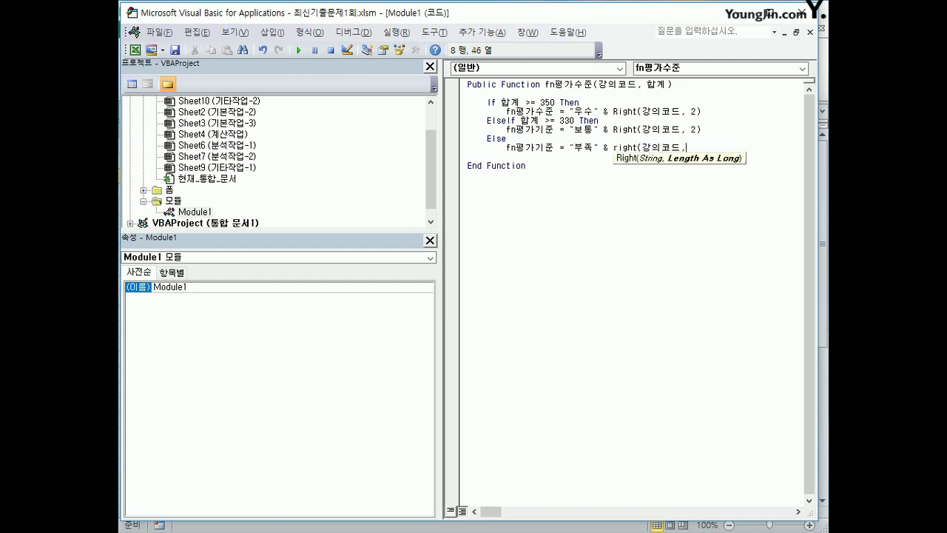
text(2))
key(Return)
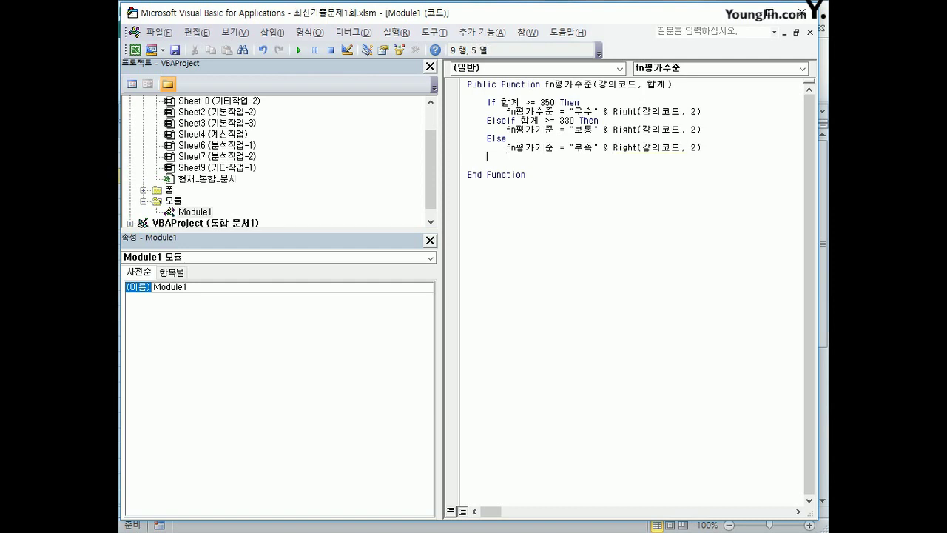
Step: Close the conditional block with End If and return to the 계산작업 worksheet in Excel
text(end if)
key(Return)
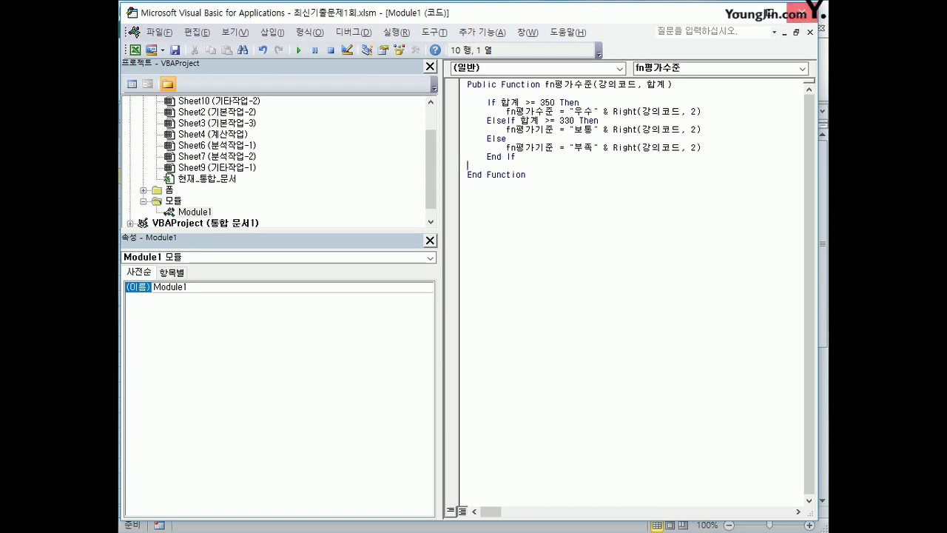
key(alt+F11)
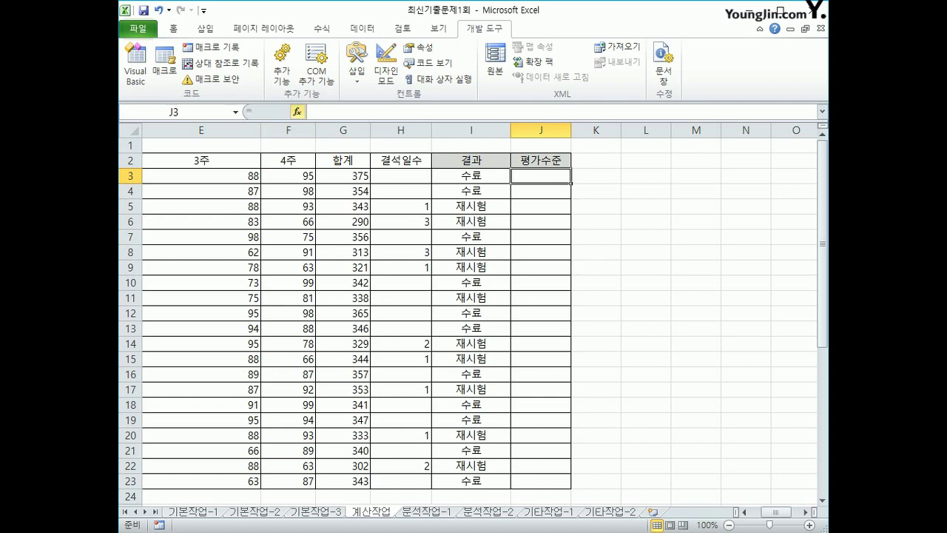
Step: Insert the user-defined function fn평가수준 into cell J3
click(297, 111)
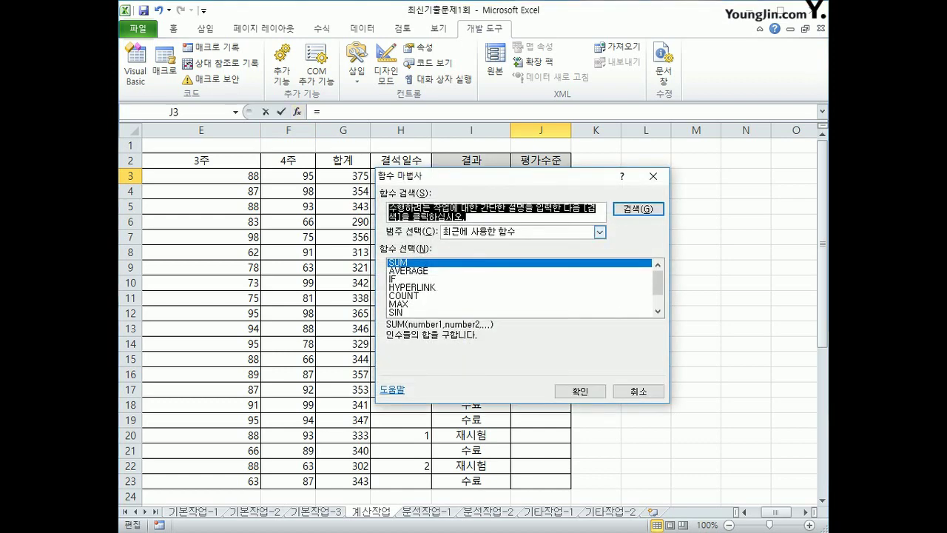
click(601, 232)
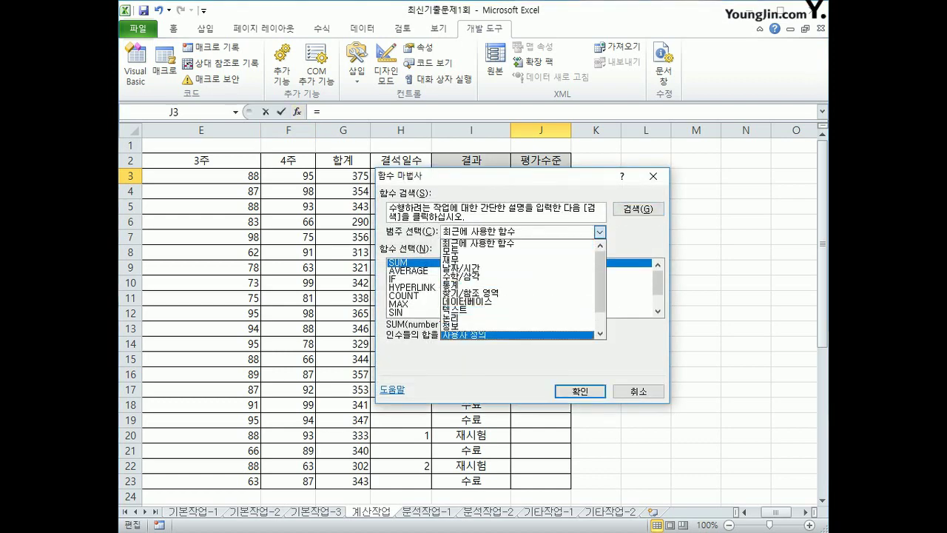
click(474, 335)
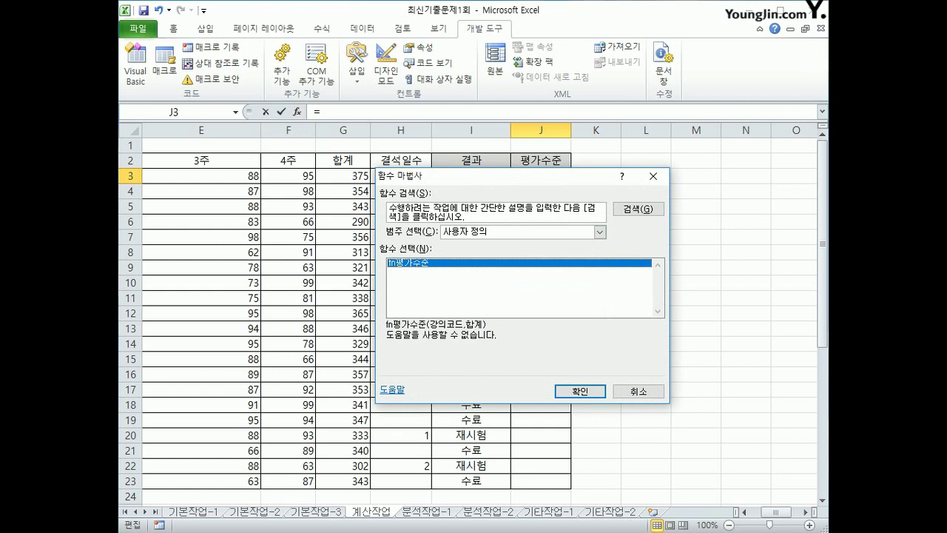
click(580, 390)
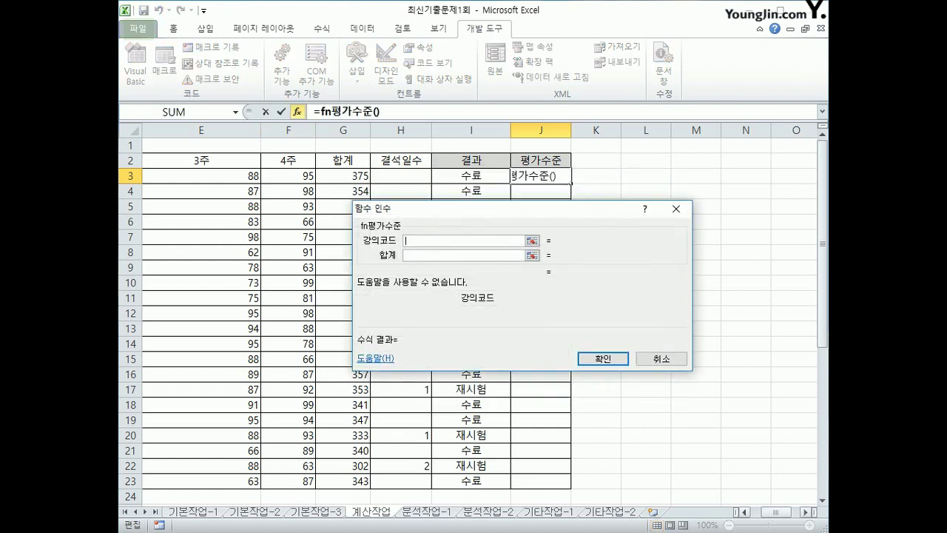
Step: Set the function's 강의코드 argument to A3 and 합계 to G3, and fill the formula down to J23
scroll(473, 311, left, 4)
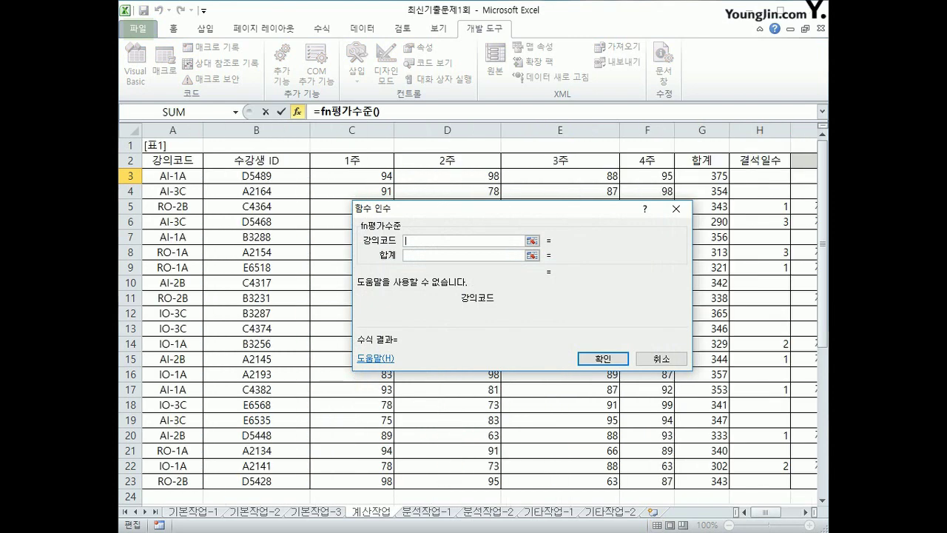
click(172, 176)
click(463, 256)
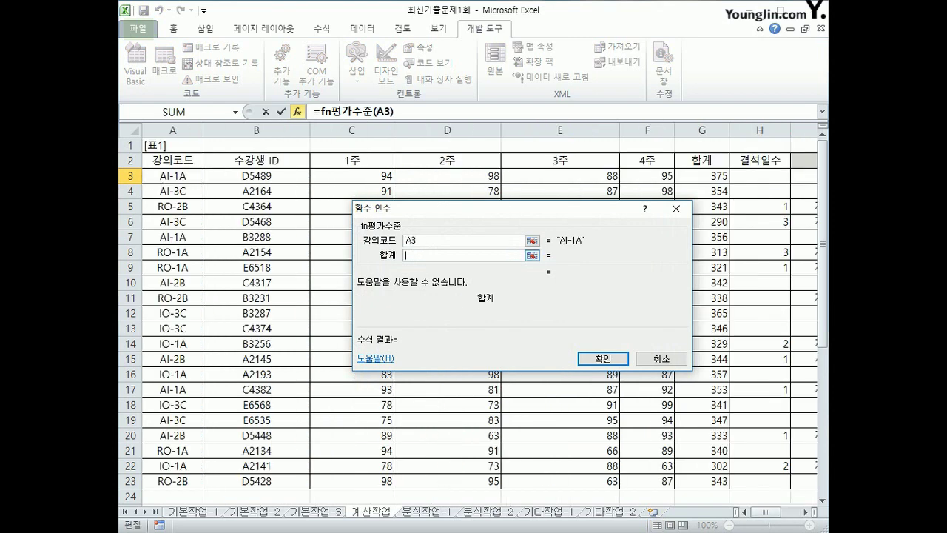
click(701, 176)
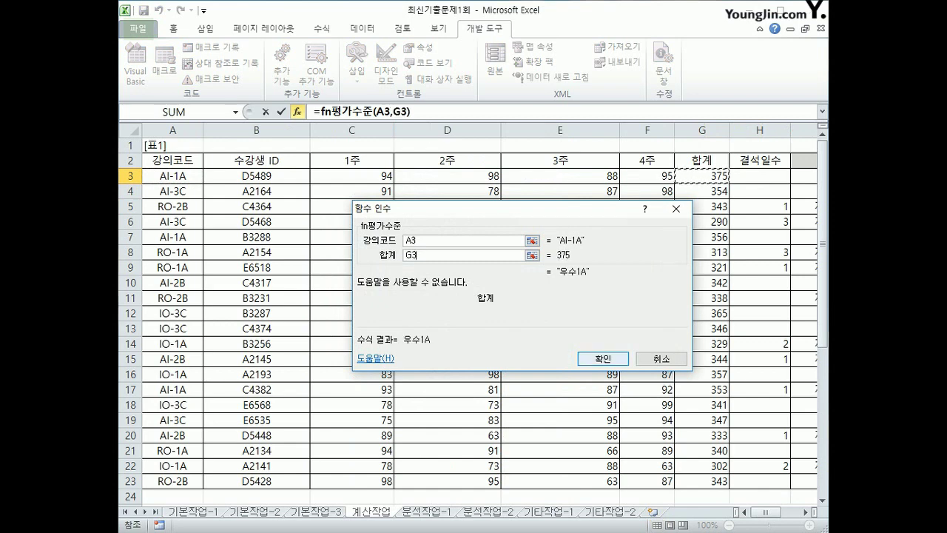
click(603, 358)
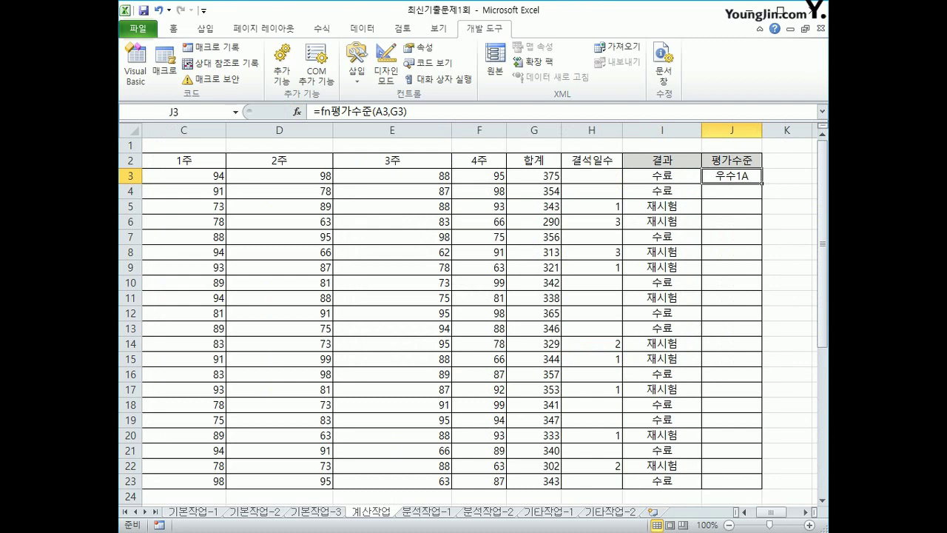
drag(762, 183, 761, 488)
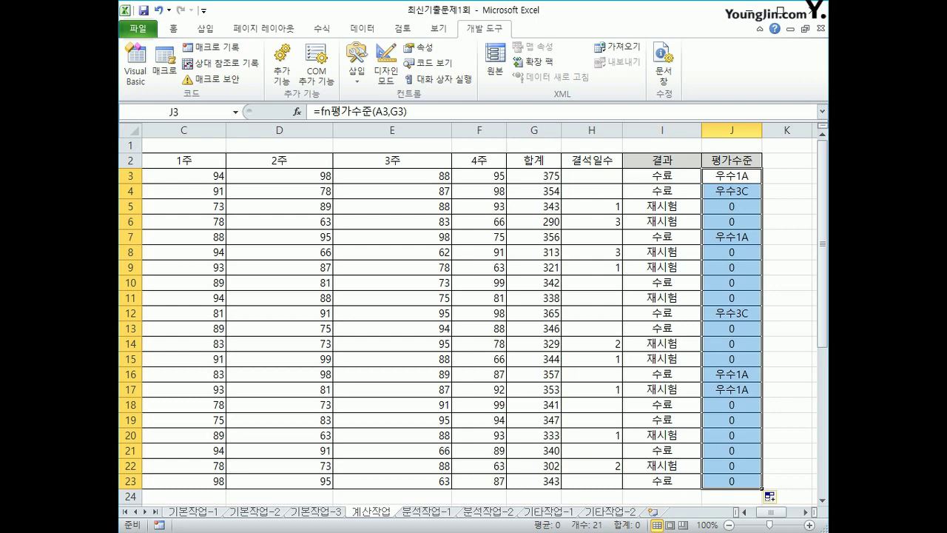
Step: In the VBA code's ElseIf branch, correct the assigned name fn평가기준 to fn평가수준
click(731, 207)
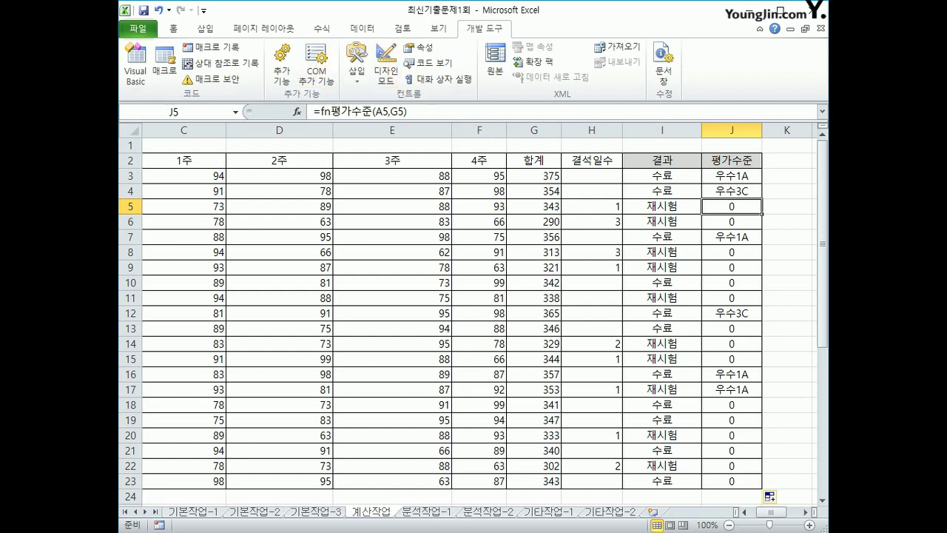
click(135, 65)
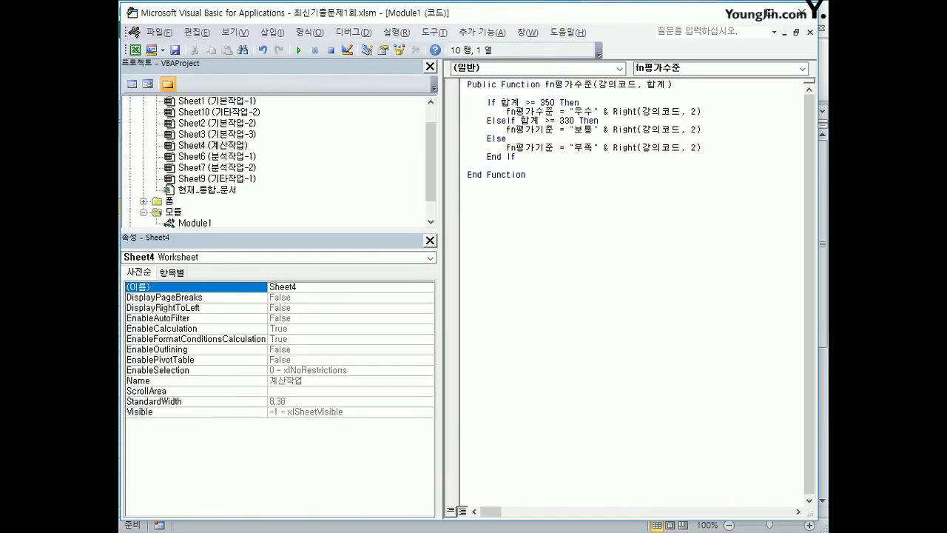
click(468, 183)
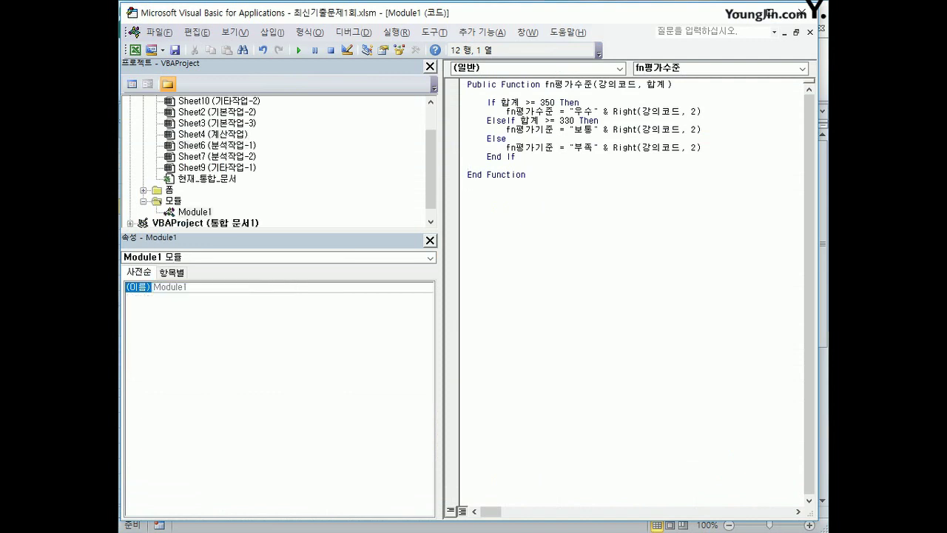
click(535, 130)
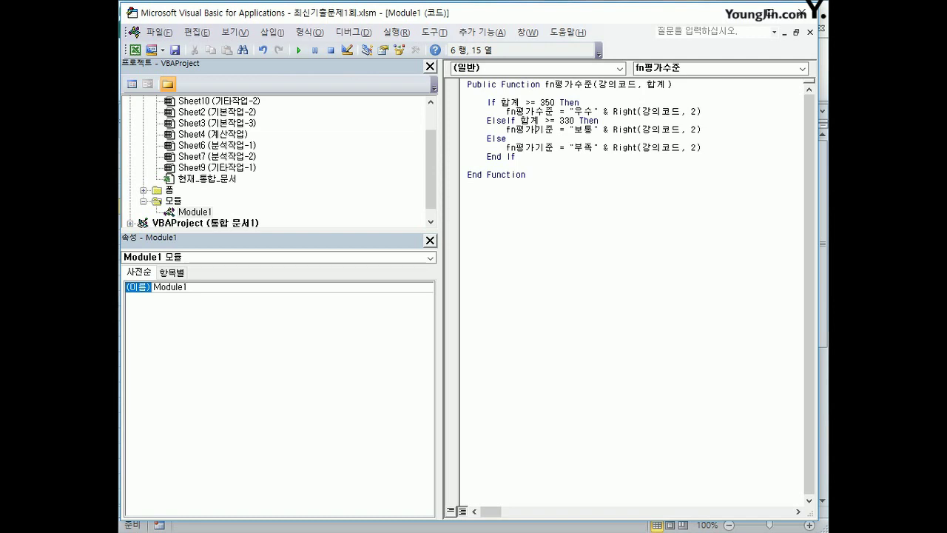
key(Delete)
key(Delete)
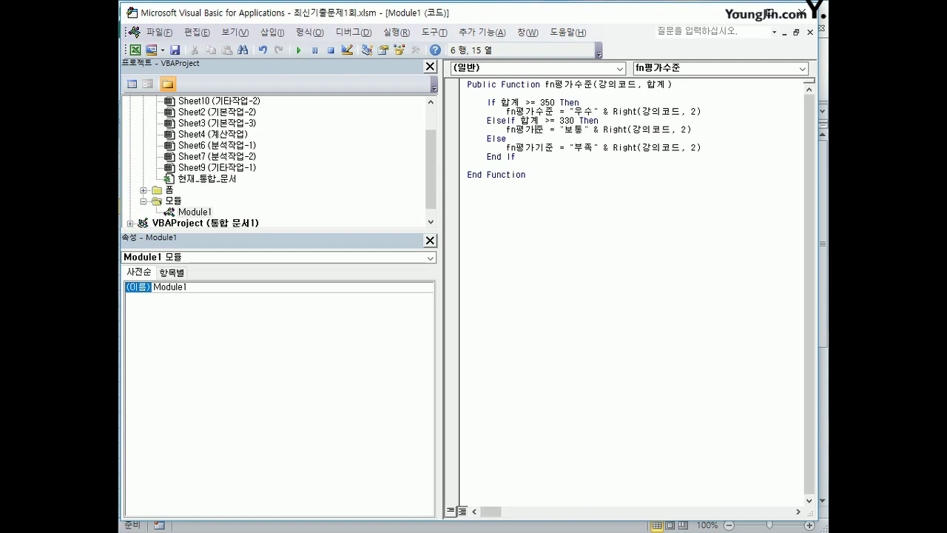
text(l)
key(BackSpace)
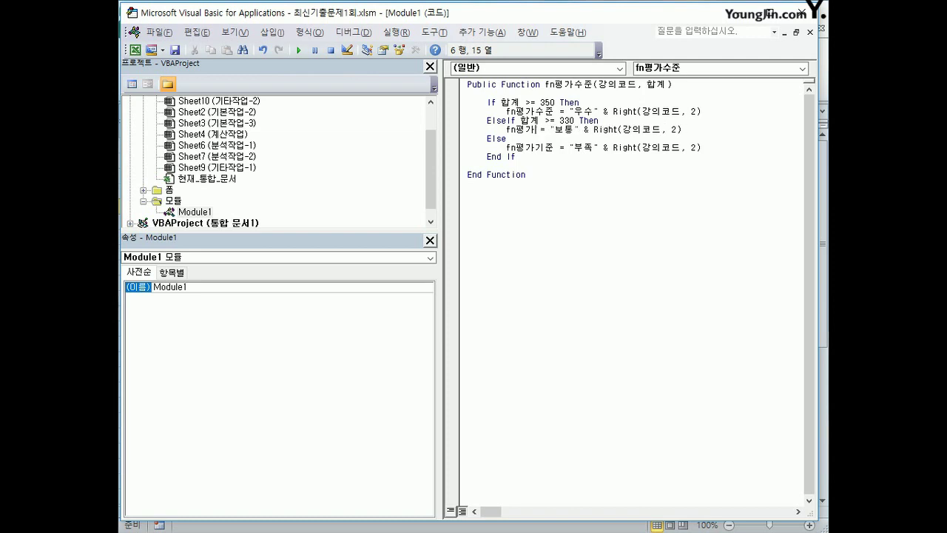
text(수준)
Step: In the Else branch, correct the assigned name fn평가기준 to fn평가수준
key(Down)
key(Down)
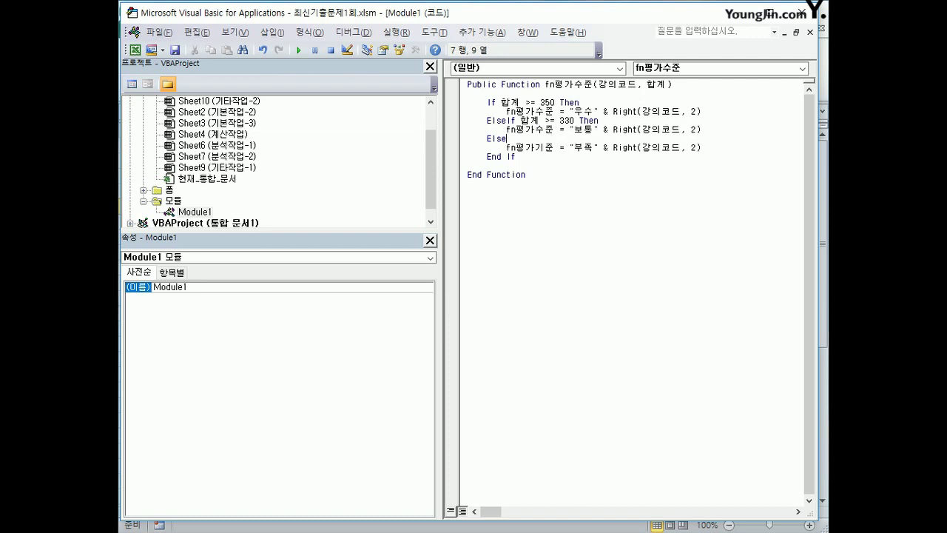
key(shift+Left)
key(shift+Left)
text(수준)
click(468, 183)
click(555, 148)
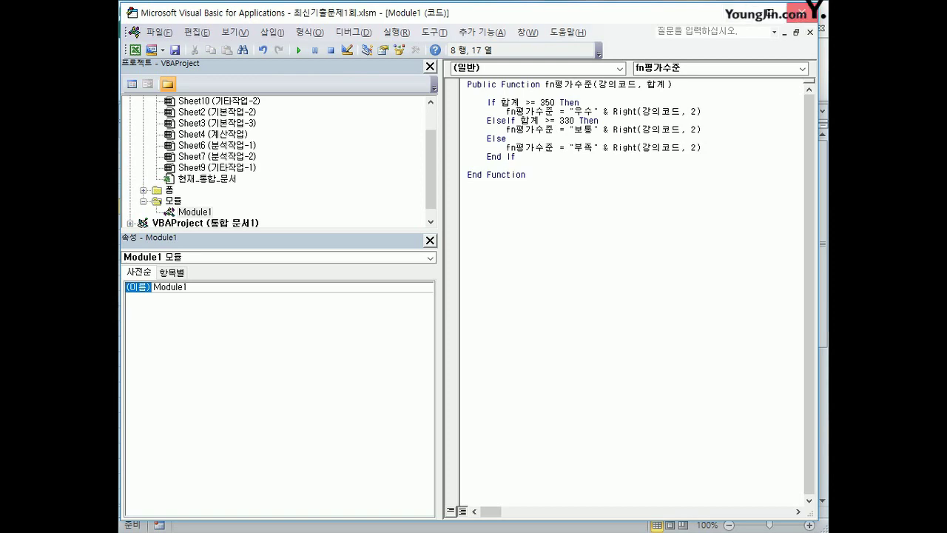
Step: Close the VBA editor and refill the 평가수준 formula from J3 down to J23
click(803, 11)
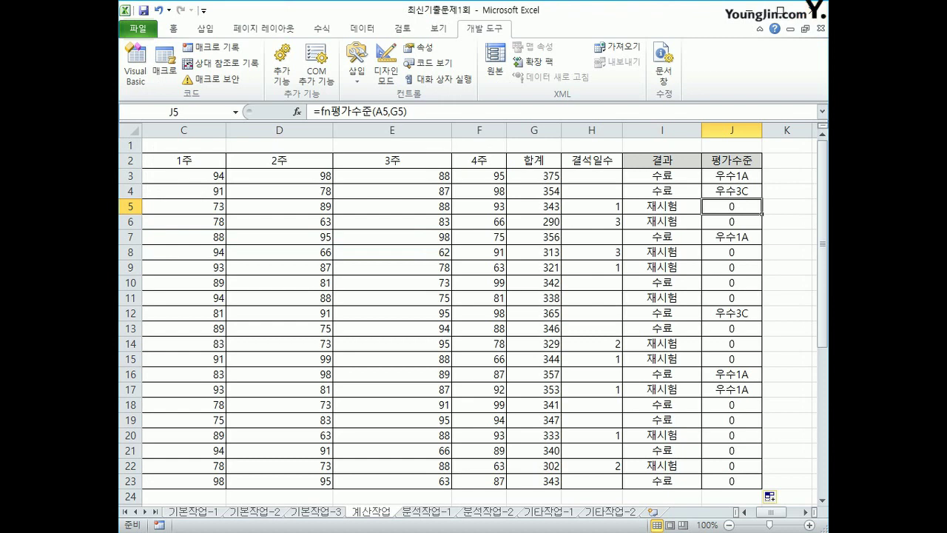
click(732, 176)
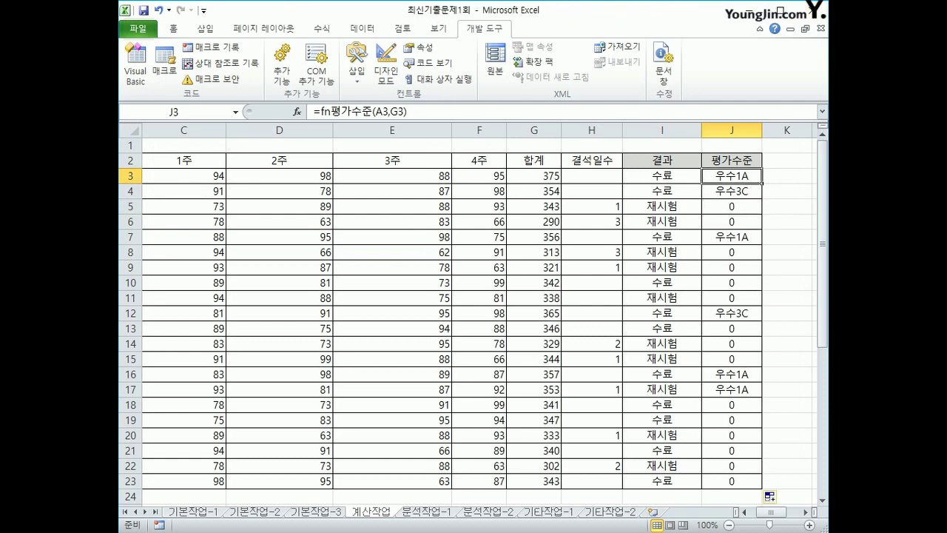
drag(761, 183, 755, 485)
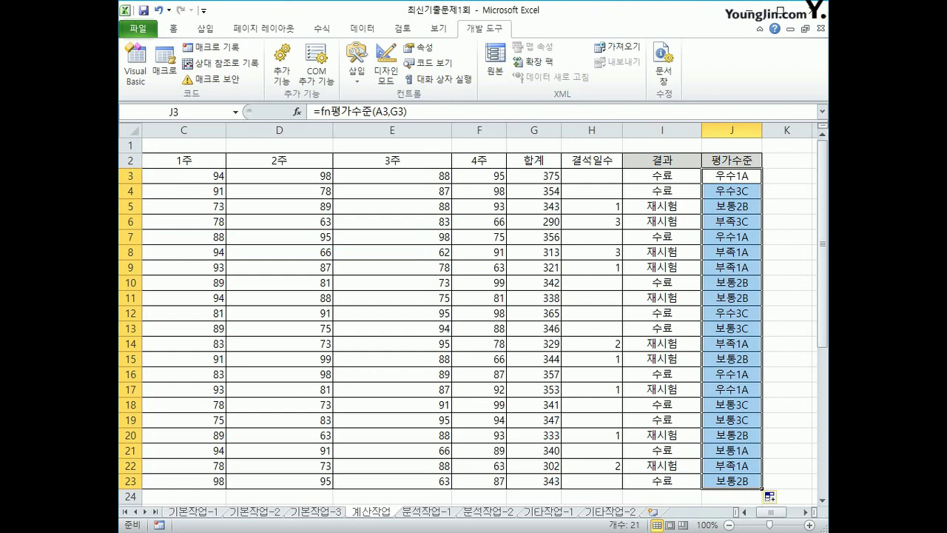
Step: Check the 평가수준 results in rows 5 and 14 against their 합계 values
click(732, 207)
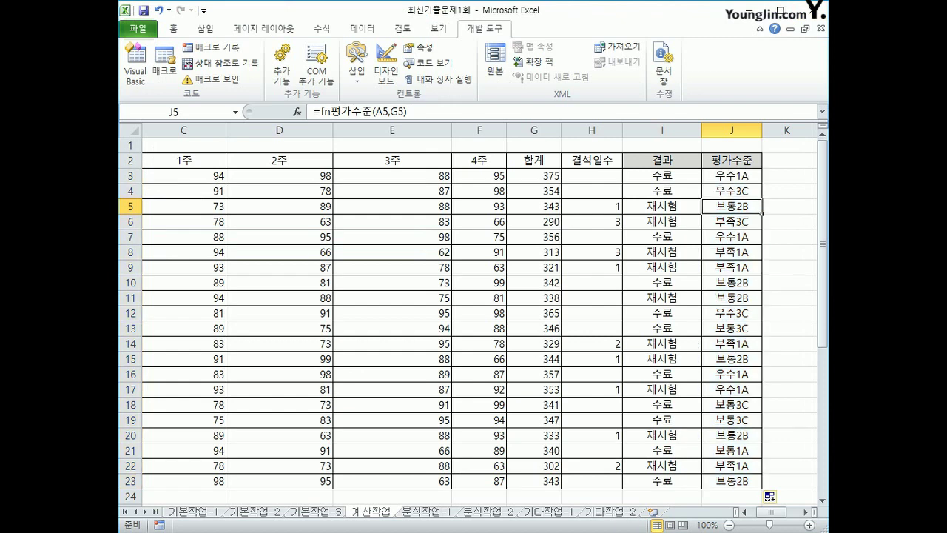
click(534, 206)
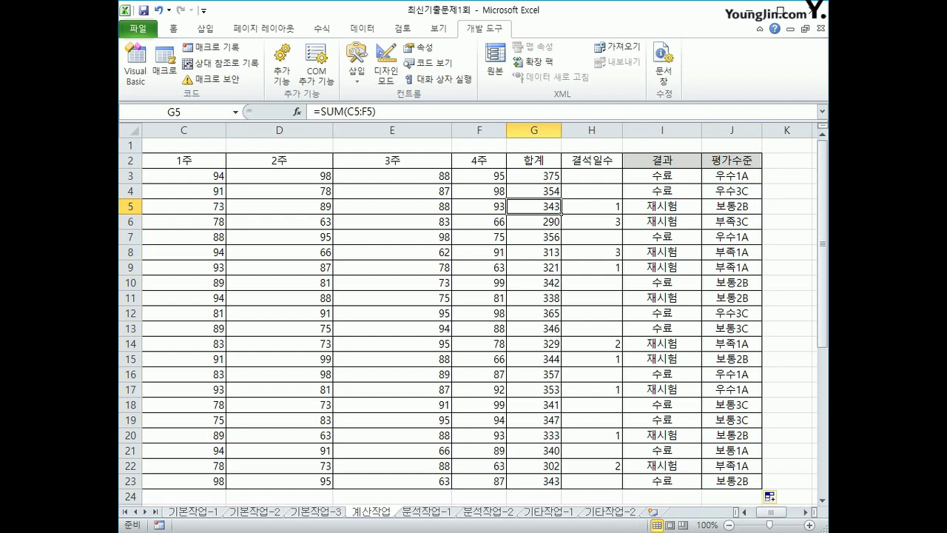
click(754, 210)
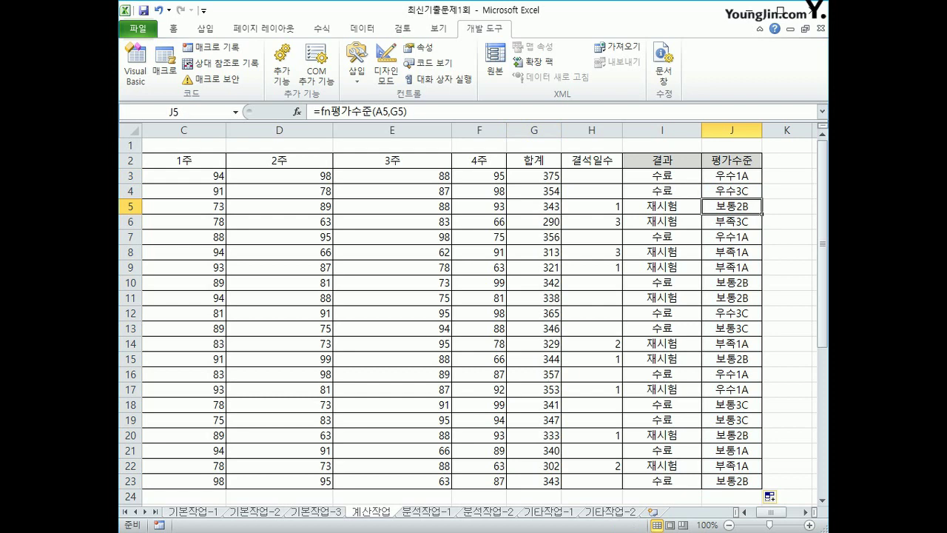
click(556, 345)
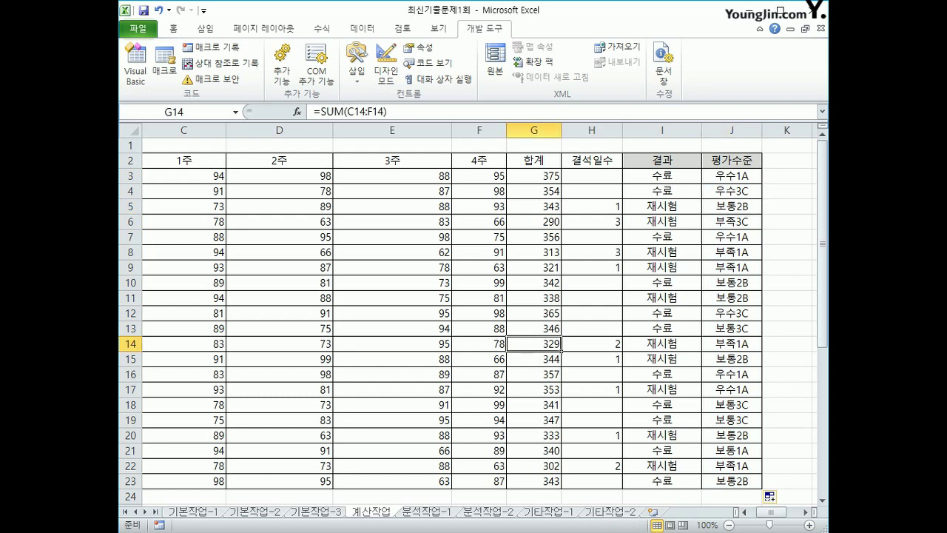
click(761, 350)
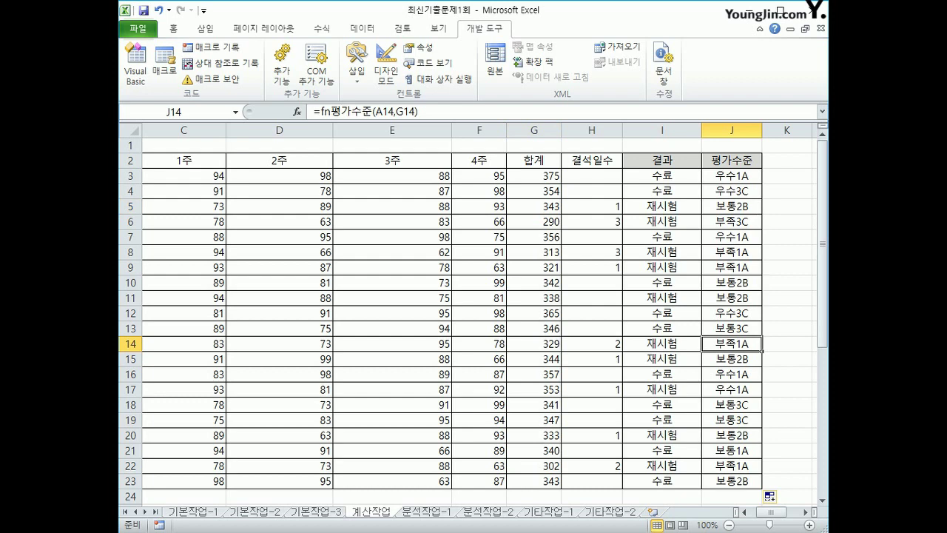
click(731, 175)
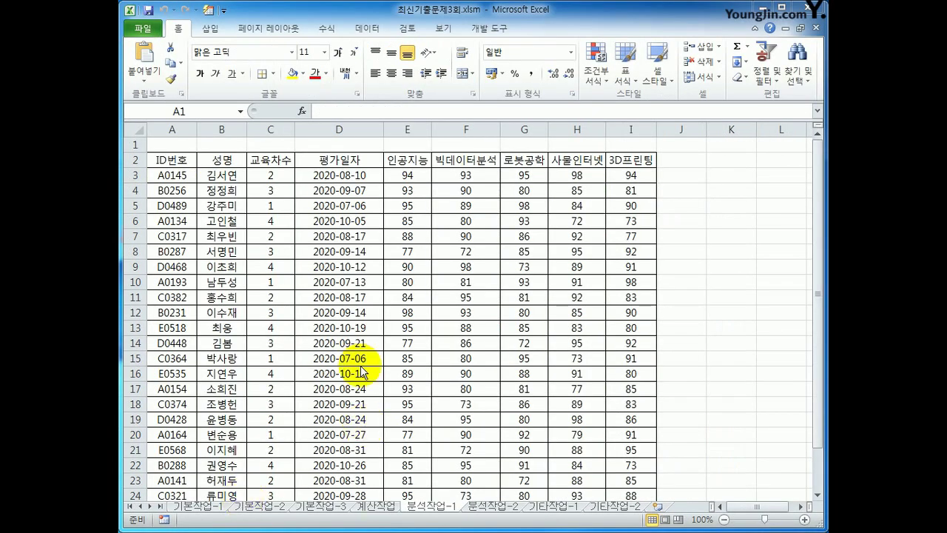
Step: Create a pivot table from A2:I26 on the 분석작업-1 sheet, placed in the existing worksheet at cell K2
click(178, 160)
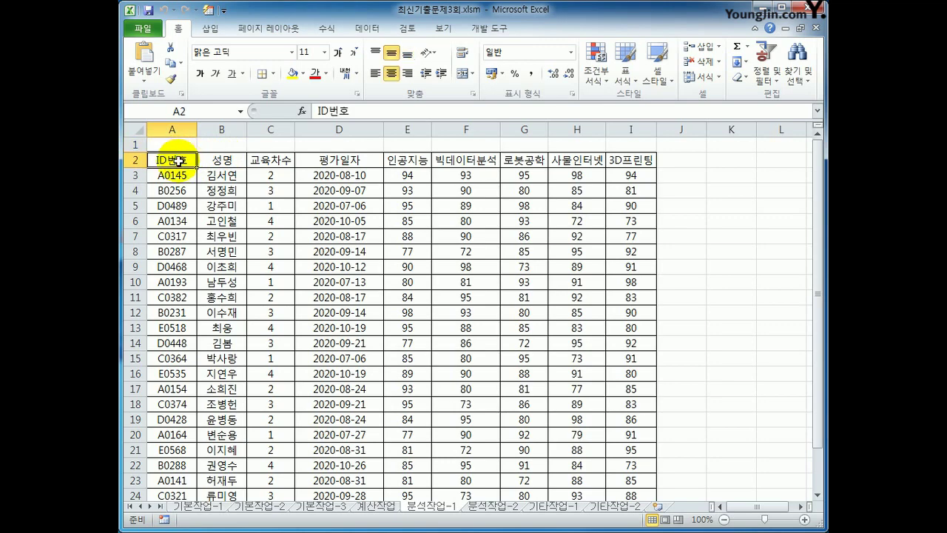
click(204, 29)
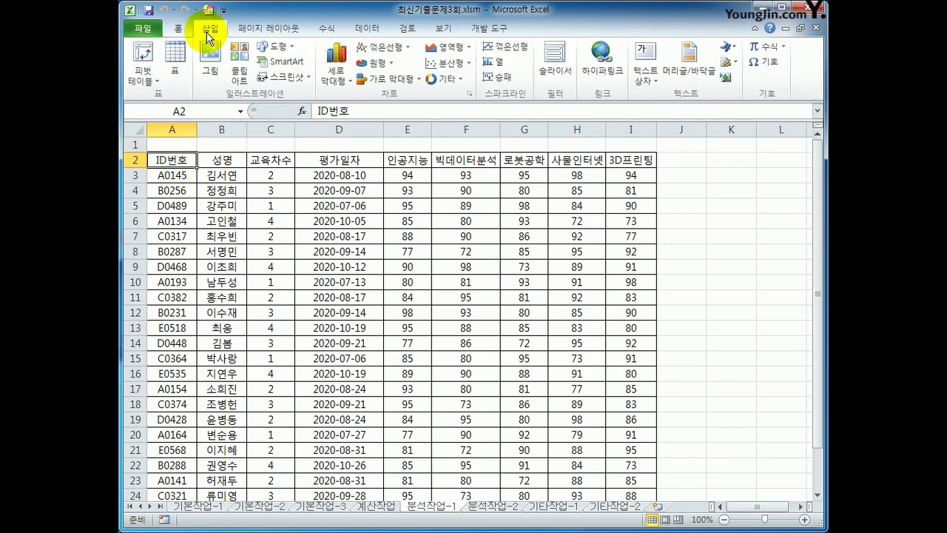
click(145, 52)
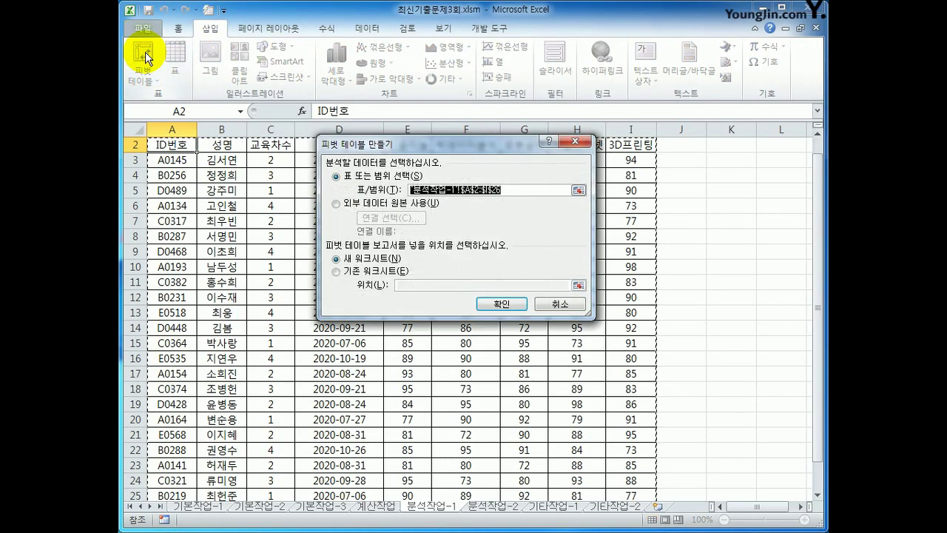
scroll(635, 379, down, 2)
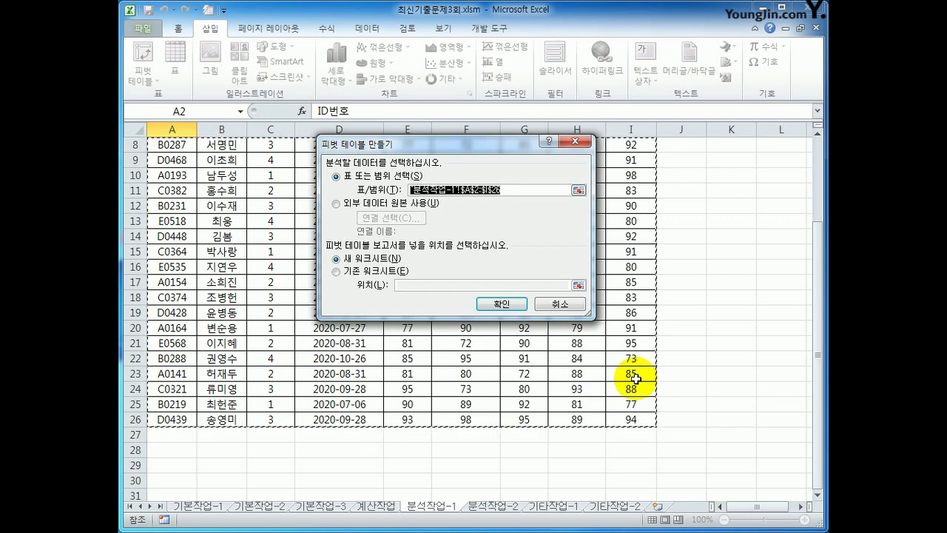
click(337, 270)
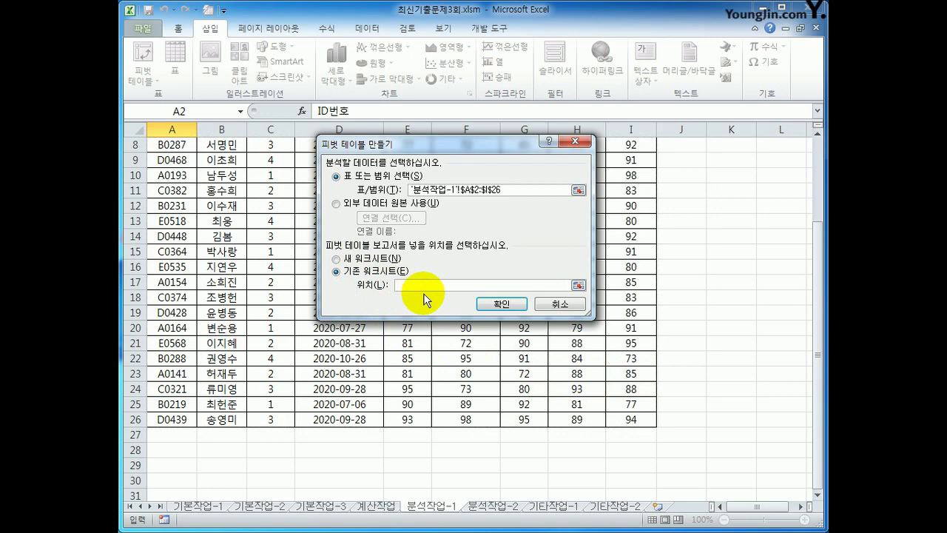
scroll(658, 333, up, 3)
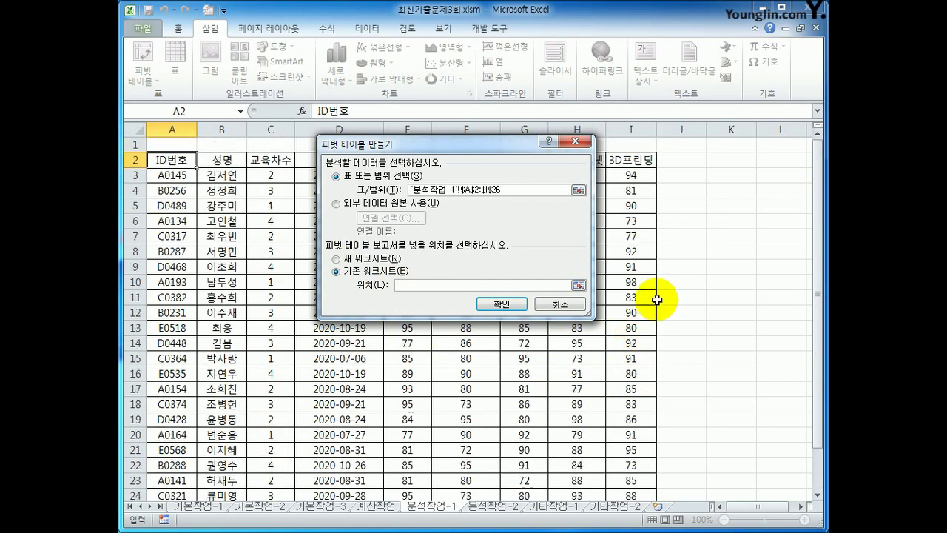
click(719, 158)
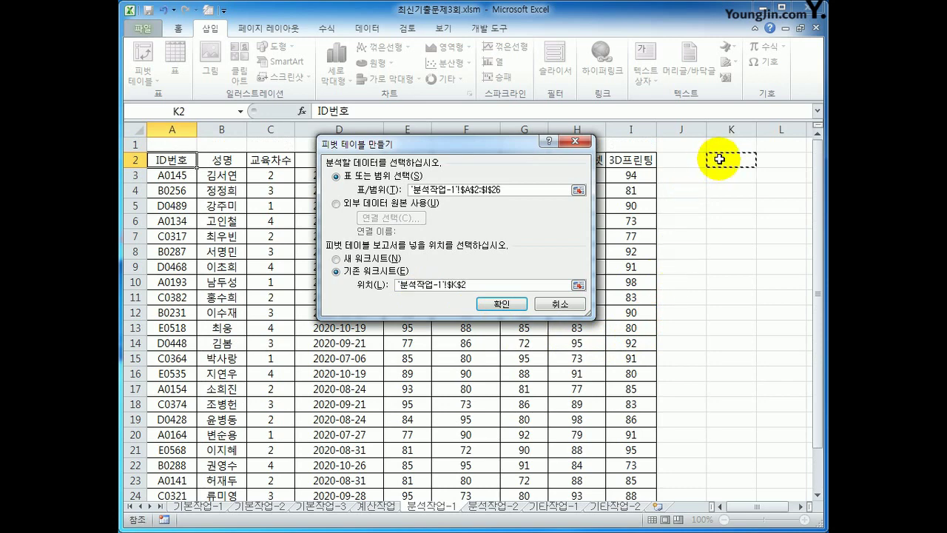
click(511, 303)
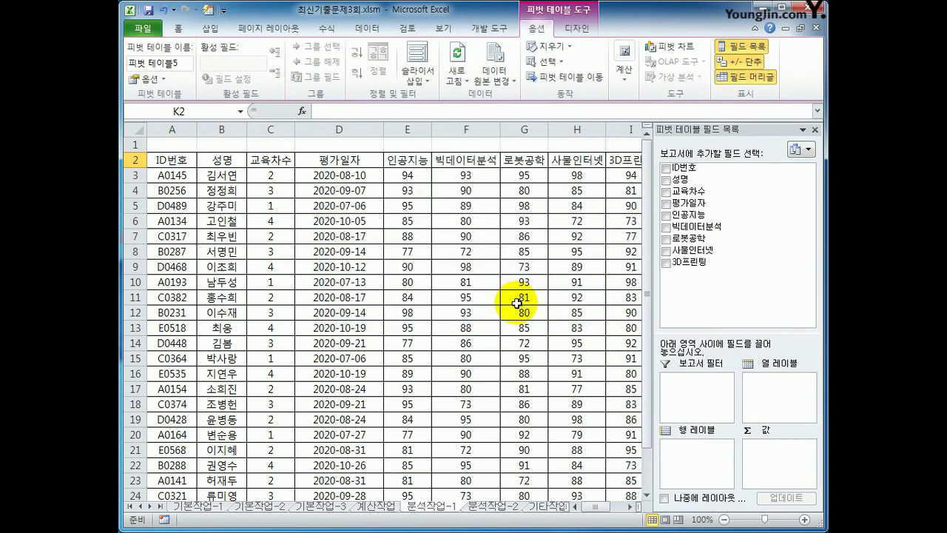
drag(626, 509, 629, 507)
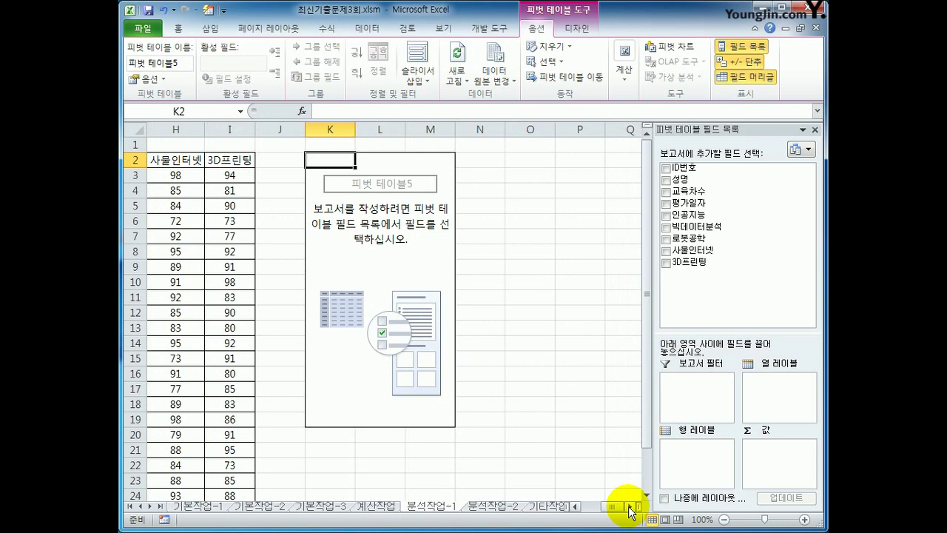
Step: Add 평가일자 as the pivot table's row label, with 성명 and 로봇공학 as its value fields
drag(703, 207, 702, 453)
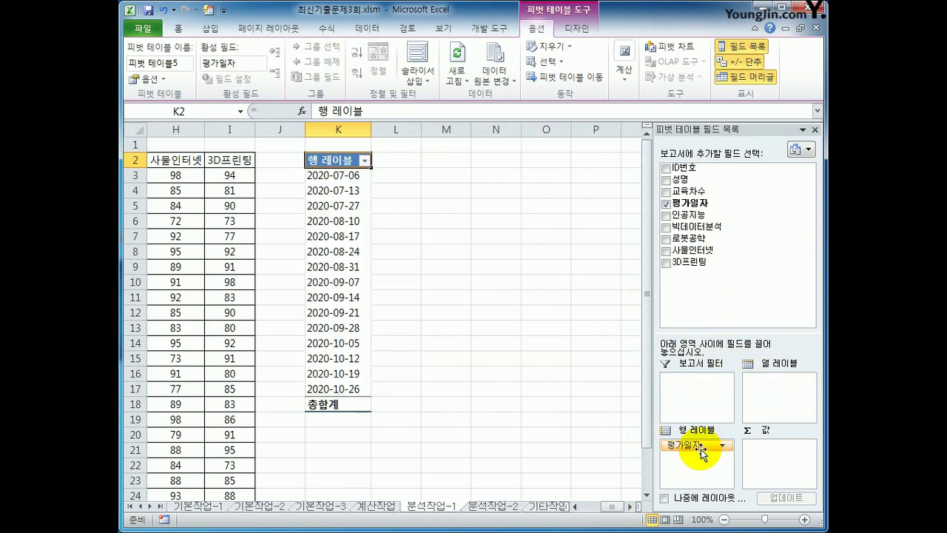
drag(698, 182, 769, 460)
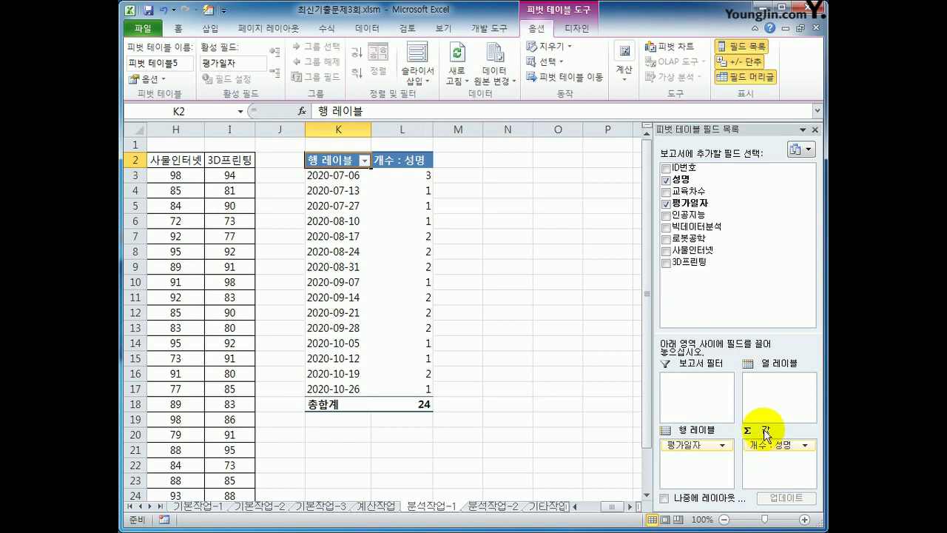
drag(700, 237, 775, 477)
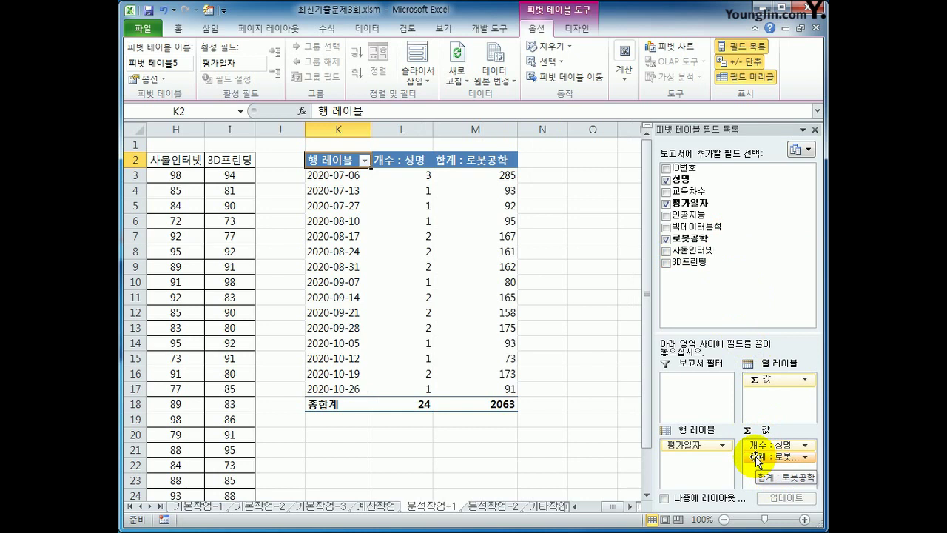
Step: Show the pivot table's report layout in outline form (개요 형식)
click(578, 28)
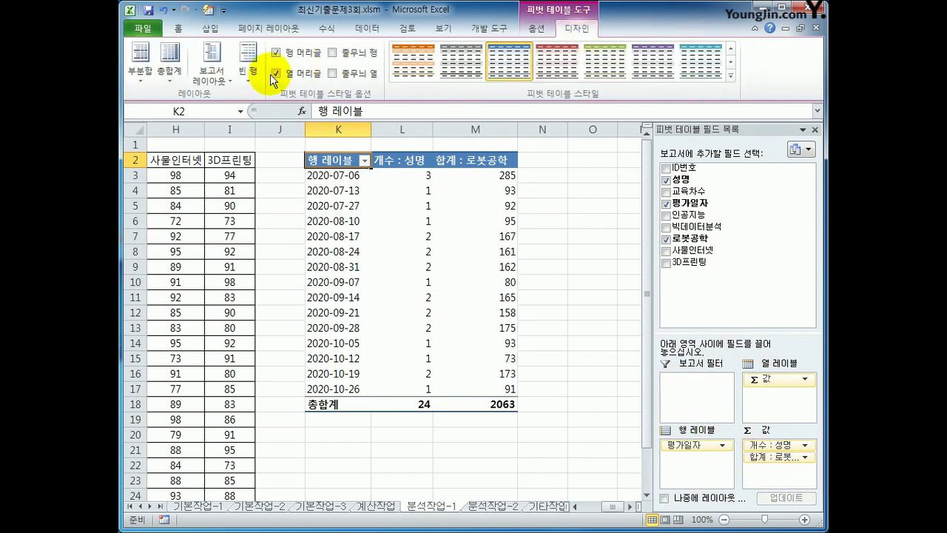
click(212, 74)
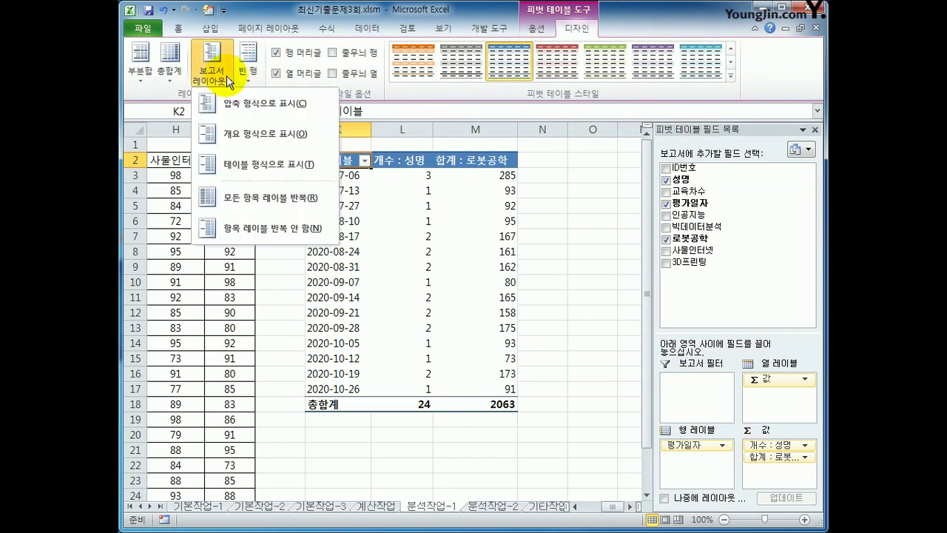
click(236, 135)
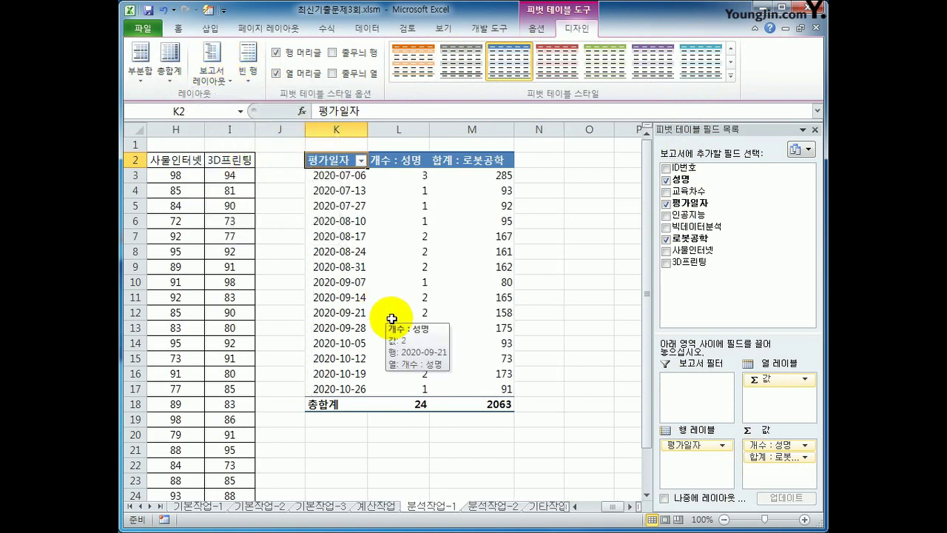
Step: Summarize the pivot table's 로봇공학 value field by average (평균)
click(404, 162)
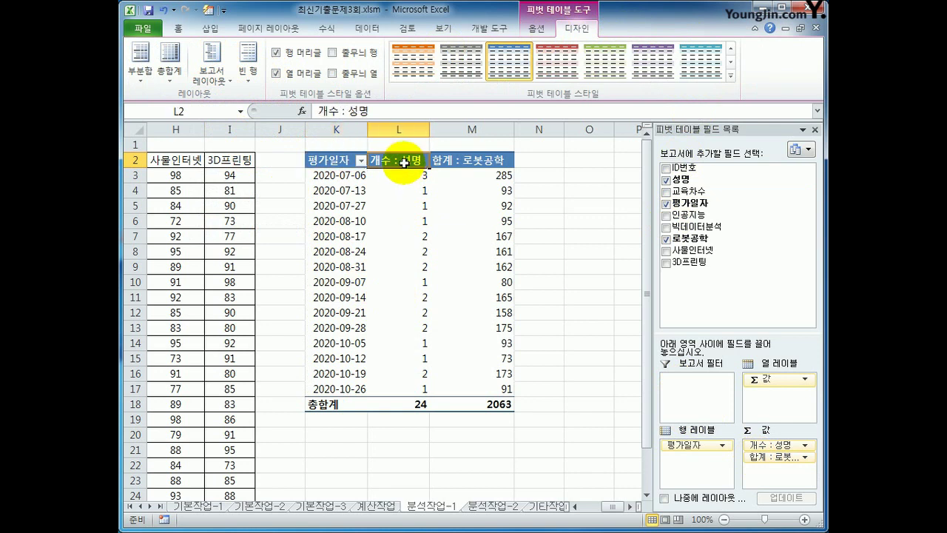
click(472, 160)
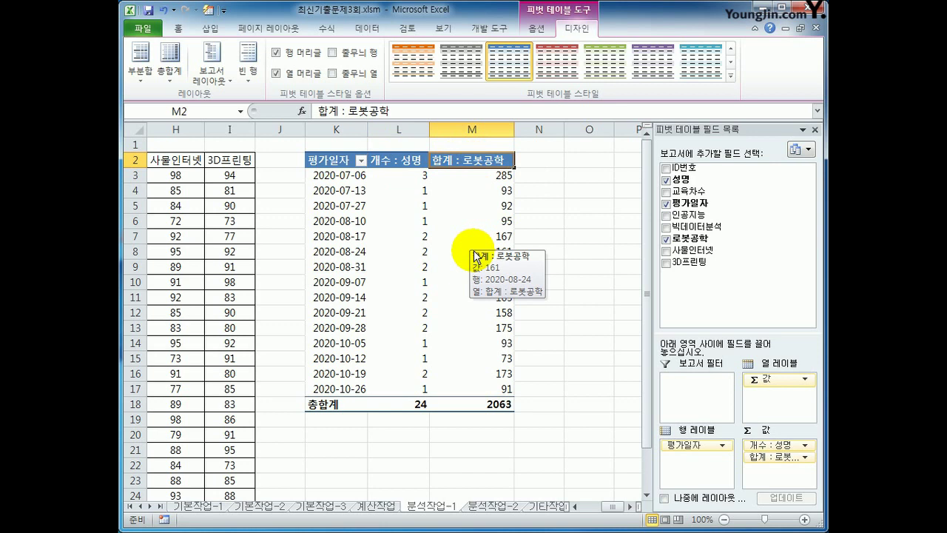
right_click(462, 159)
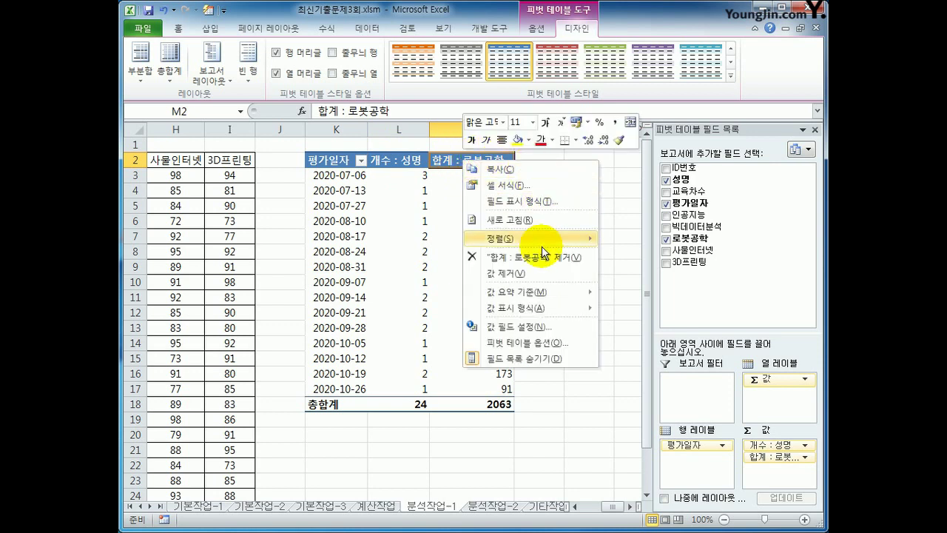
mouse_move(590, 293)
click(628, 325)
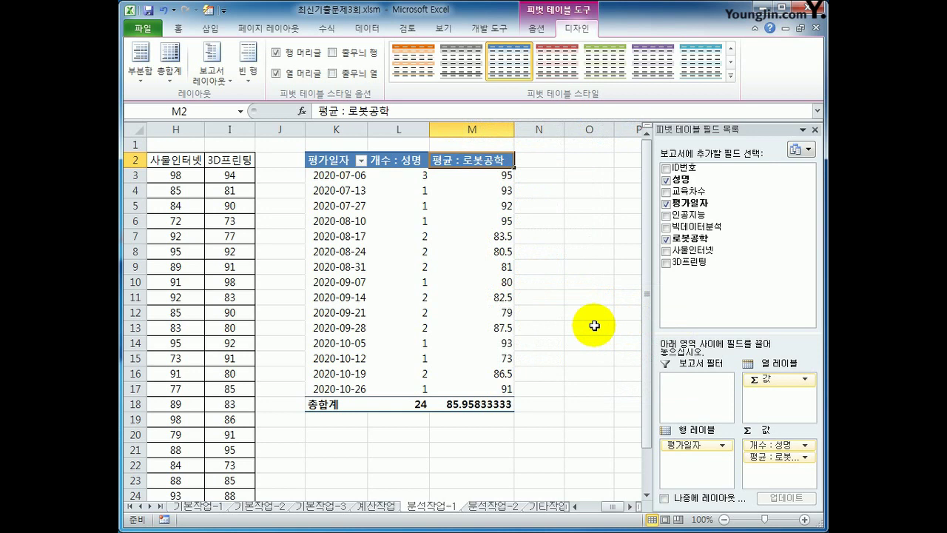
Step: Group the pivot table's 평가일자 dates by 일 in 20-day intervals, with the automatic start and end options turned off
click(335, 175)
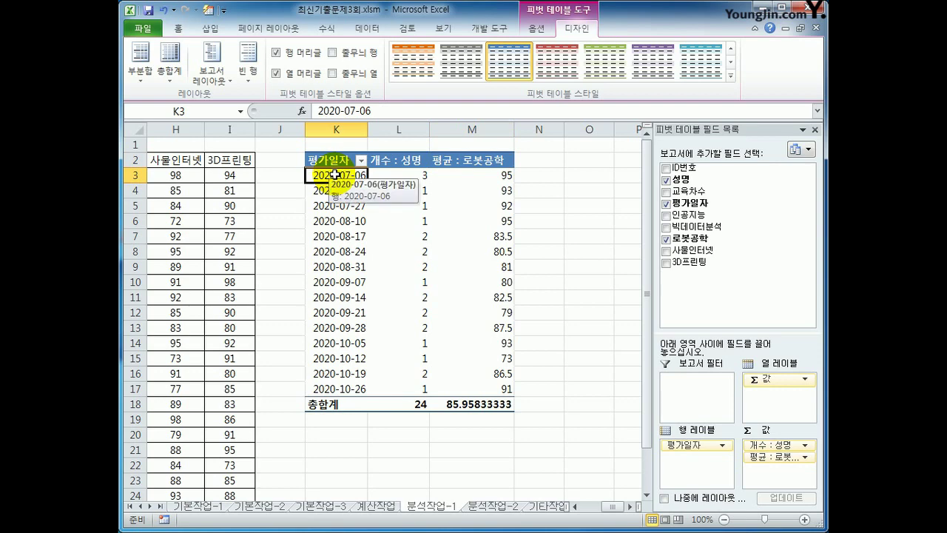
right_click(335, 174)
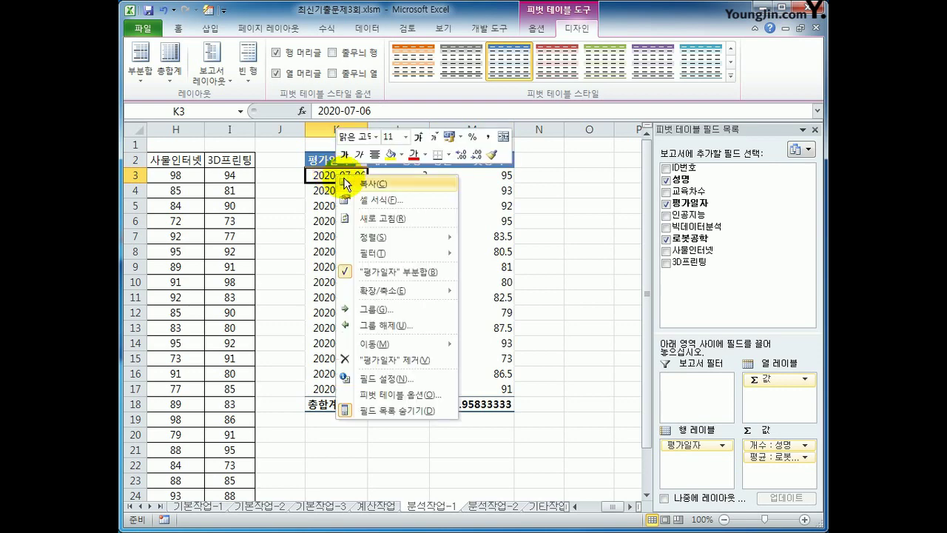
click(395, 310)
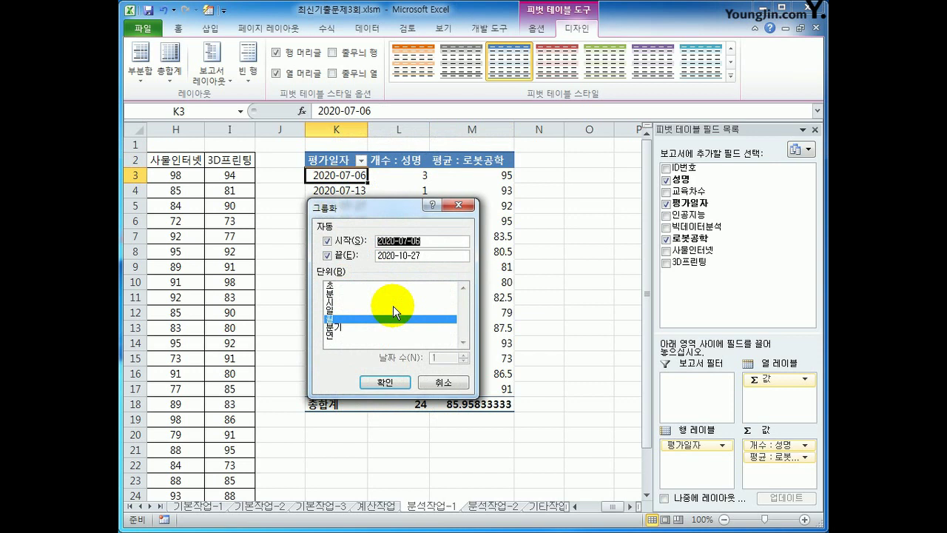
click(352, 242)
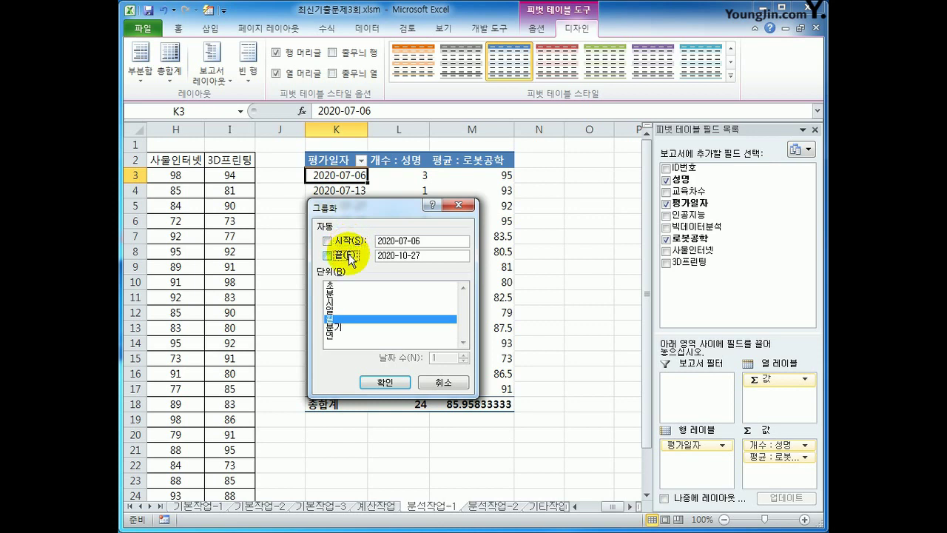
click(345, 319)
click(345, 311)
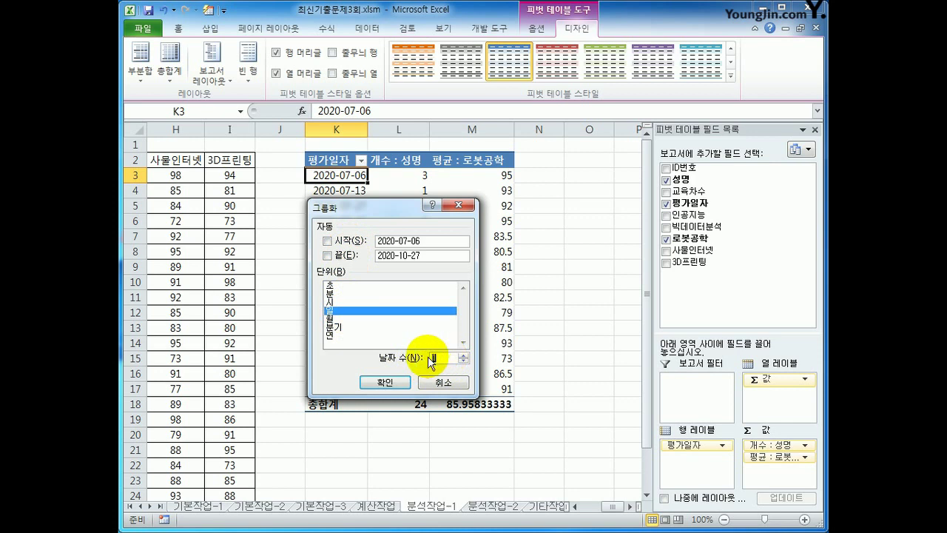
text(20)
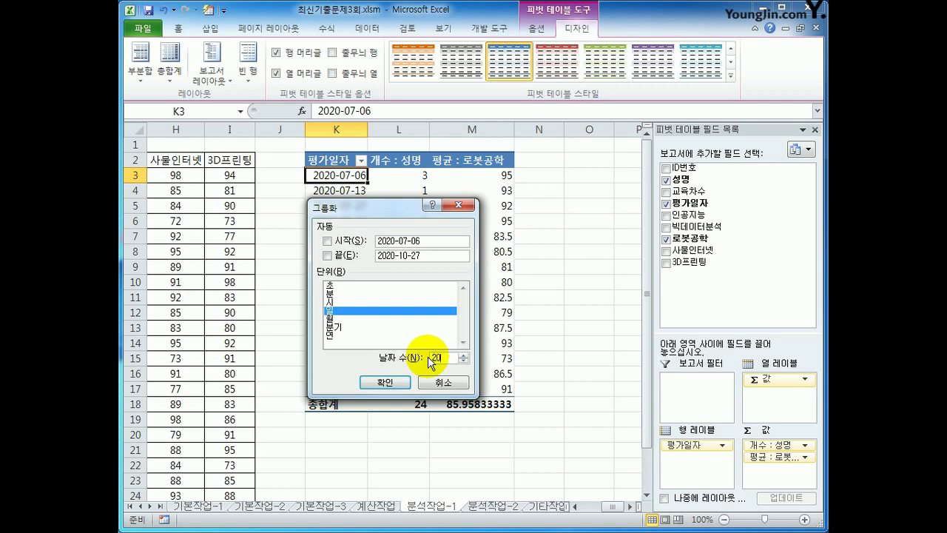
click(386, 383)
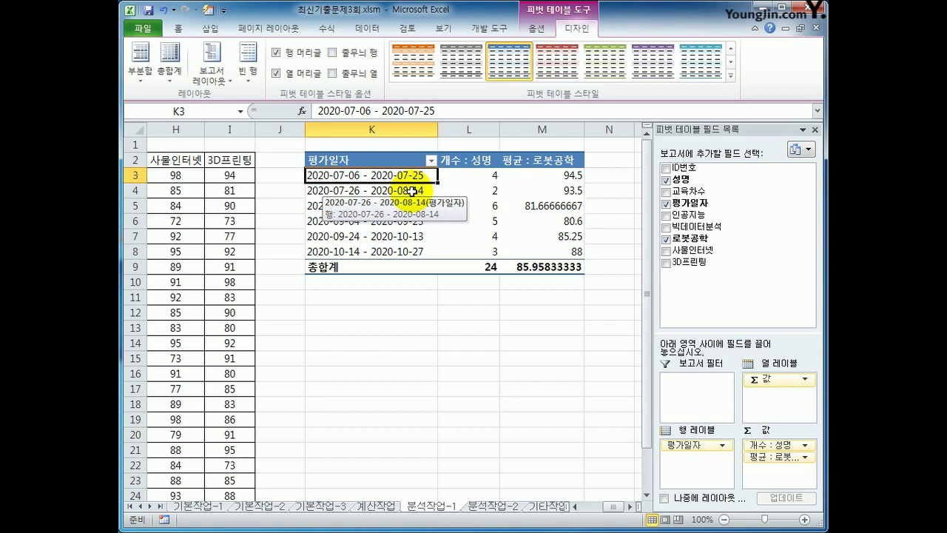
Step: Set the number format of the 로봇공학 average field to the 숫자 category through its value field settings
click(532, 161)
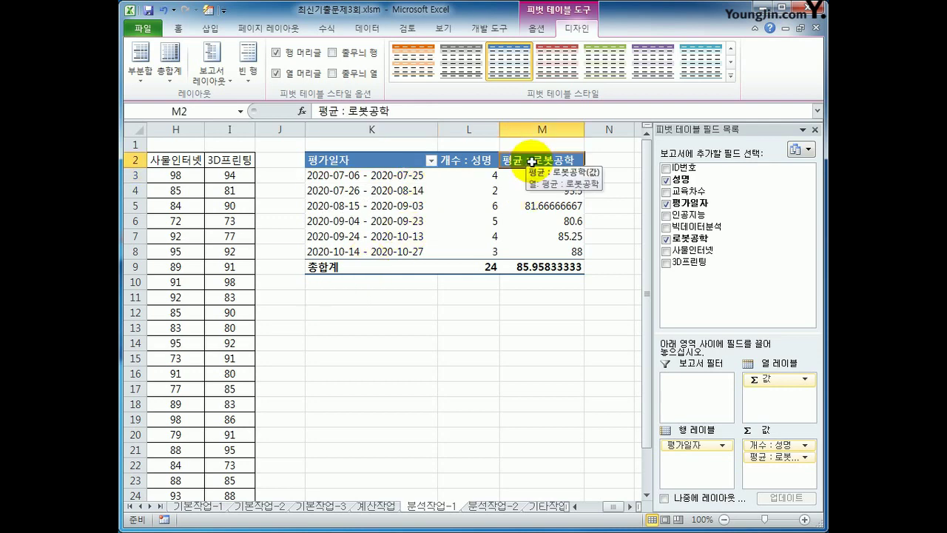
right_click(532, 161)
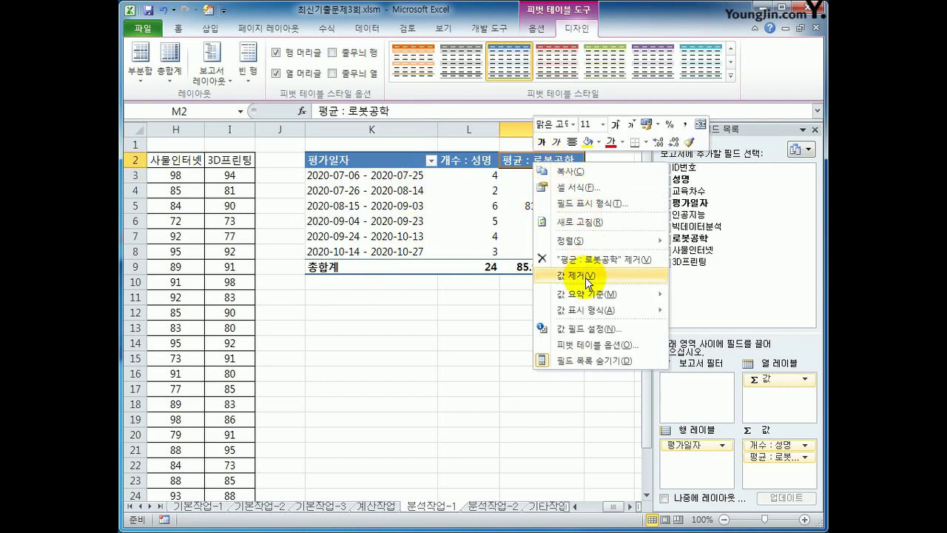
click(583, 333)
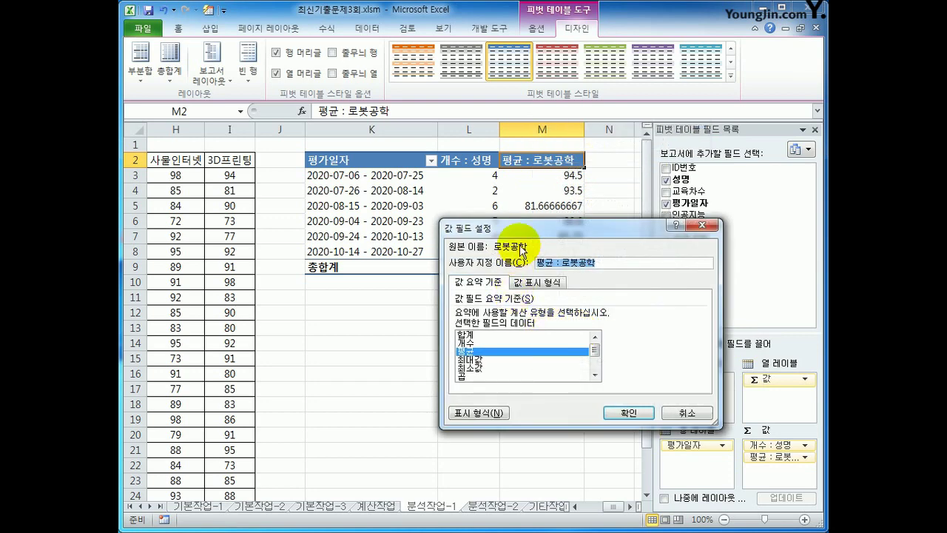
drag(533, 282, 265, 165)
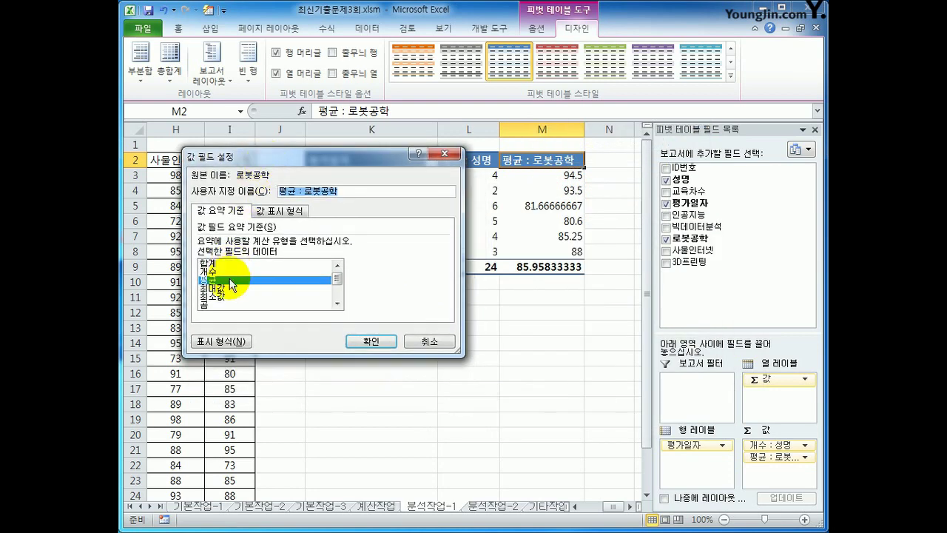
click(230, 284)
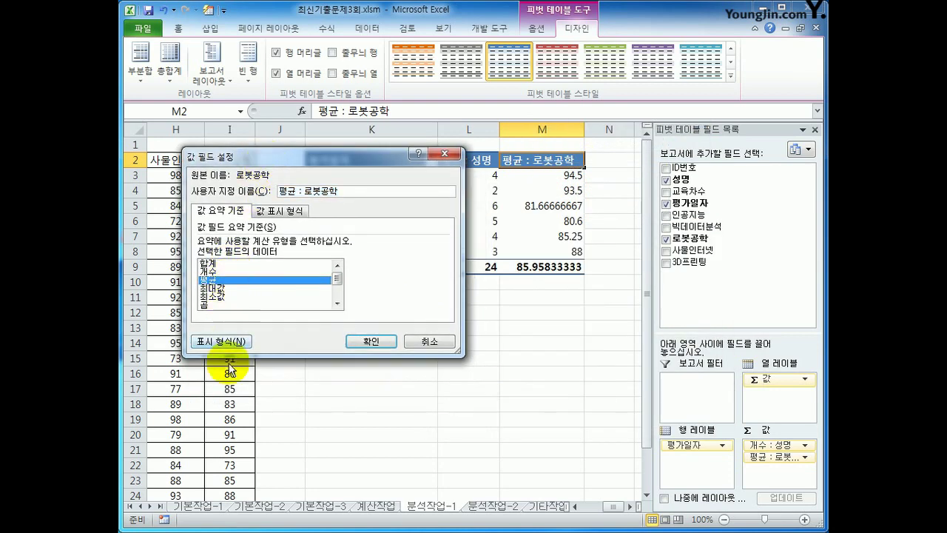
click(228, 341)
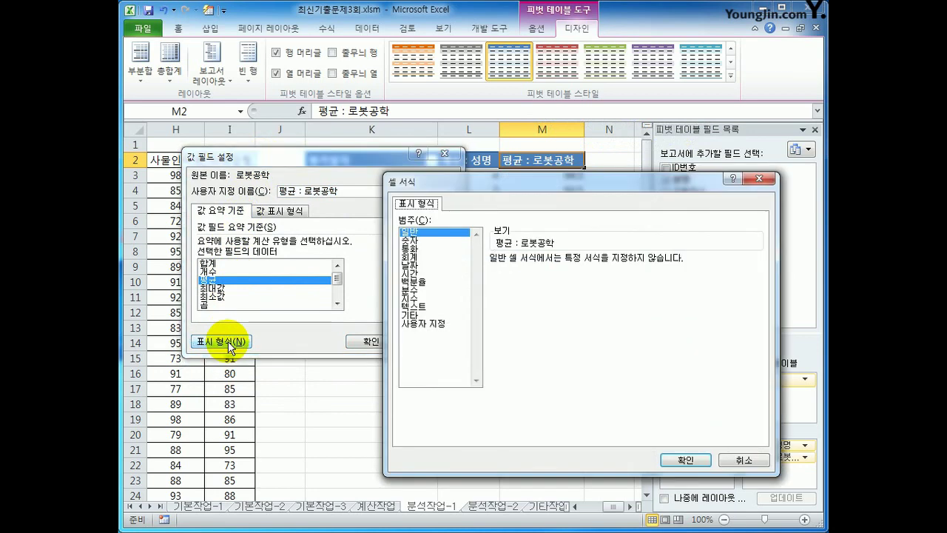
click(442, 241)
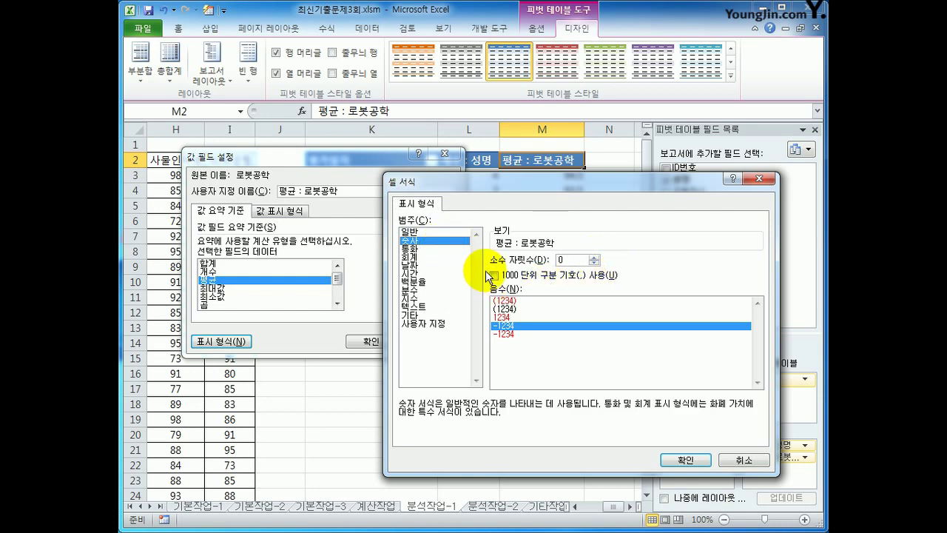
click(675, 458)
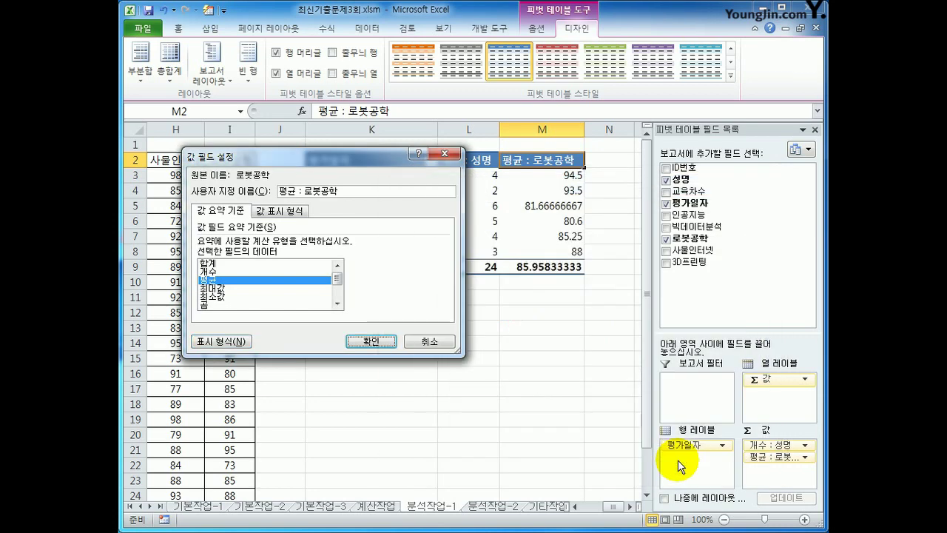
click(363, 341)
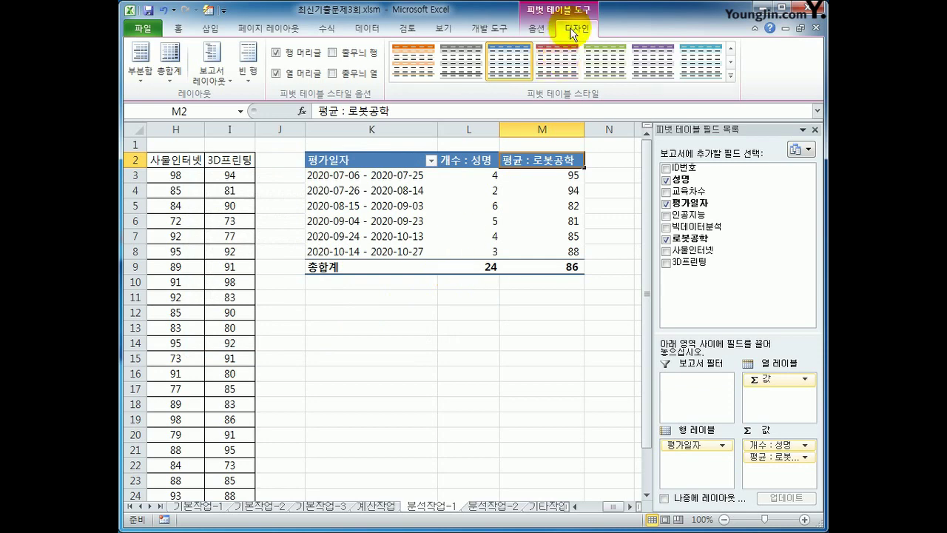
Step: Apply the green pivot table style from the first row of the 보통 group
click(731, 76)
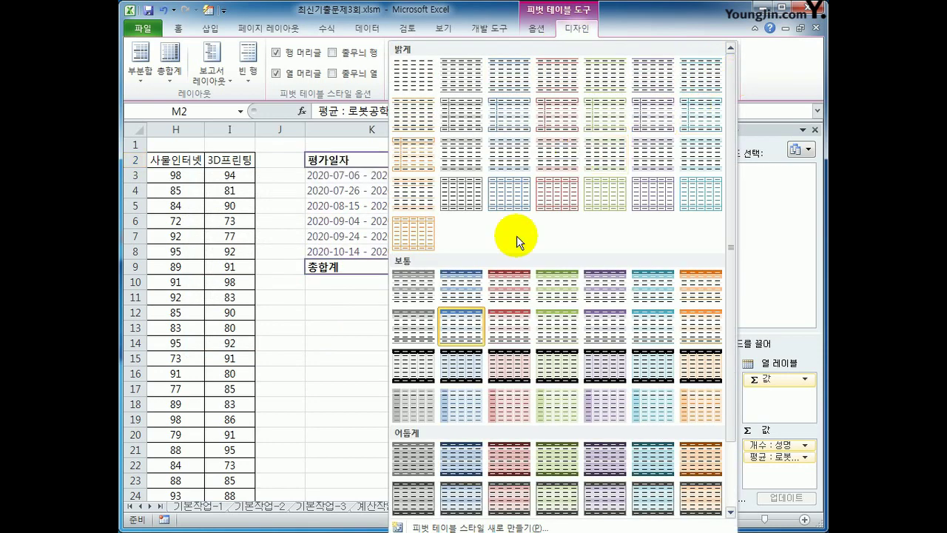
click(559, 292)
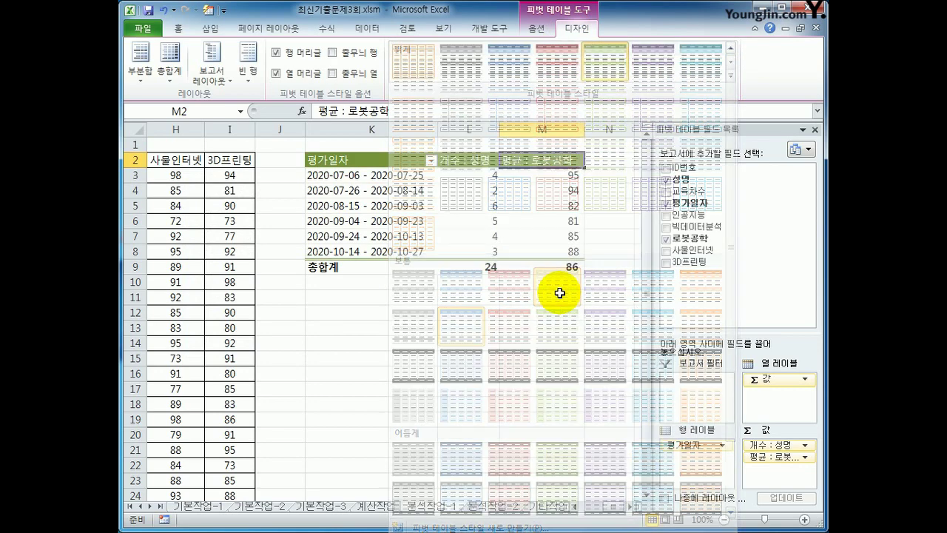
click(573, 270)
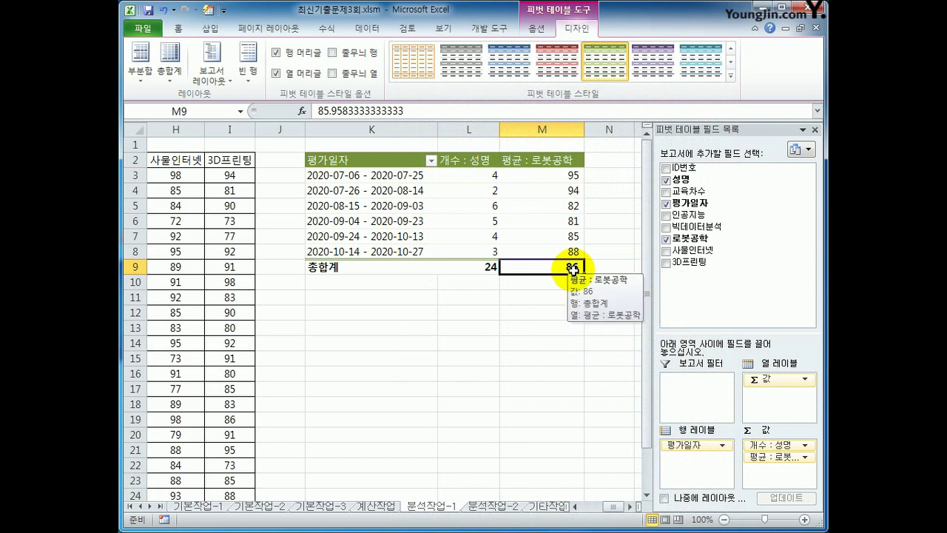
Step: On the 분석작업-2 sheet, select cell K12 and start recording a macro named 월별부서합
click(481, 507)
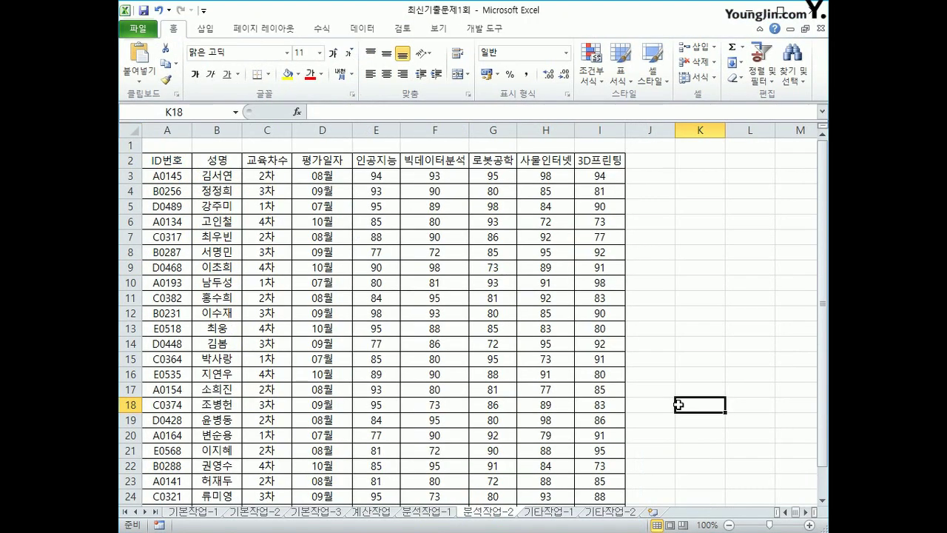
click(693, 296)
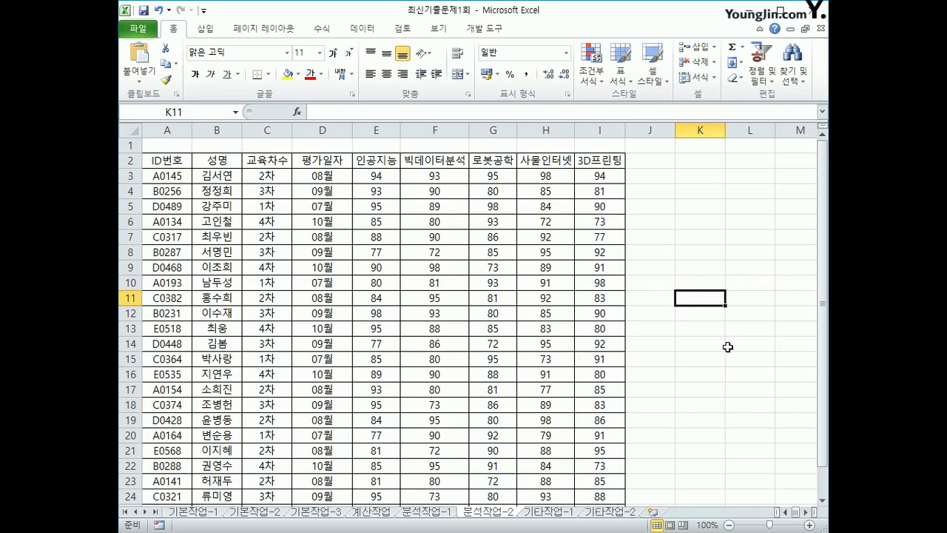
click(712, 321)
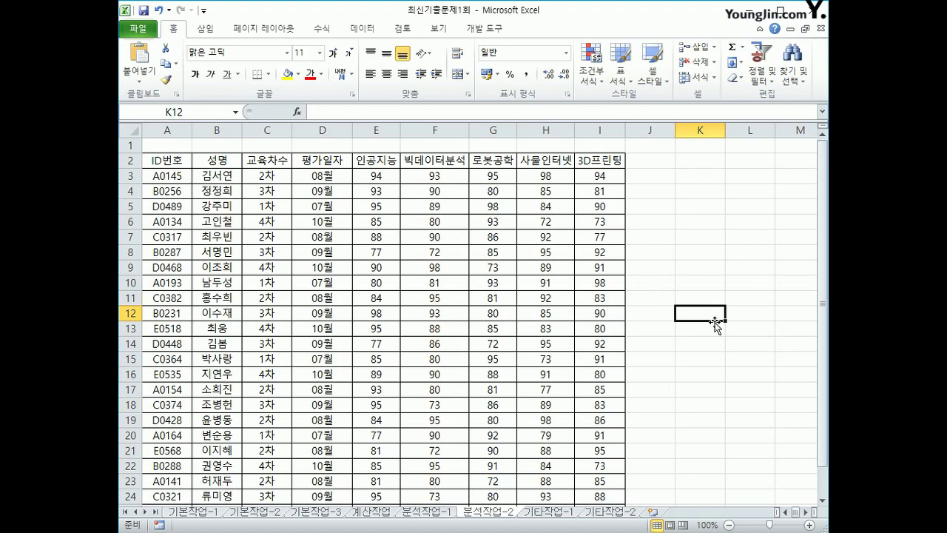
click(494, 30)
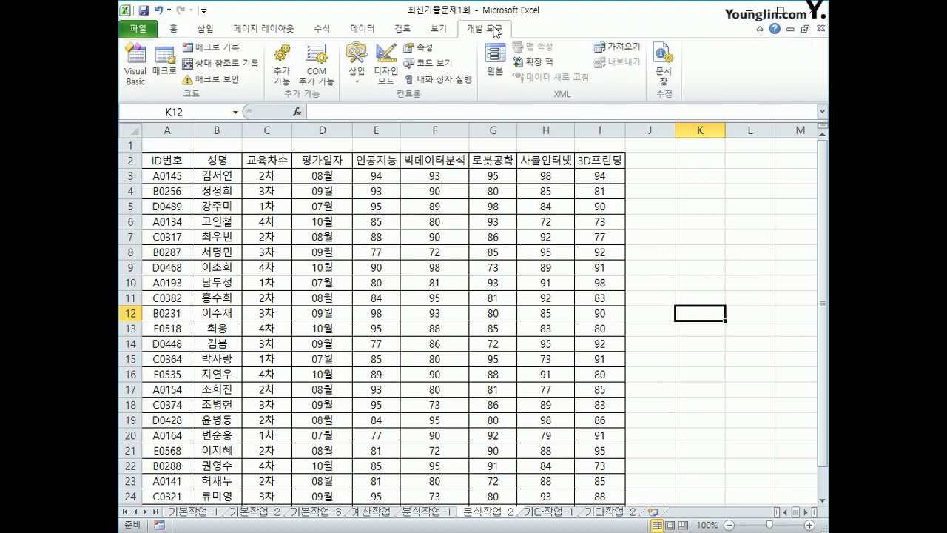
click(229, 48)
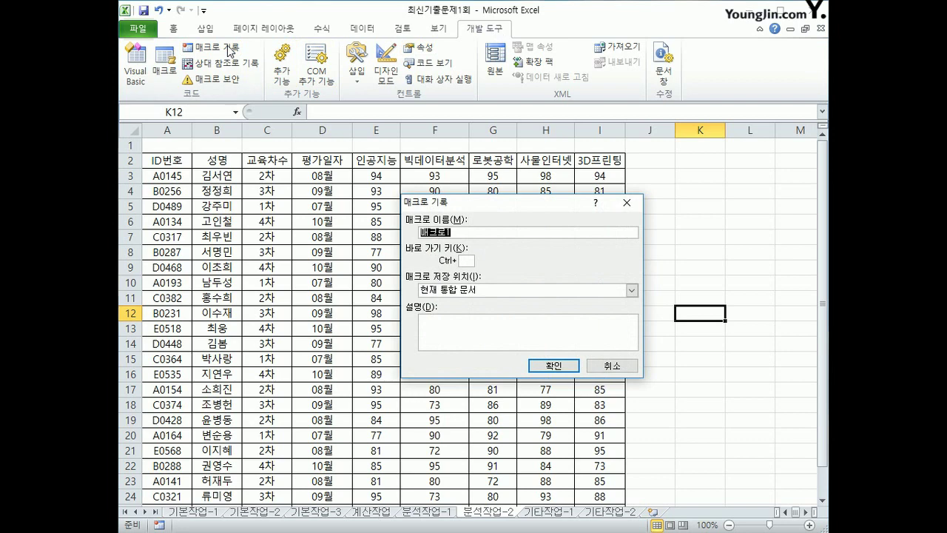
text(dnj)
key(BackSpace)
key(BackSpace)
key(BackSpace)
text(월별부서)
text(합)
click(539, 366)
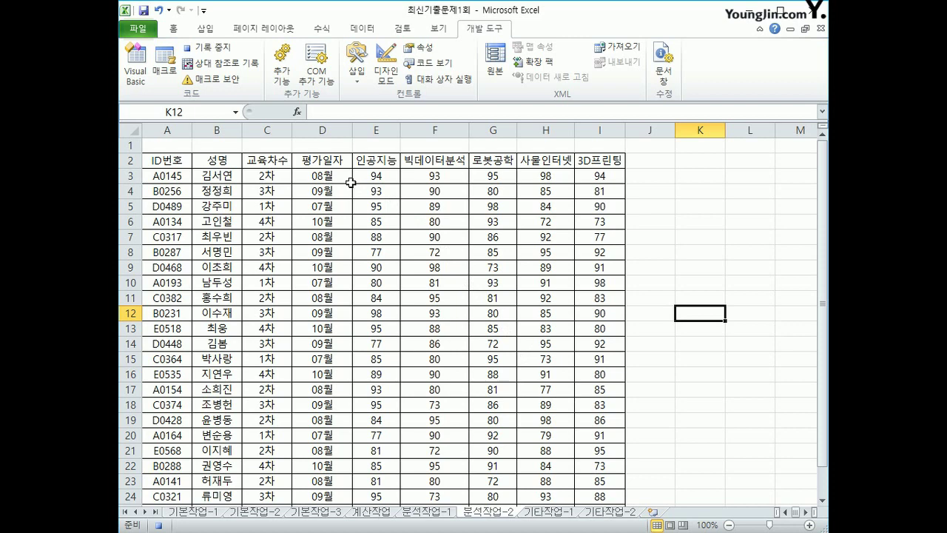
Step: Sort the table on the 분석작업-2 sheet by the 평가일자 column in ascending order
scroll(322, 207, down, 2)
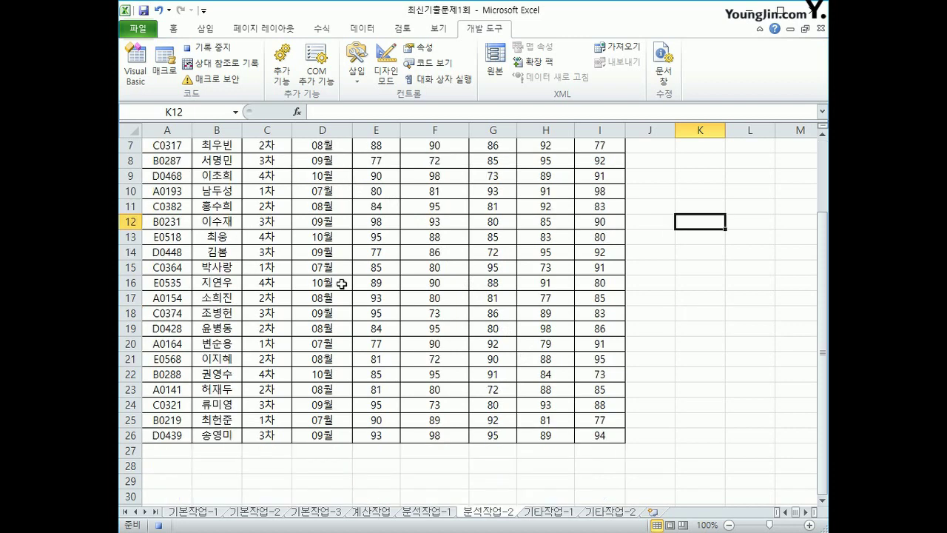
scroll(341, 284, up, 2)
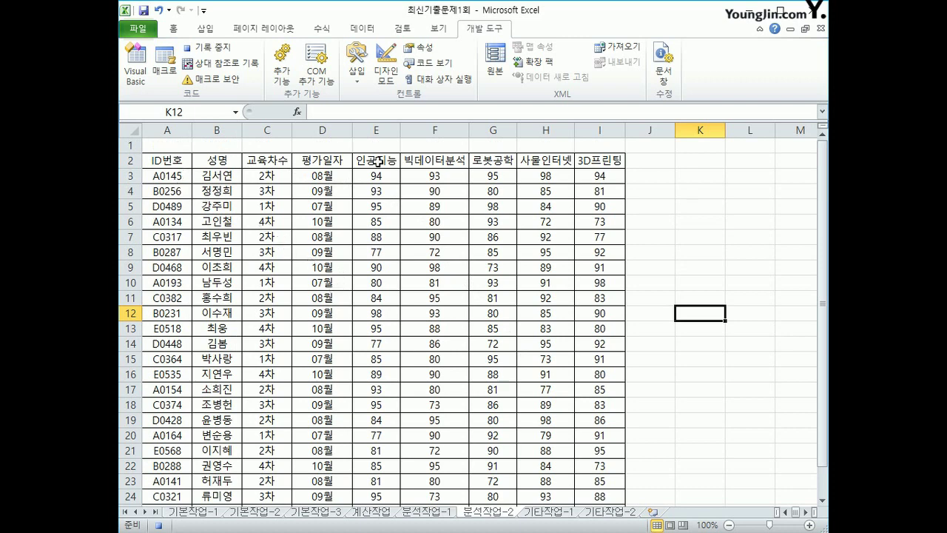
click(338, 159)
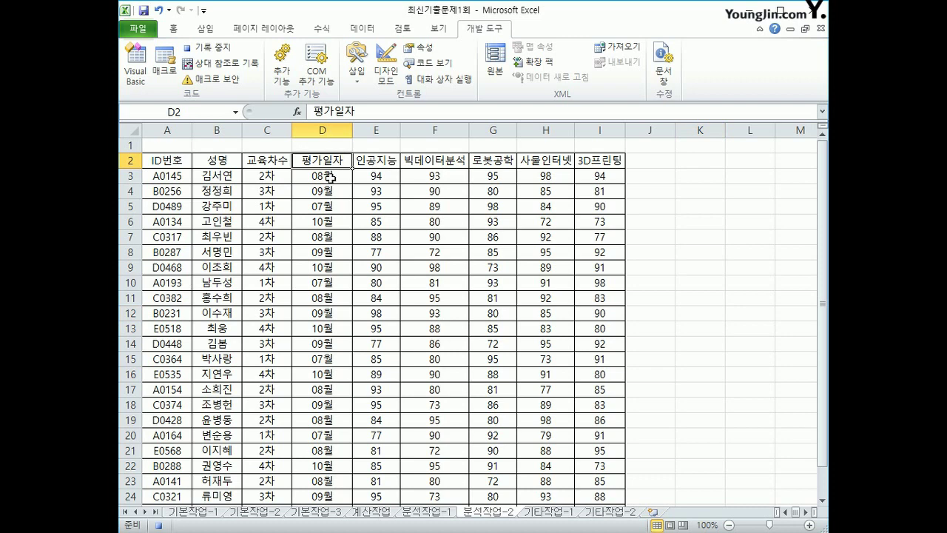
click(358, 34)
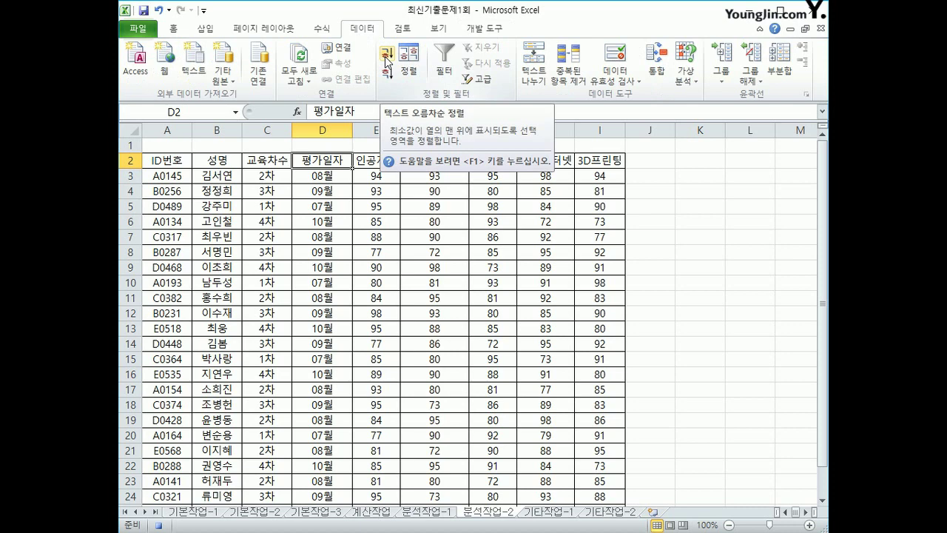
click(386, 56)
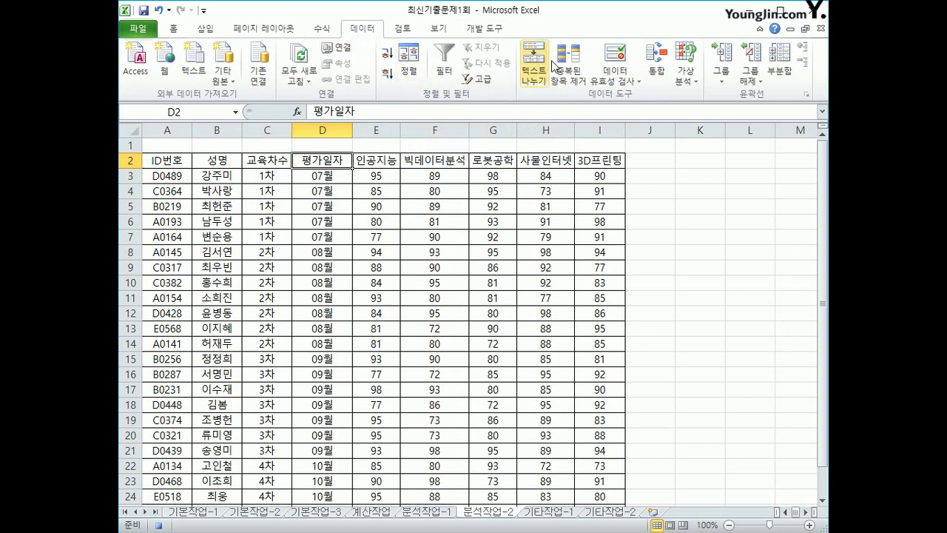
Step: Add subtotals grouped by 평가일자 using the 평균 function for 인공지능, 빅데이터분석, 로봇공학, 사물인터넷 and 3D프린팅
click(793, 67)
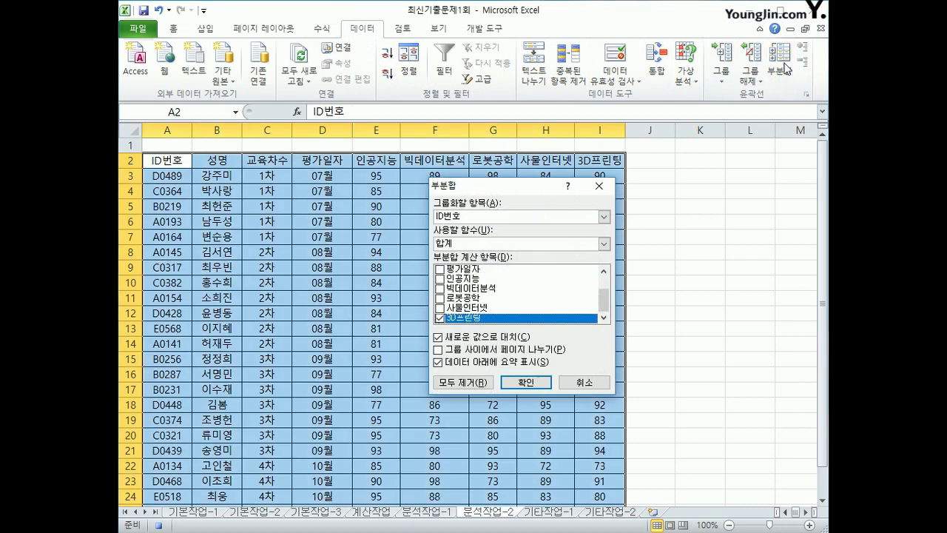
click(489, 217)
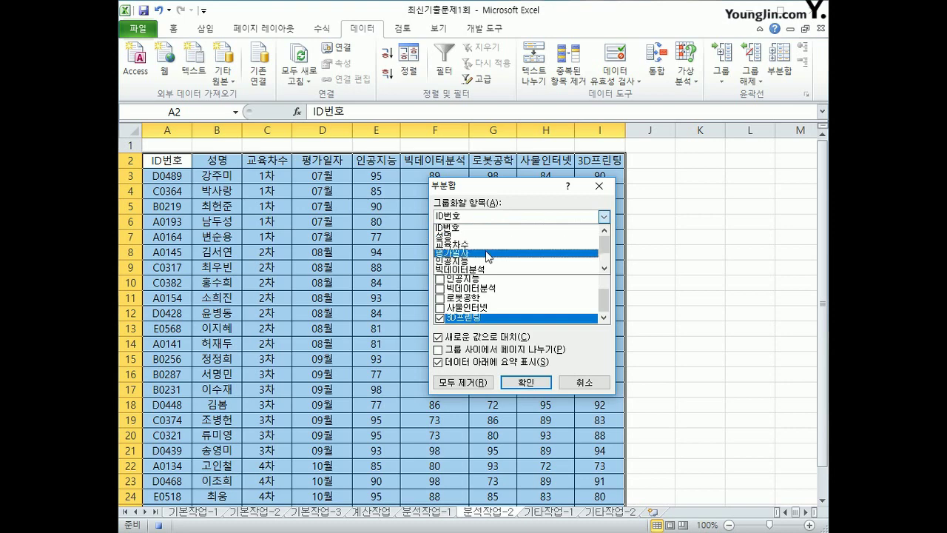
click(489, 253)
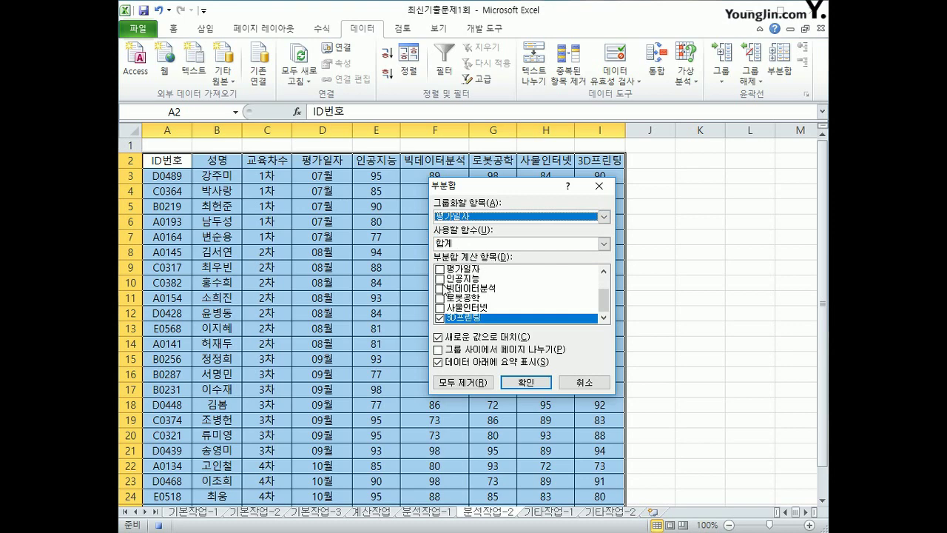
click(439, 279)
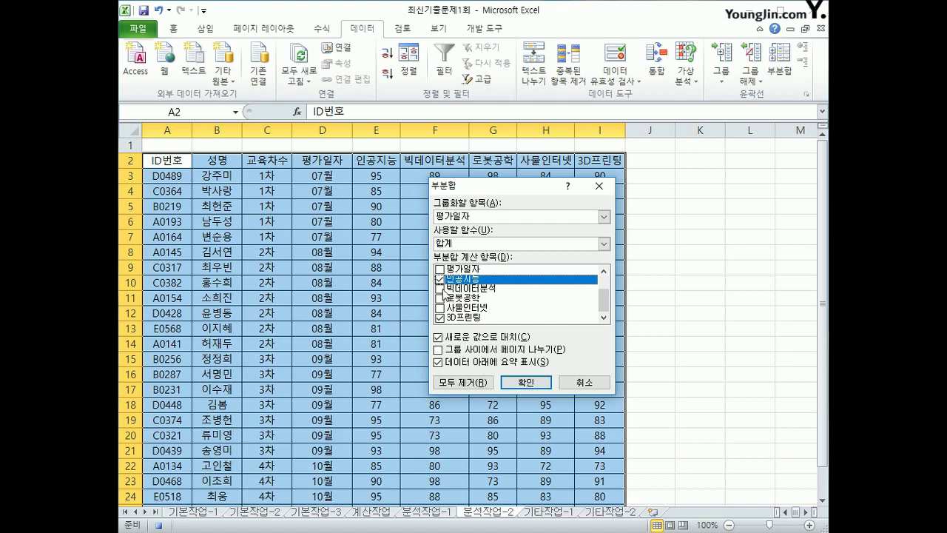
click(440, 288)
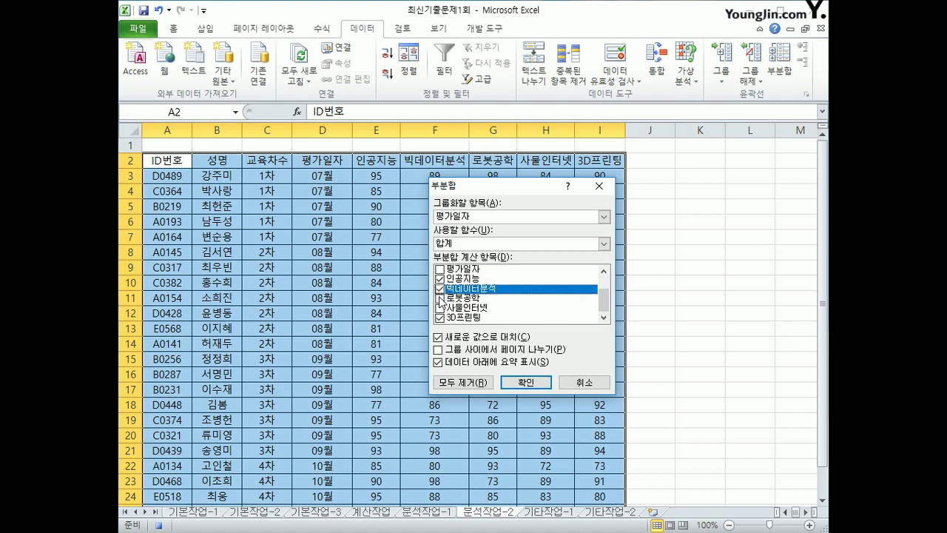
click(439, 297)
click(439, 307)
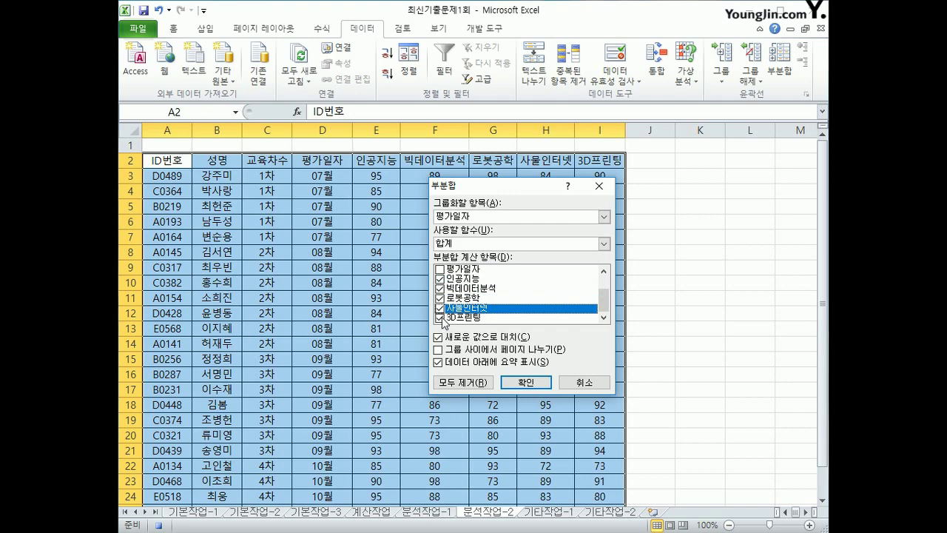
click(485, 250)
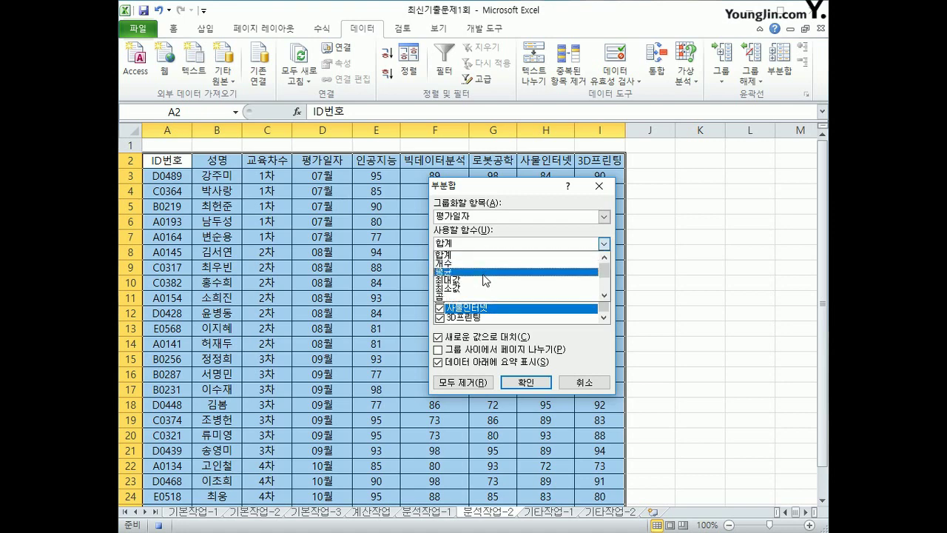
click(486, 272)
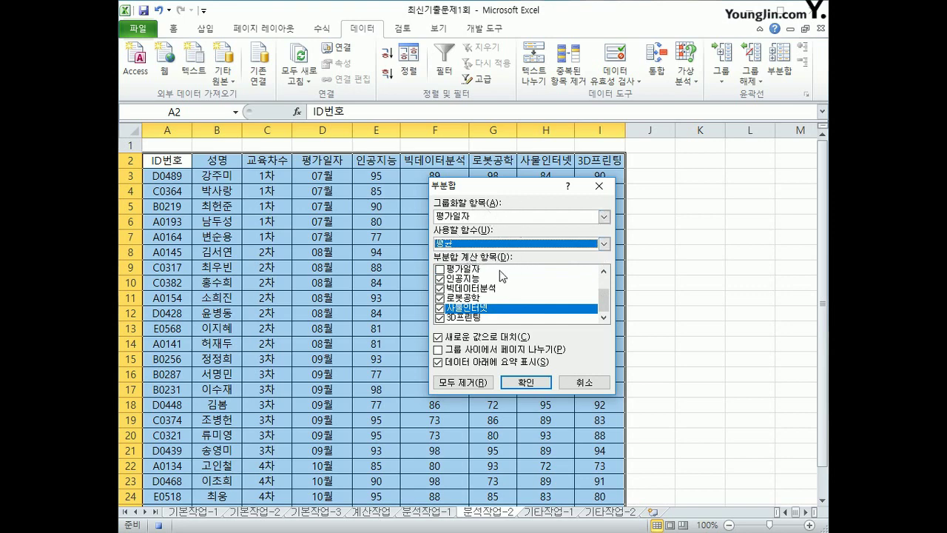
click(527, 387)
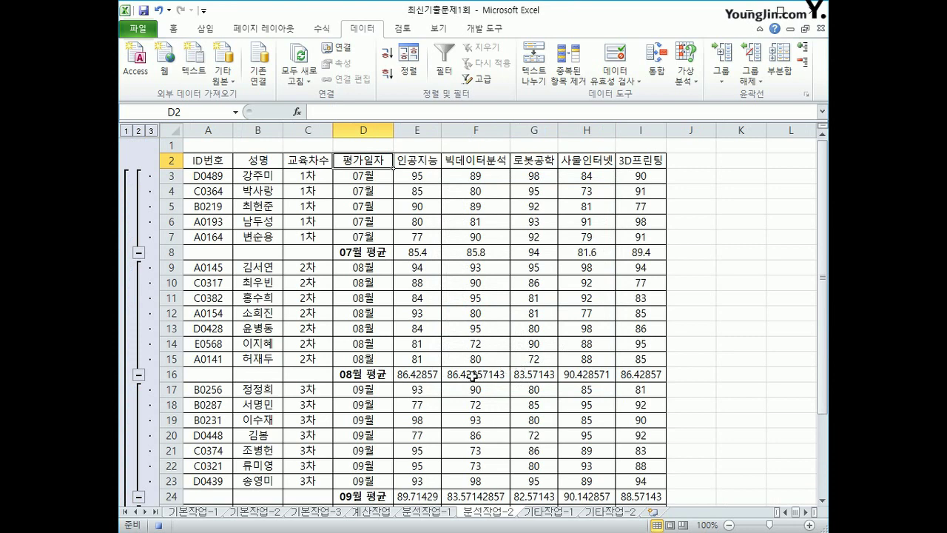
Step: Review the subtotal rows, stop recording the macro and select empty cell K18
scroll(367, 359, down, 2)
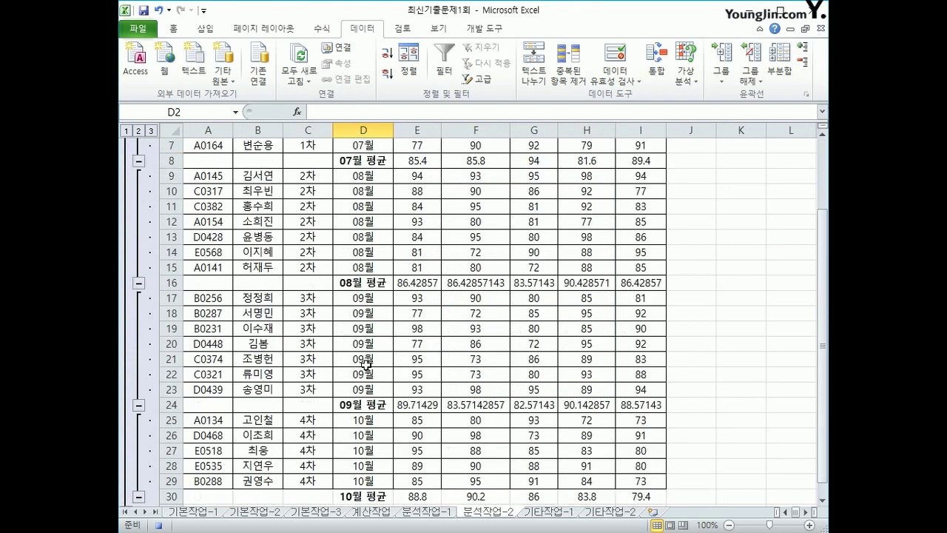
scroll(367, 400, down, 1)
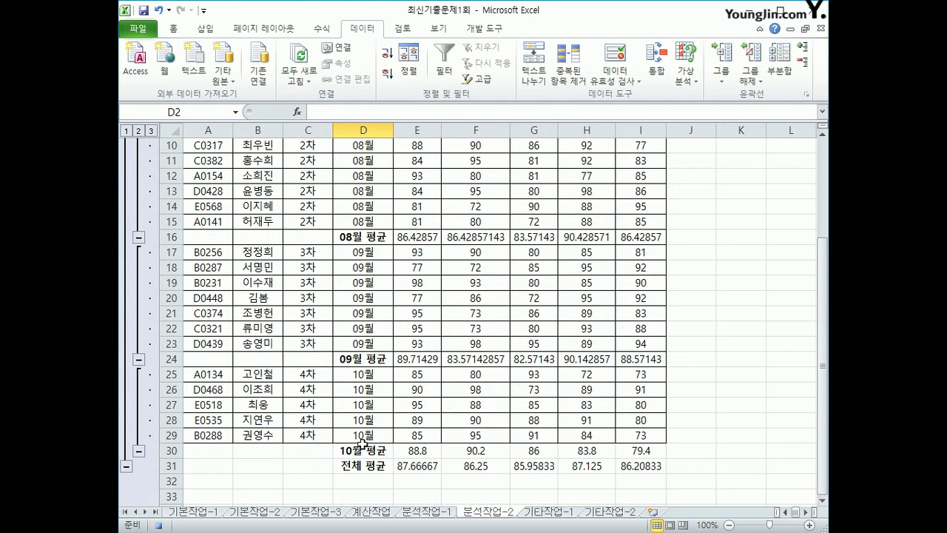
scroll(363, 443, up, 3)
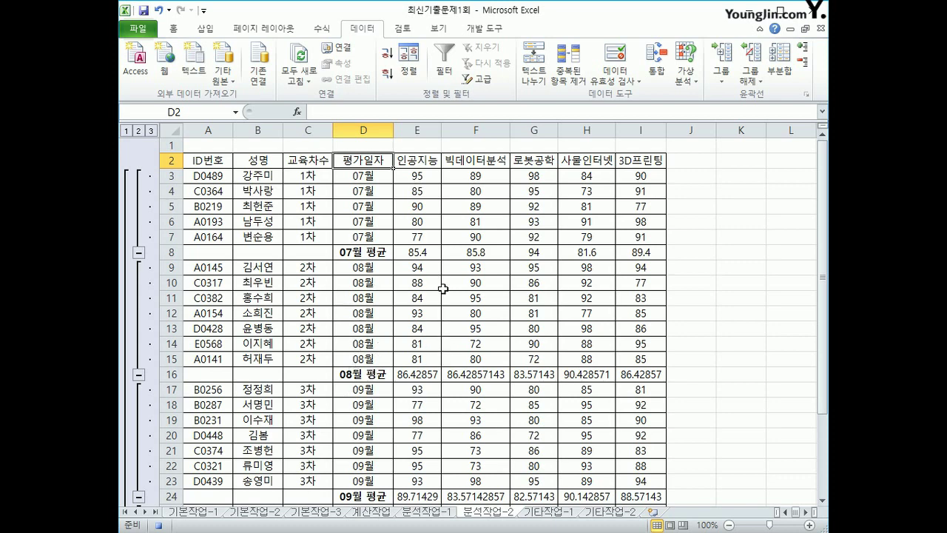
click(484, 29)
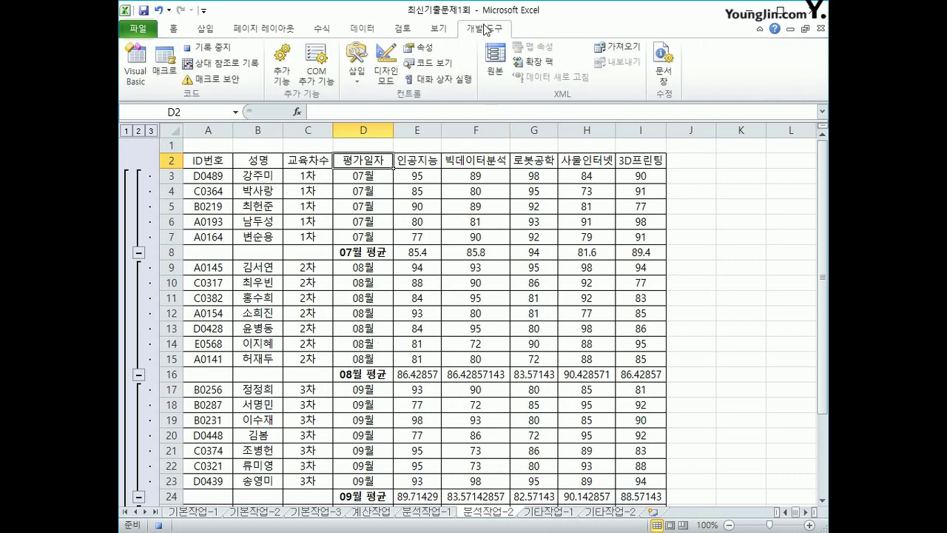
click(204, 49)
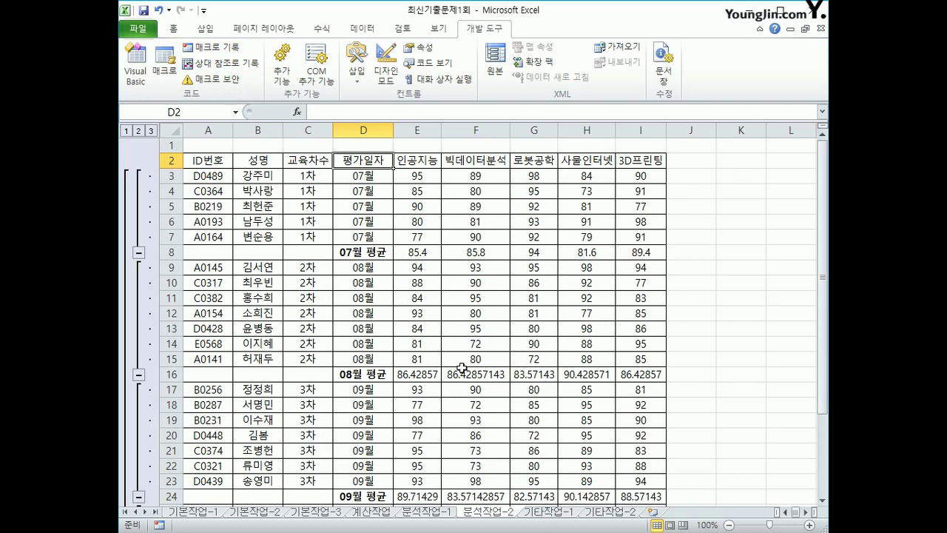
click(720, 406)
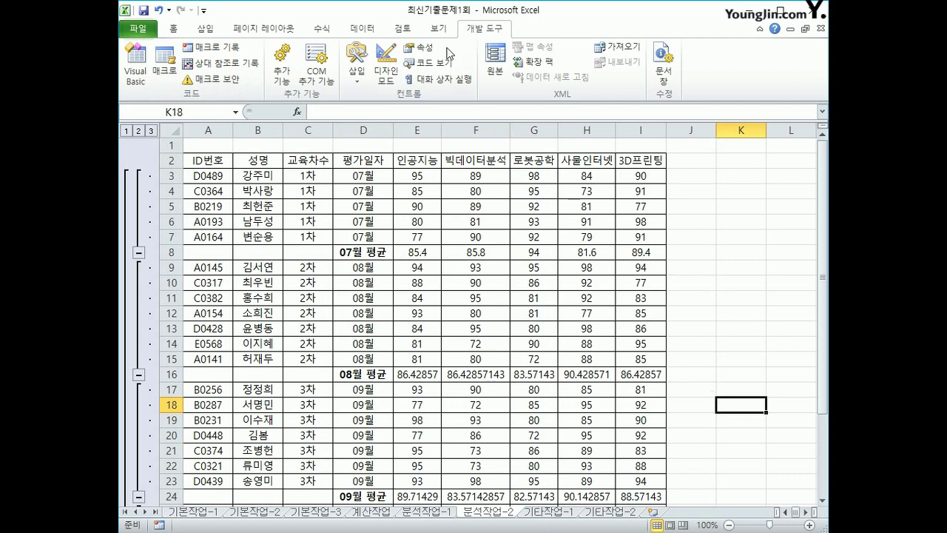
Step: Insert a form control button over cells K2:L3 and assign the 월별부분합 macro to it
click(360, 88)
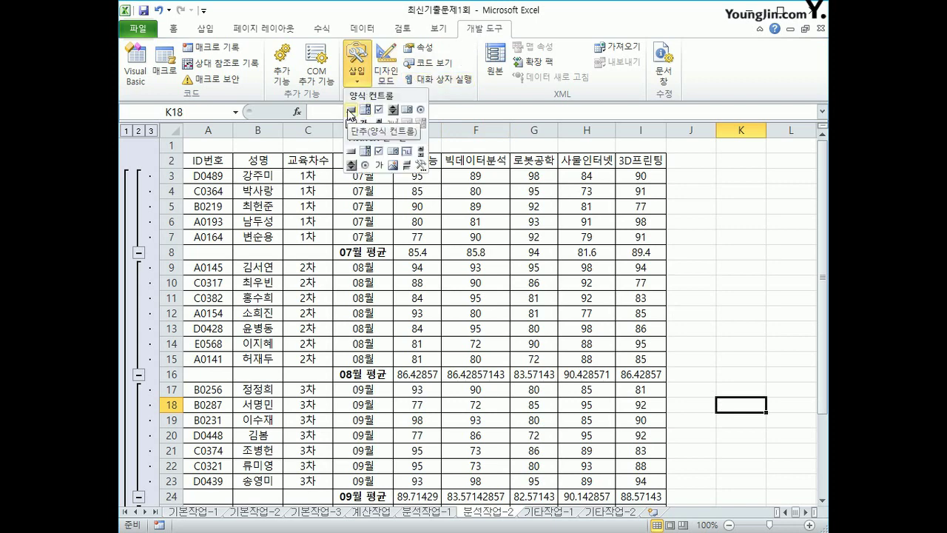
click(351, 113)
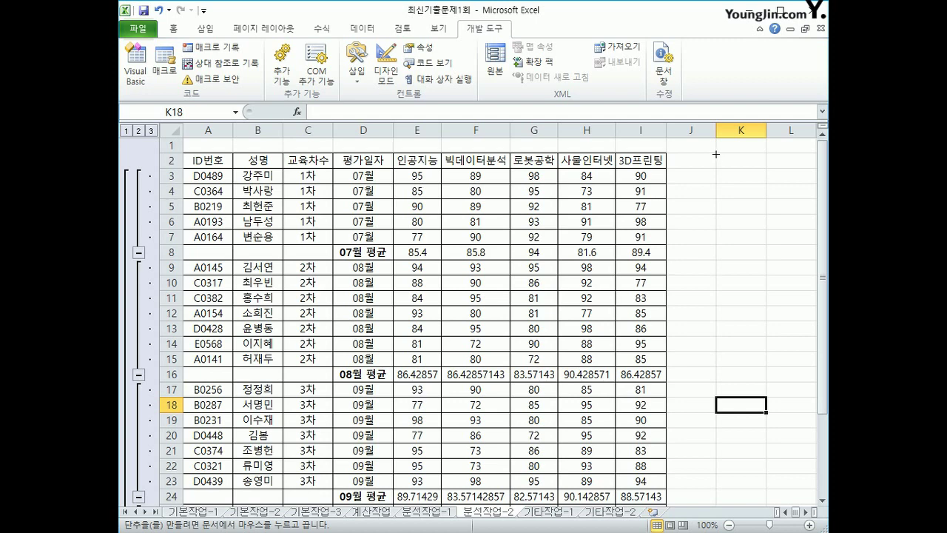
mouse_move(716, 154)
mouse_down()
mouse_move(751, 175)
mouse_move(790, 178)
mouse_up()
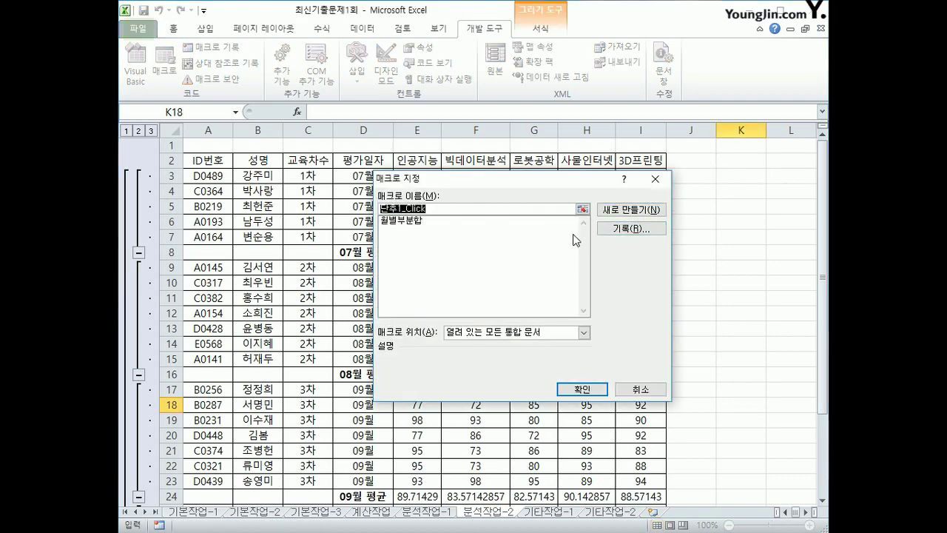
click(409, 222)
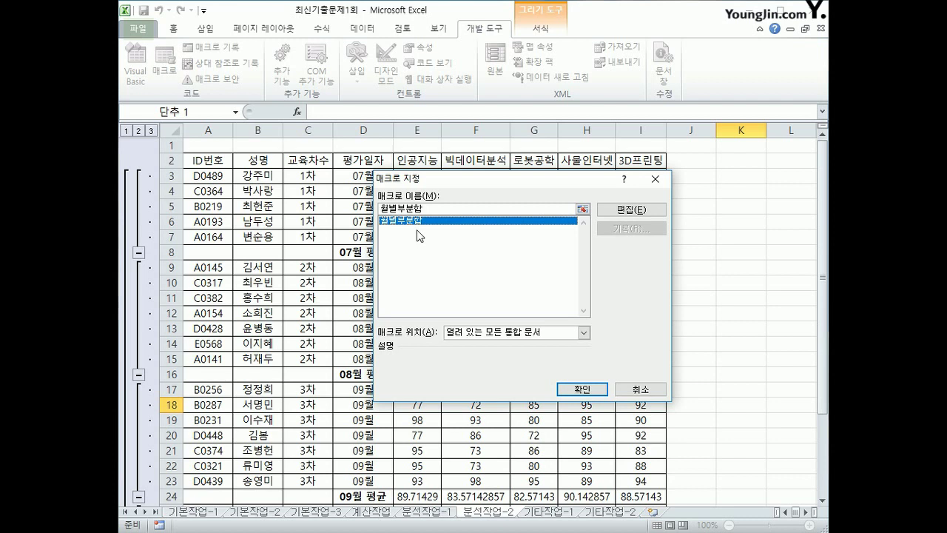
click(582, 389)
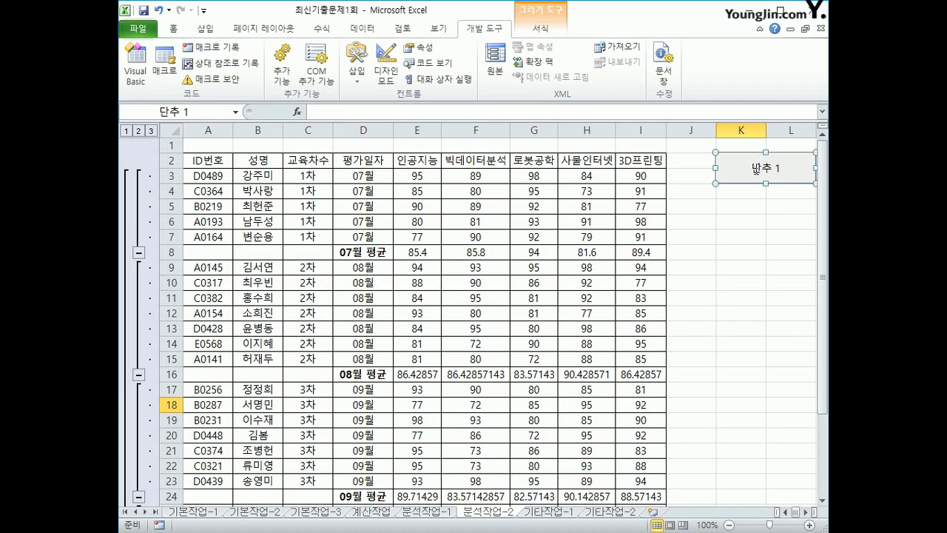
Step: Replace the new button's caption with 월별 부분합
click(756, 168)
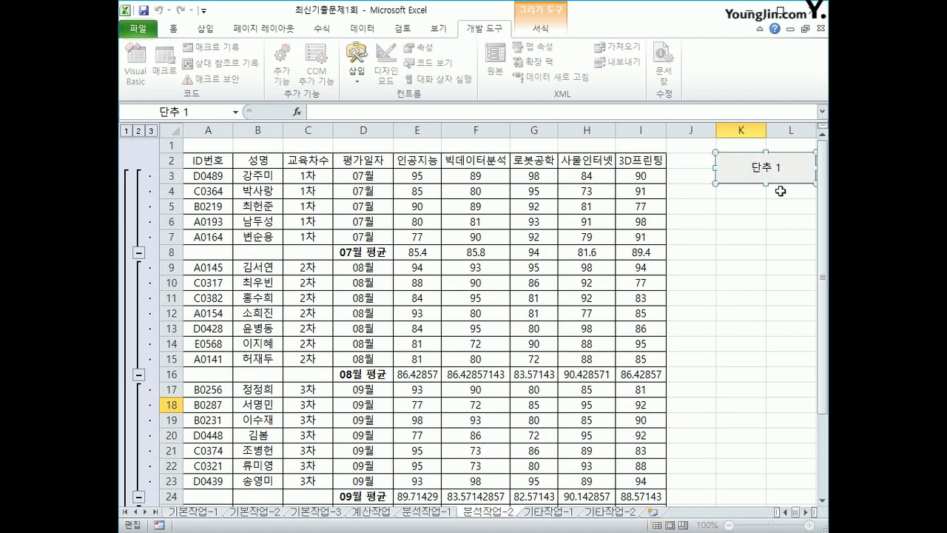
key(BackSpace)
key(BackSpace)
key(BackSpace)
key(BackSpace)
text(월별 부분합)
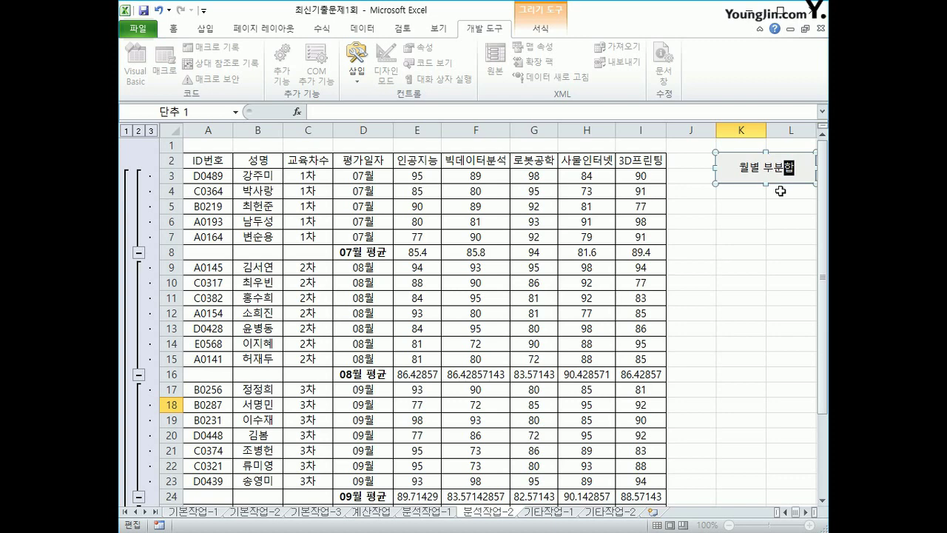
click(780, 191)
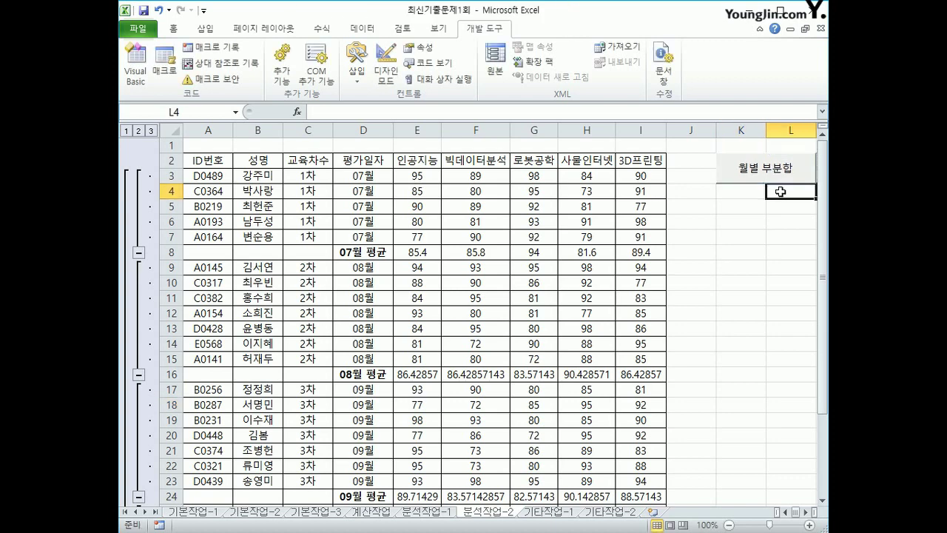
Step: Remove all subtotals from the table to prepare a test of the macro button
click(450, 227)
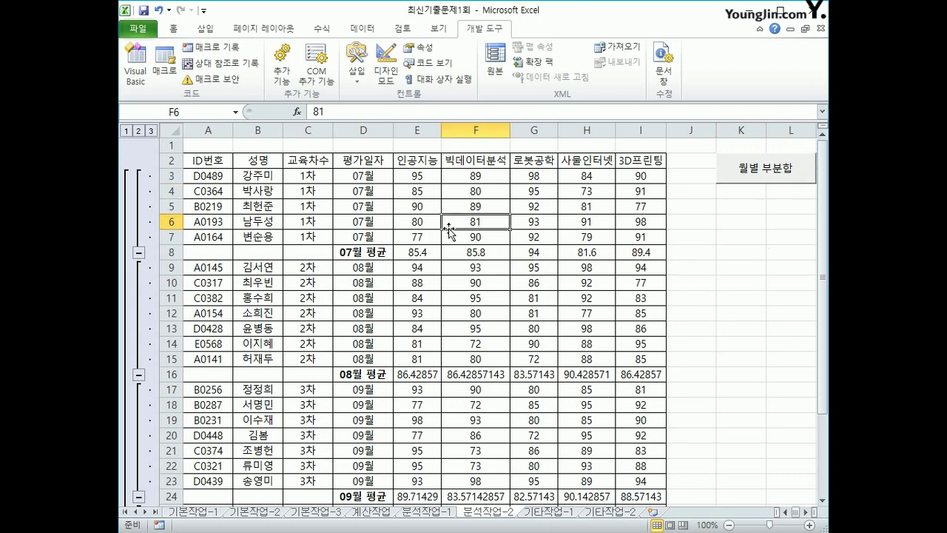
click(361, 28)
click(791, 67)
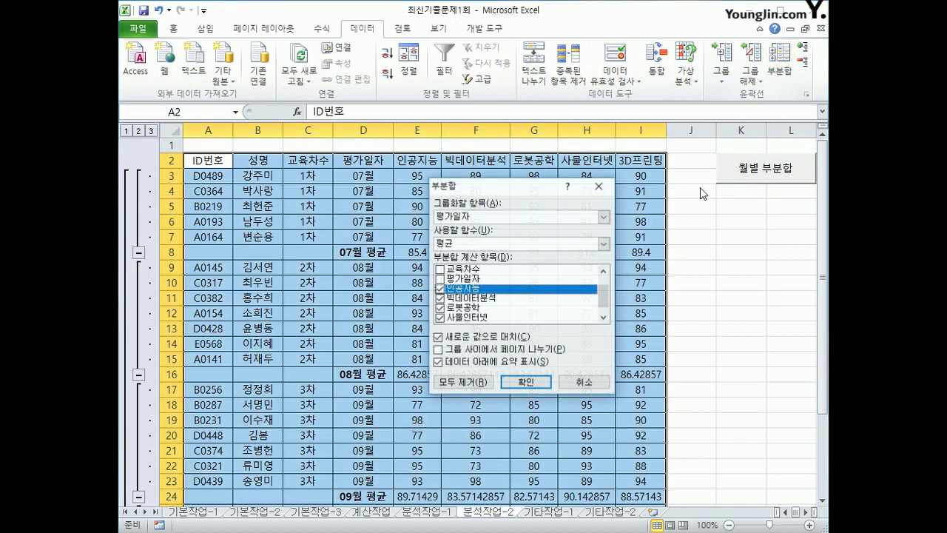
click(462, 382)
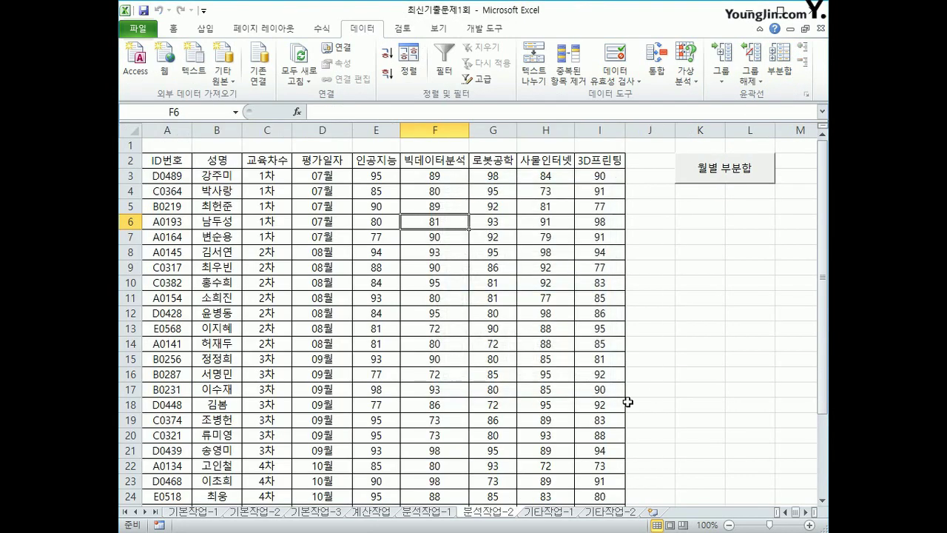
click(658, 390)
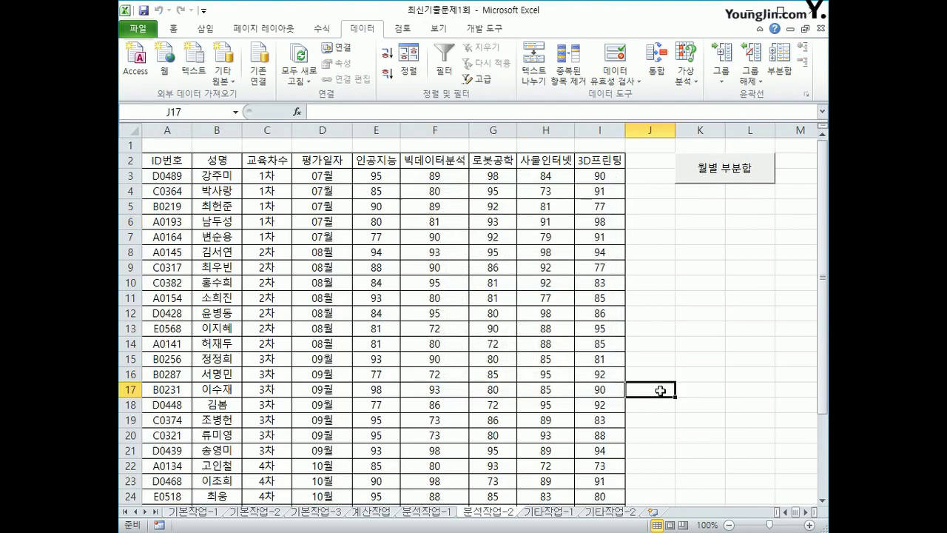
Step: Run the macro with the 월별 부분합 button and check the subtotal rows down to the grand average
click(735, 182)
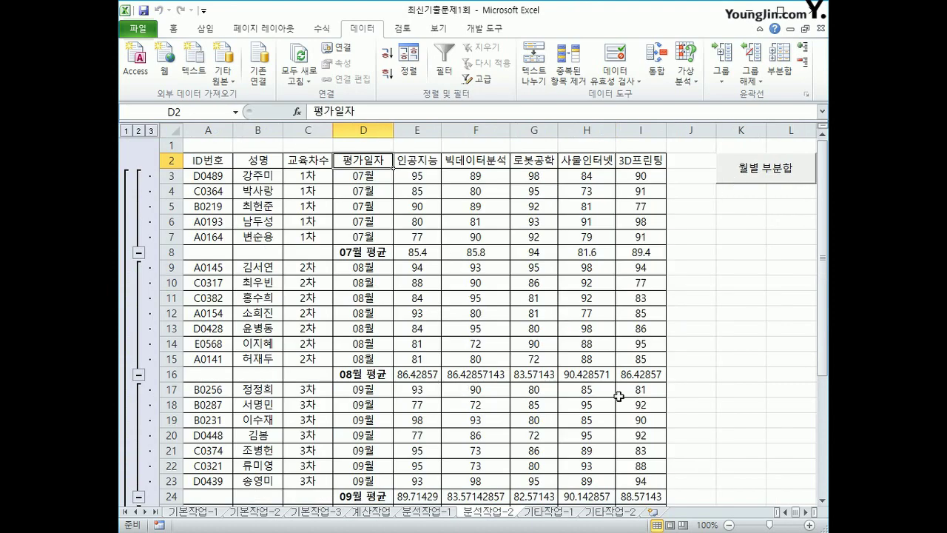
scroll(597, 363, down, 2)
scroll(596, 363, down, 1)
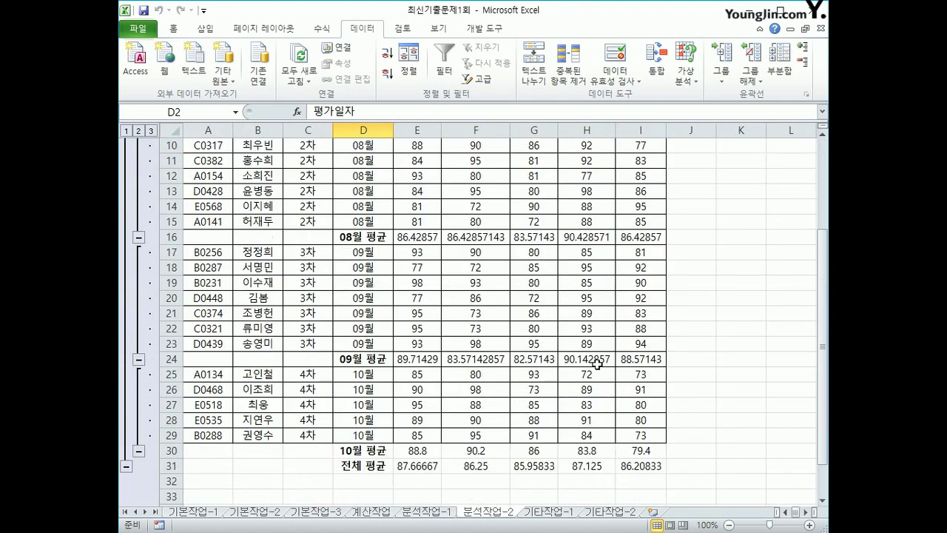
scroll(596, 363, up, 3)
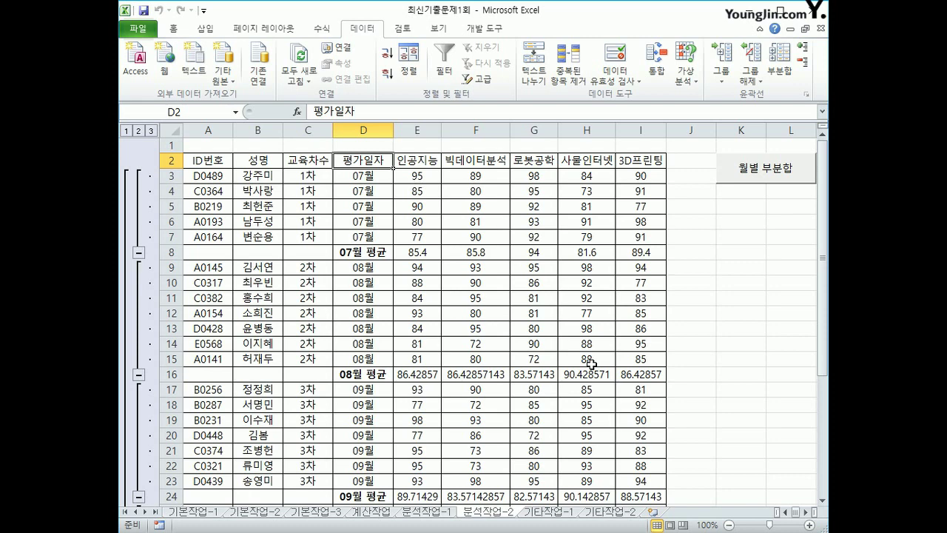
Step: On the 기타작업-1 sheet, change the chart's 07월 series to a line chart with markers
click(551, 512)
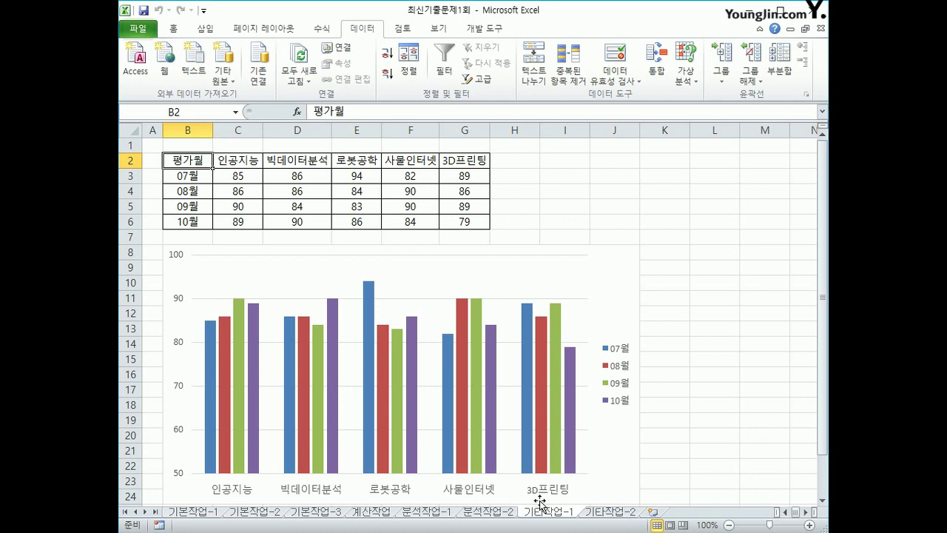
click(672, 340)
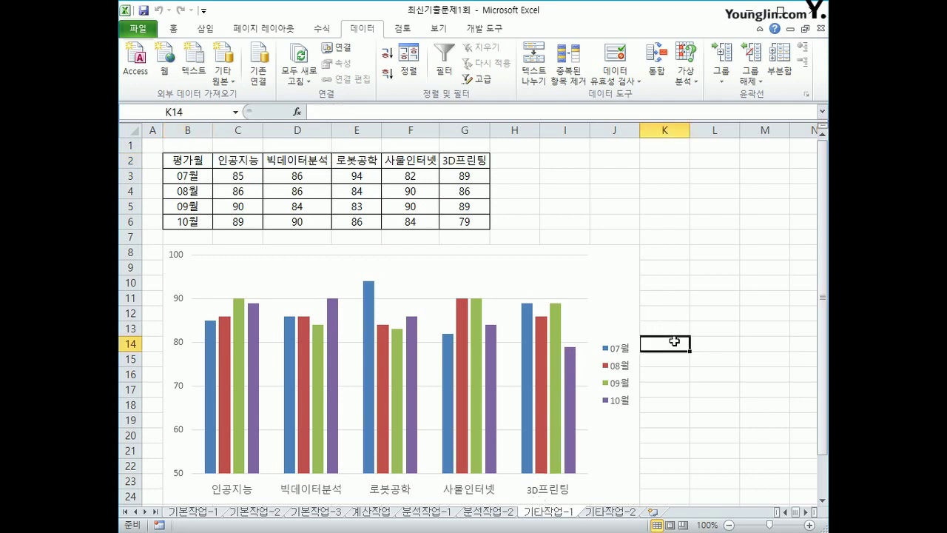
scroll(674, 341, down, 1)
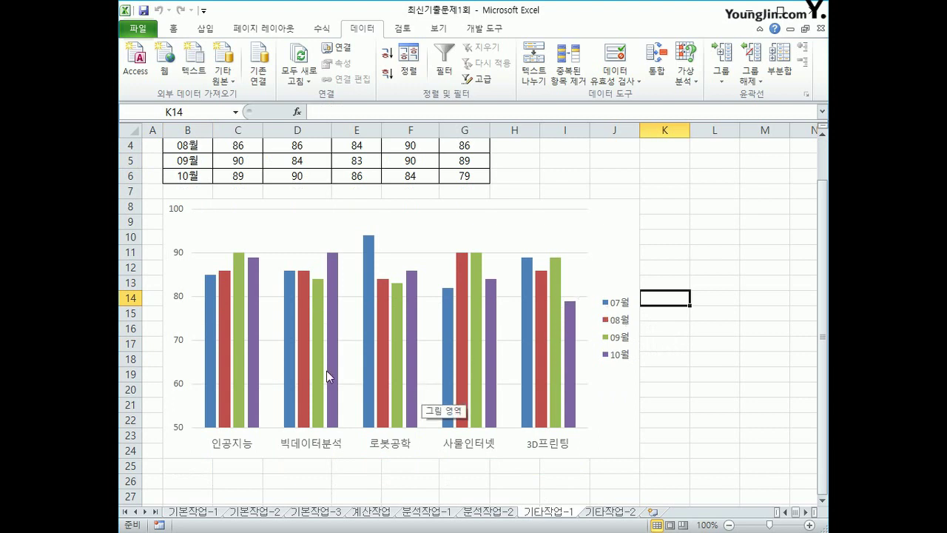
click(212, 319)
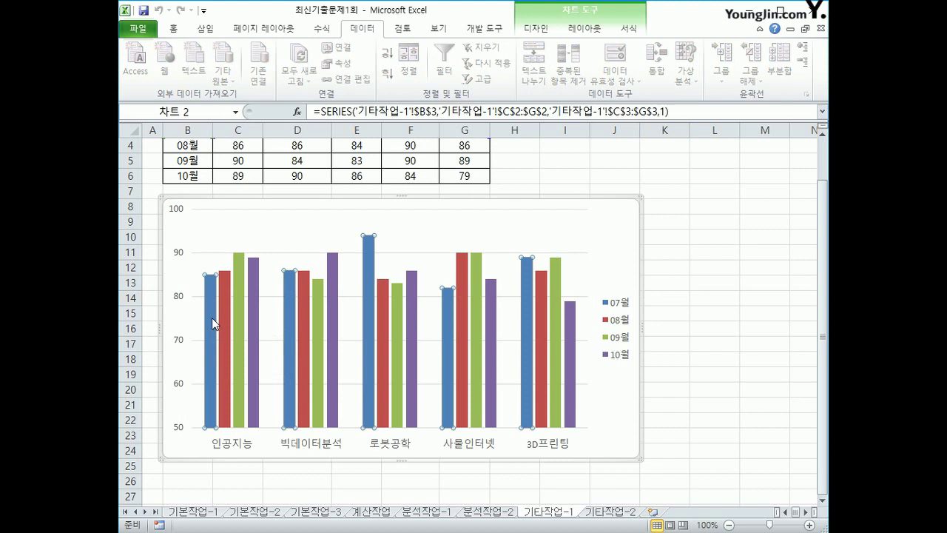
right_click(212, 318)
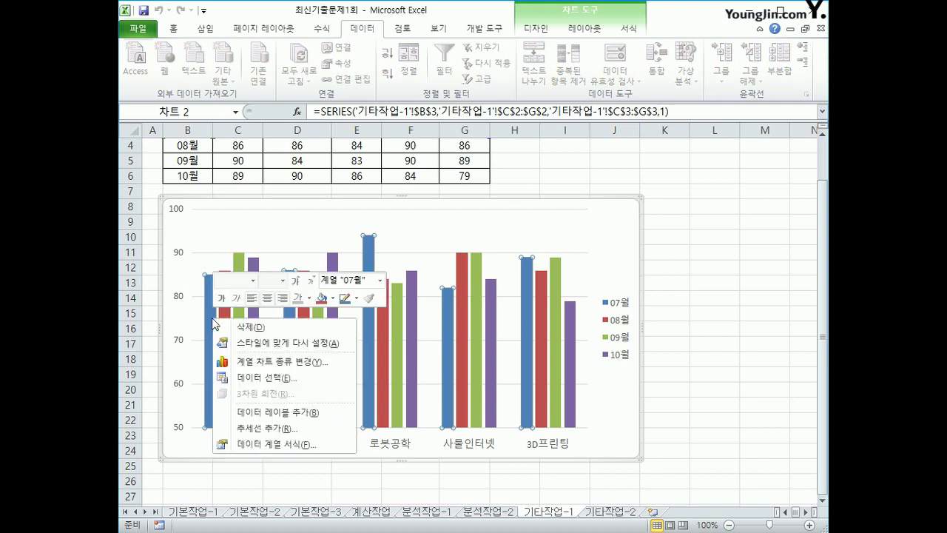
click(258, 362)
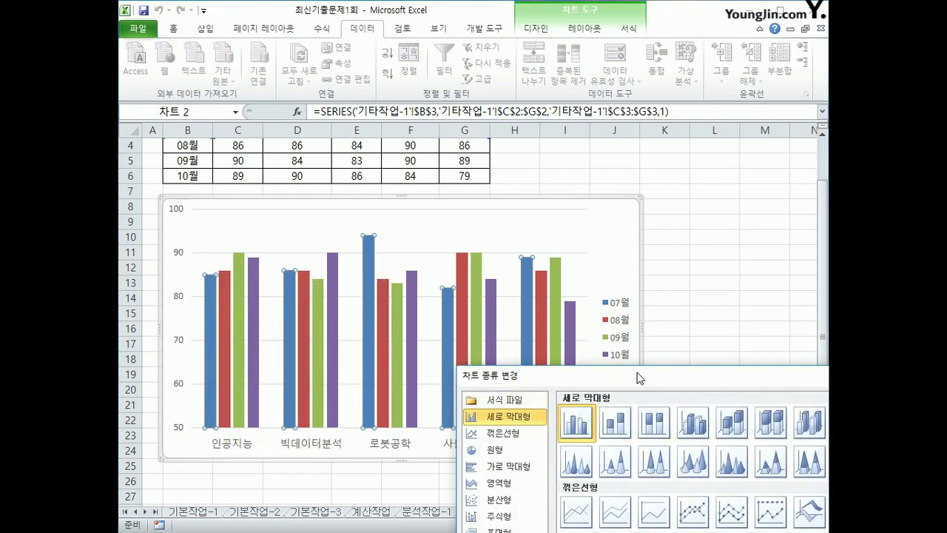
drag(640, 378, 415, 70)
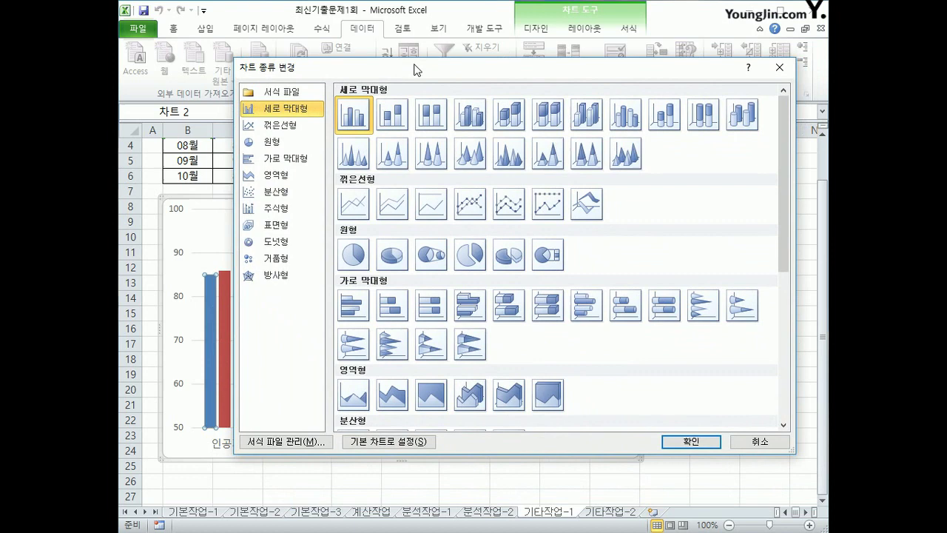
click(286, 126)
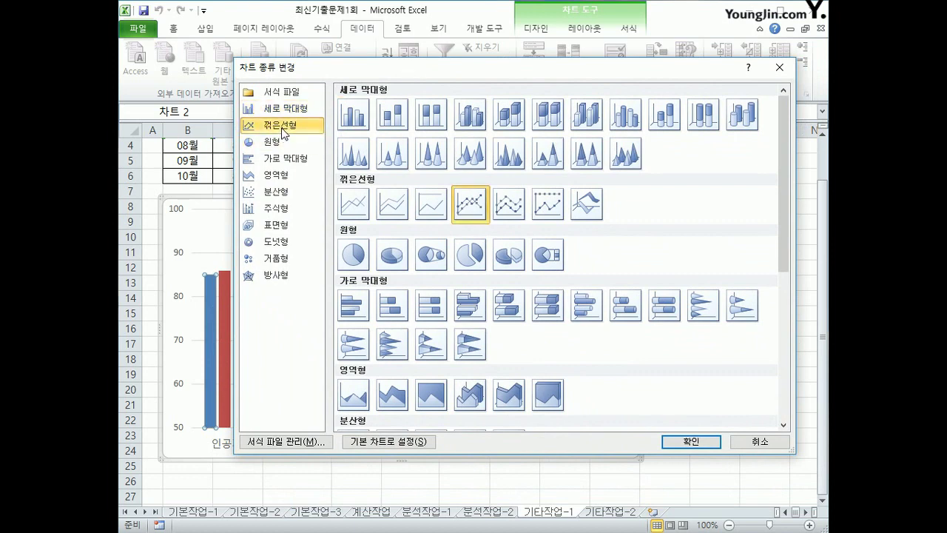
click(479, 217)
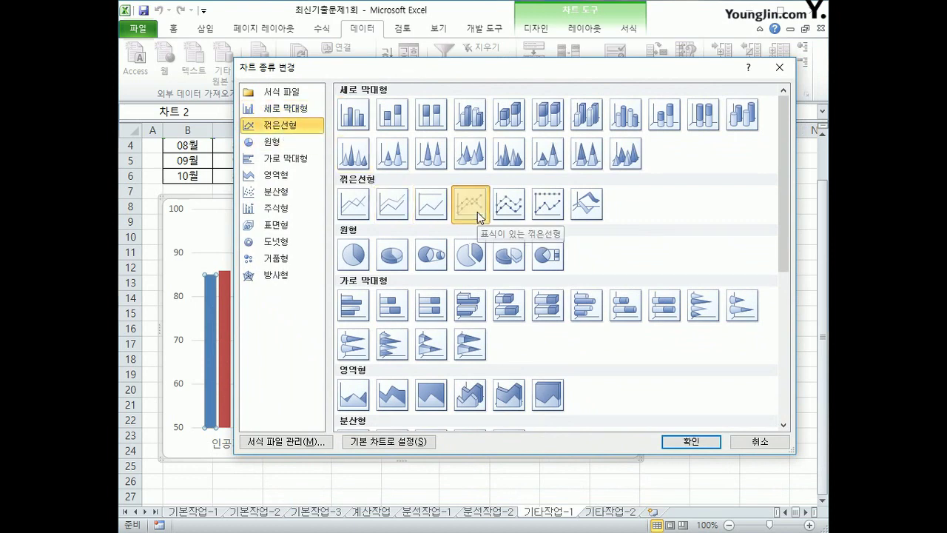
click(691, 441)
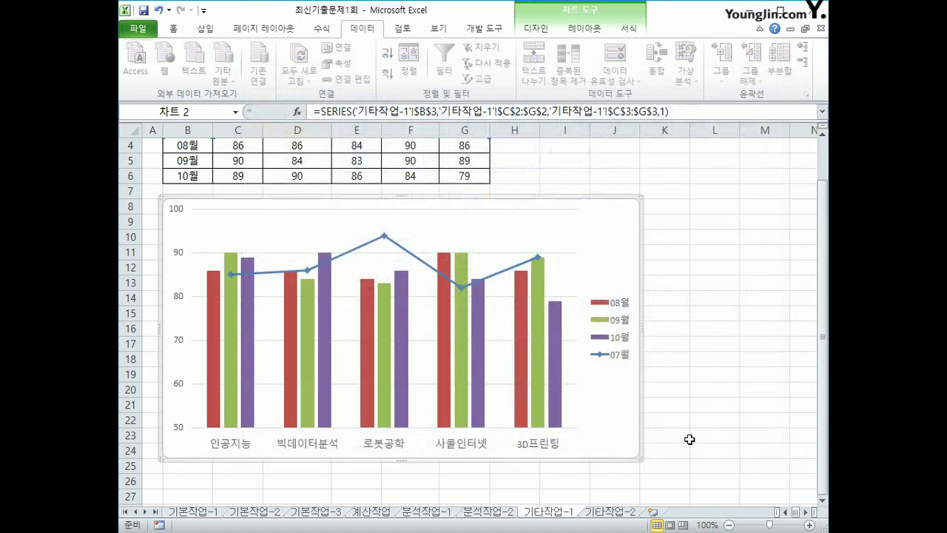
Step: Add a title above the chart reading 각 과목의 월별 평균 점수
click(583, 29)
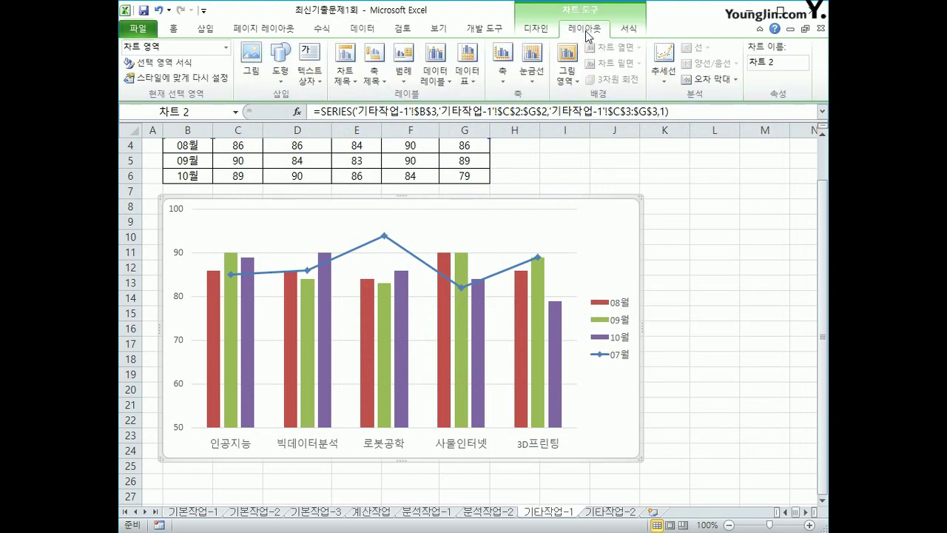
click(353, 79)
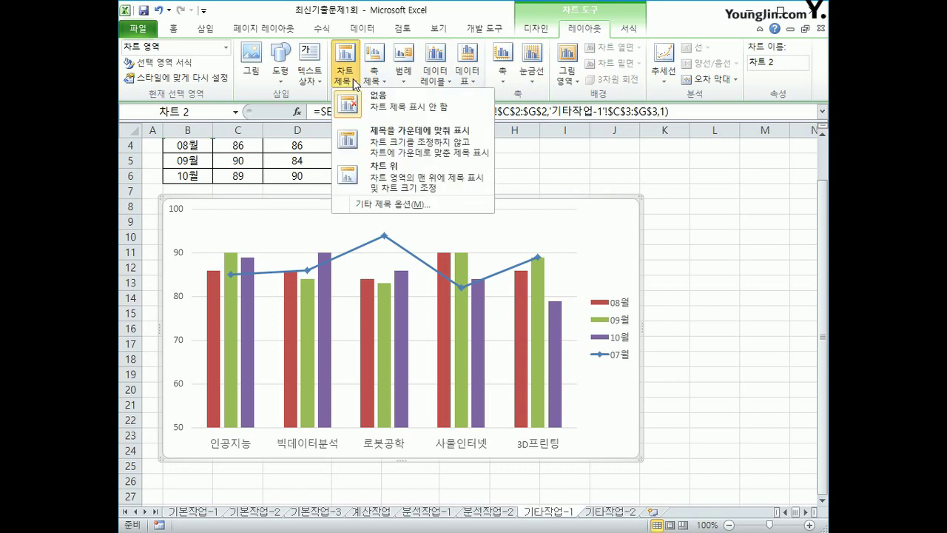
click(376, 181)
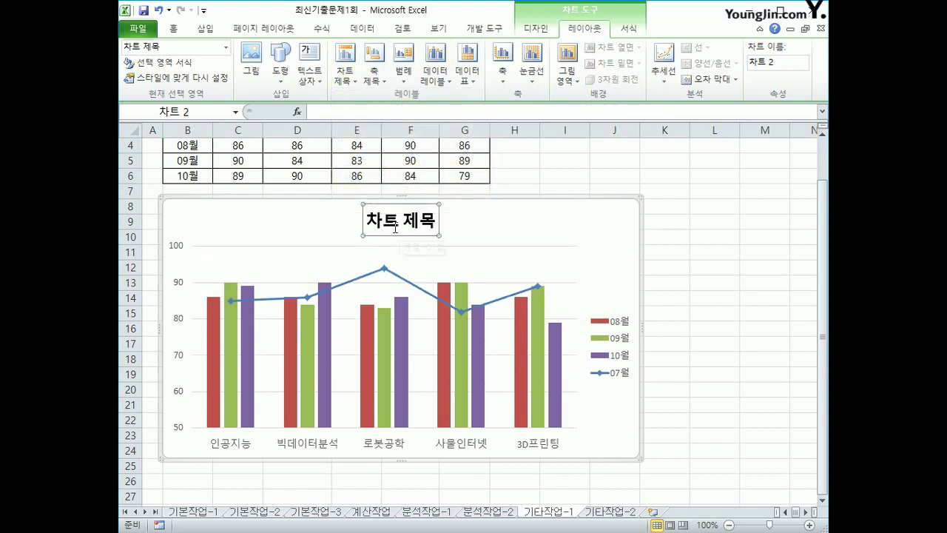
drag(368, 221, 429, 224)
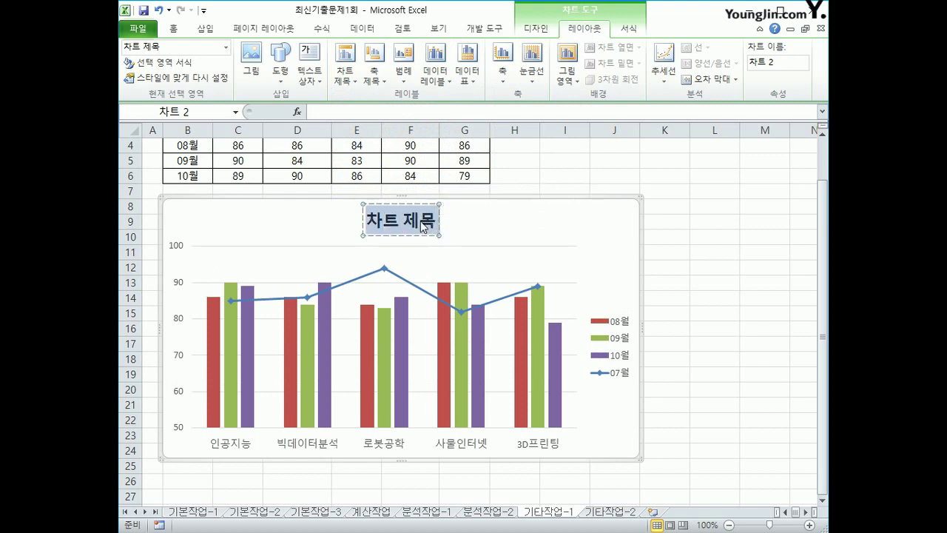
text(각 과목의)
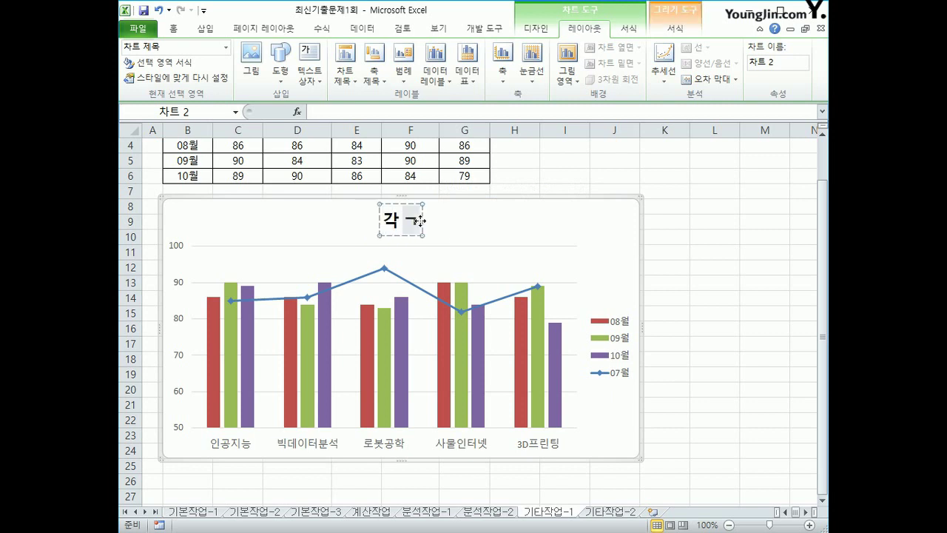
text( 월)
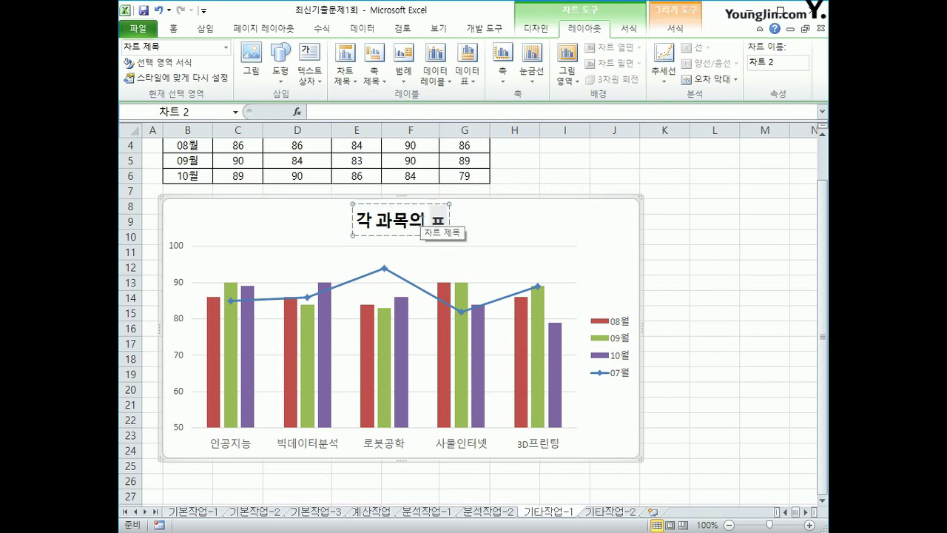
text(별)
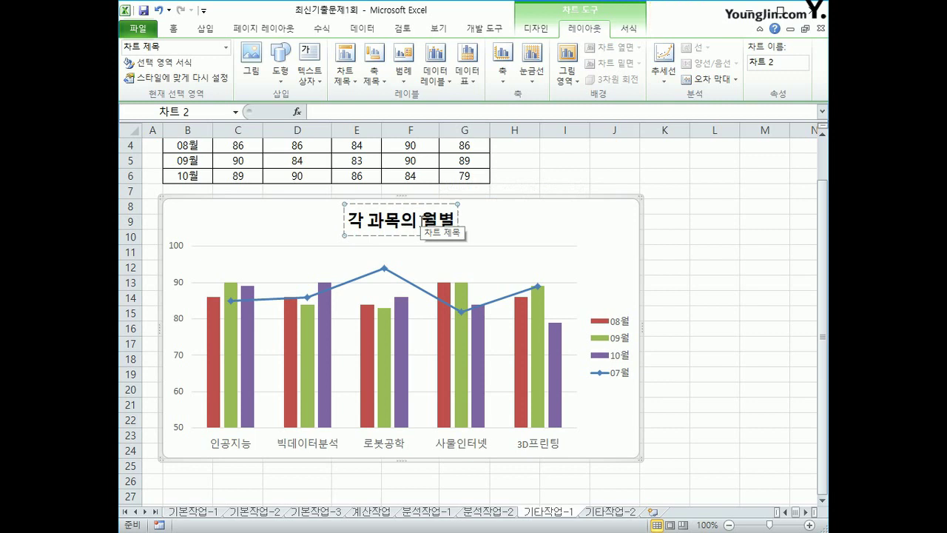
text( 평균 점수)
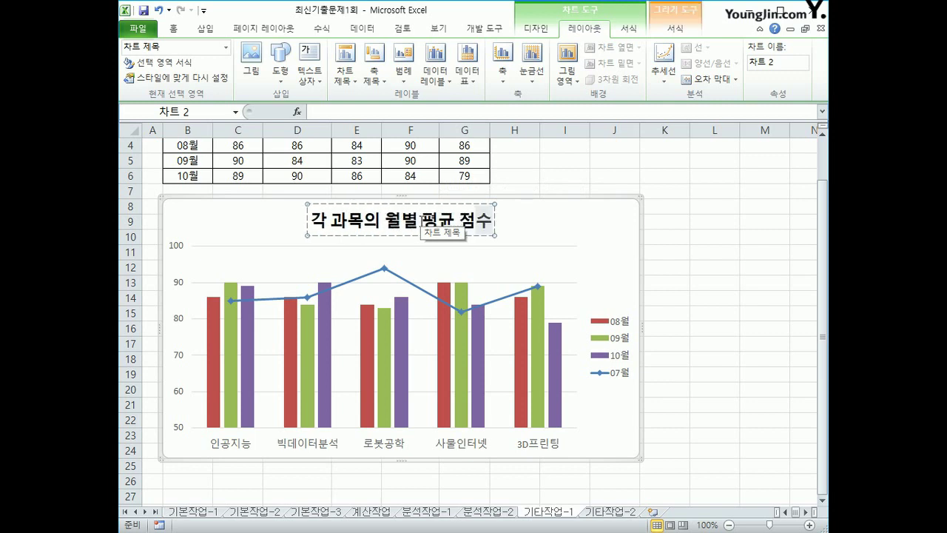
Step: Apply the orange filled shape style from the gallery's fifth row to the chart title
click(421, 202)
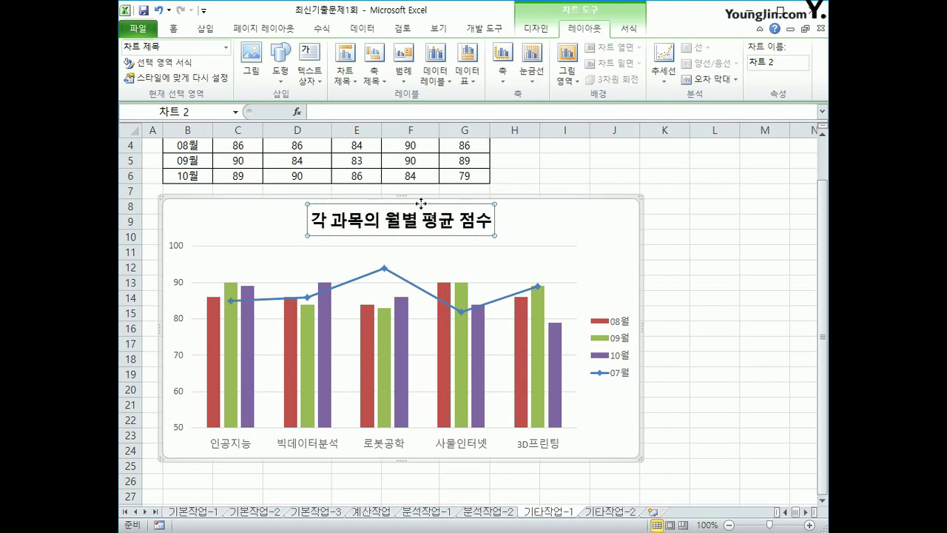
click(629, 30)
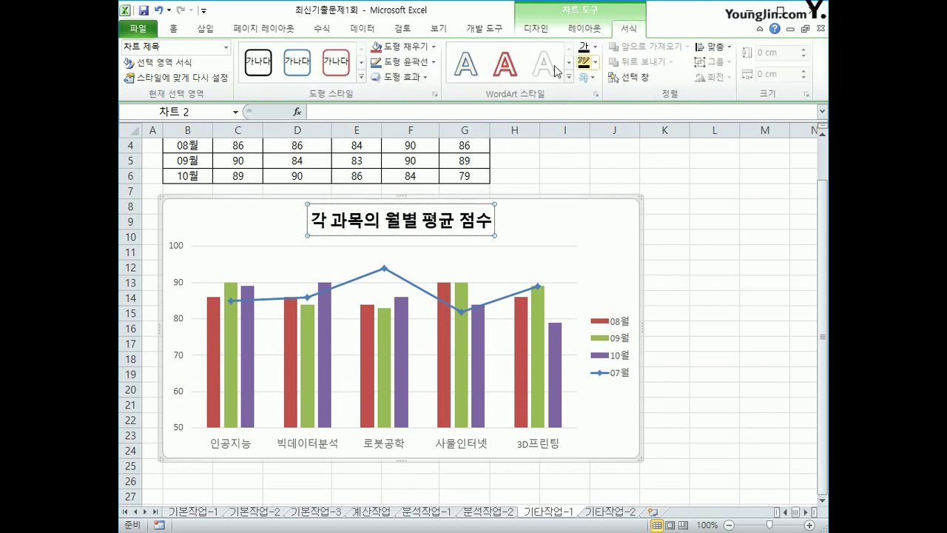
click(361, 78)
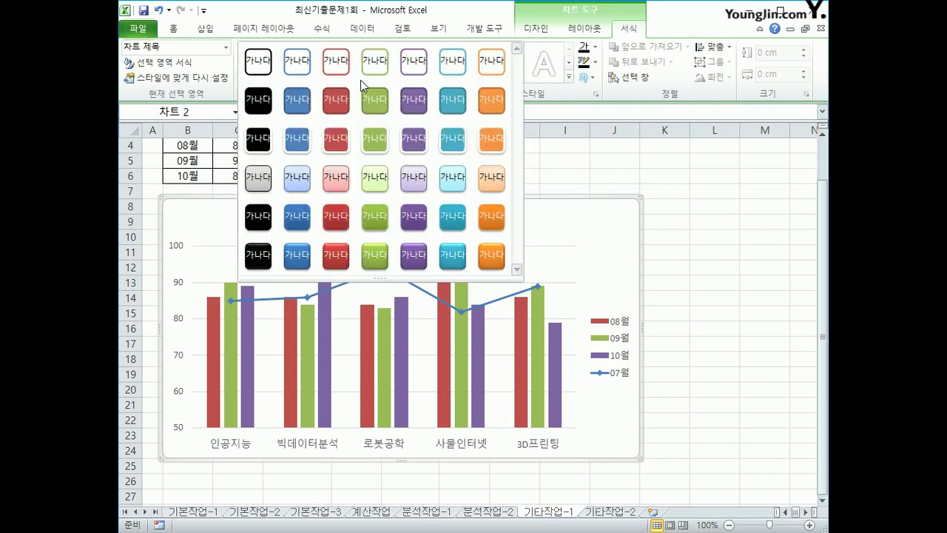
click(490, 215)
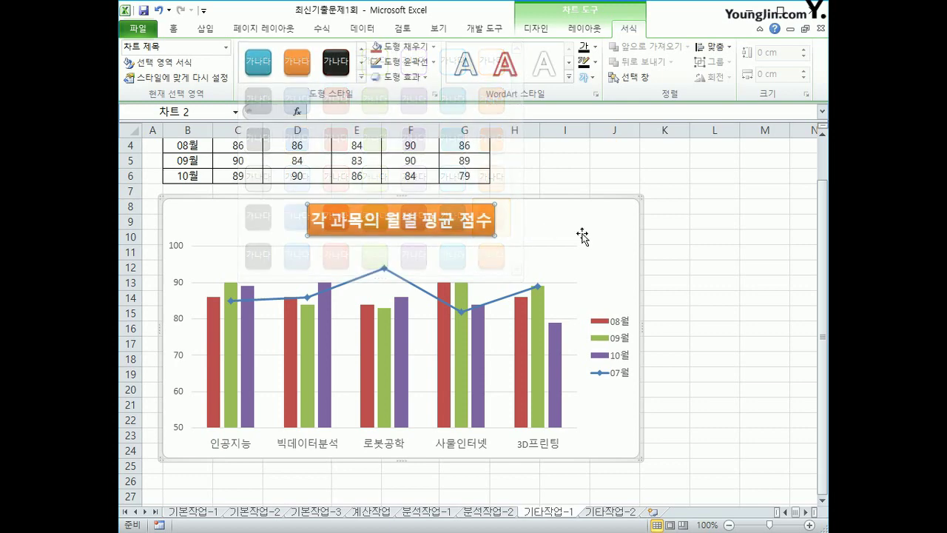
click(708, 277)
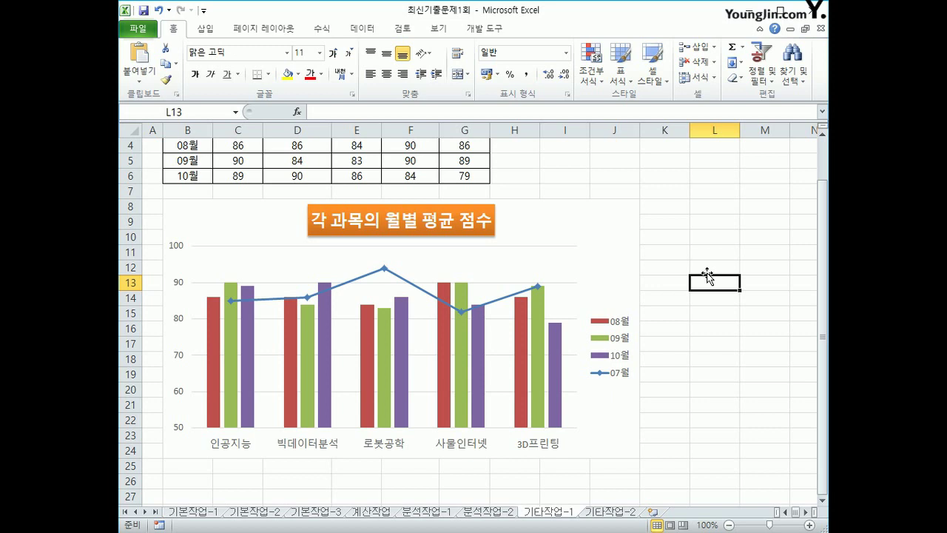
Step: Format the chart's vertical value axis to show its values in reverse order (값을 거꾸로)
click(181, 320)
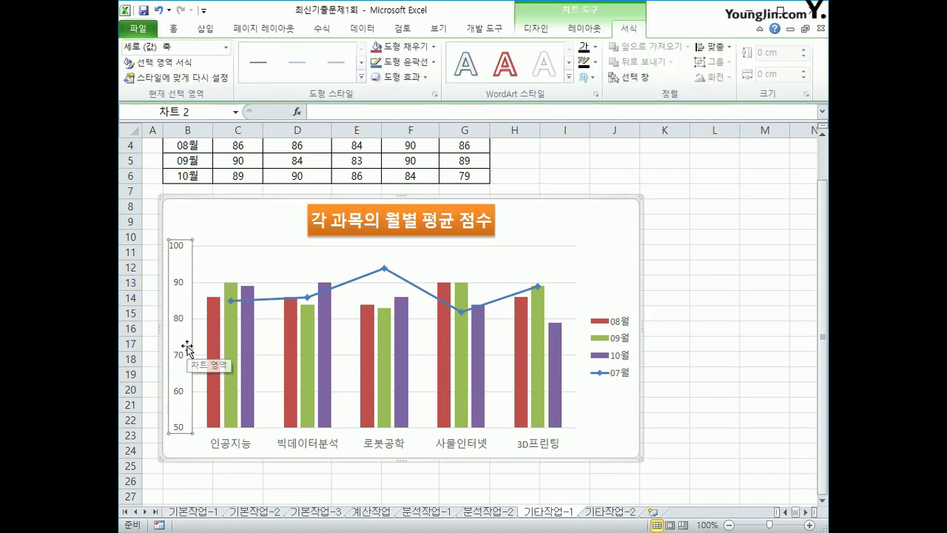
right_click(180, 290)
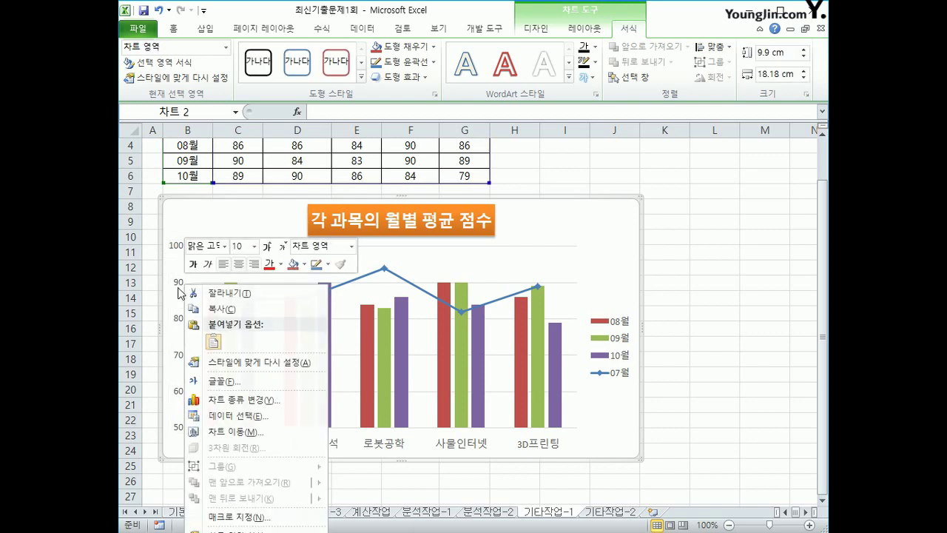
key(Escape)
click(180, 290)
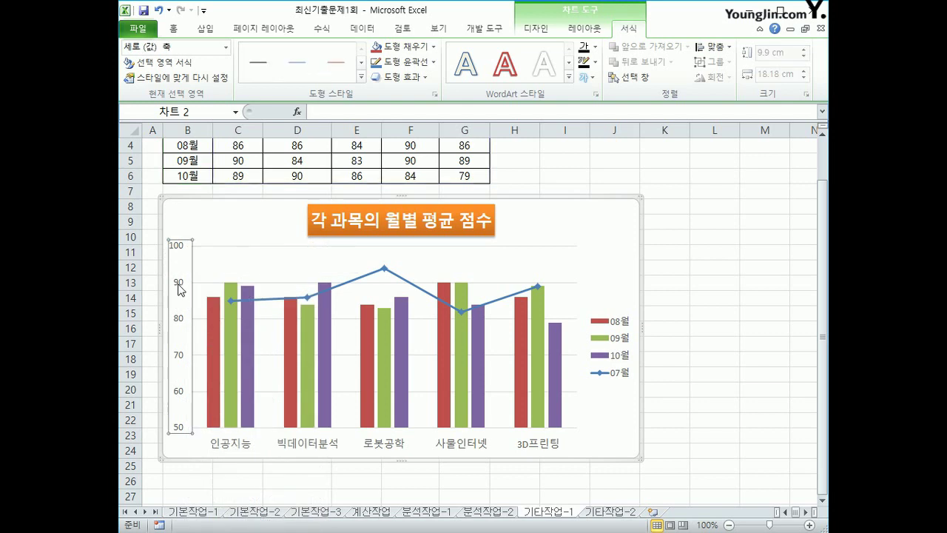
right_click(179, 290)
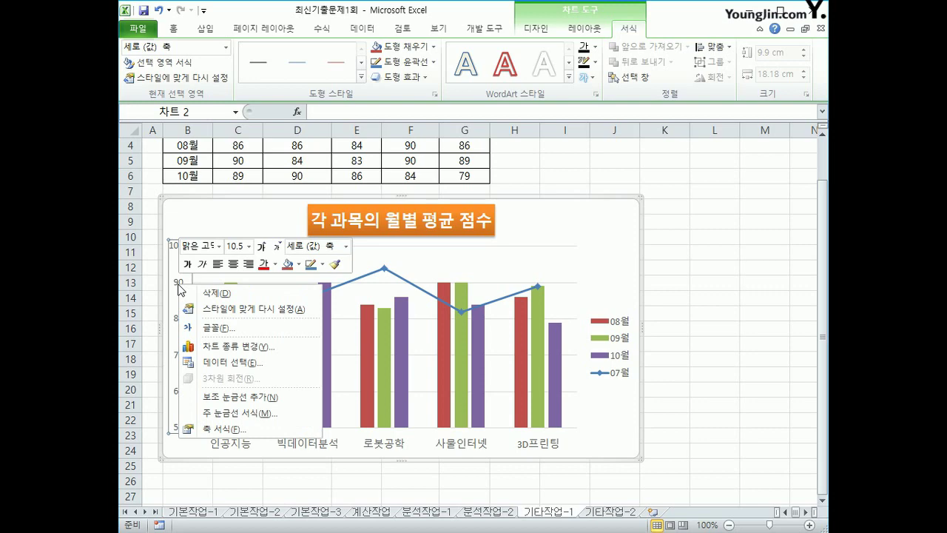
click(237, 428)
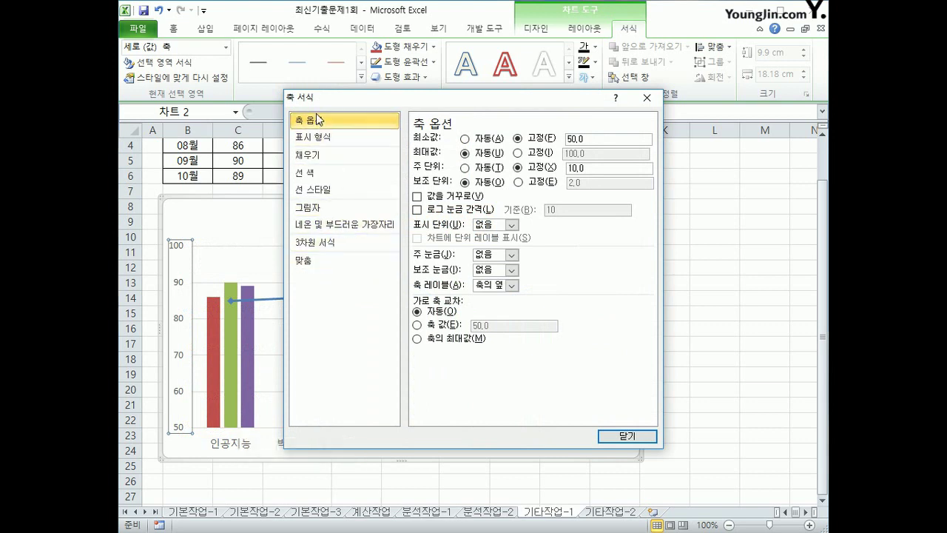
click(450, 198)
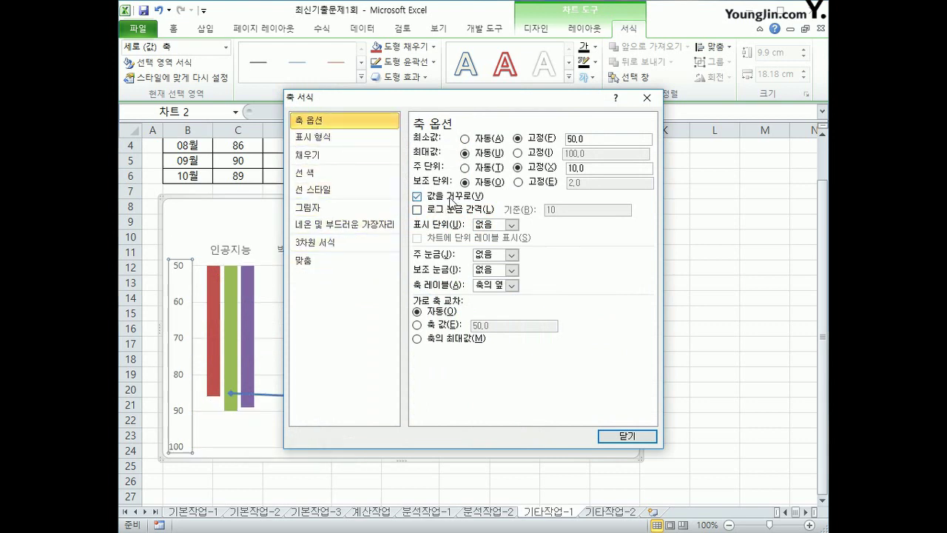